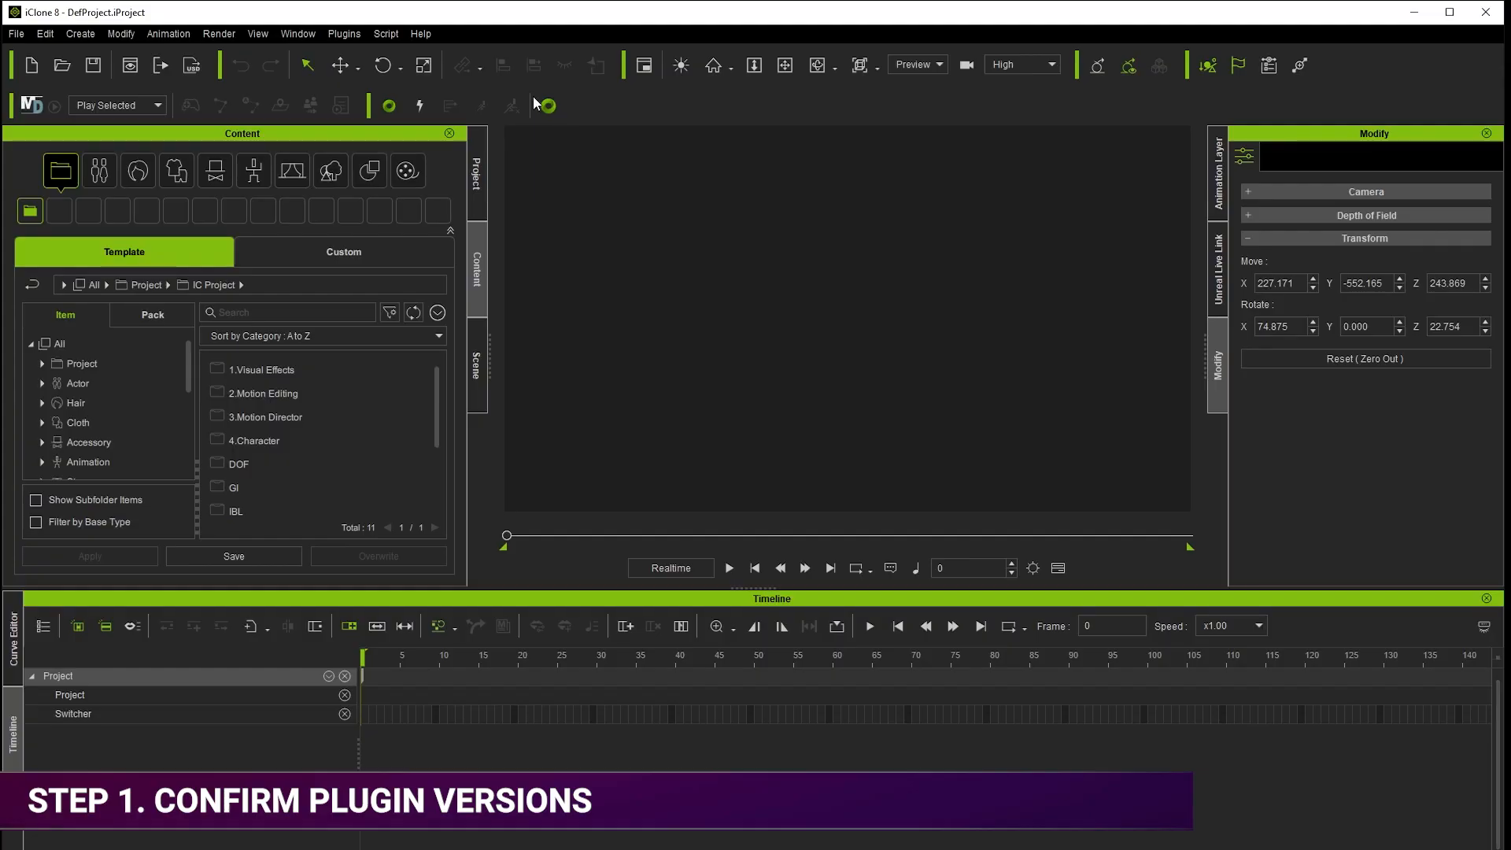
Browse the Character Creator & iClone Auto Setup files and open the Auto Setup 1.32 For Unreal 5.2 folder.
{"action": "left_click", "coordinate": [344, 35]}
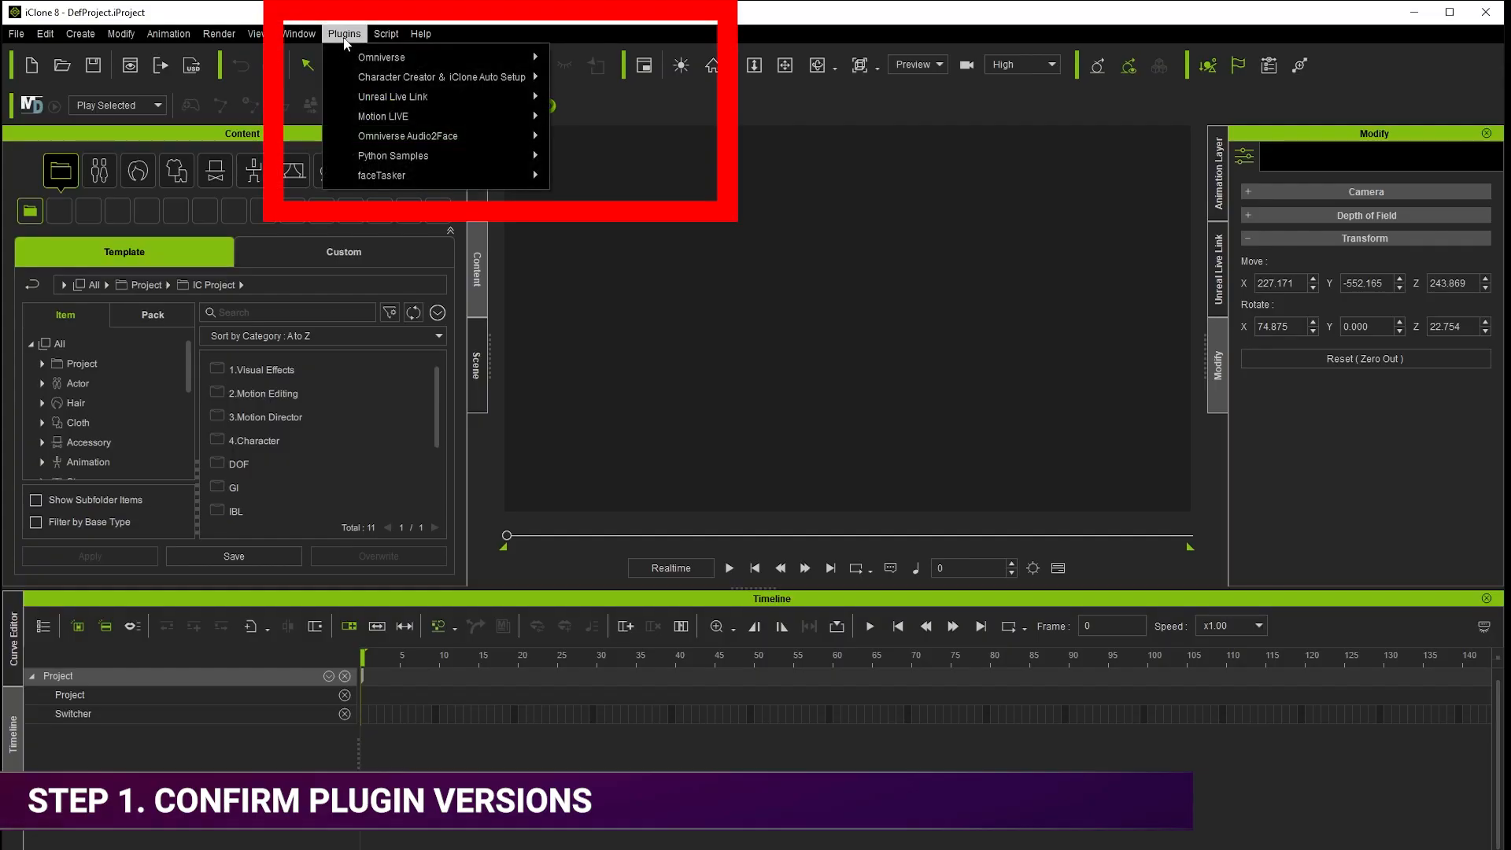
{"action": "mouse_move", "coordinate": [392, 83]}
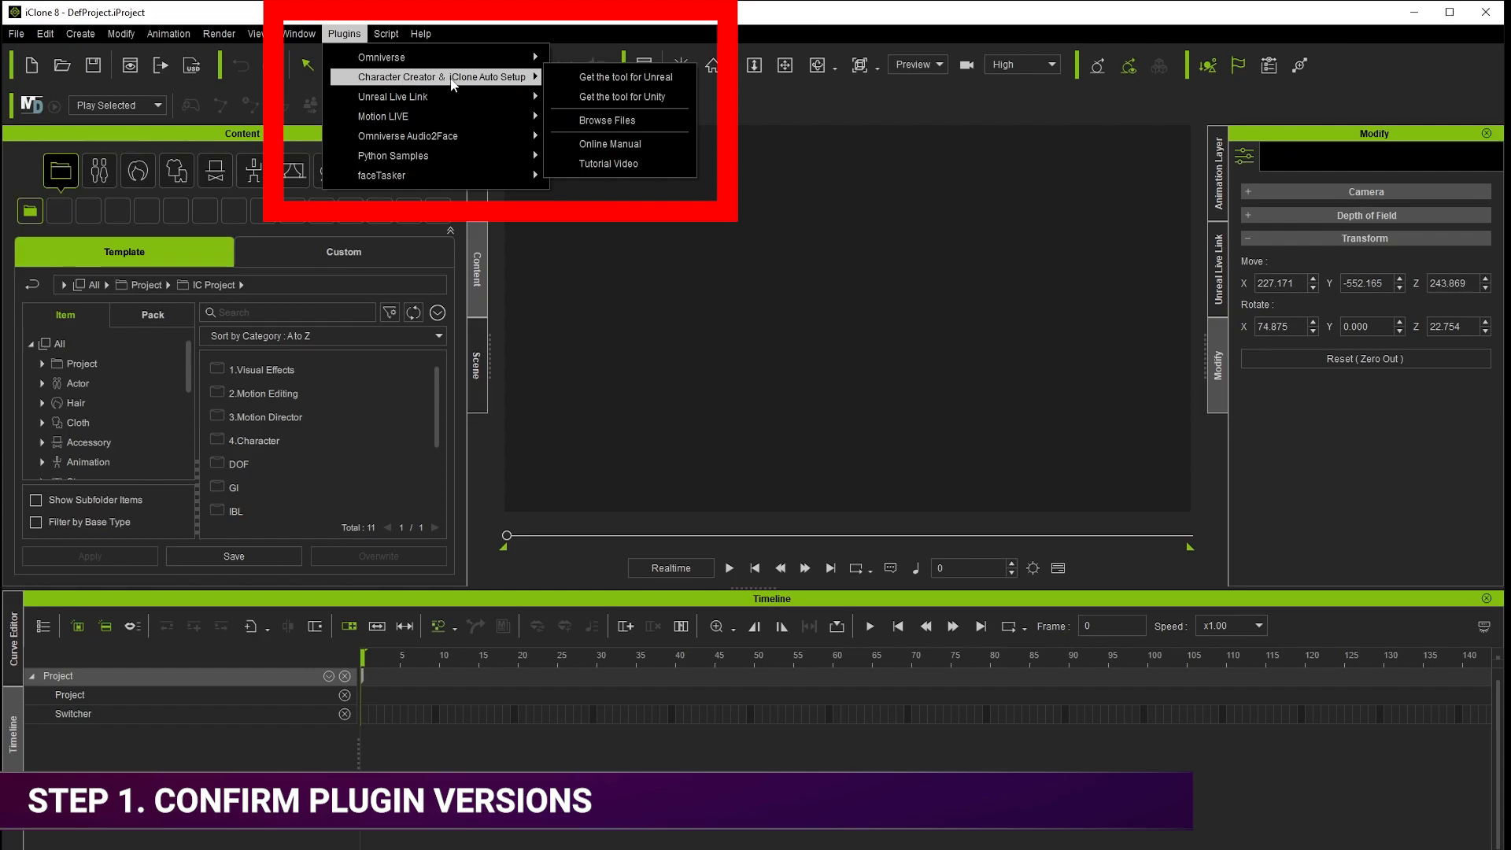
{"action": "left_click", "coordinate": [620, 120]}
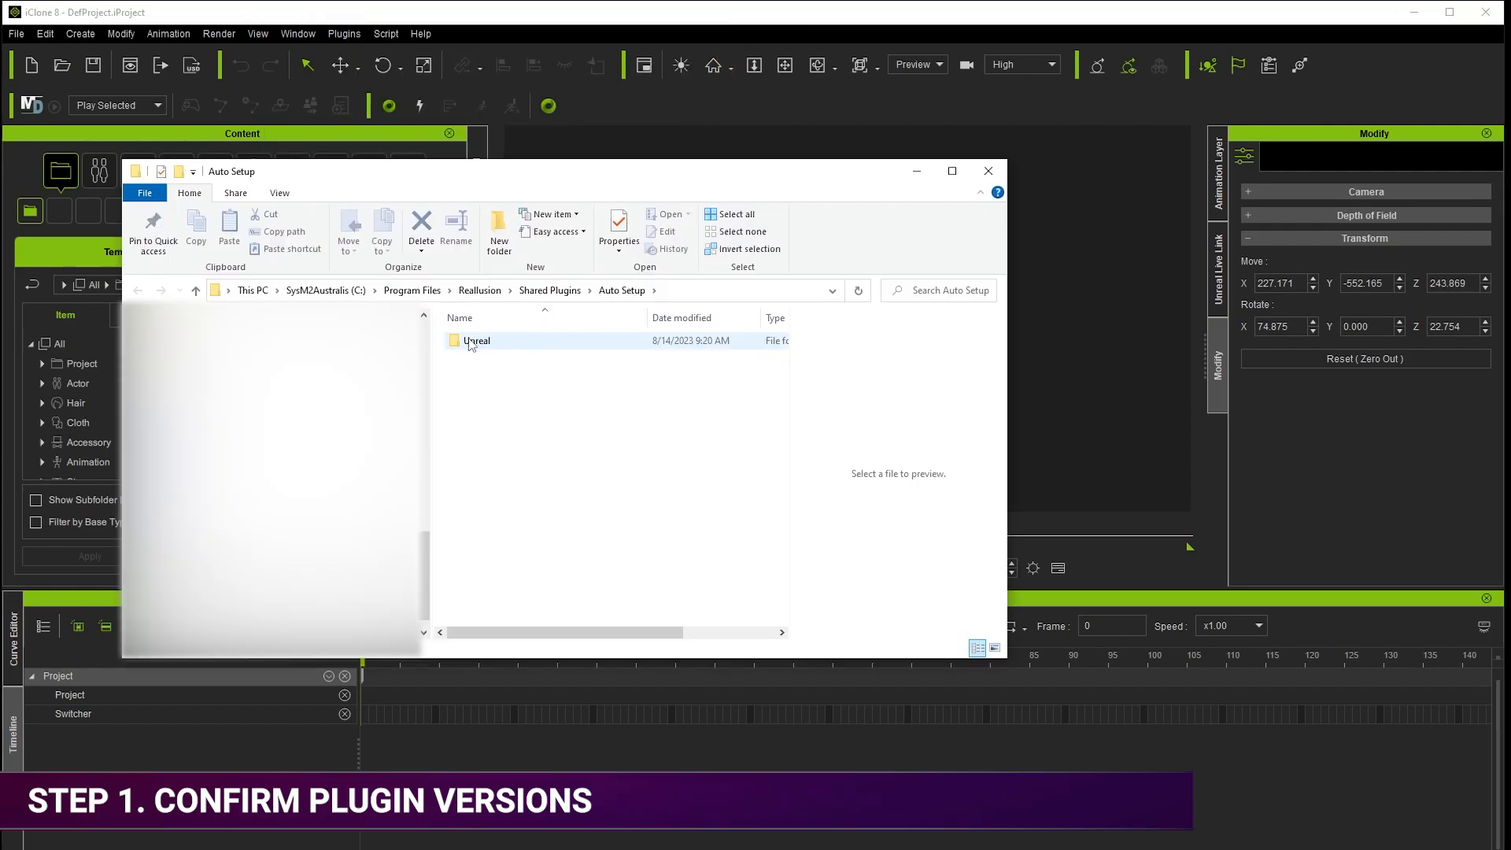
{"action": "double_click", "coordinate": [469, 341]}
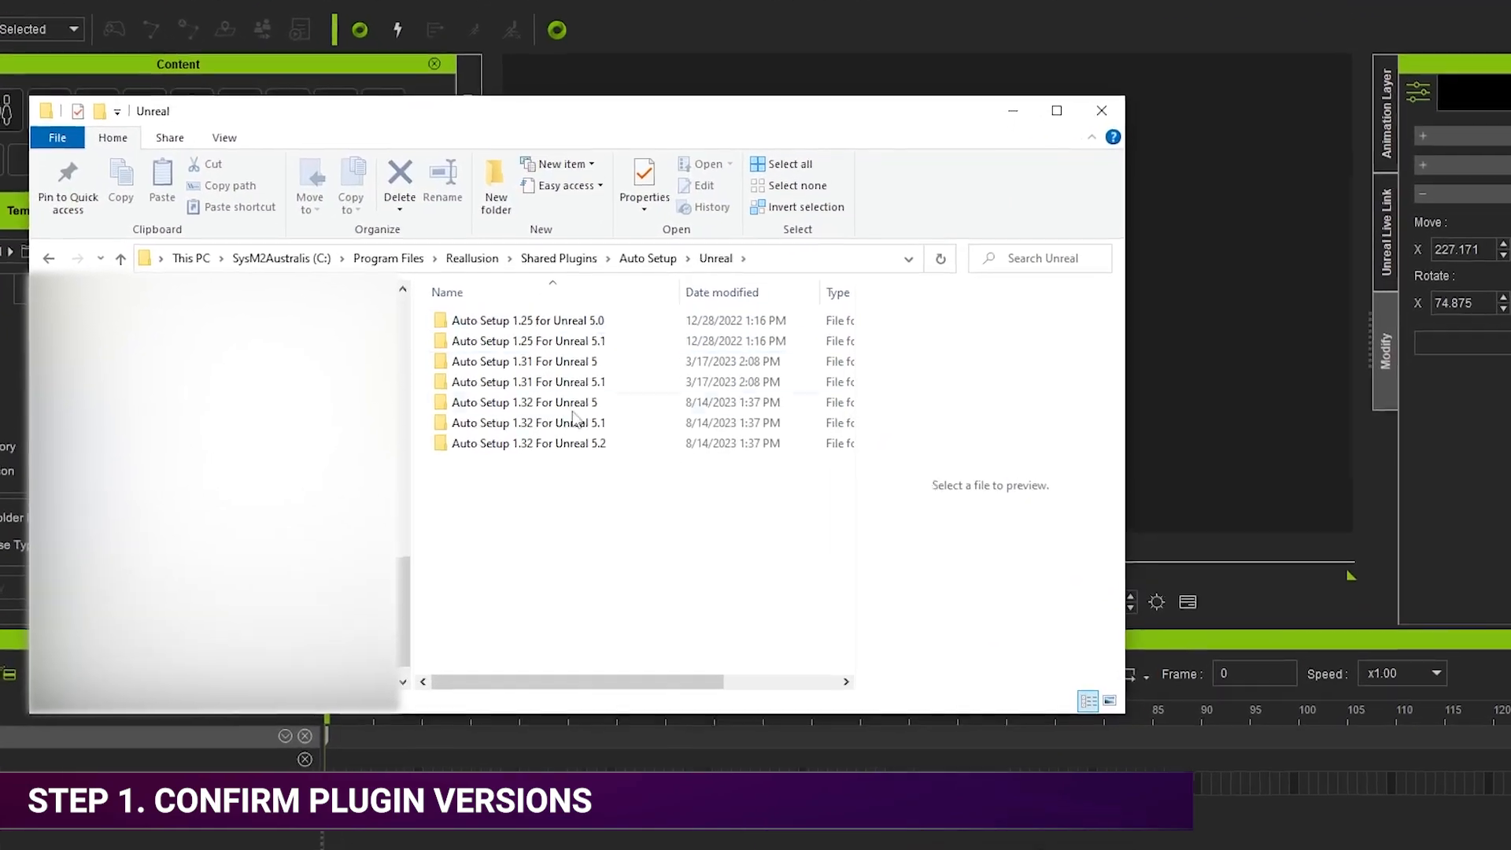
{"action": "mouse_move", "coordinate": [504, 458]}
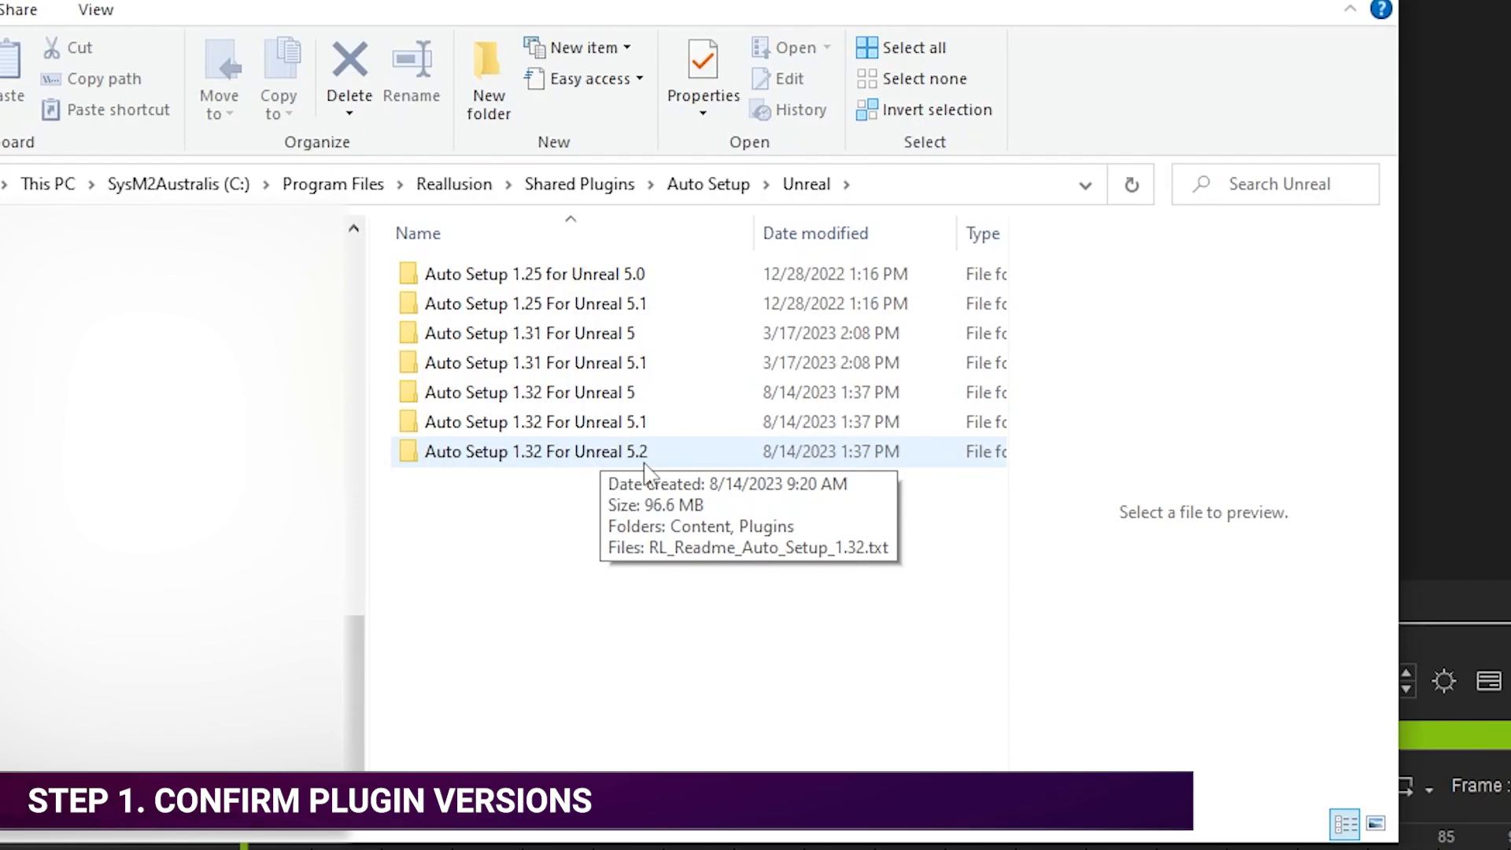
{"action": "double_click", "coordinate": [572, 454]}
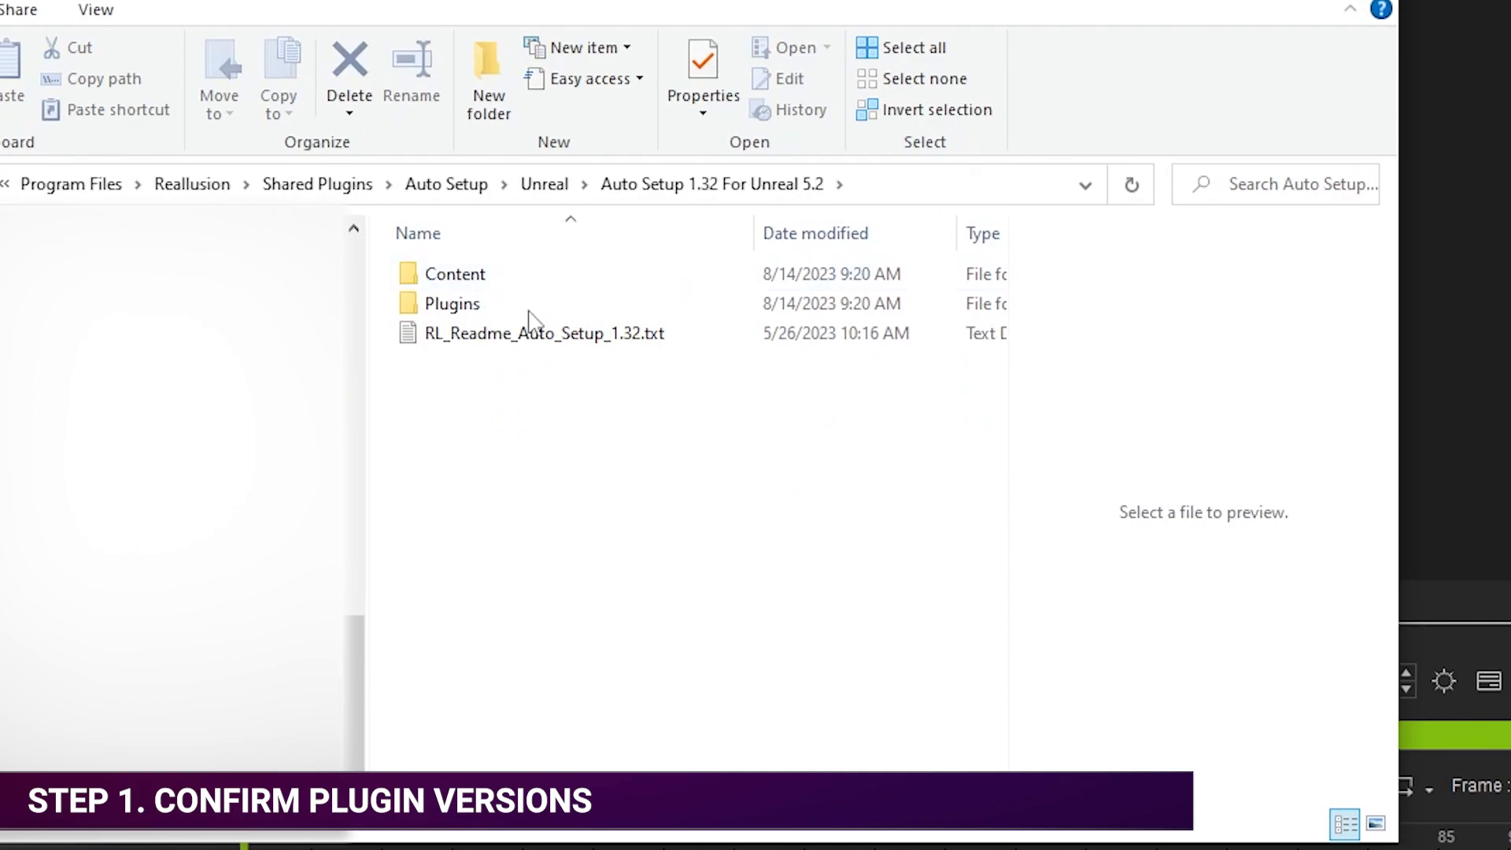
Inspect the Plugins and Content folders of the Unreal 5.2 setup, and minimize the file window.
{"action": "double_click", "coordinate": [473, 304]}
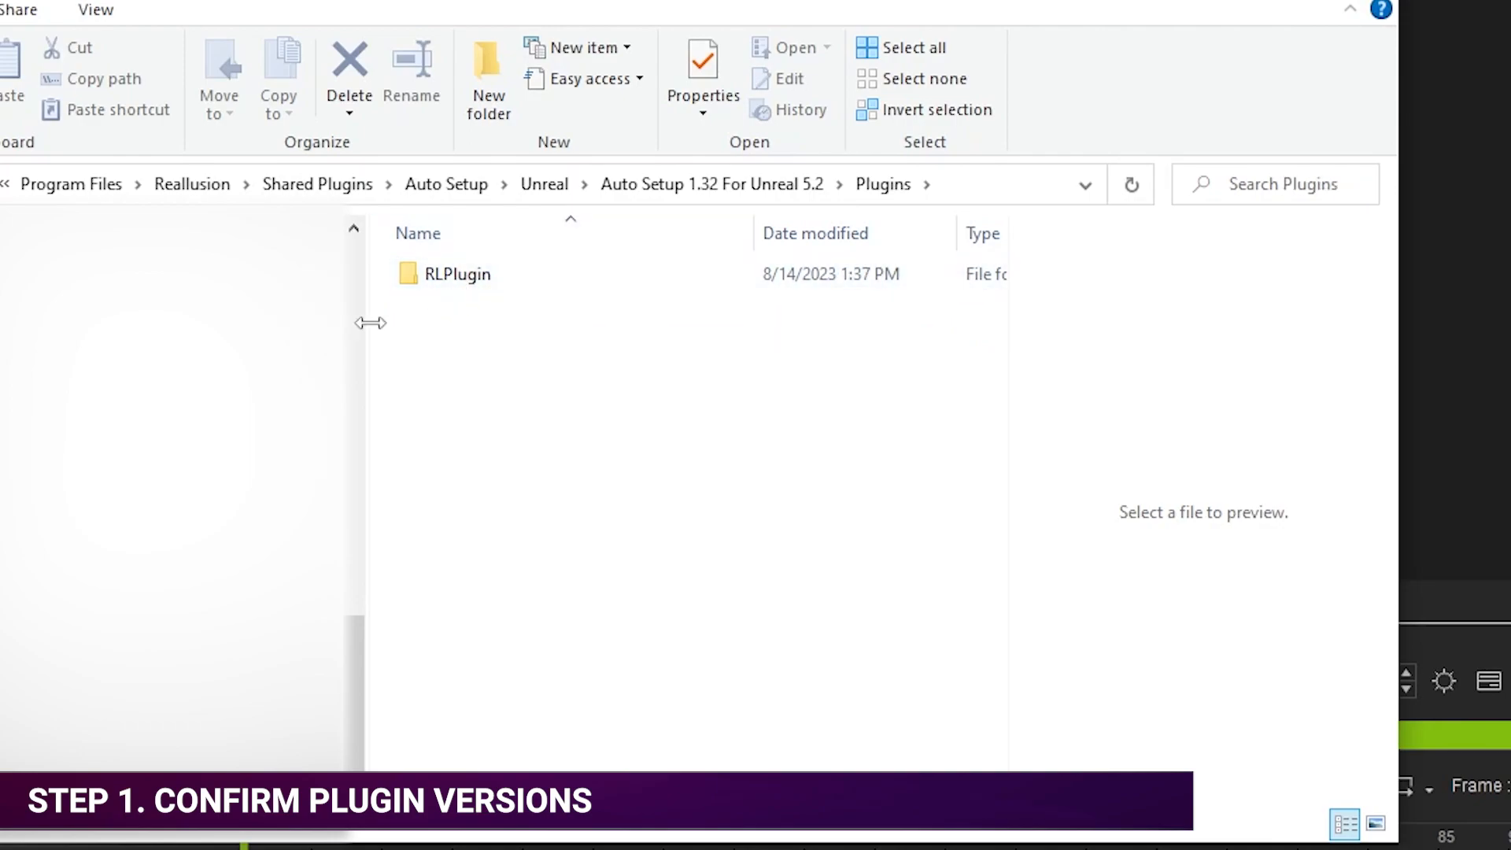
{"action": "key", "text": "alt+Left"}
{"action": "left_click", "coordinate": [471, 272]}
{"action": "double_click", "coordinate": [471, 274]}
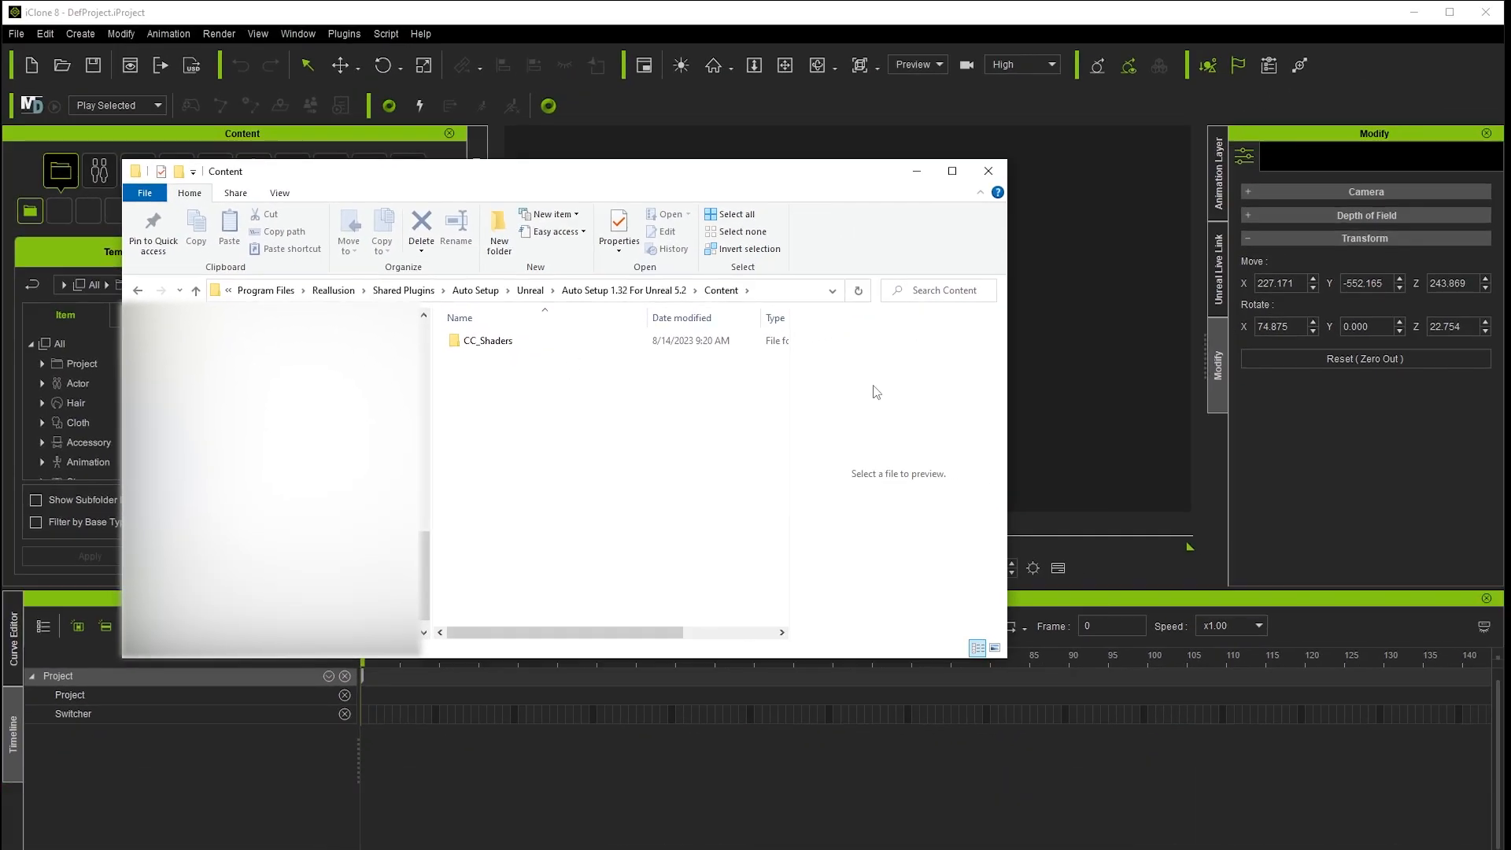
{"action": "left_click", "coordinate": [916, 171]}
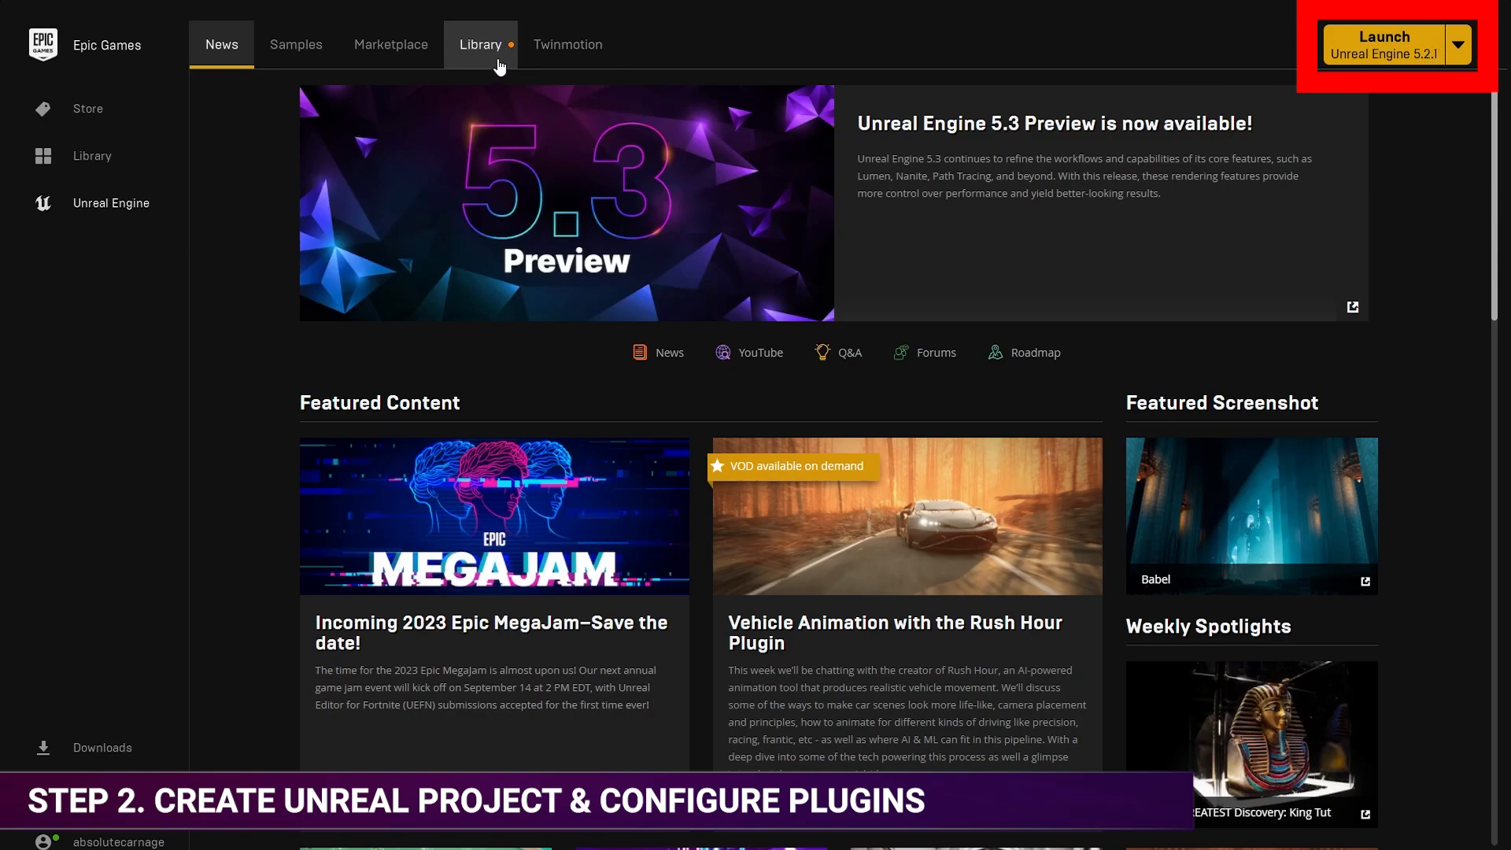
Launch Unreal Engine 5.2.1 from the Epic Games Launcher and choose the Film / Video & Live Events Blank template with Raytracing enabled.
{"action": "left_click", "coordinate": [1369, 55]}
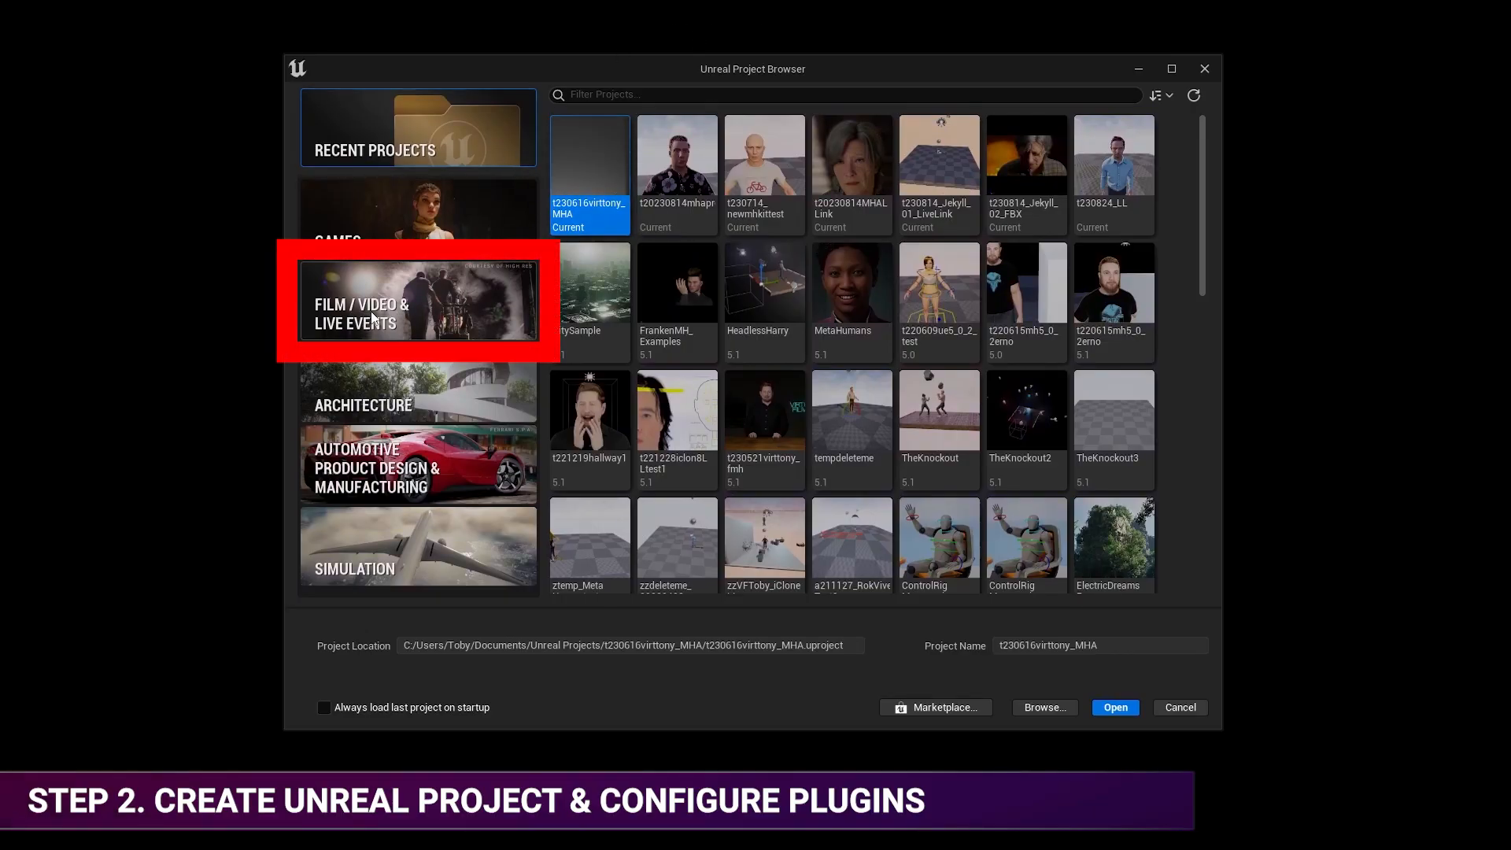
{"action": "left_click", "coordinate": [373, 318]}
{"action": "left_click", "coordinate": [594, 199]}
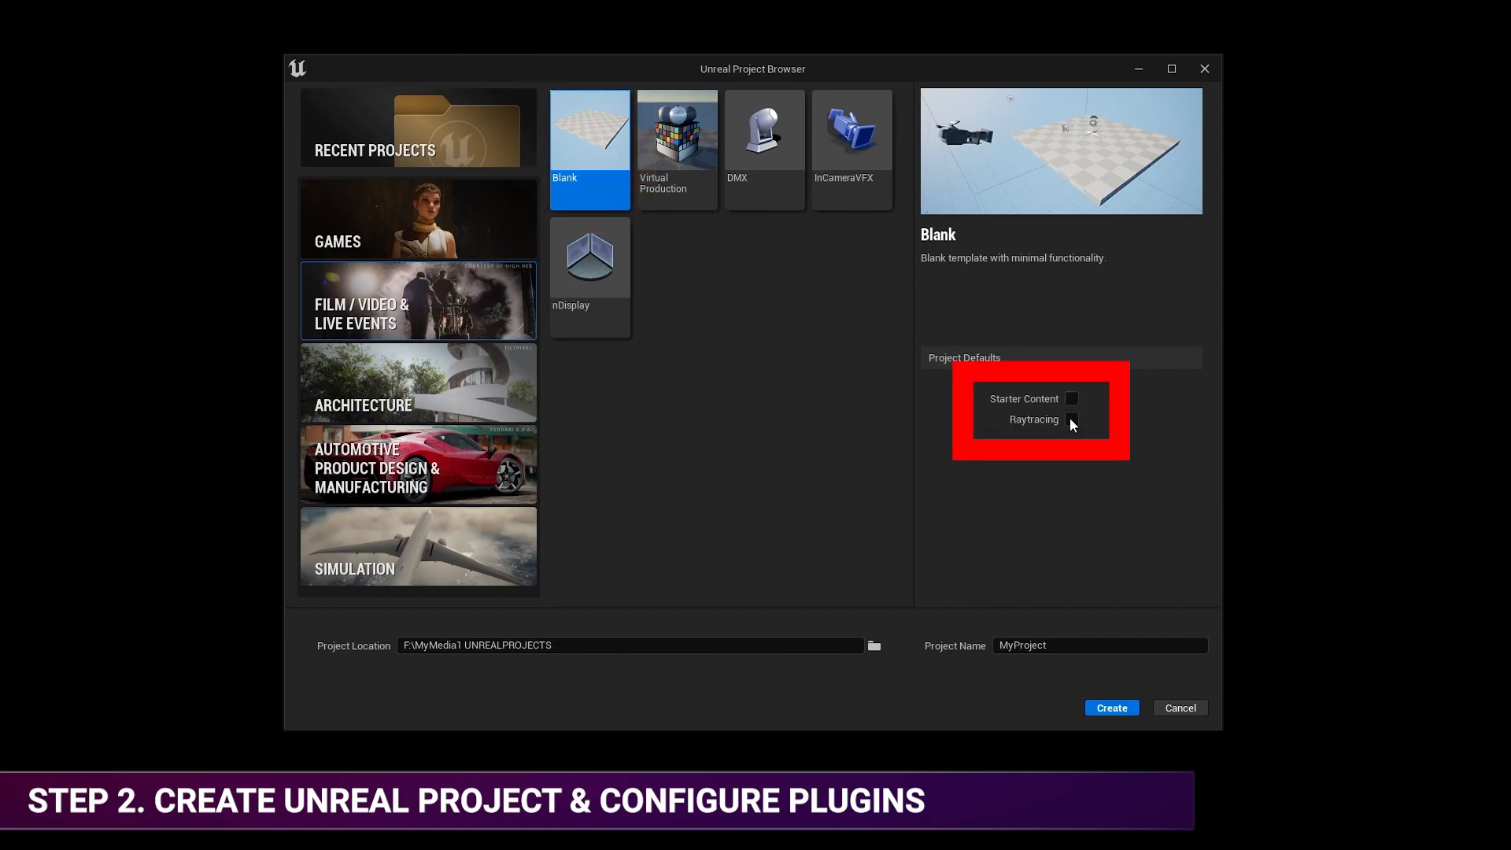
{"action": "left_click", "coordinate": [1072, 420]}
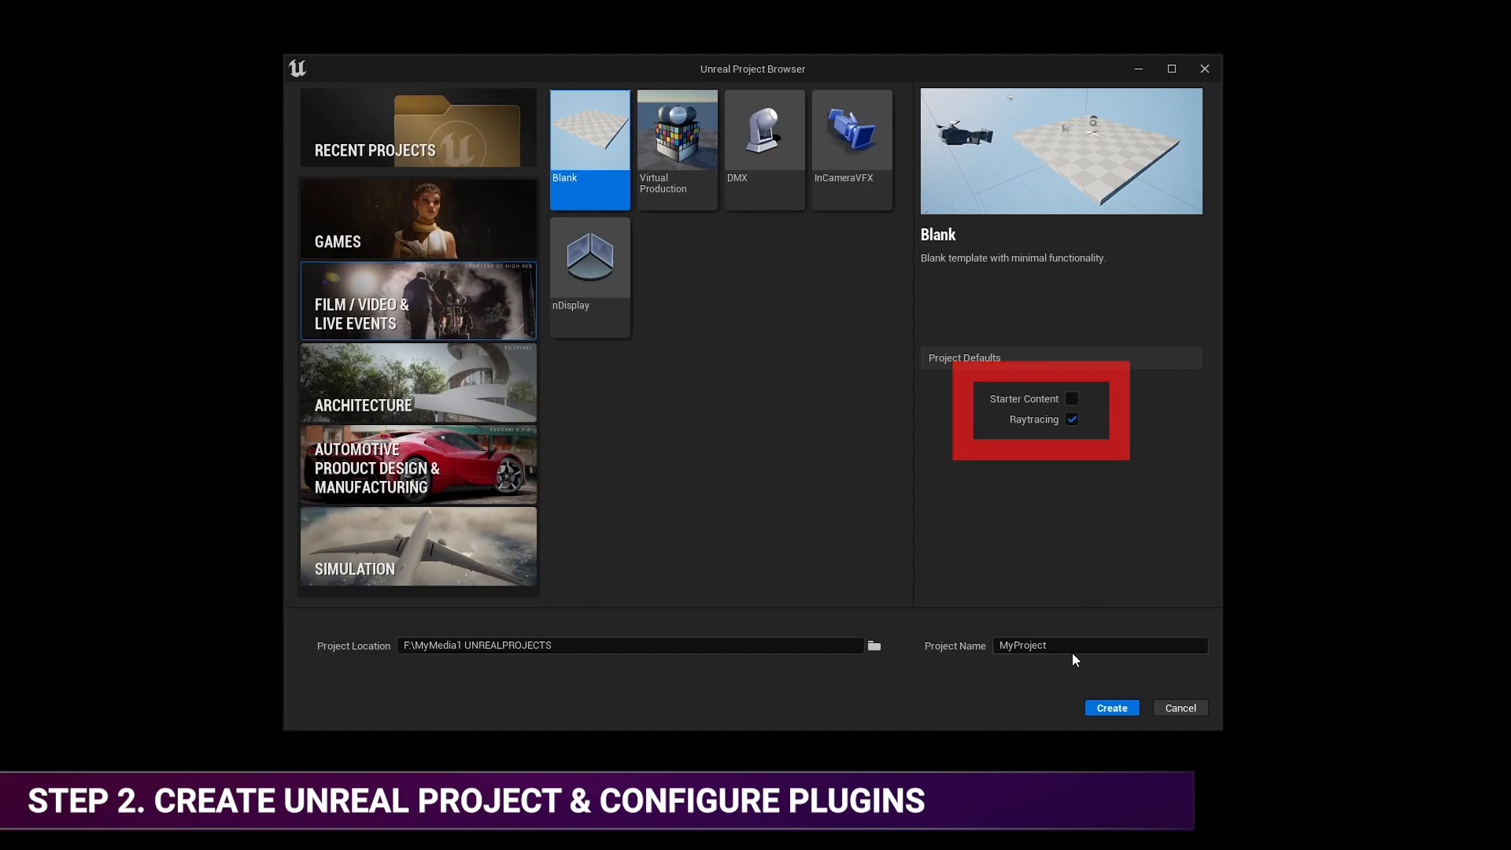
Name the new project t230824_LLL and create it.
{"action": "left_click", "coordinate": [1041, 647]}
{"action": "left_click_drag", "start_coordinate": [1041, 647], "coordinate": [990, 649]}
{"action": "type", "text": "t230824_LLL"}
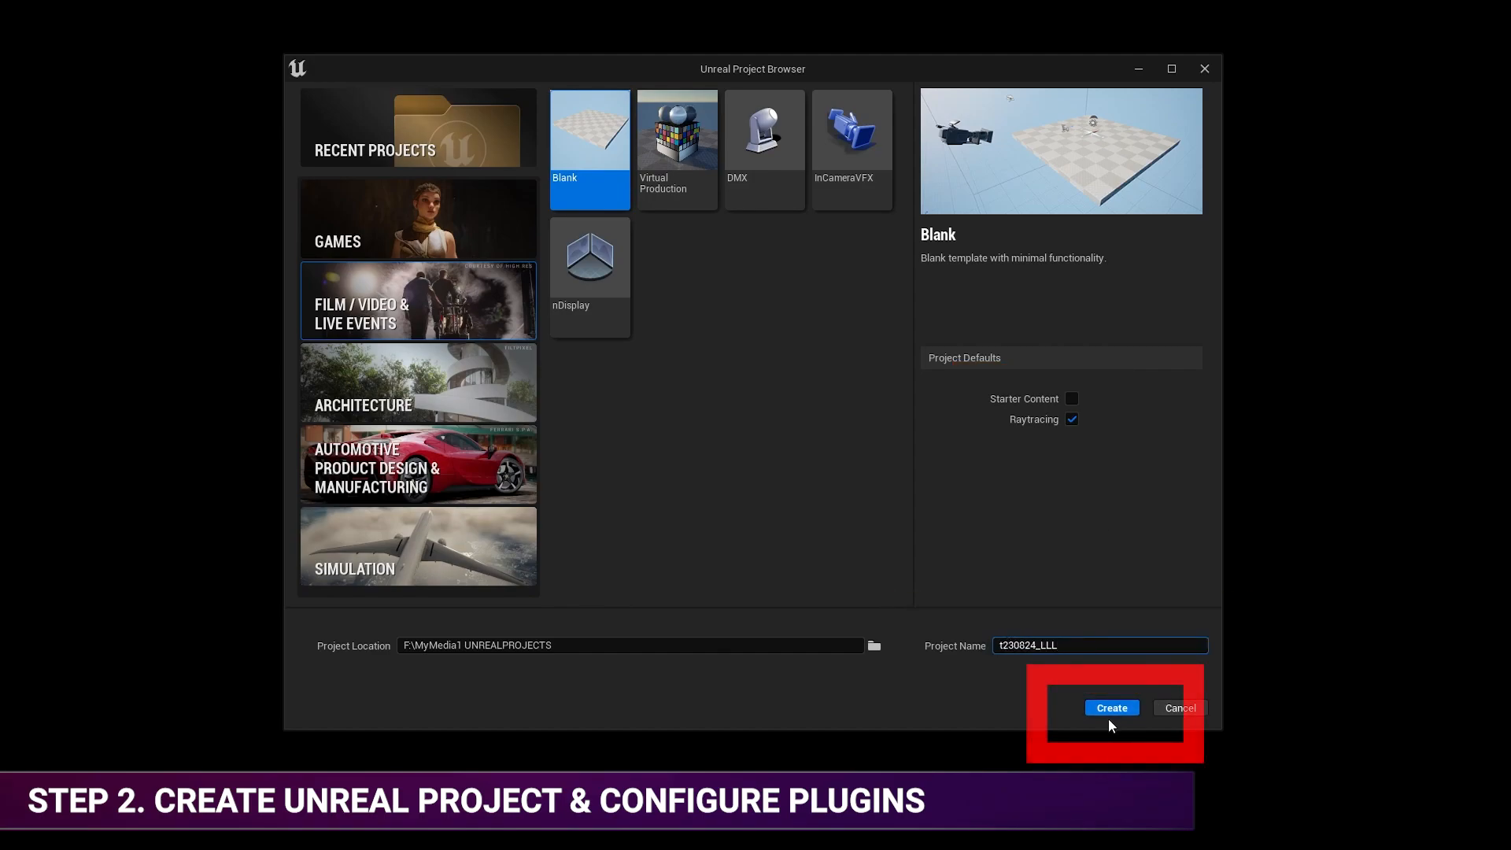
{"action": "left_click", "coordinate": [1118, 708]}
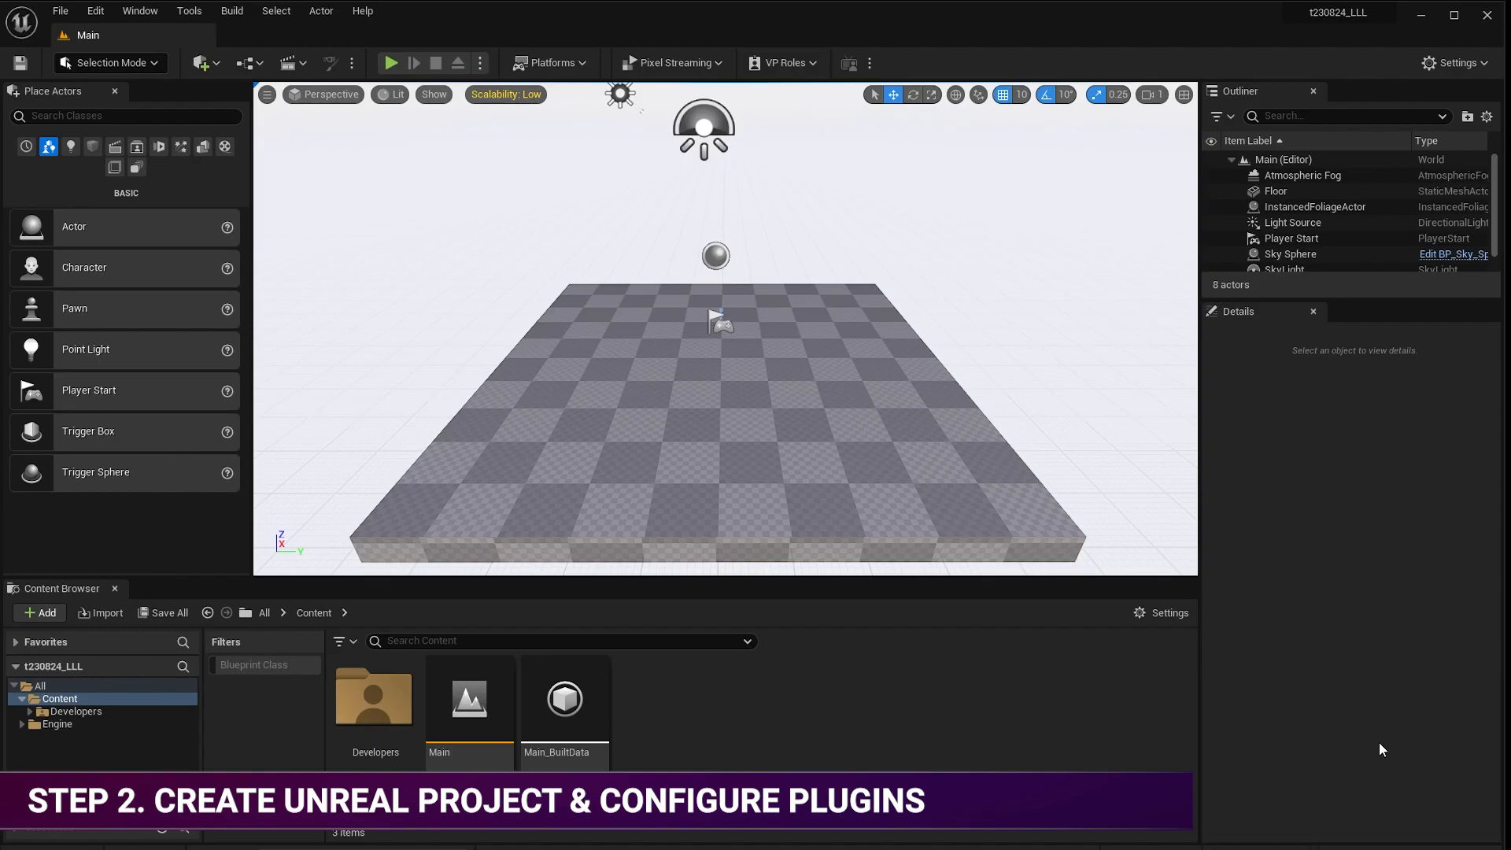
Enable the Character Creator & iClone Auto Setup and iClone Live Link plugins without restarting, and close the plugin manager.
{"action": "left_click", "coordinate": [95, 11]}
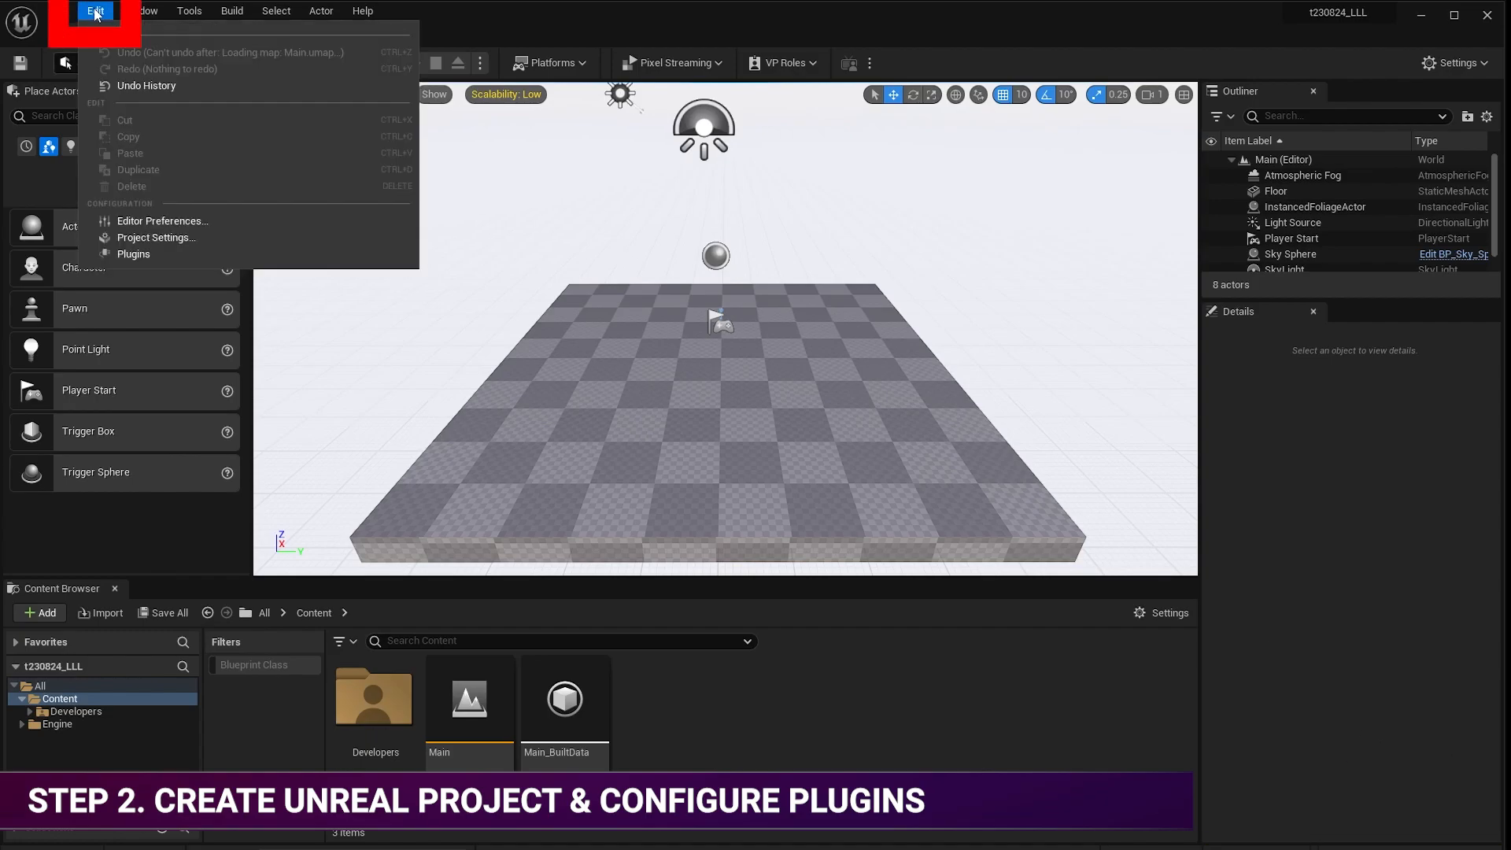
{"action": "left_click", "coordinate": [113, 254]}
{"action": "type", "text": "iclone"}
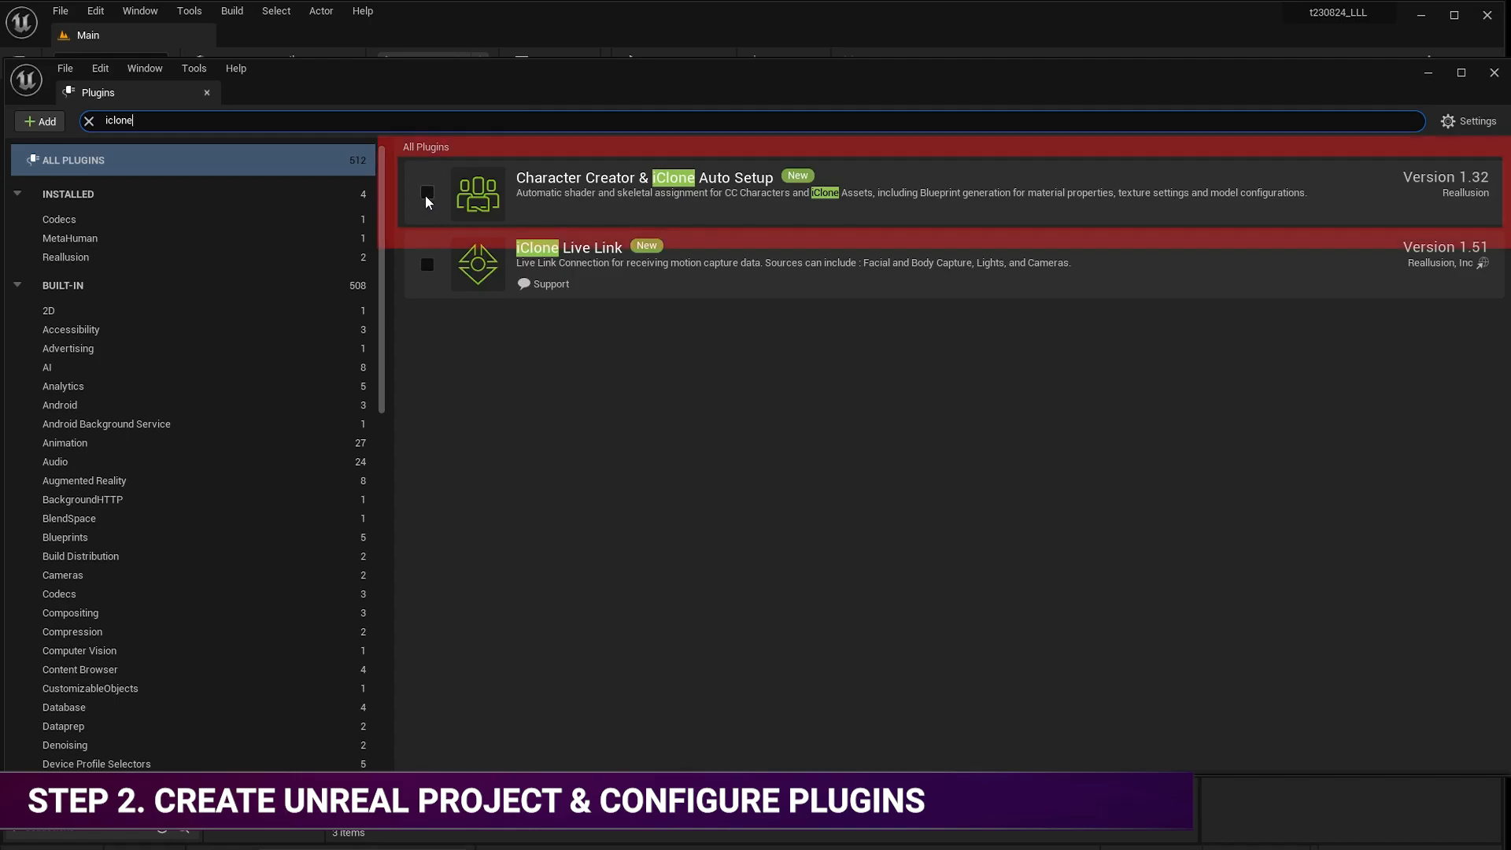
{"action": "left_click", "coordinate": [425, 195]}
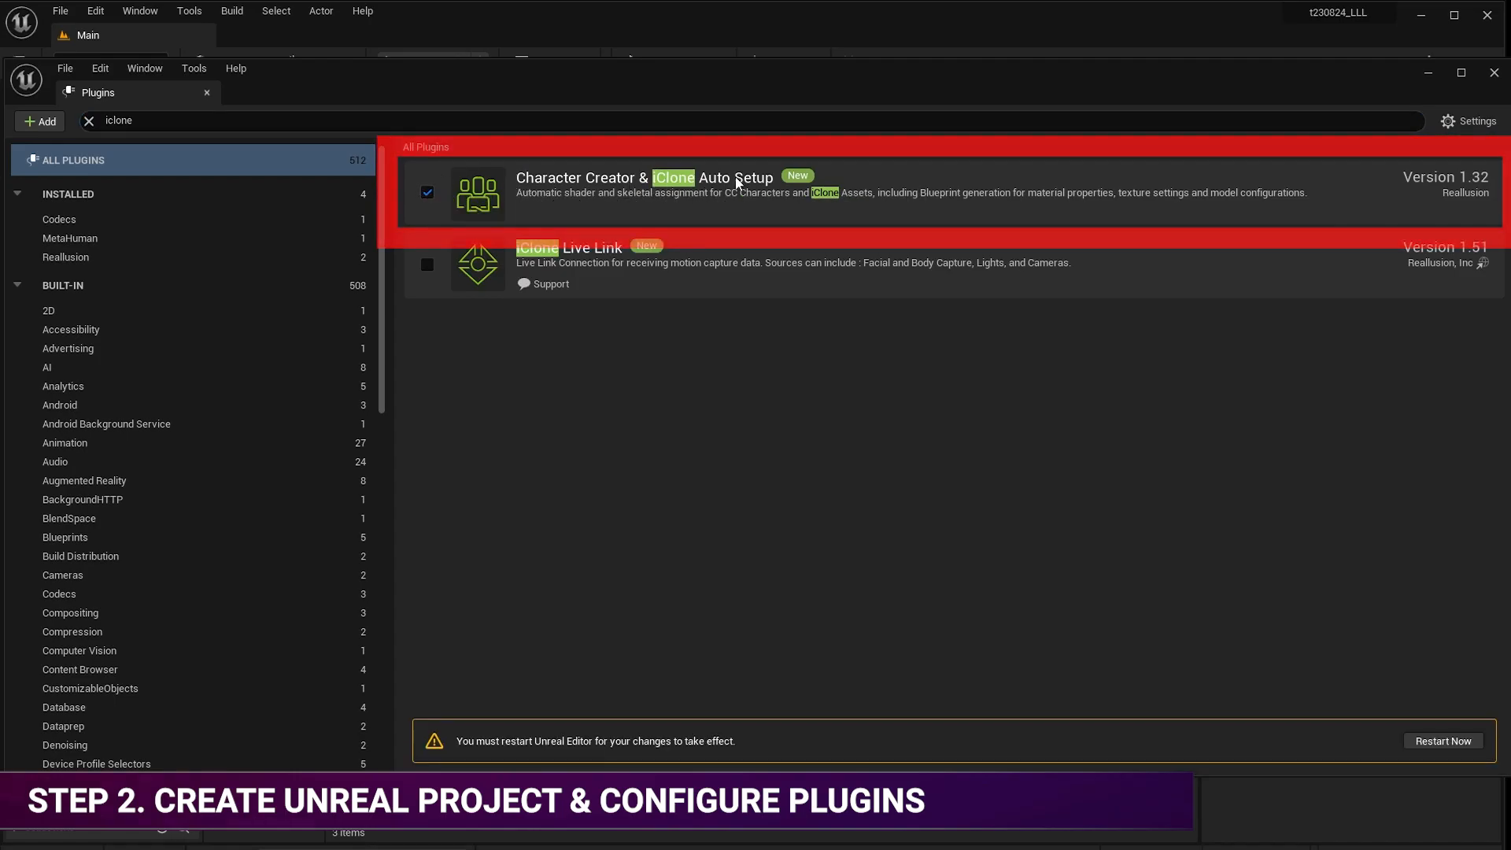
{"action": "left_click", "coordinate": [427, 266]}
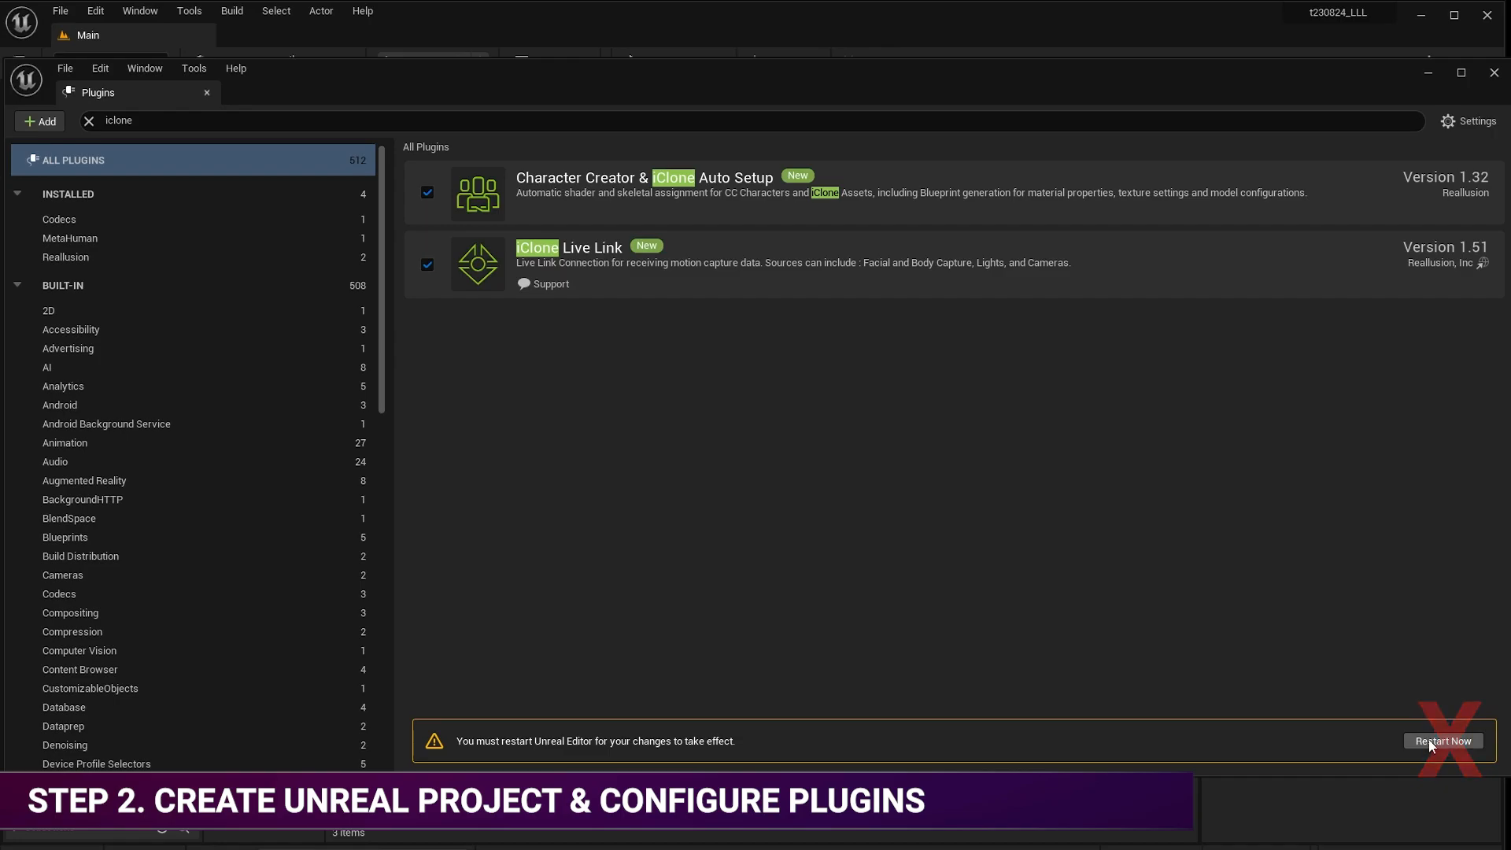
{"action": "left_click", "coordinate": [1495, 75]}
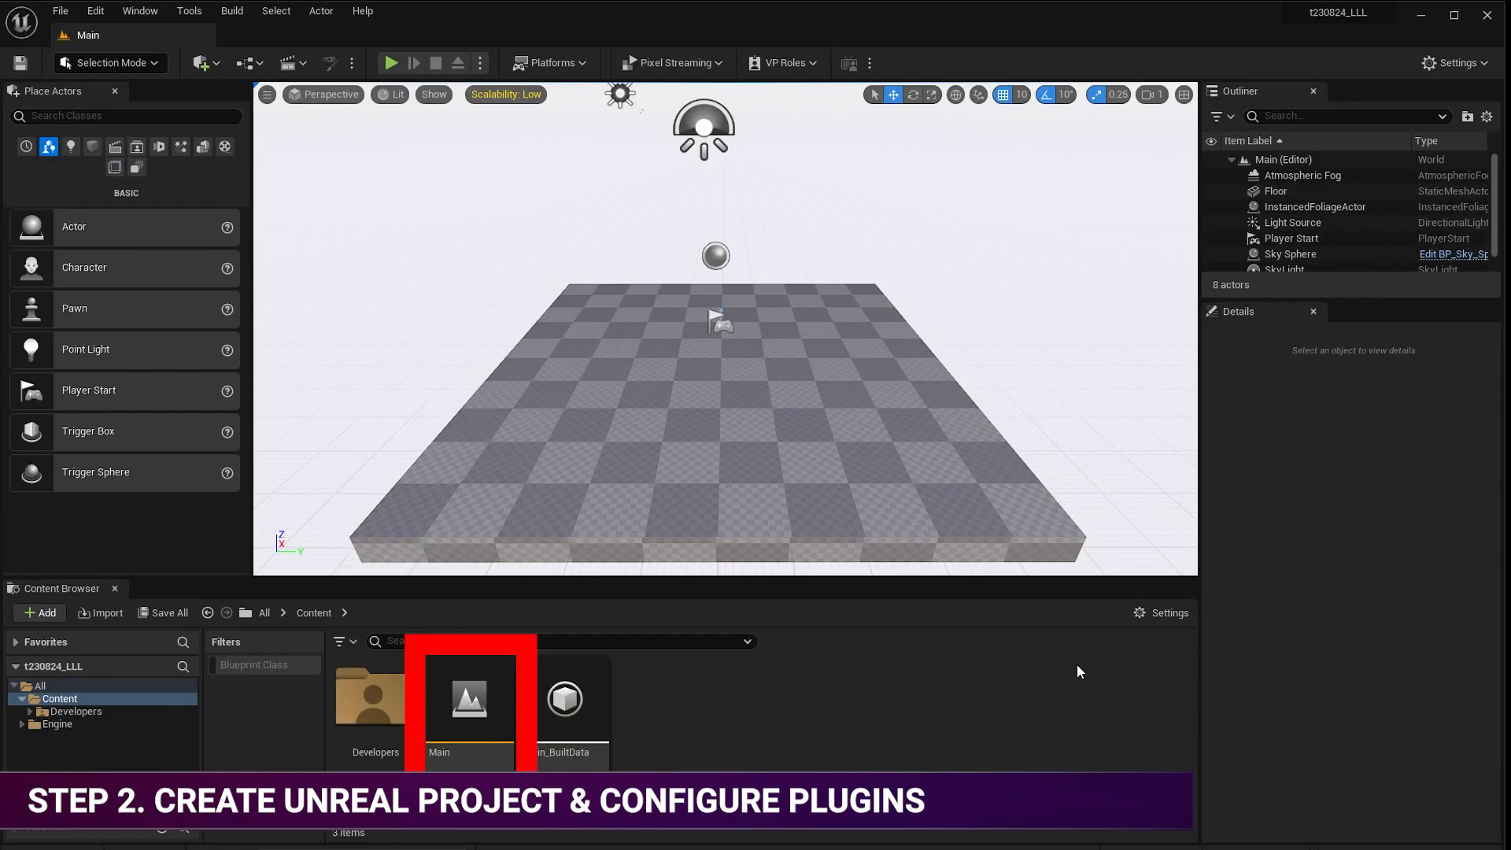
Show the Main level's file in Explorer, and close the Unreal Editor.
{"action": "right_click", "coordinate": [474, 705]}
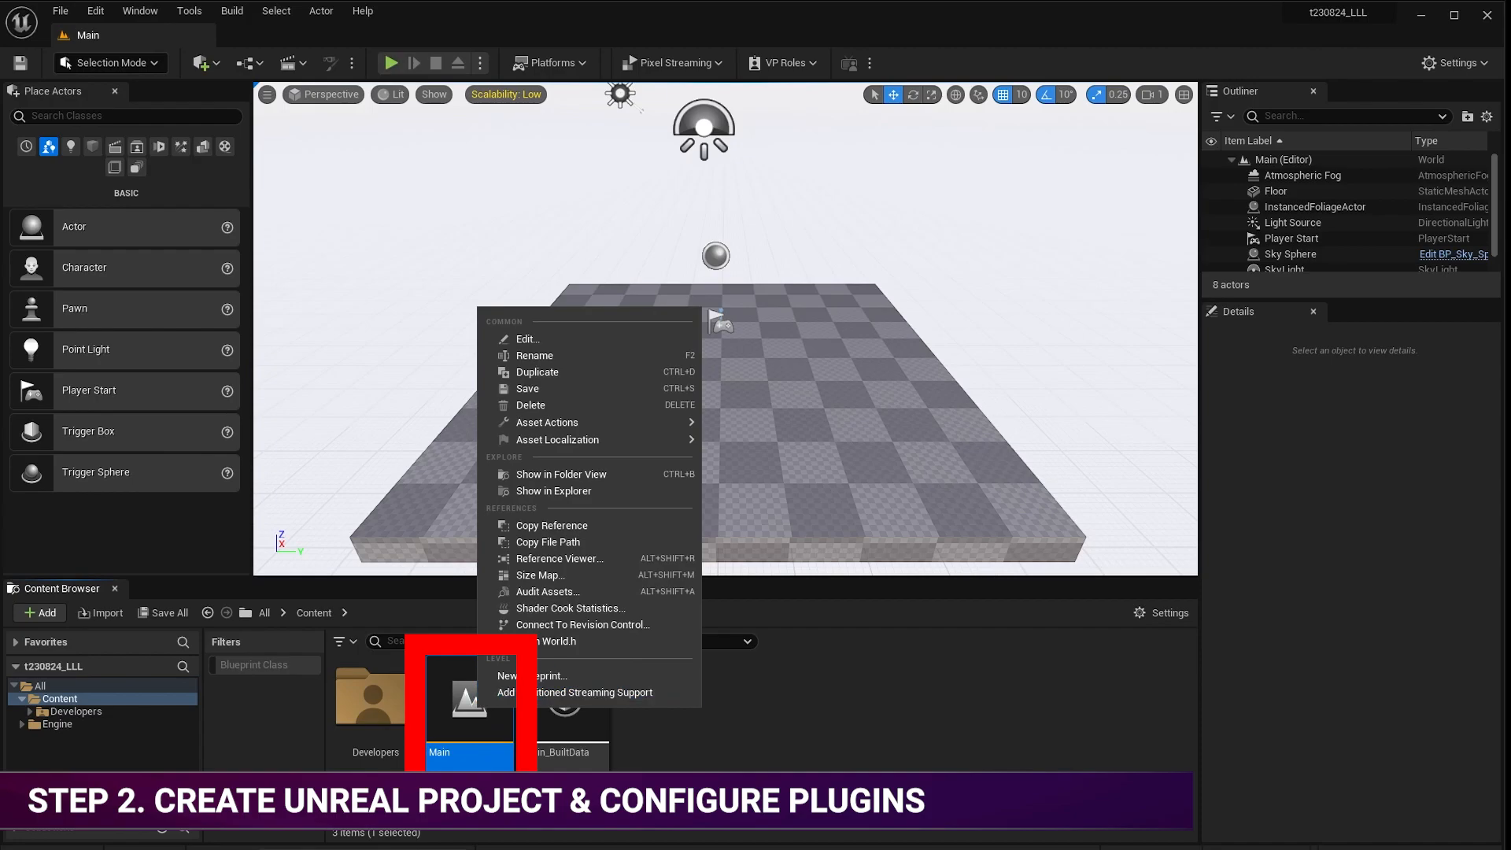
{"action": "left_click", "coordinate": [548, 491]}
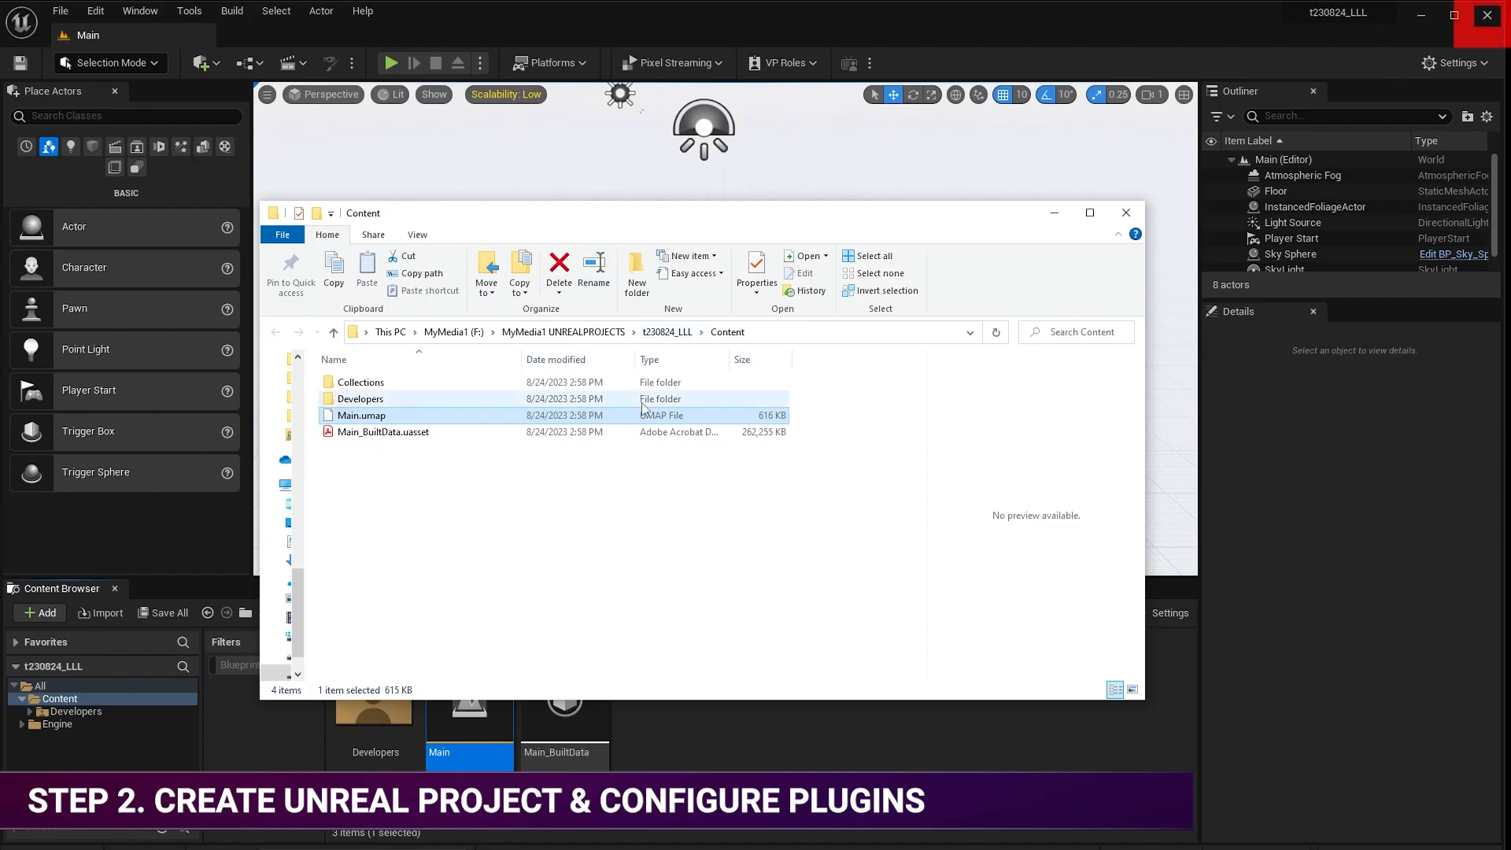
{"action": "left_click", "coordinate": [1492, 19]}
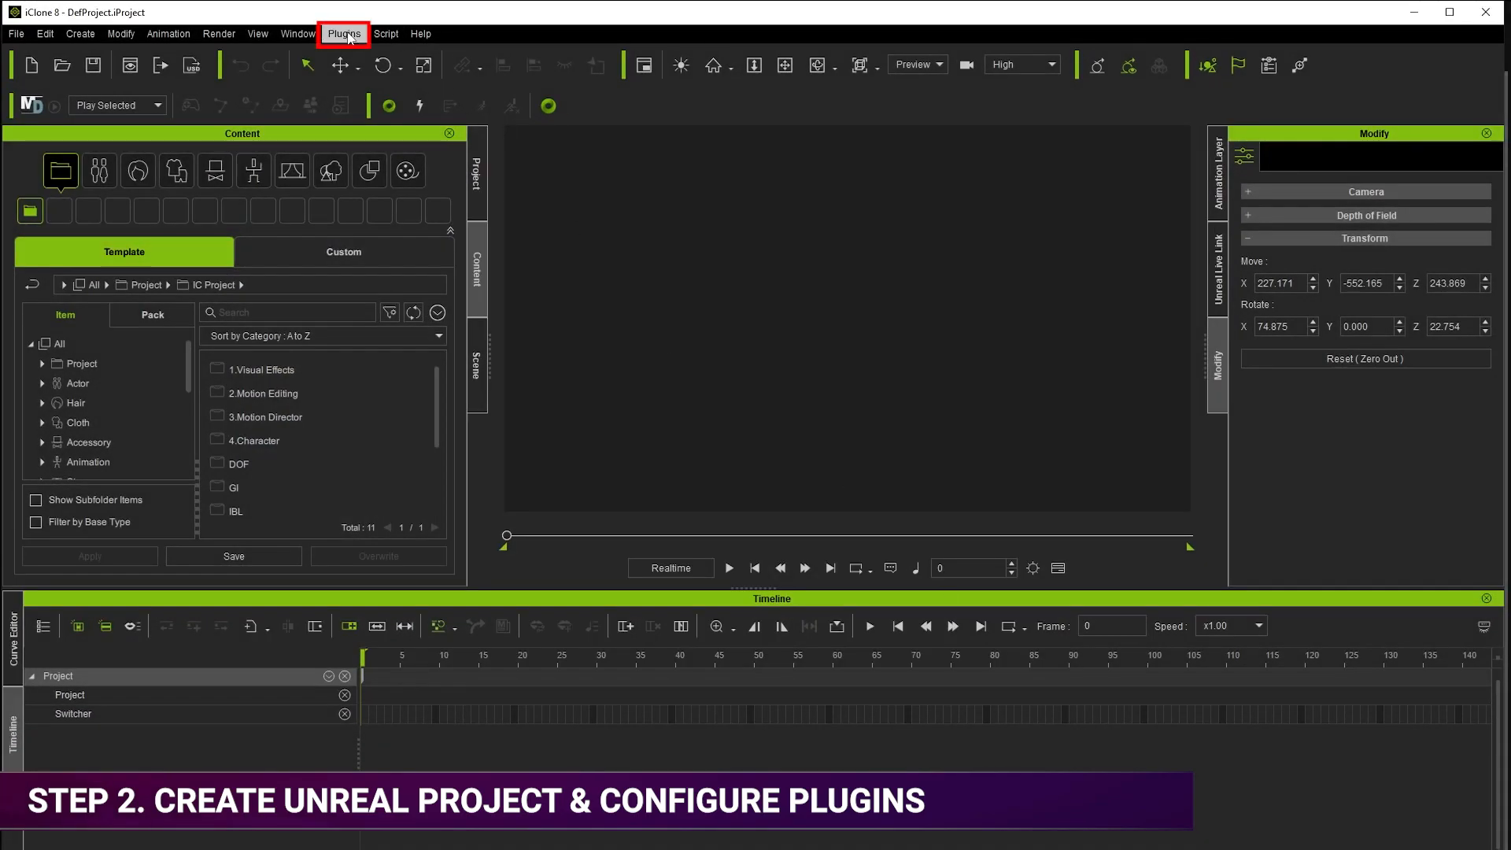
Switch to iClone and open the Auto Setup 1.32 For Unreal 5.2 folder from the Character Creator & iClone Auto Setup files.
{"action": "left_click", "coordinate": [346, 34]}
{"action": "mouse_move", "coordinate": [366, 79]}
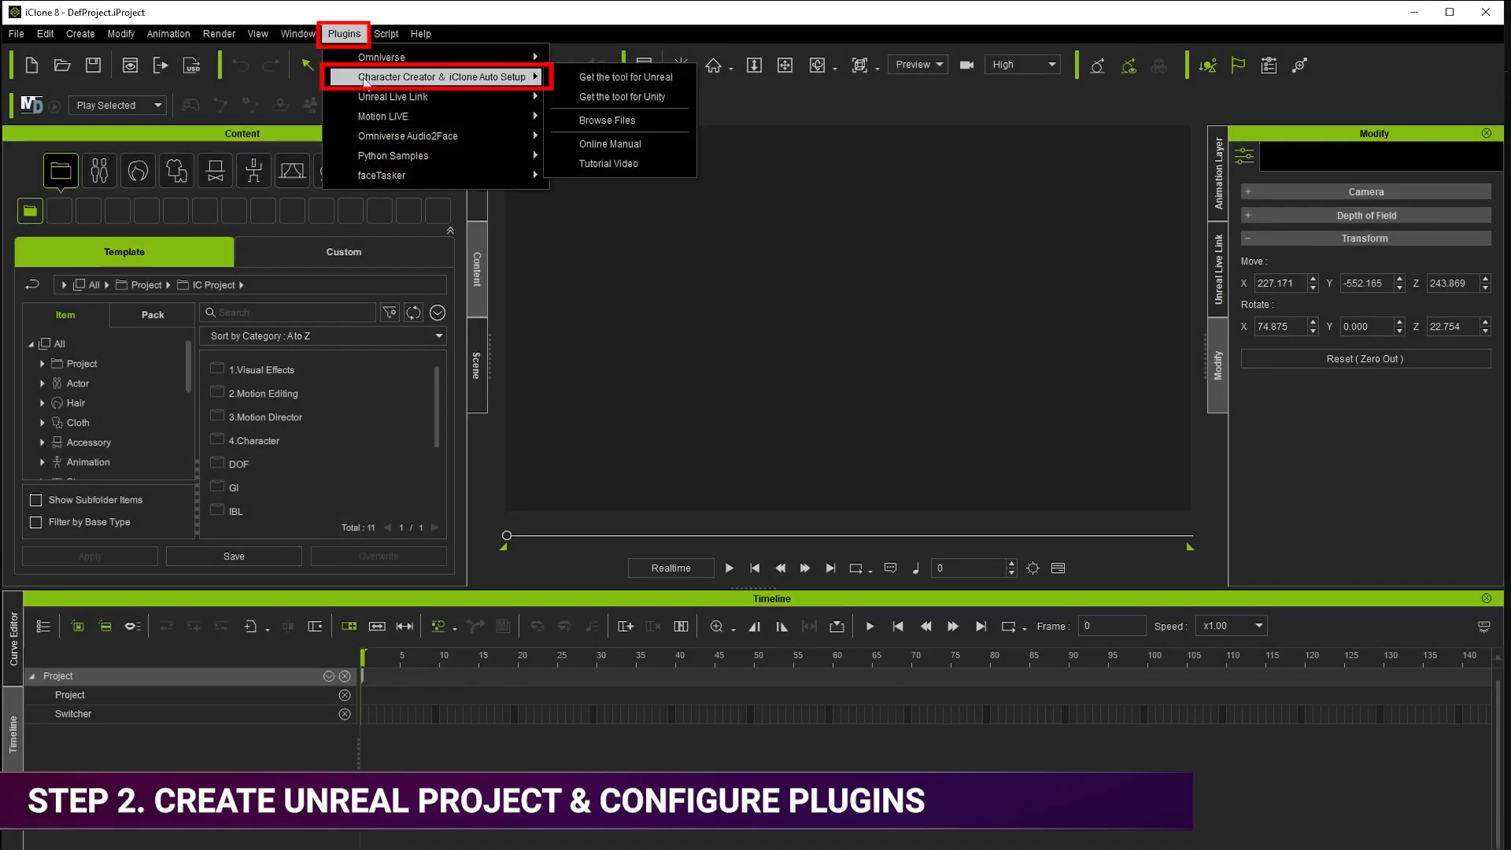
{"action": "left_click", "coordinate": [604, 122]}
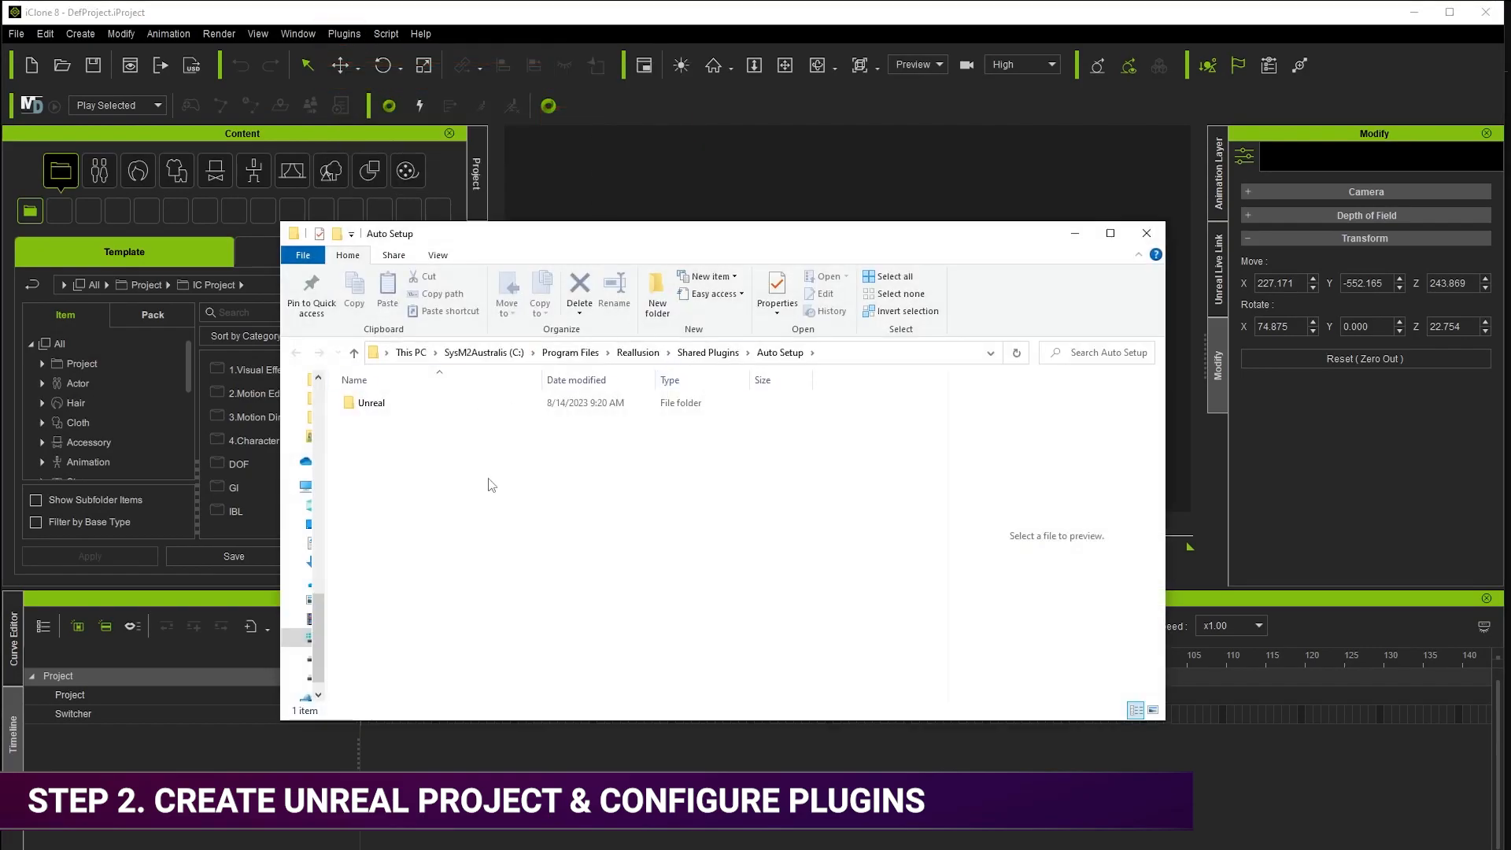
{"action": "double_click", "coordinate": [372, 404]}
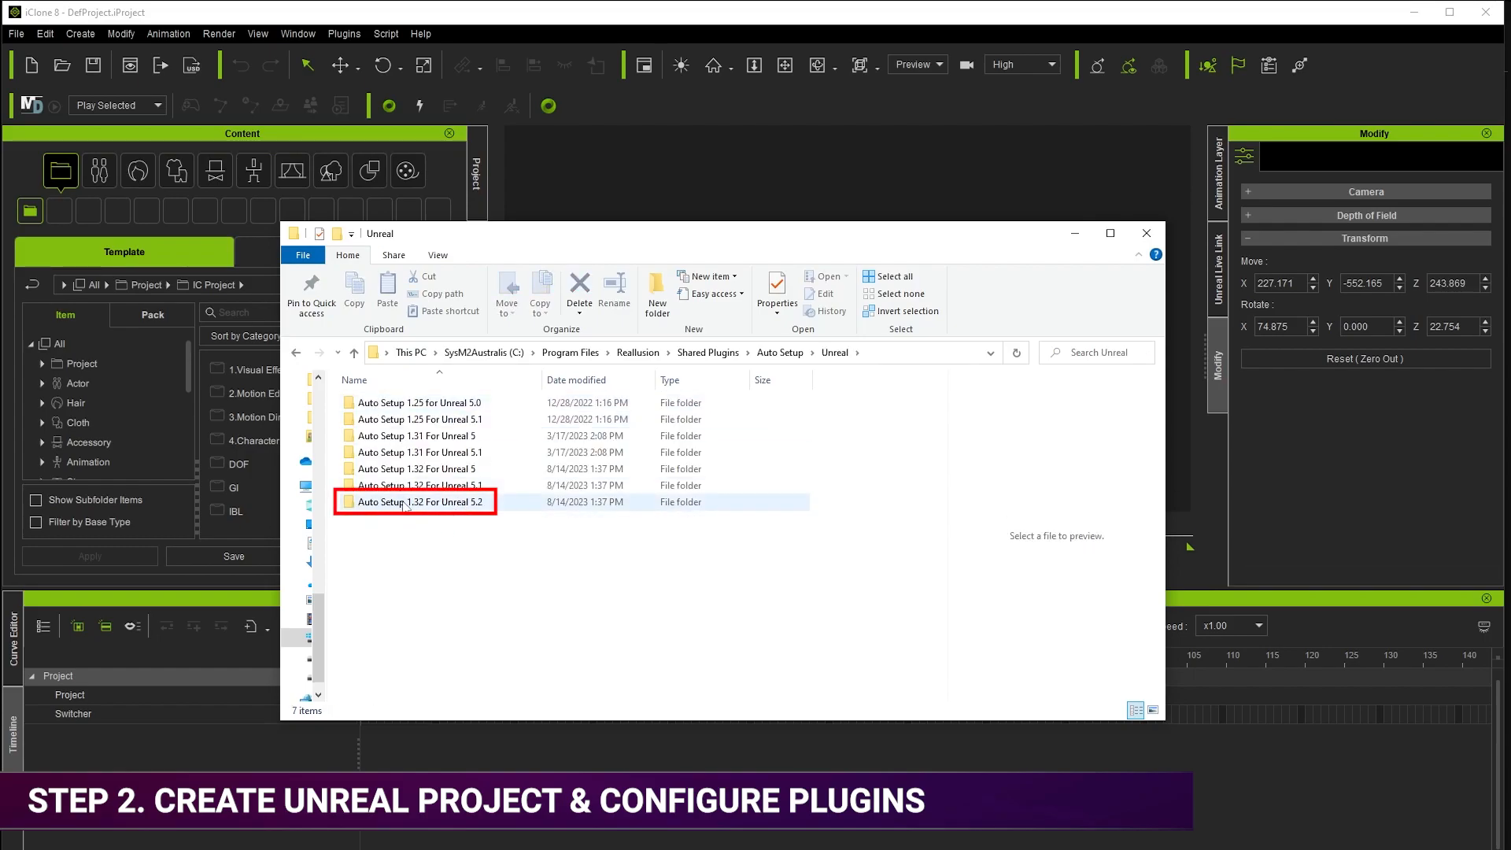
{"action": "mouse_move", "coordinate": [401, 506]}
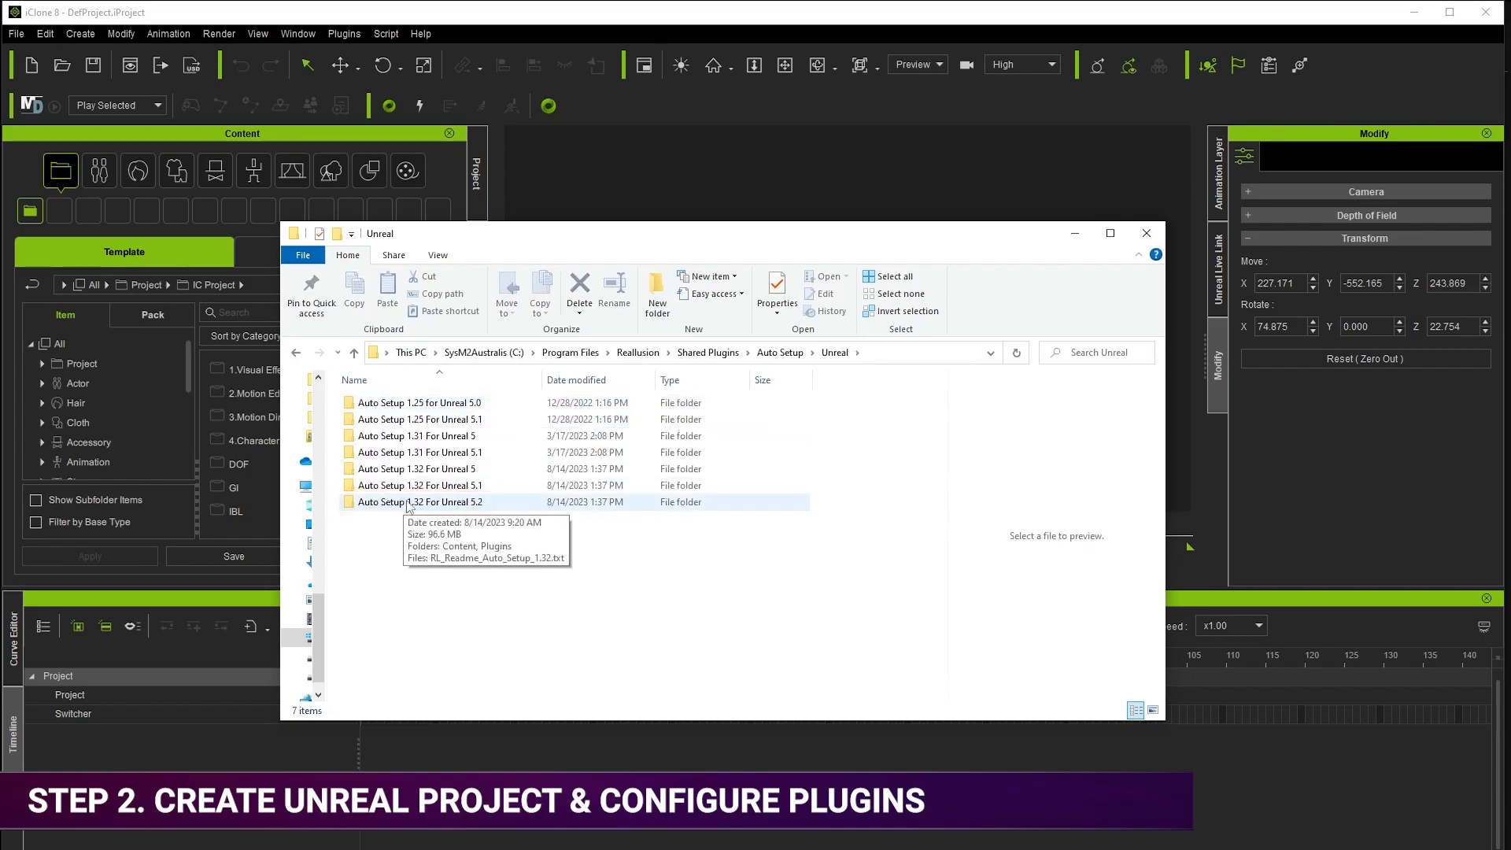
{"action": "double_click", "coordinate": [408, 504]}
Copy the Auto Setup Content folder into the t230824_LLL project folder.
{"action": "left_click", "coordinate": [383, 404]}
{"action": "key", "text": "ctrl+c"}
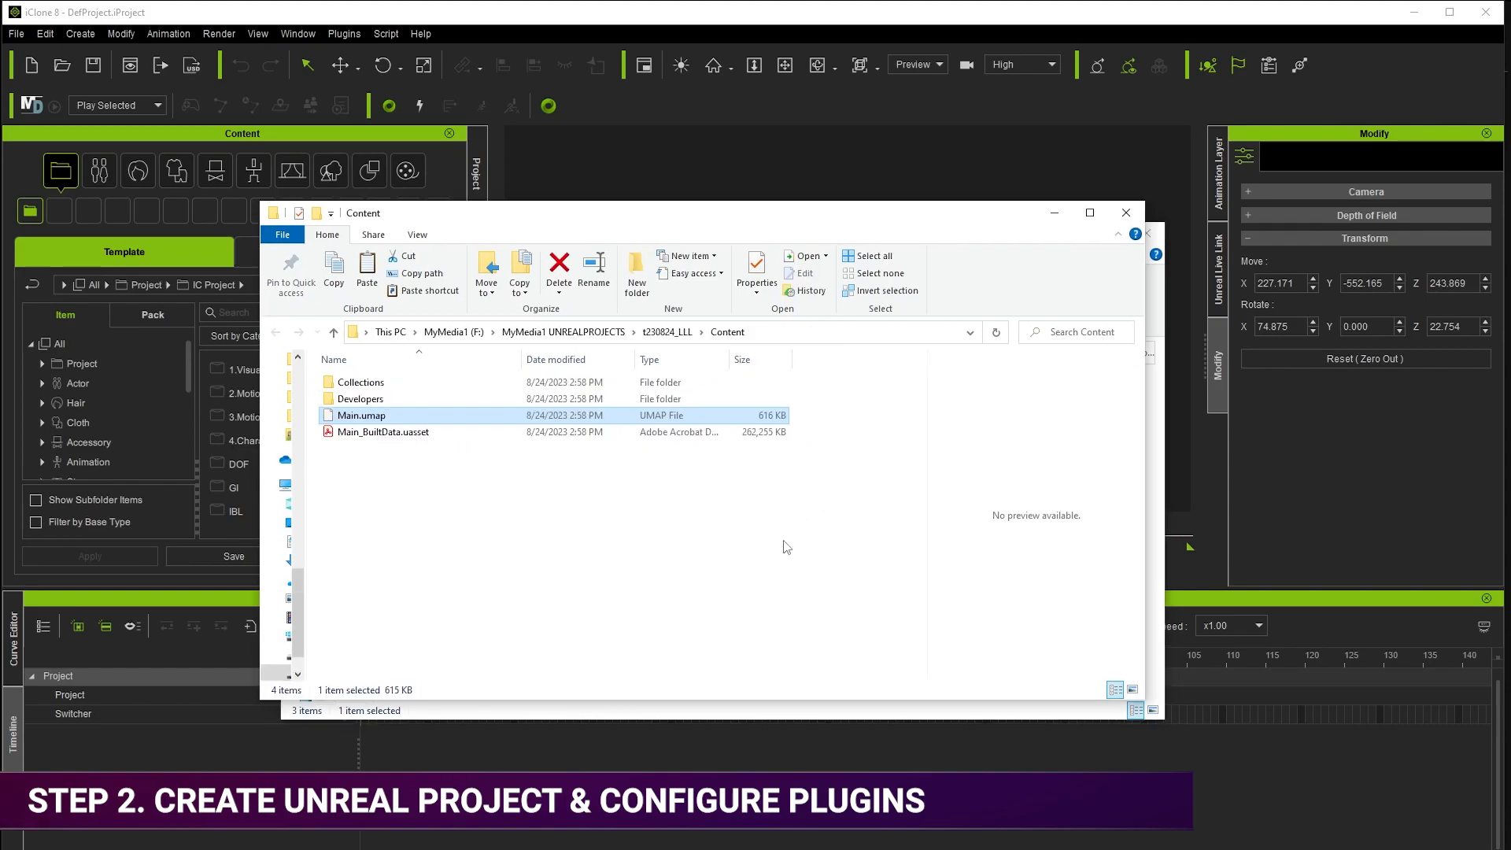
{"action": "left_click", "coordinate": [667, 331]}
{"action": "key", "text": "ctrl+v"}
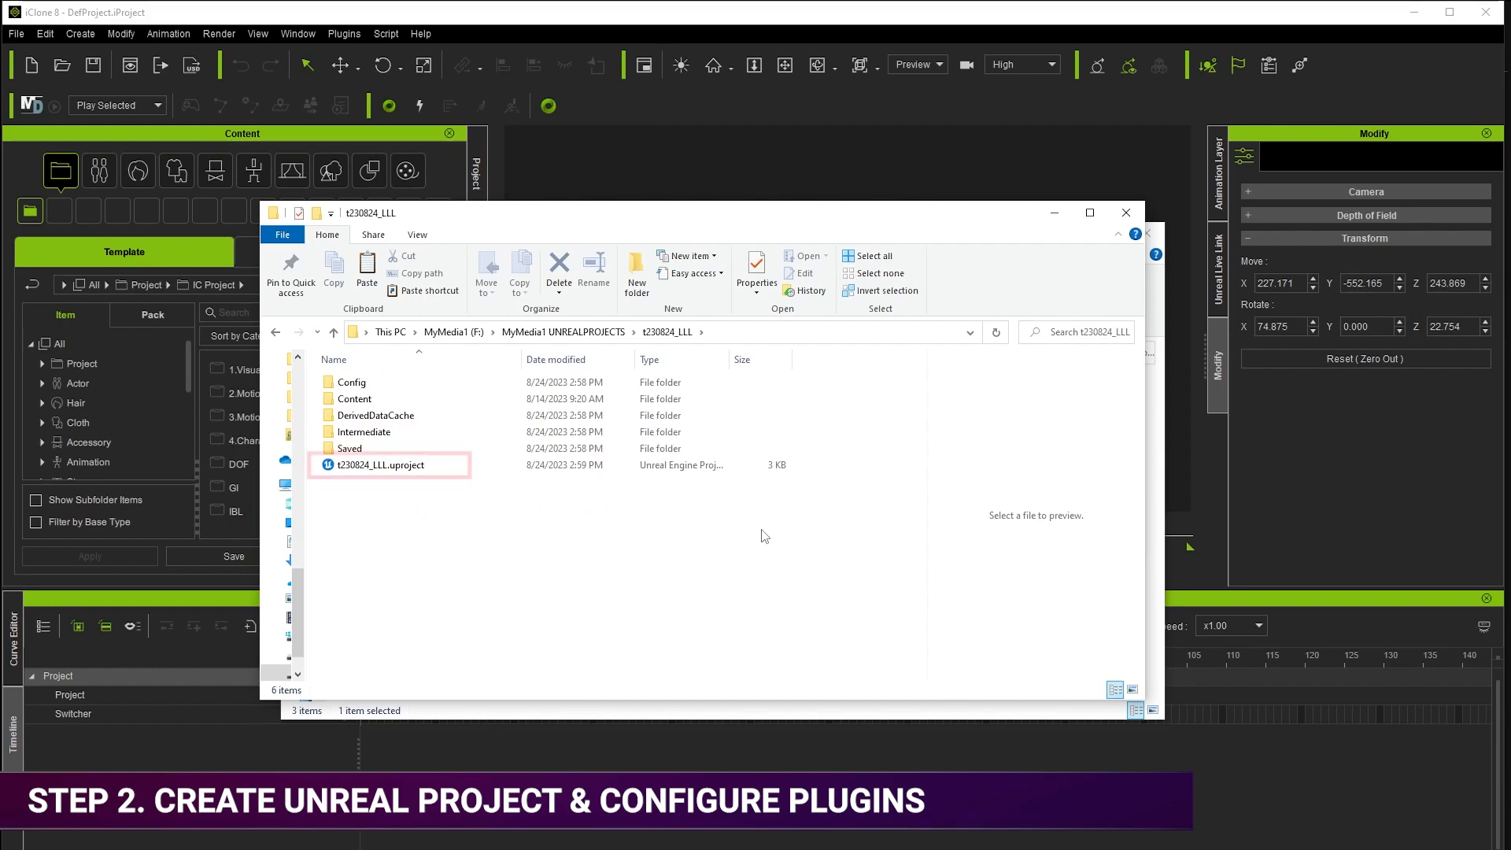
Reopen the project from t230824_LLL.uproject in Unreal Editor and update the project file.
{"action": "double_click", "coordinate": [380, 468]}
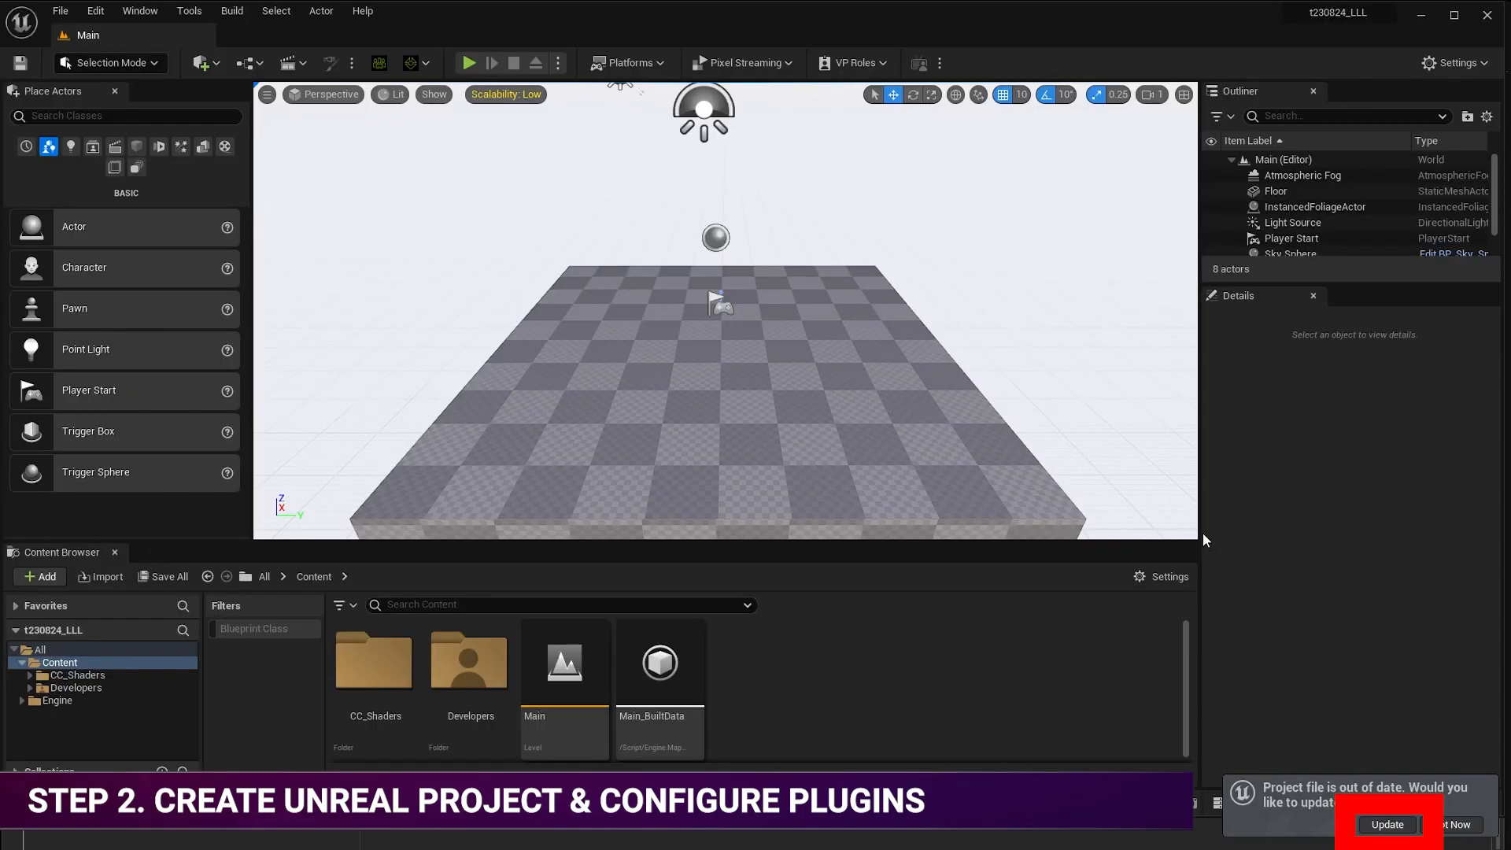
{"action": "left_click", "coordinate": [1387, 825]}
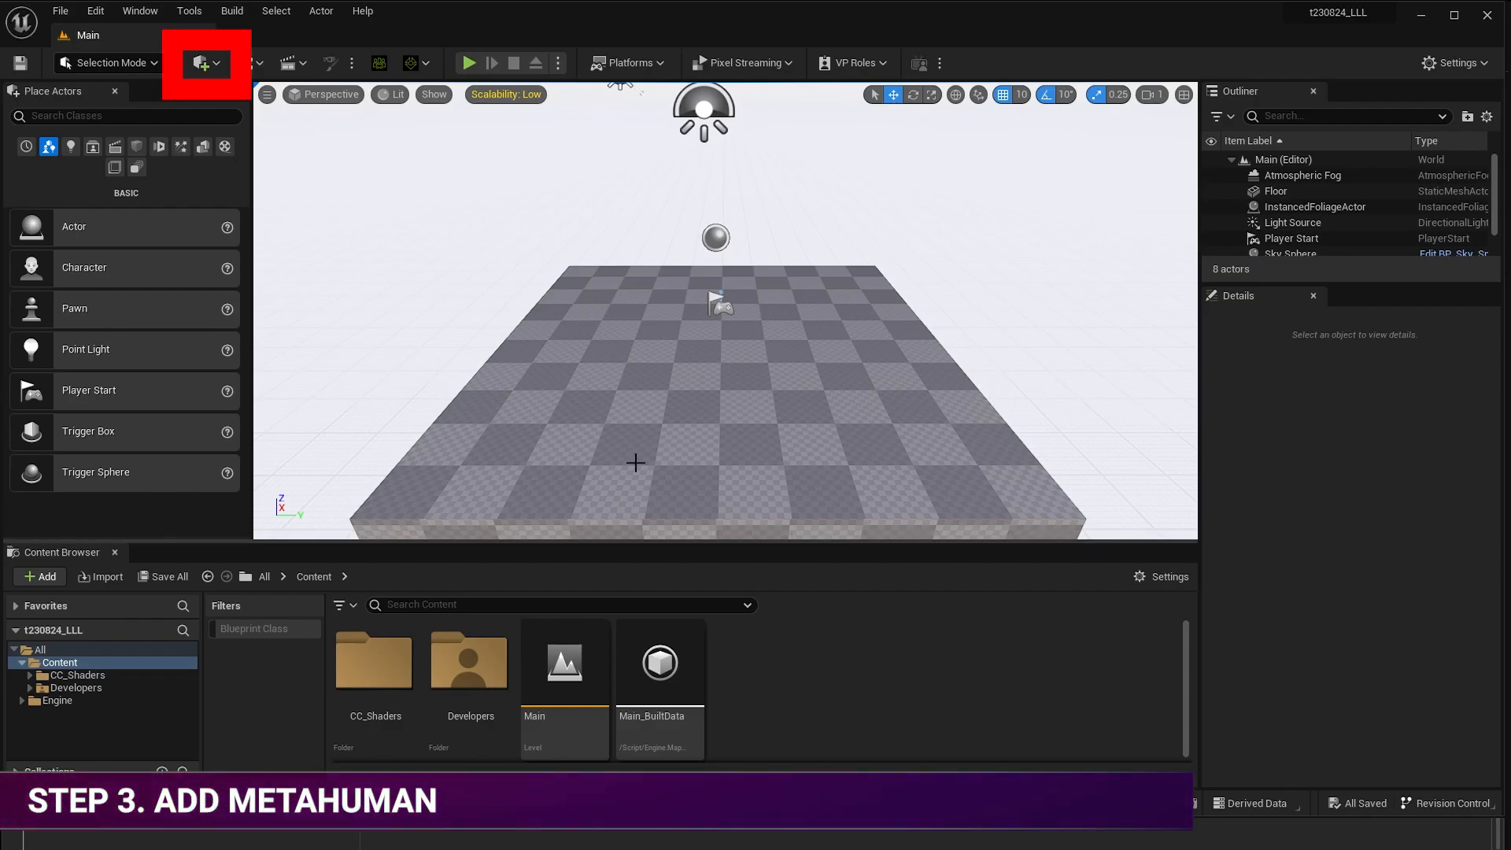
Open Quixel Bridge and select the Glenda character from the MetaHuman Presets.
{"action": "left_click", "coordinate": [215, 68]}
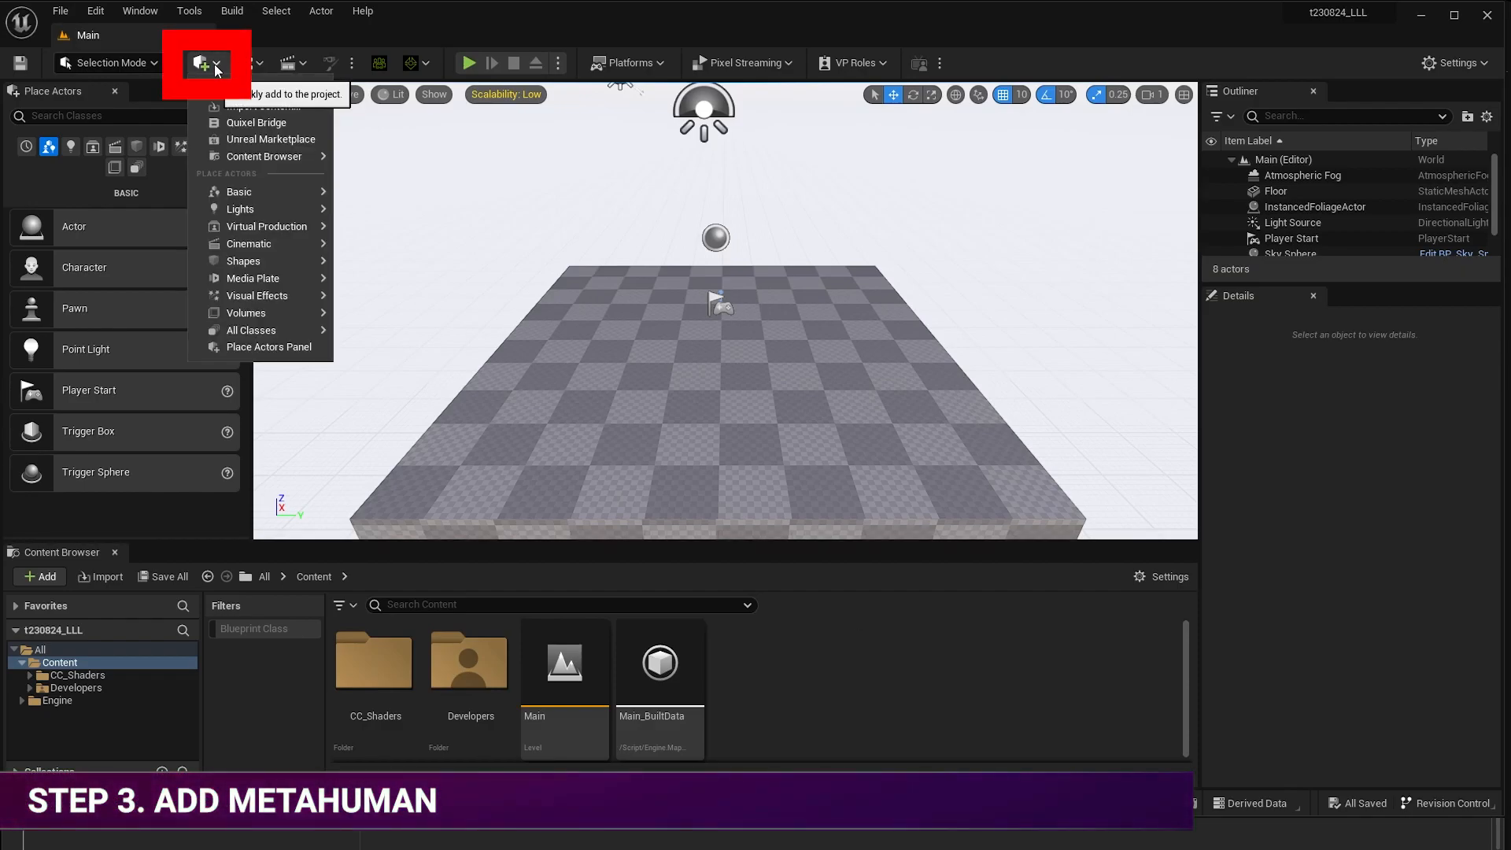
{"action": "left_click", "coordinate": [256, 123]}
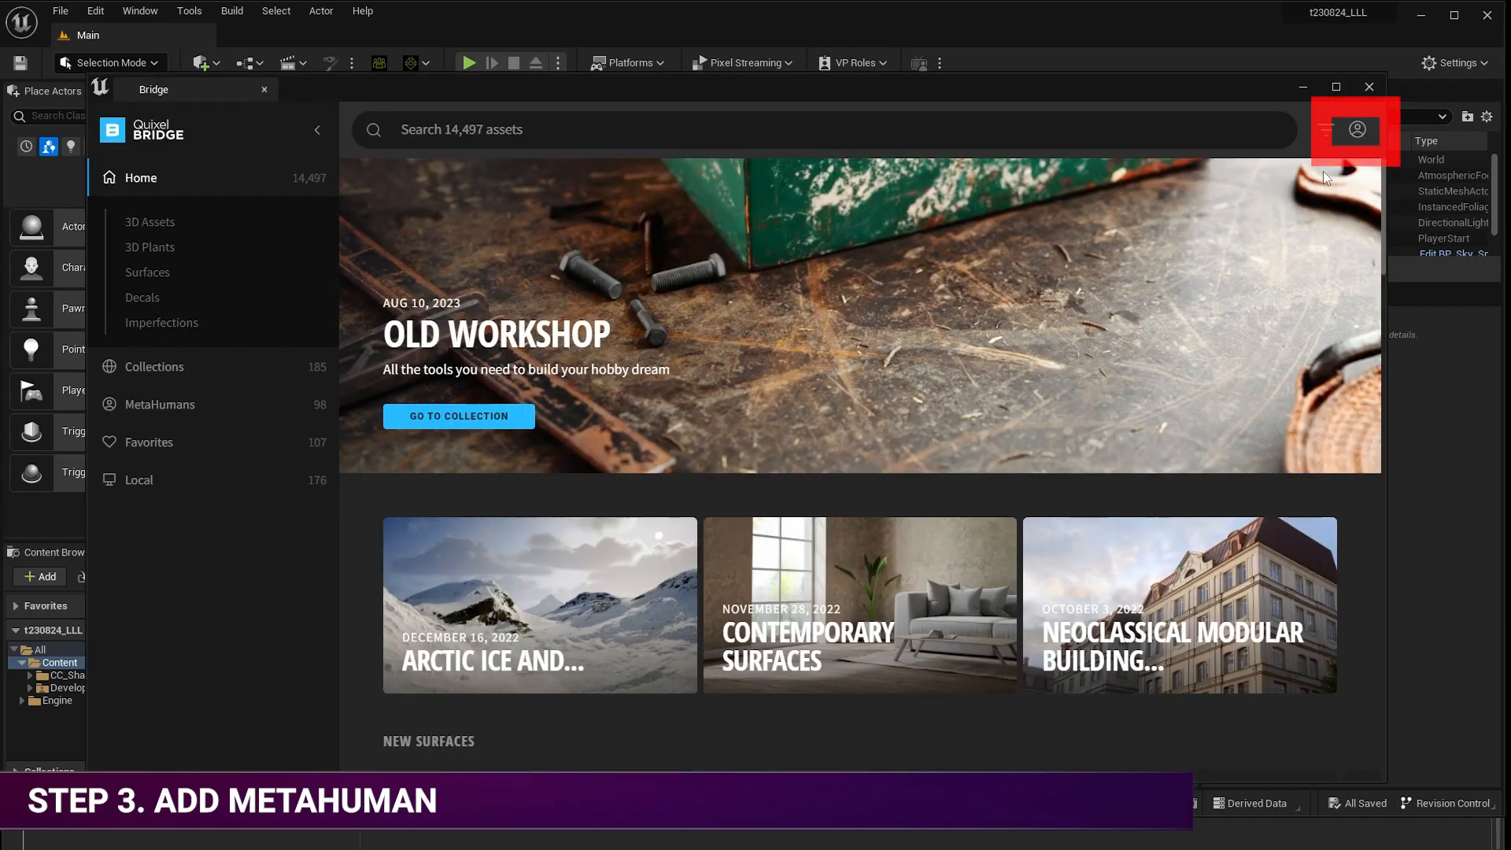
{"action": "left_click", "coordinate": [168, 410]}
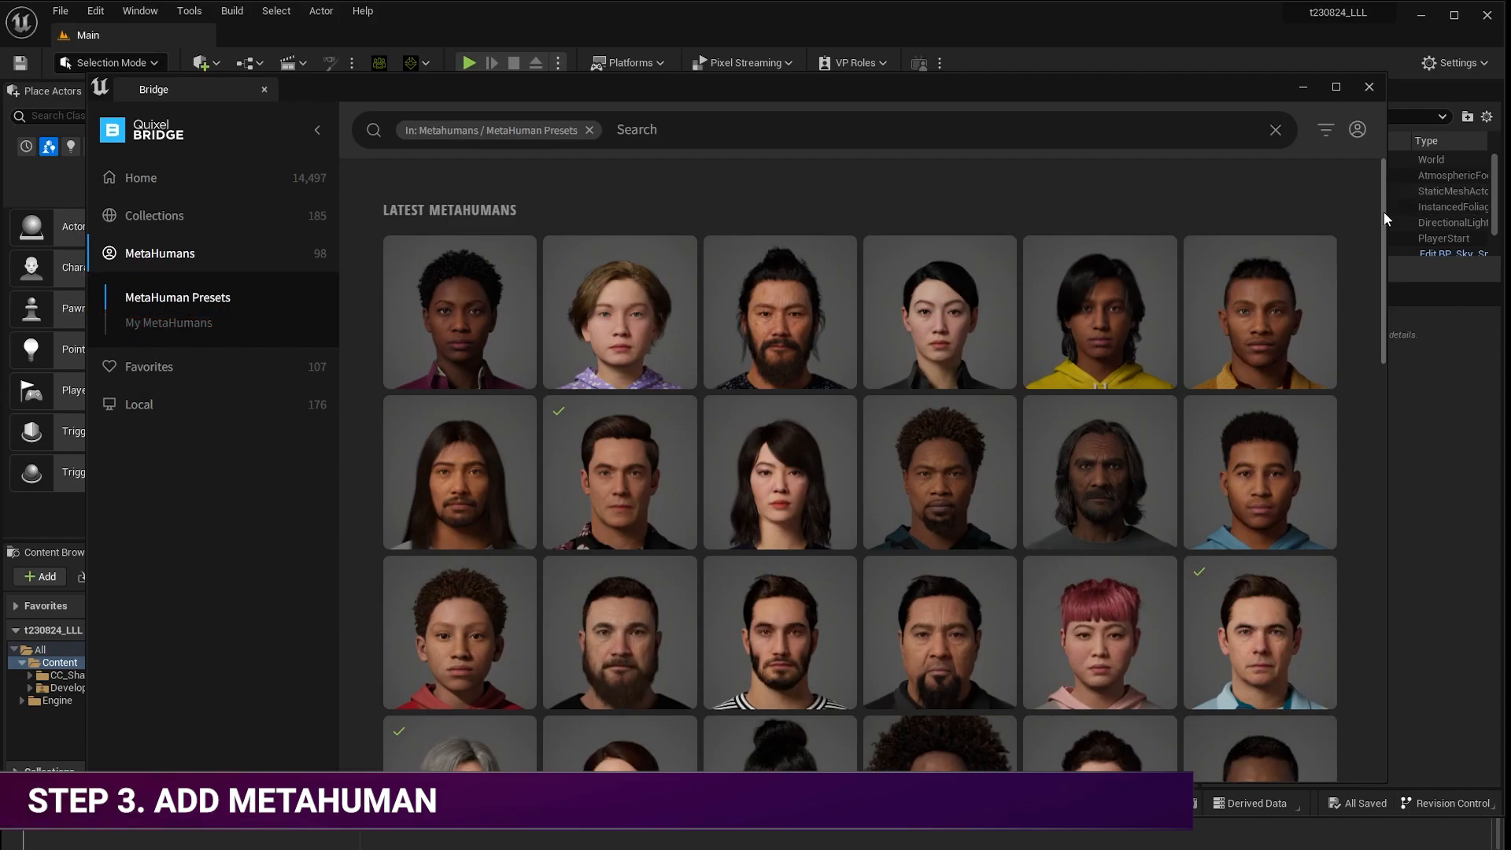
{"action": "left_click", "coordinate": [460, 748]}
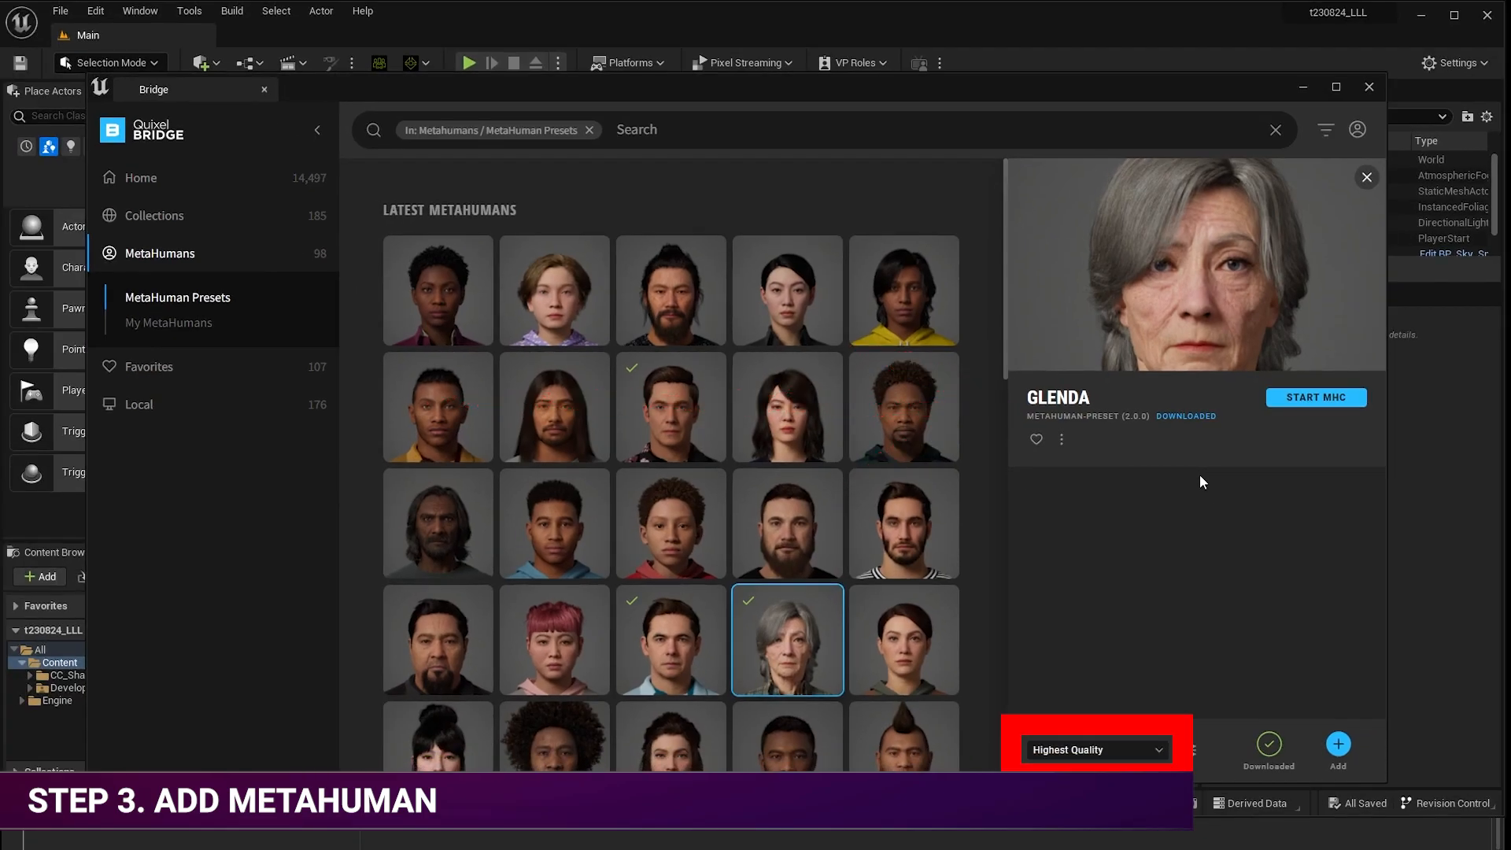
Add the Glenda MetaHuman to the project at Highest Quality and close Bridge.
{"action": "left_click", "coordinate": [1085, 749]}
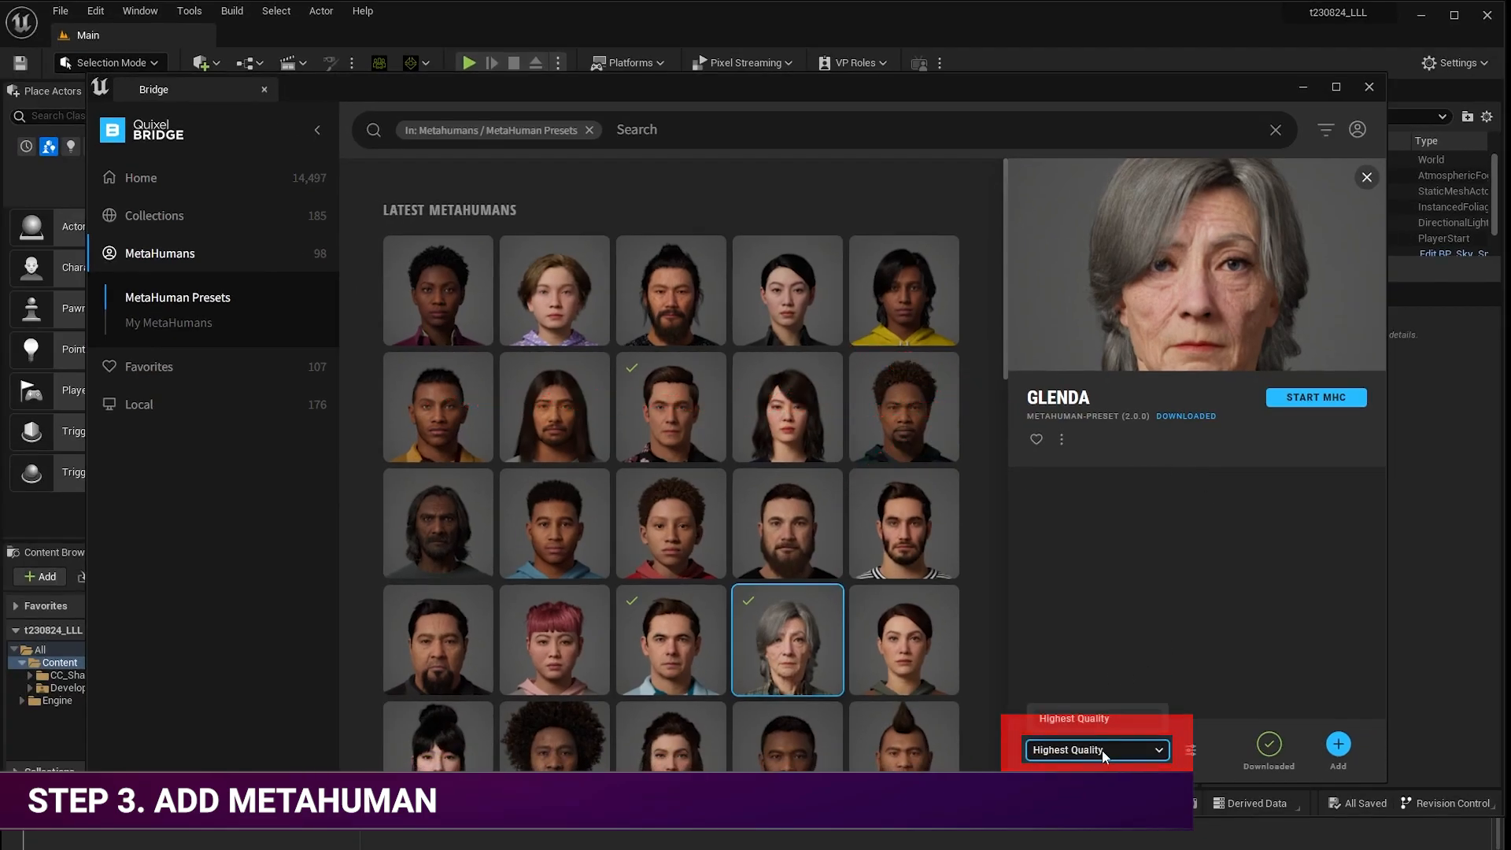
{"action": "left_click", "coordinate": [1089, 752]}
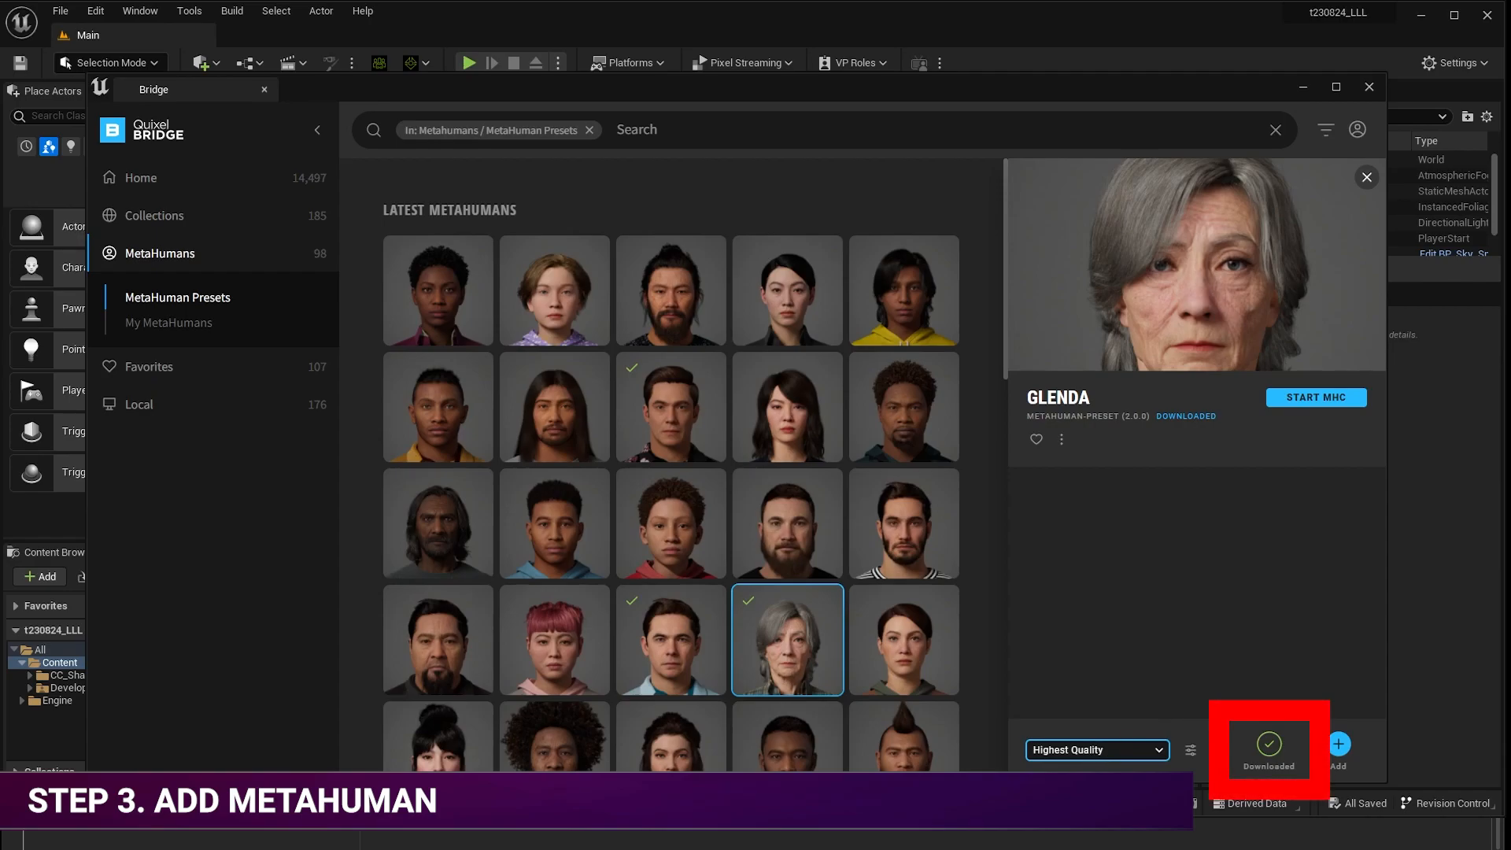
{"action": "left_click", "coordinate": [1338, 747]}
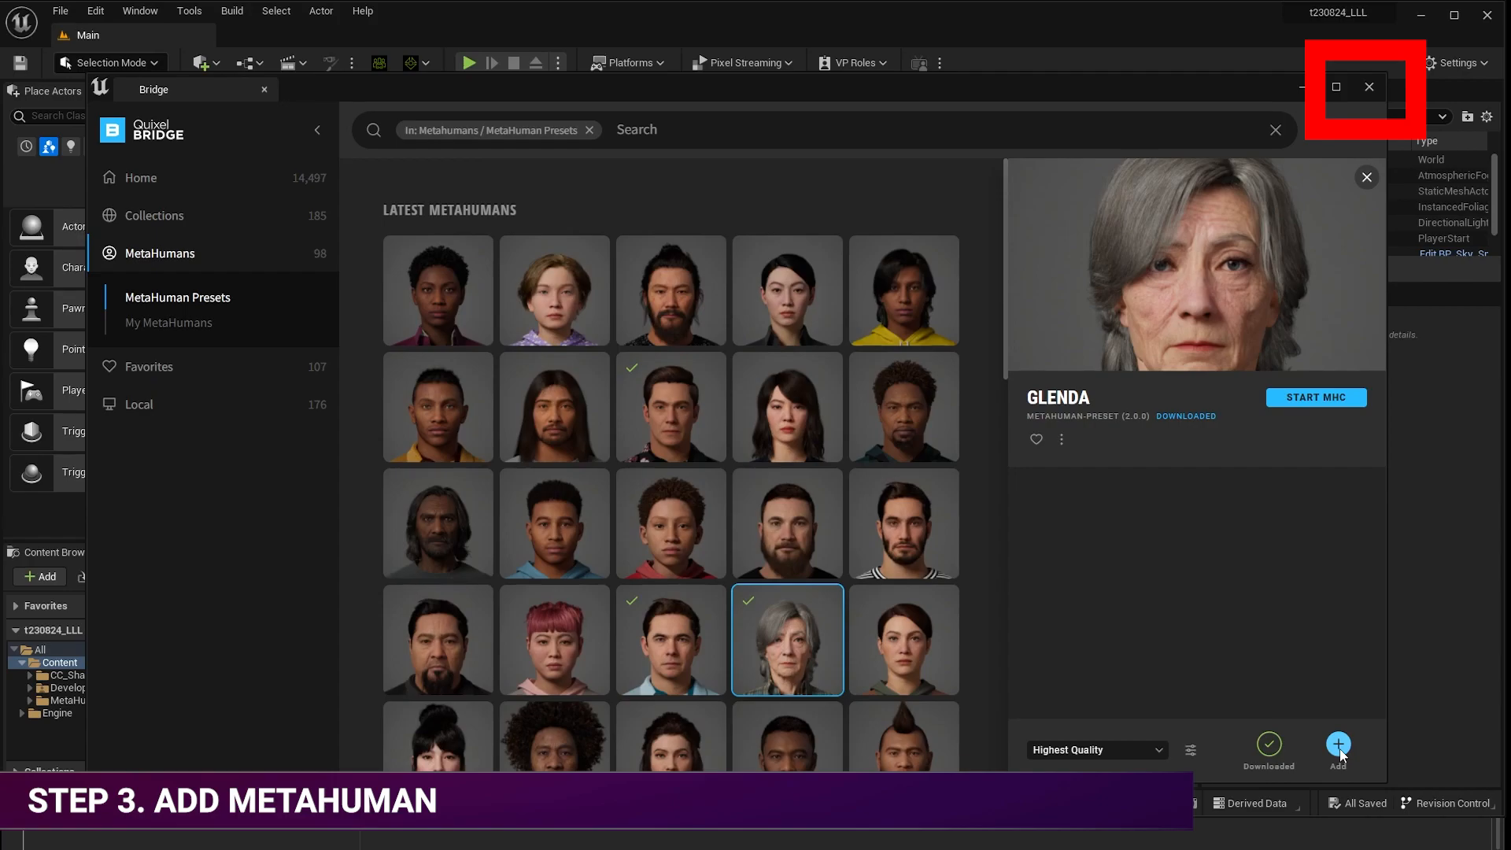
{"action": "left_click", "coordinate": [1368, 88]}
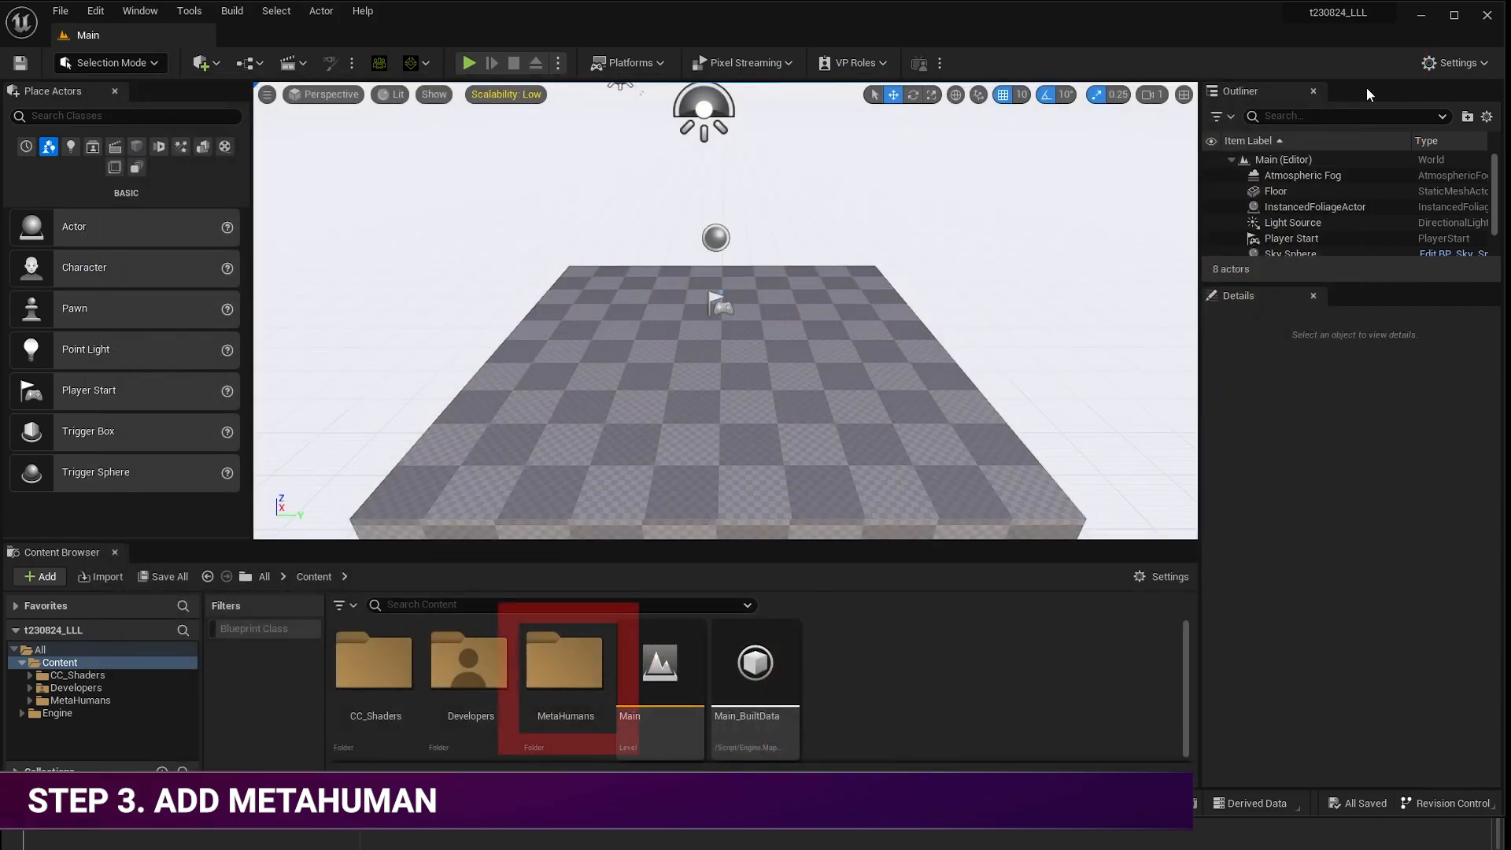
Place the BP_Glenda blueprint from the MetaHumans/Glenda folder onto the level's floor.
{"action": "double_click", "coordinate": [550, 669]}
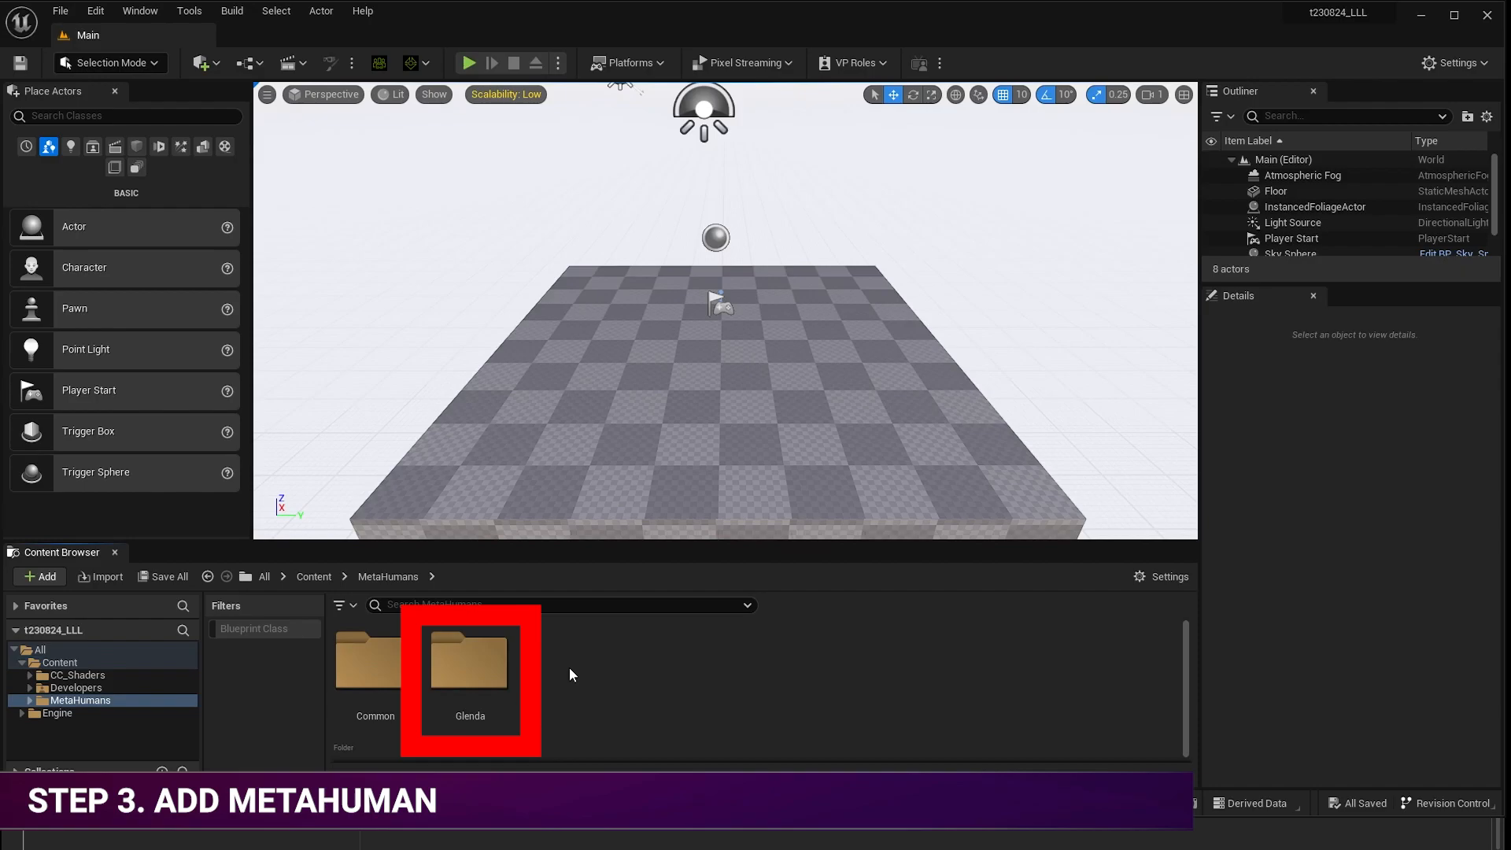
{"action": "left_click", "coordinate": [474, 657]}
{"action": "double_click", "coordinate": [475, 657]}
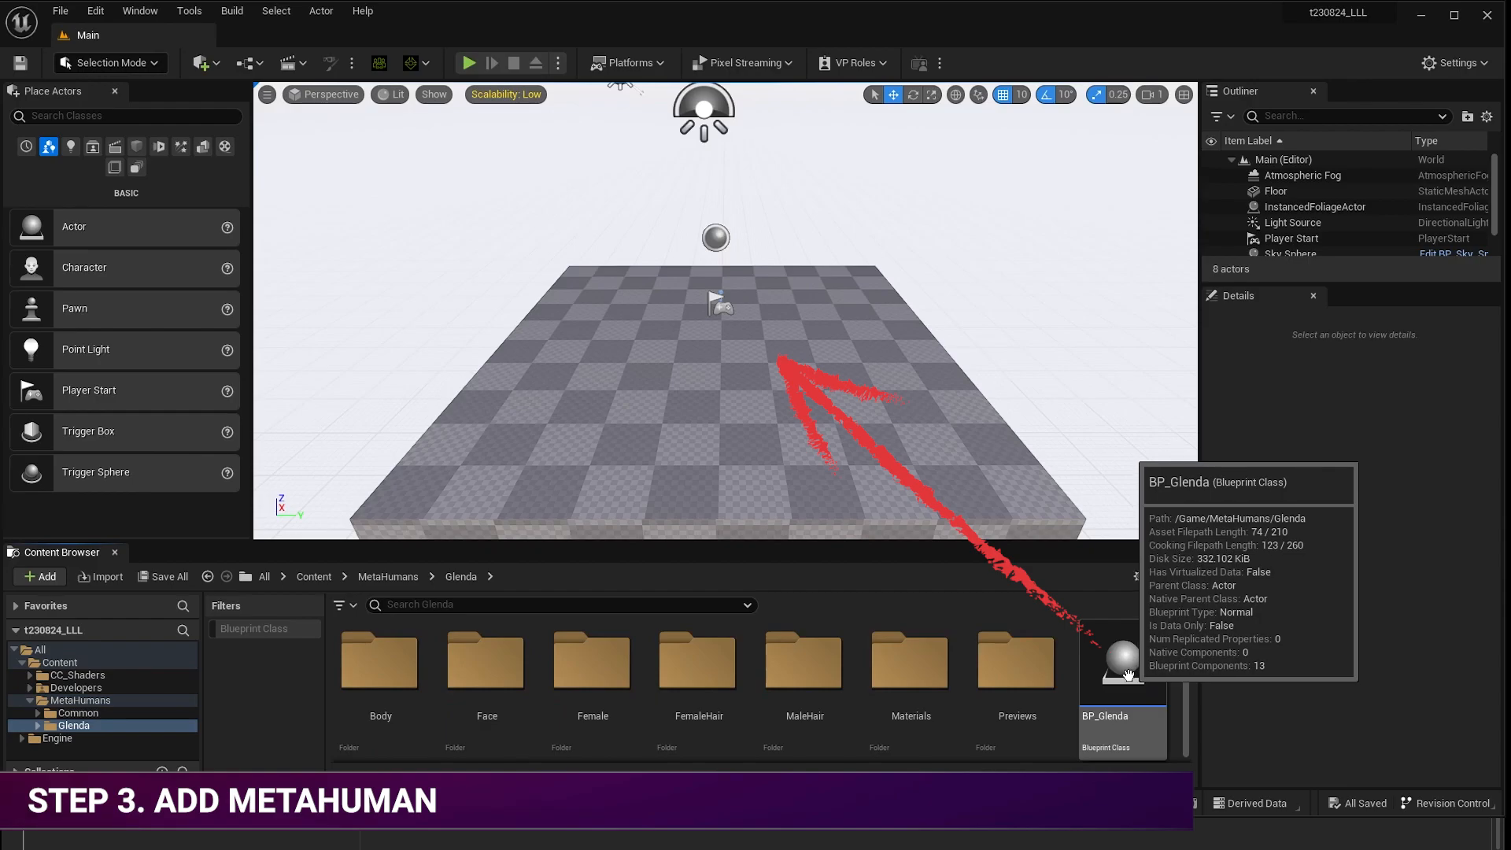
{"action": "left_click_drag", "start_coordinate": [1128, 675], "coordinate": [899, 483]}
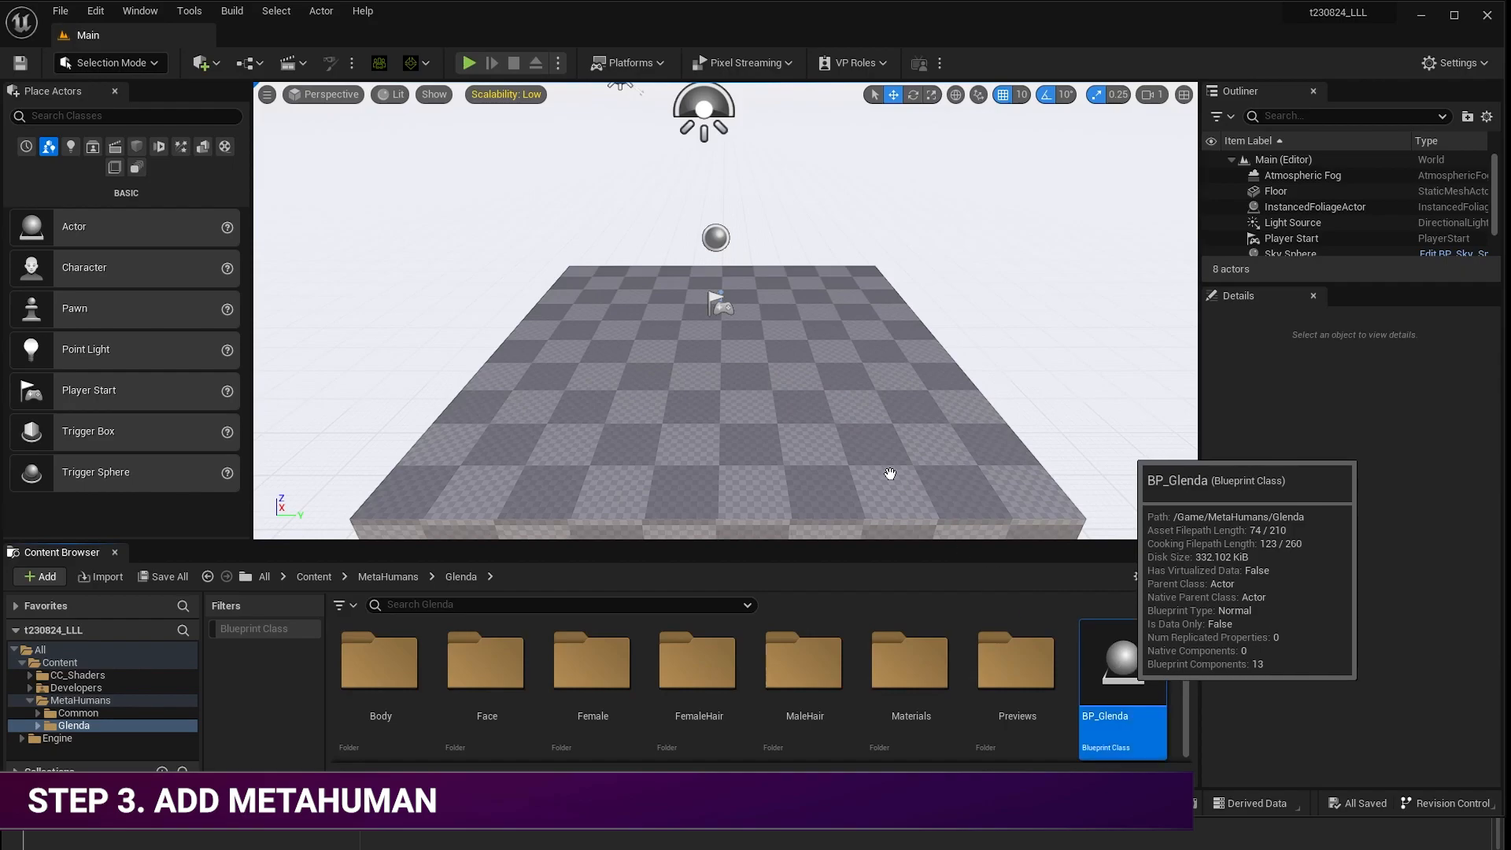
{"action": "left_click_drag", "start_coordinate": [760, 360], "coordinate": [760, 362]}
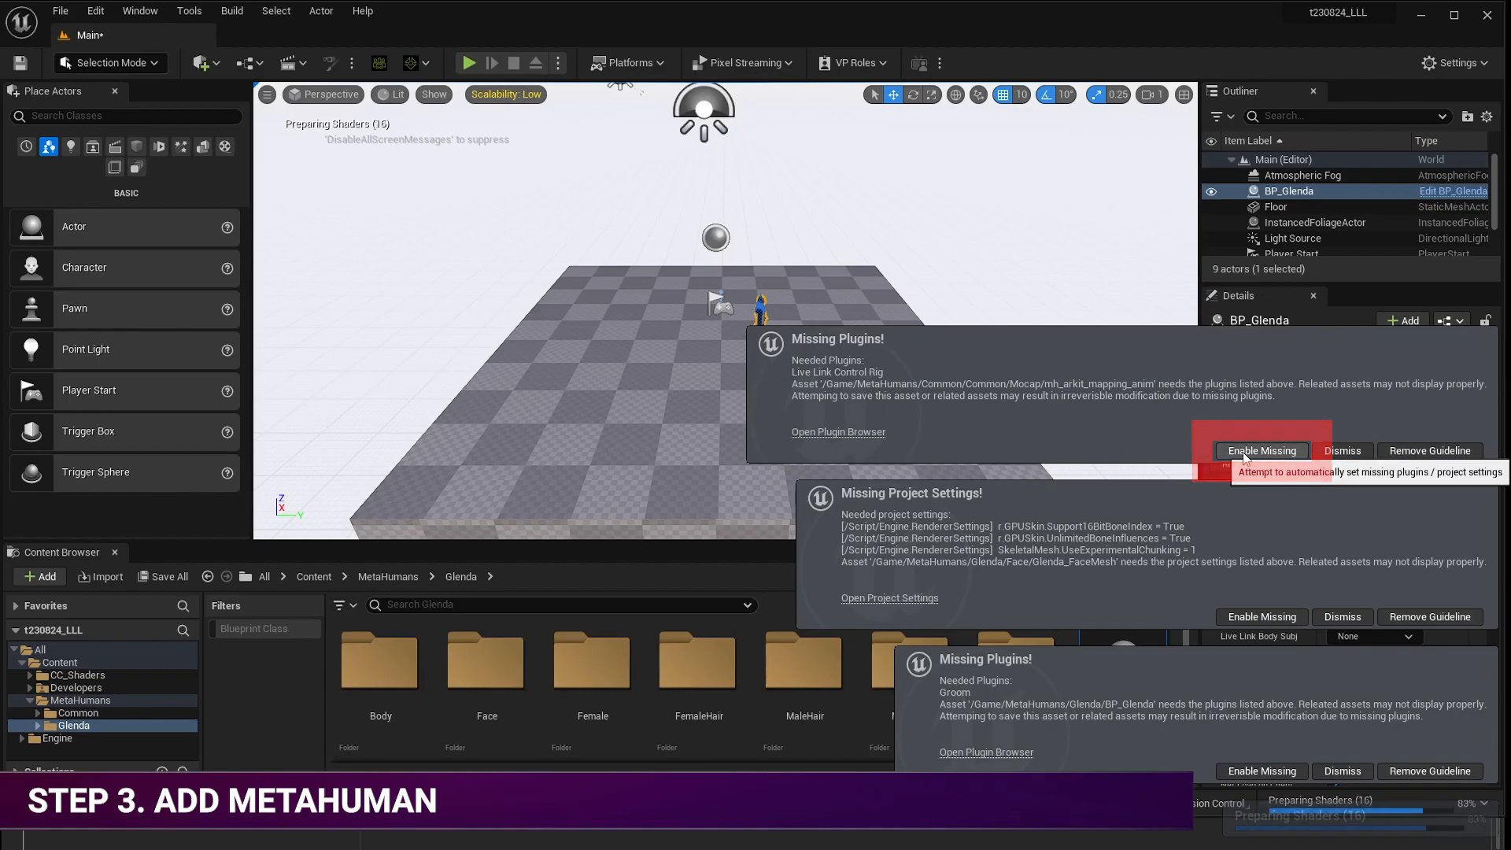
Enable all missing plugins and project settings for Glenda, and restart the editor, saving the Main level.
{"action": "left_click", "coordinate": [1253, 505]}
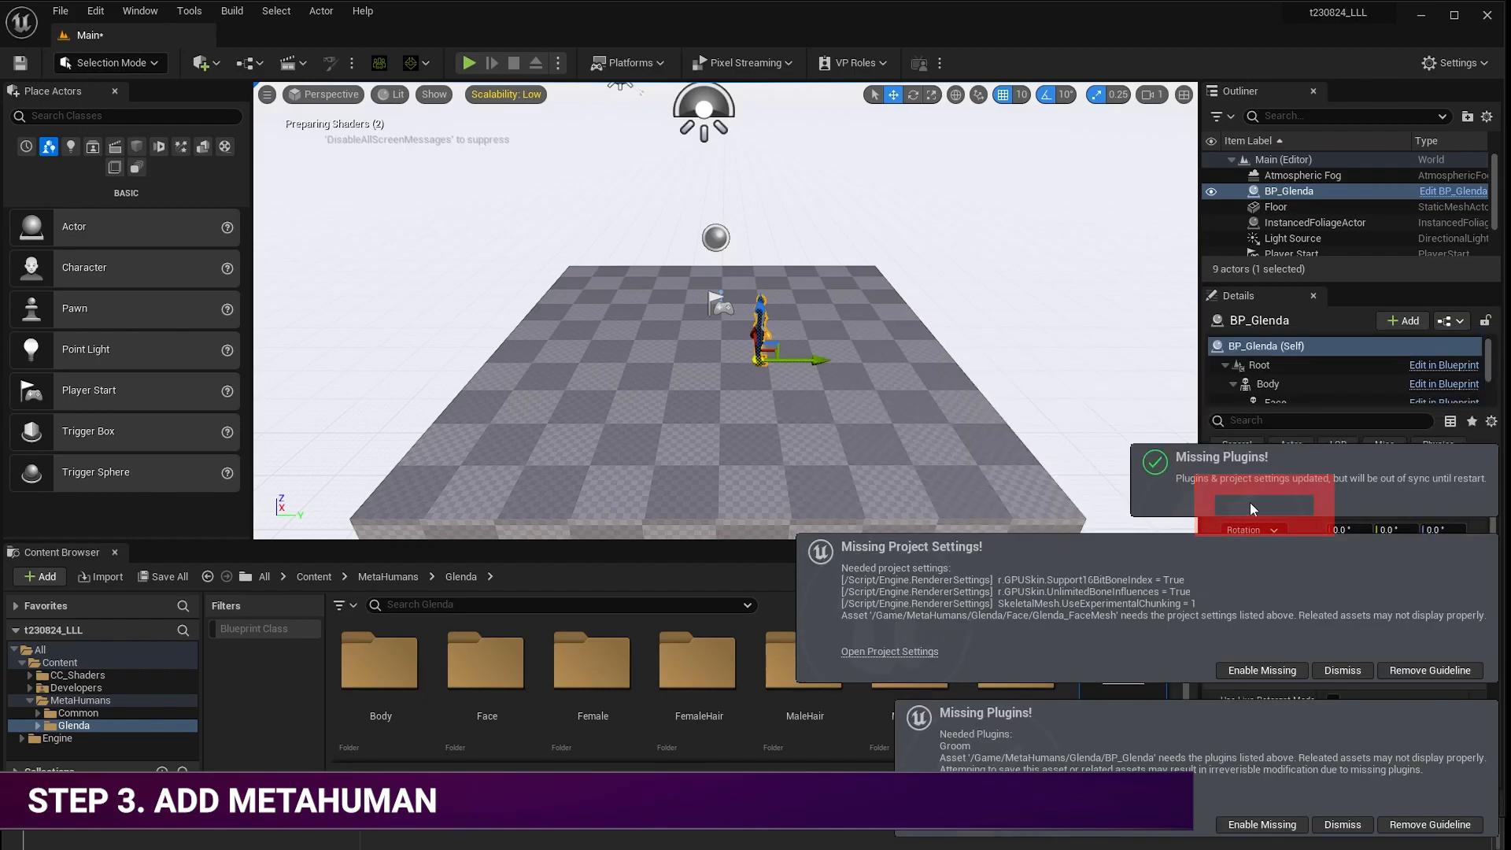
{"action": "left_click", "coordinate": [1262, 671]}
{"action": "left_click", "coordinate": [1259, 824]}
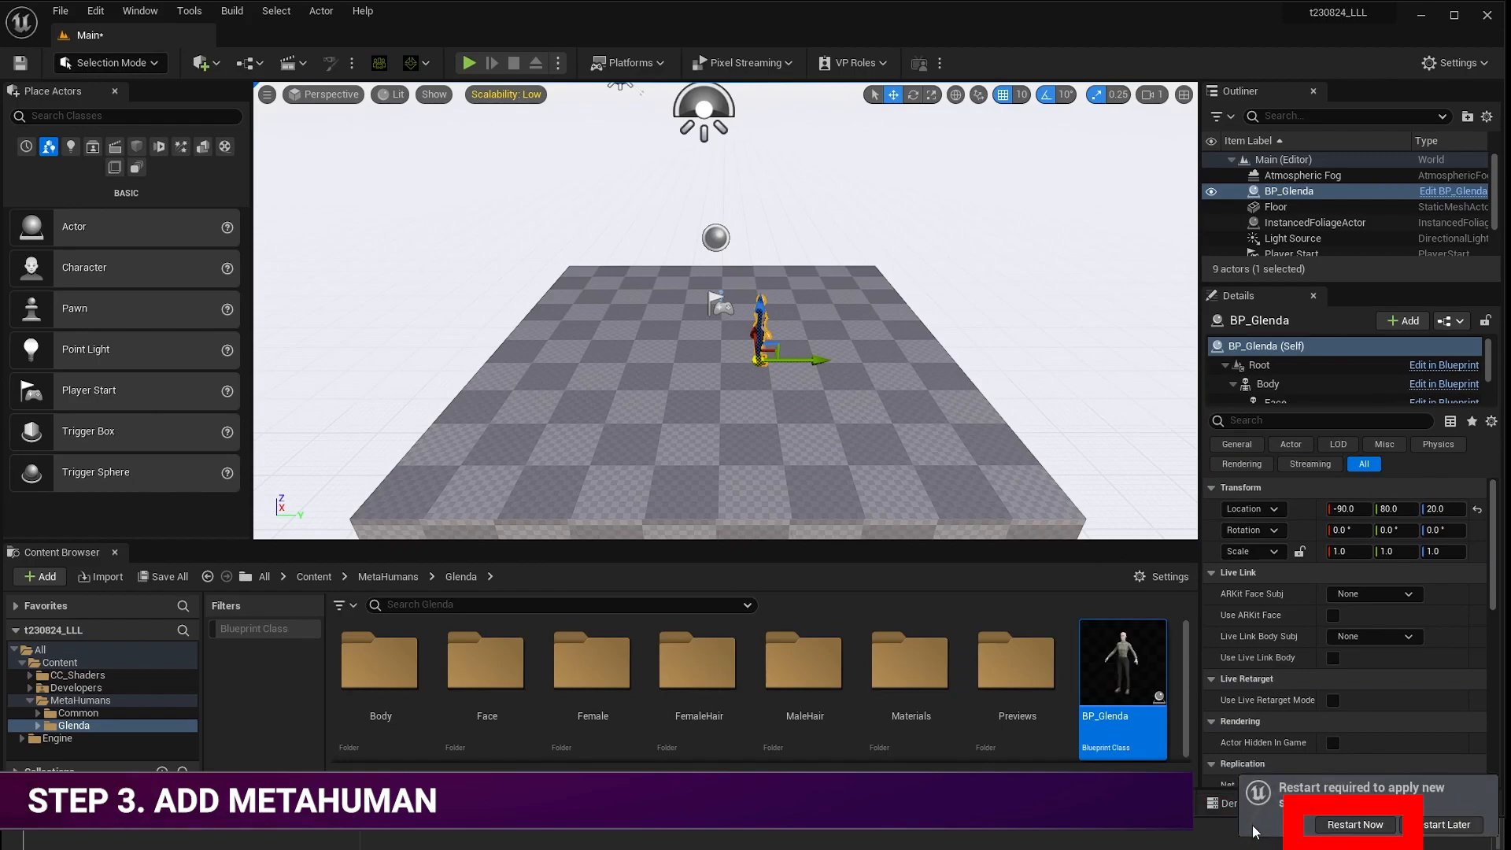
{"action": "left_click", "coordinate": [1350, 826]}
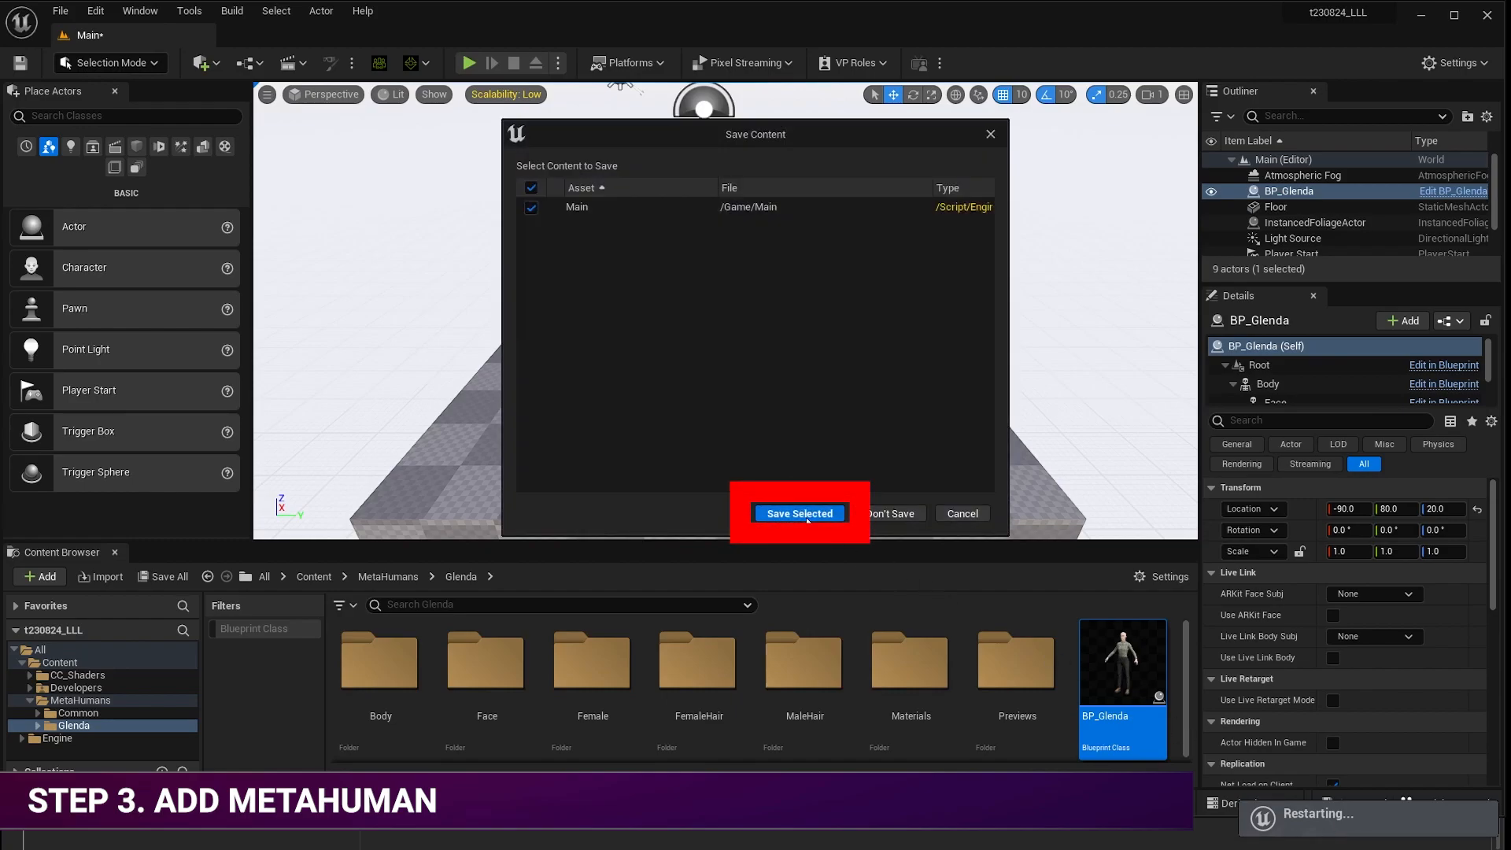
{"action": "left_click", "coordinate": [789, 515]}
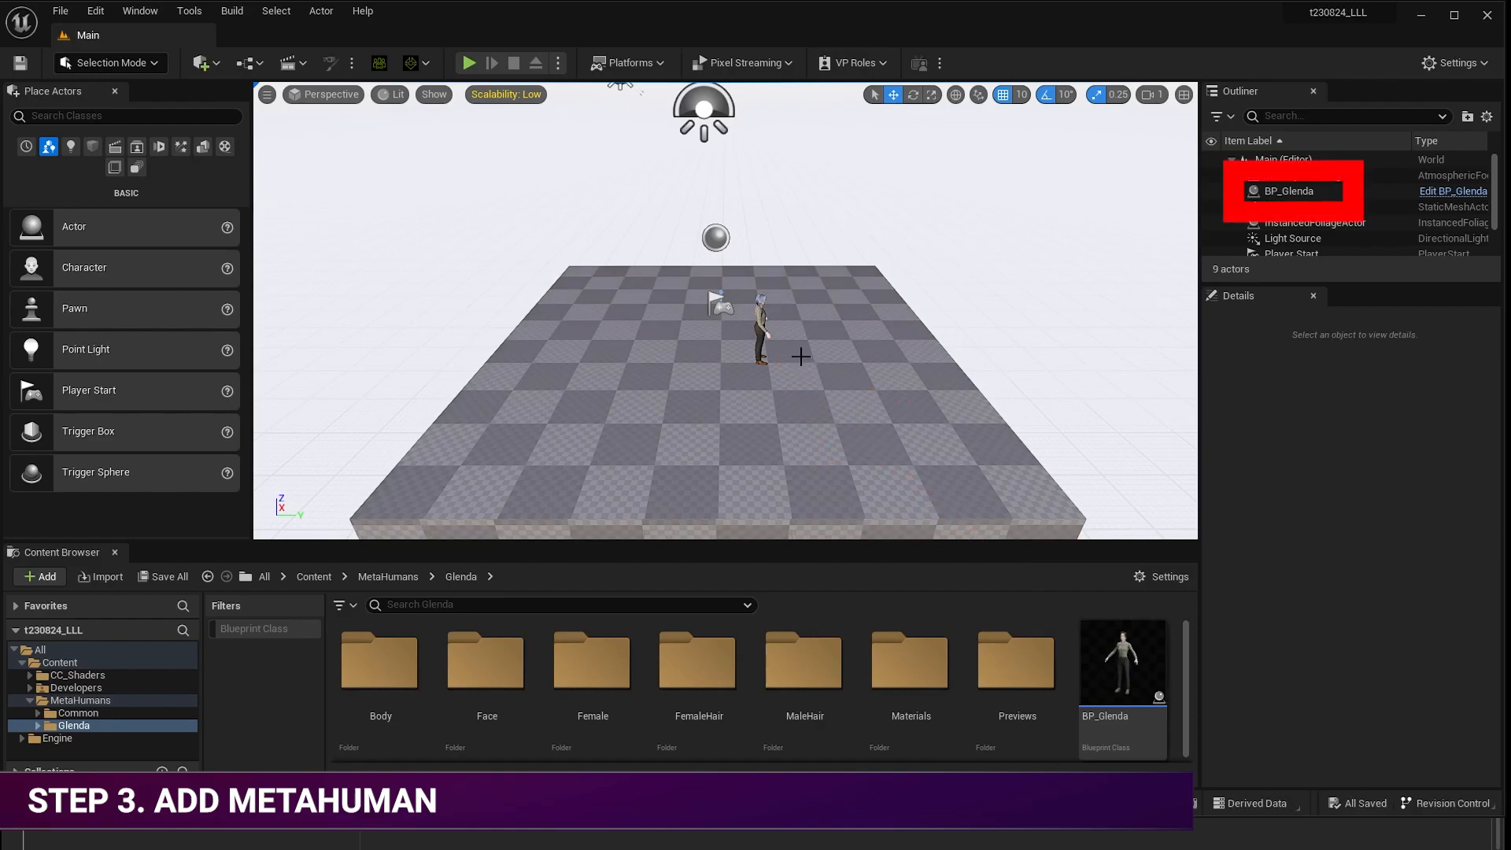
Reset the locations of BP_Glenda and the Floor to 0, 0, 0.
{"action": "left_click", "coordinate": [761, 324]}
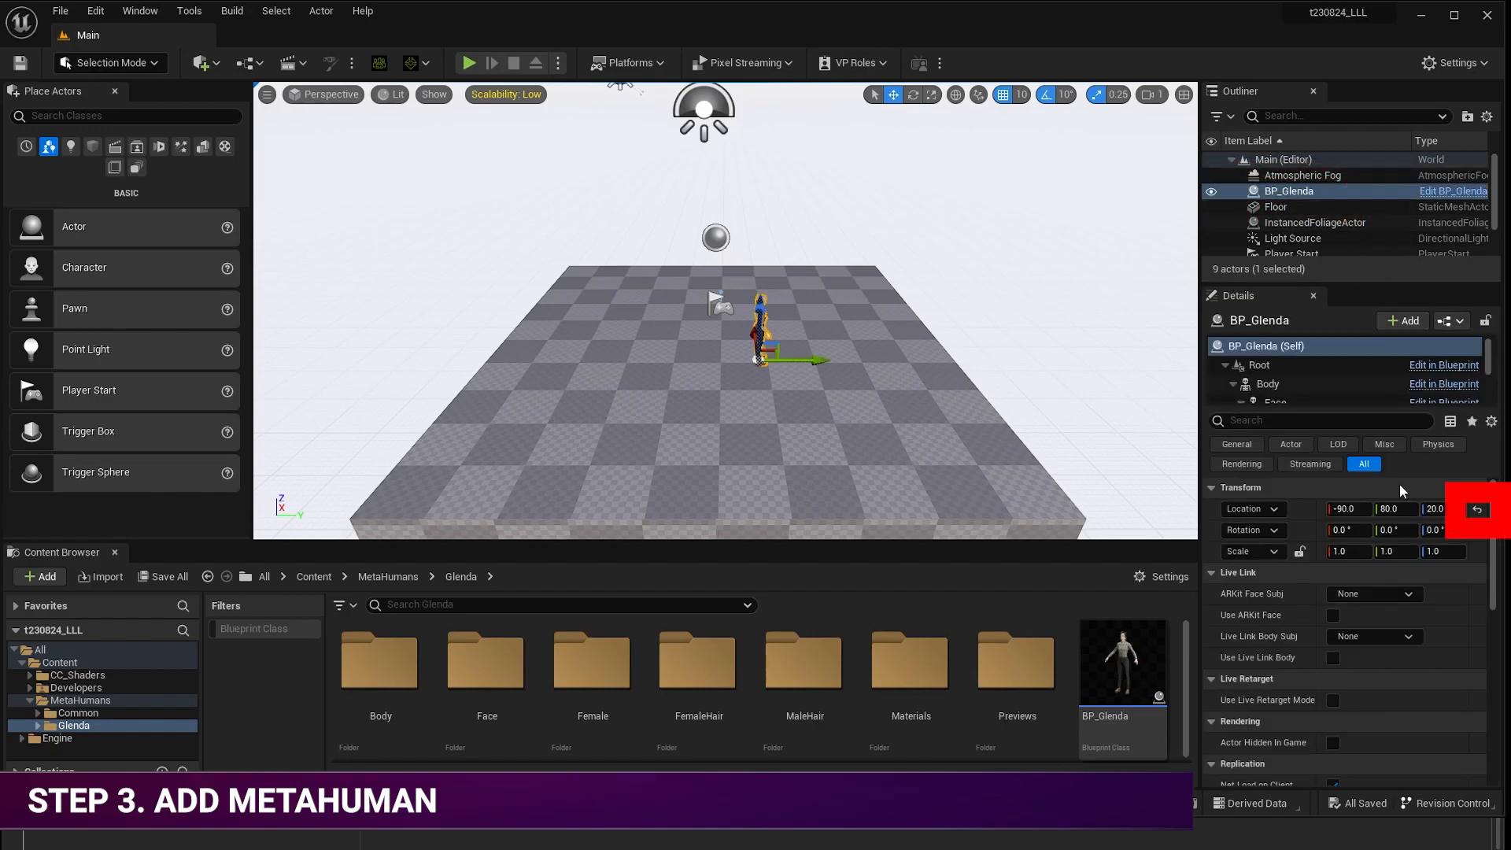
{"action": "left_click", "coordinate": [1479, 511]}
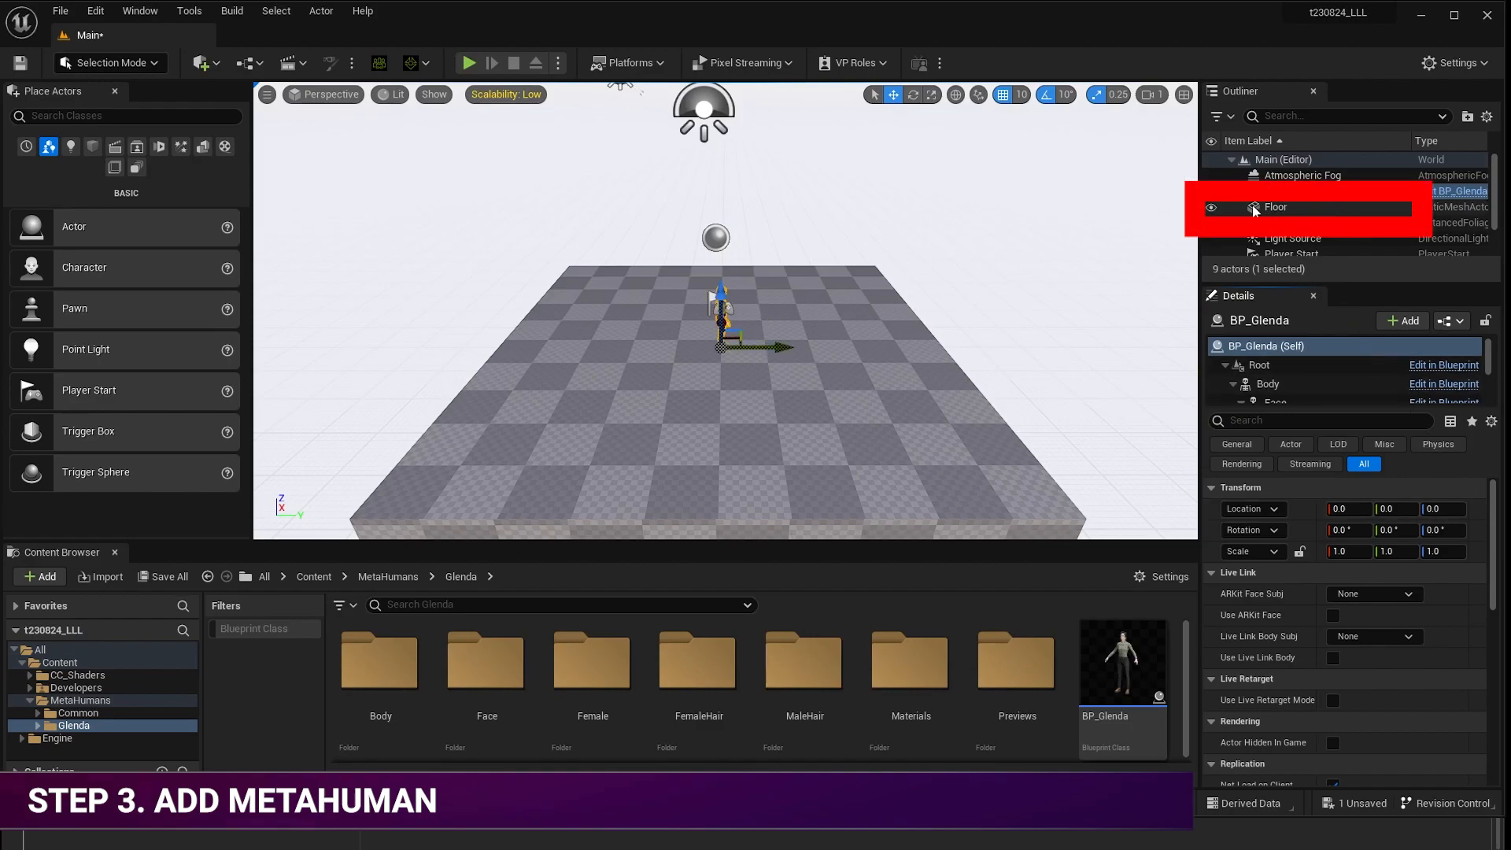
{"action": "left_click", "coordinate": [1281, 207]}
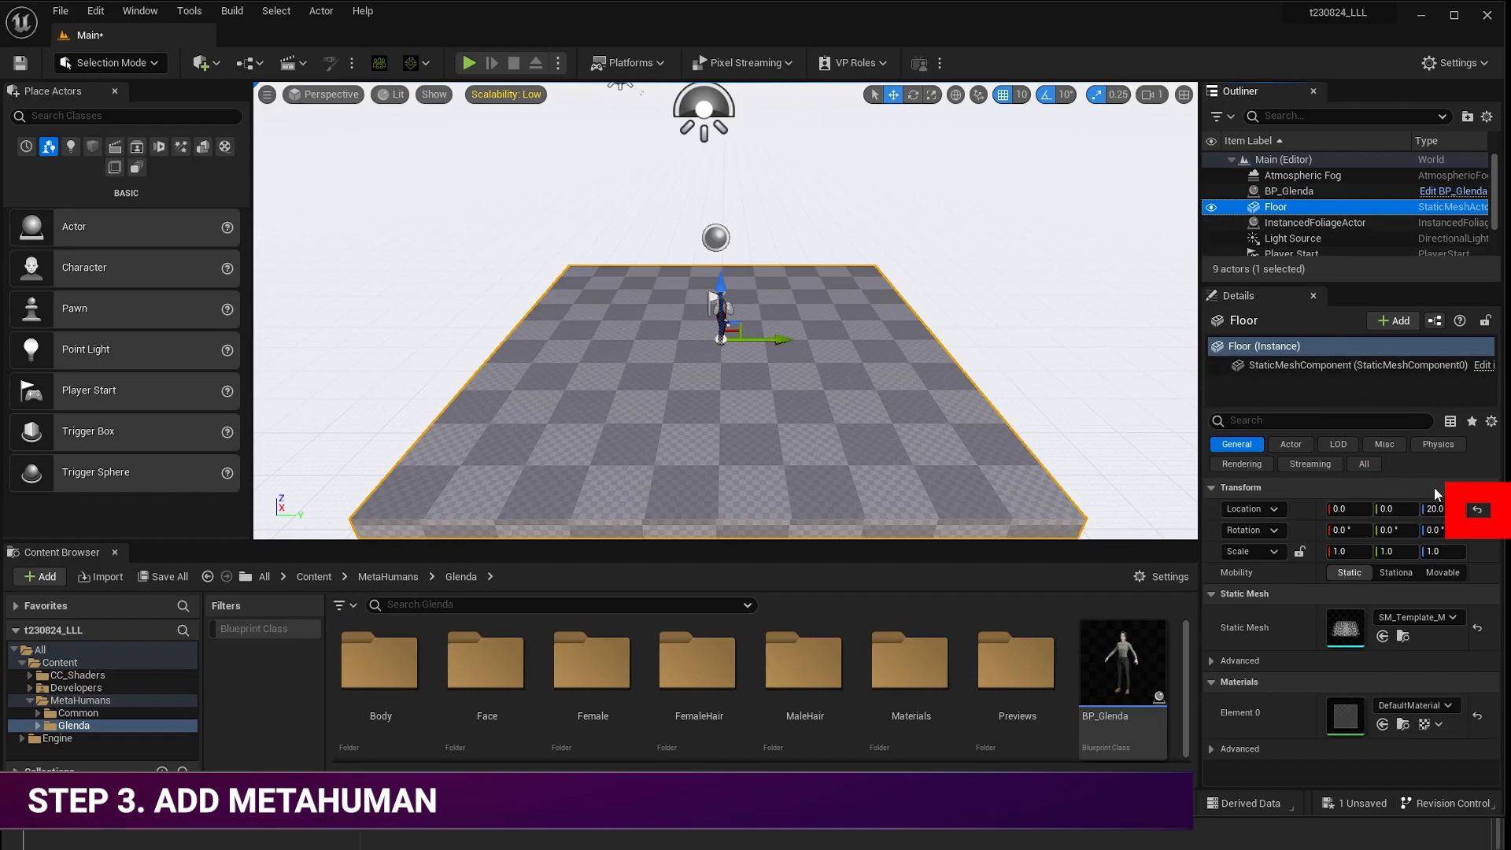
{"action": "left_click", "coordinate": [1478, 510]}
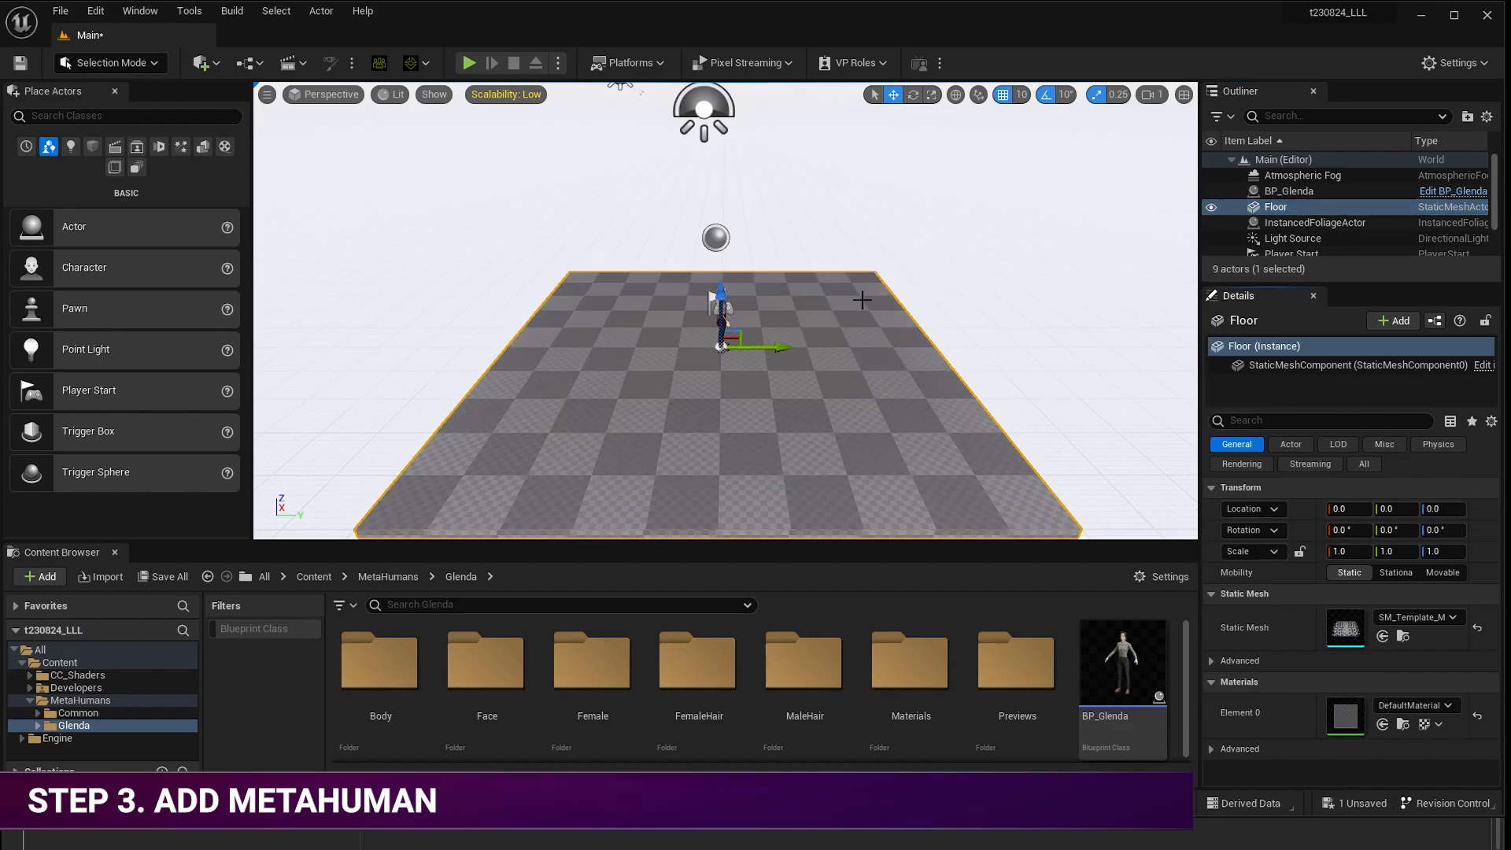
Bring Glenda into close front view and save all project changes.
{"action": "right_click_drag", "start_coordinate": [847, 317], "coordinate": [888, 335]}
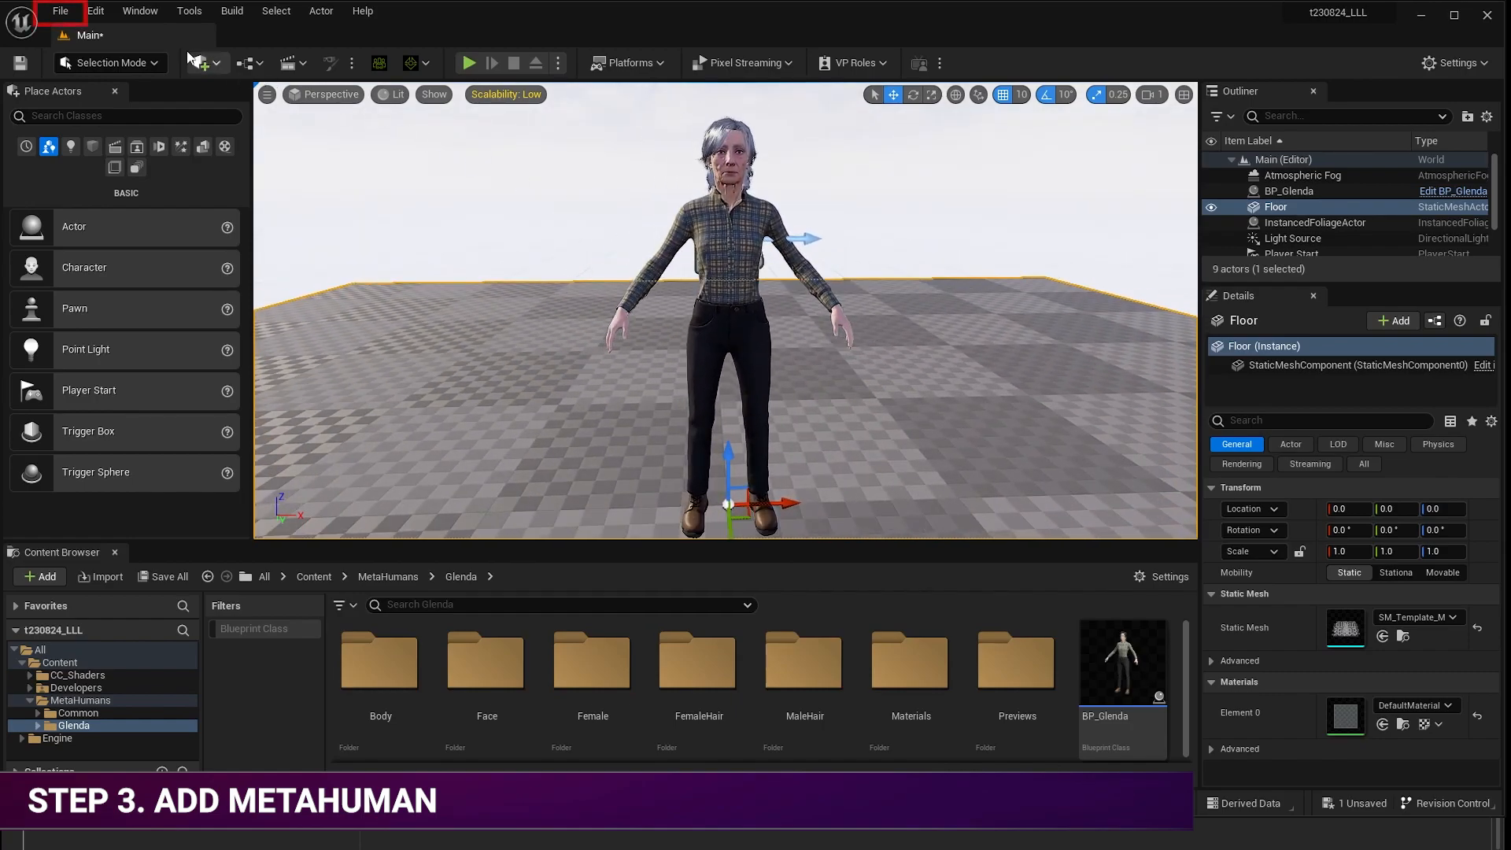
{"action": "left_click", "coordinate": [62, 12]}
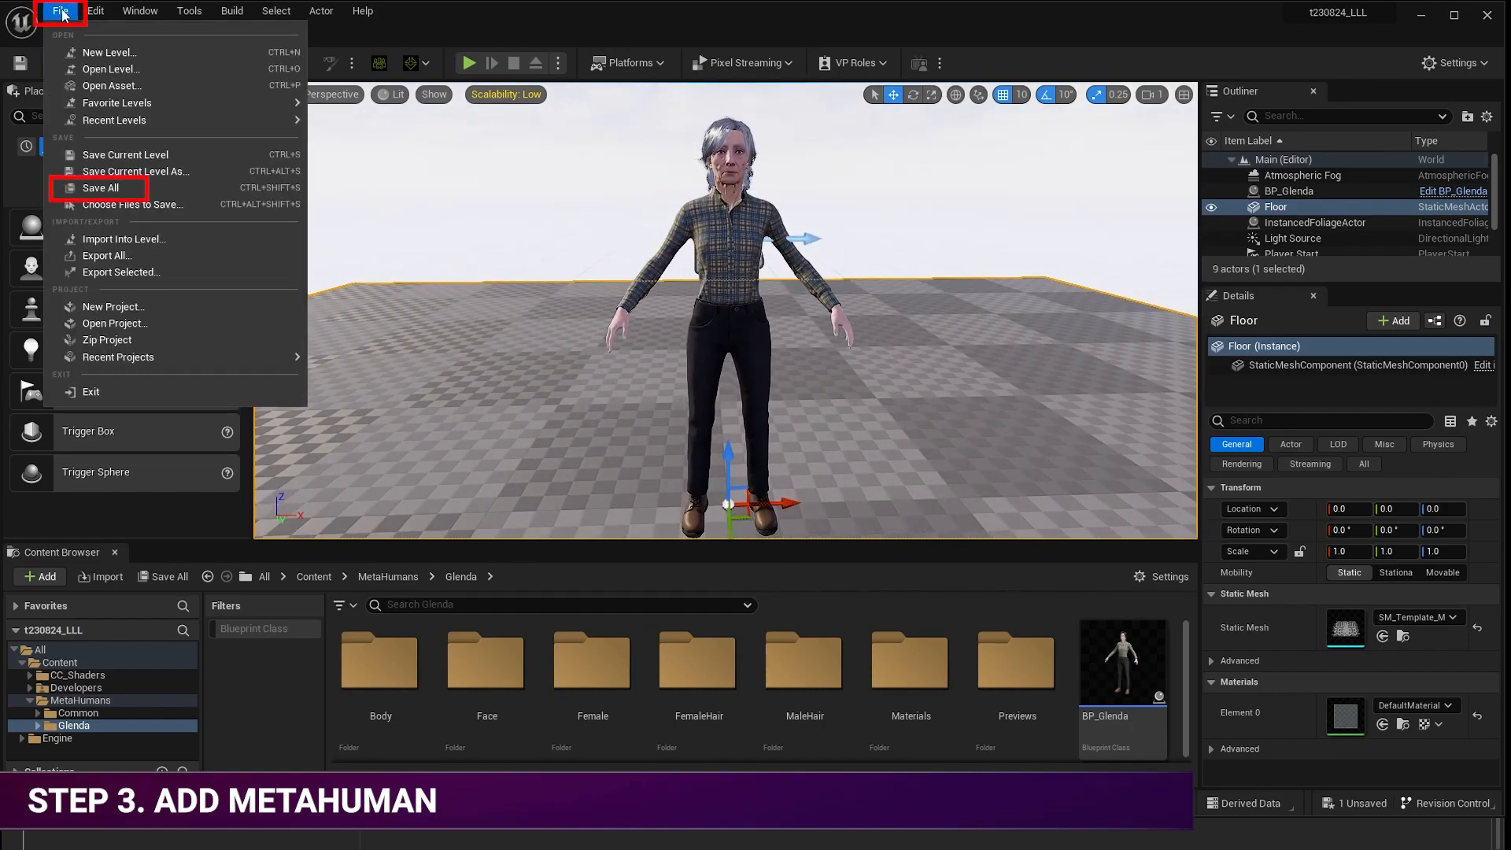
{"action": "left_click", "coordinate": [115, 190]}
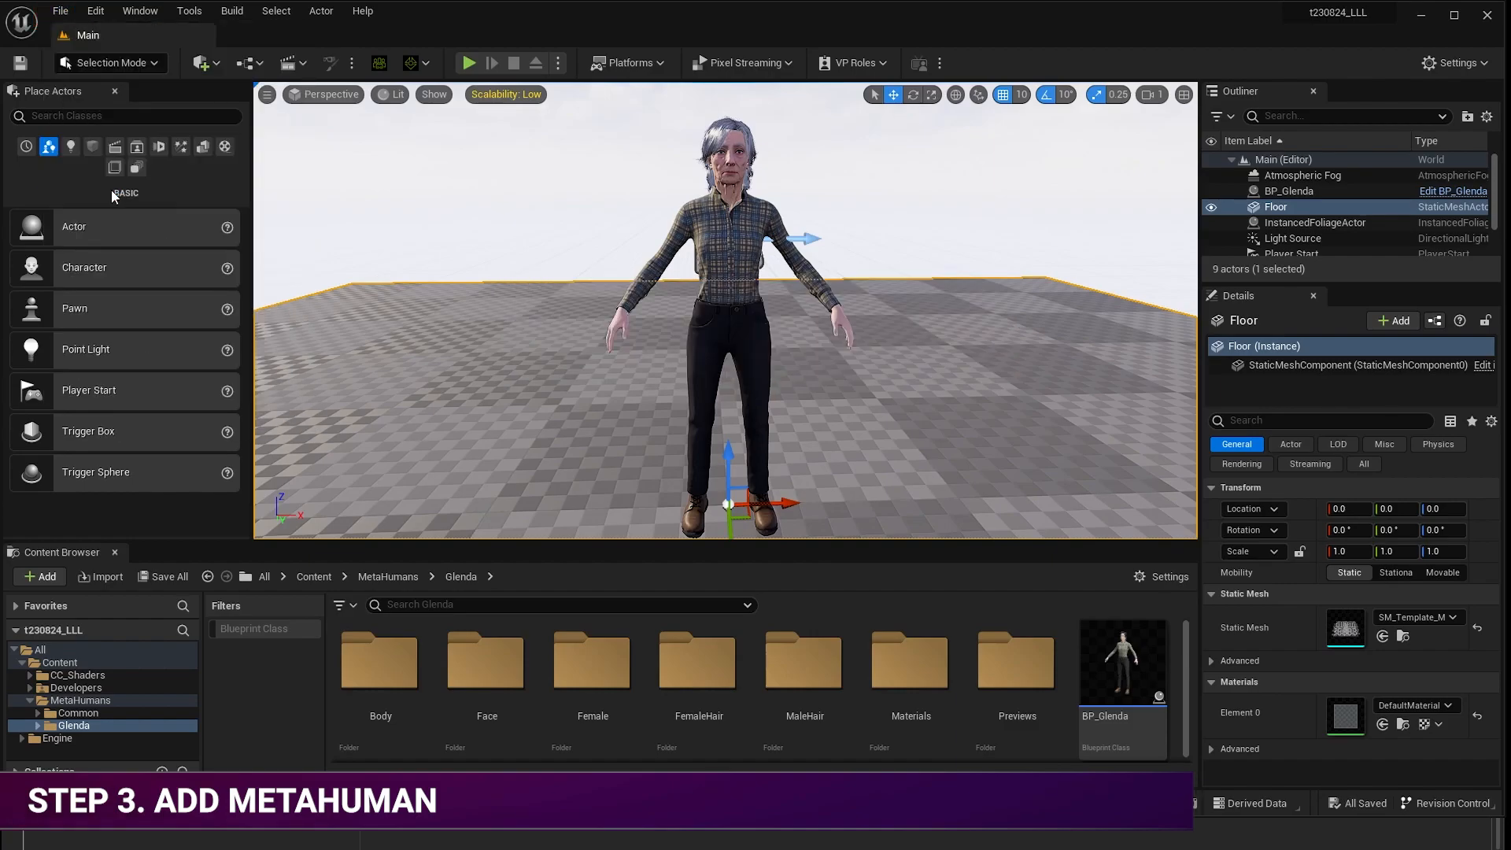
Open the Live Link window from the Virtual Production tools.
{"action": "left_click", "coordinate": [144, 12]}
{"action": "mouse_move", "coordinate": [209, 167]}
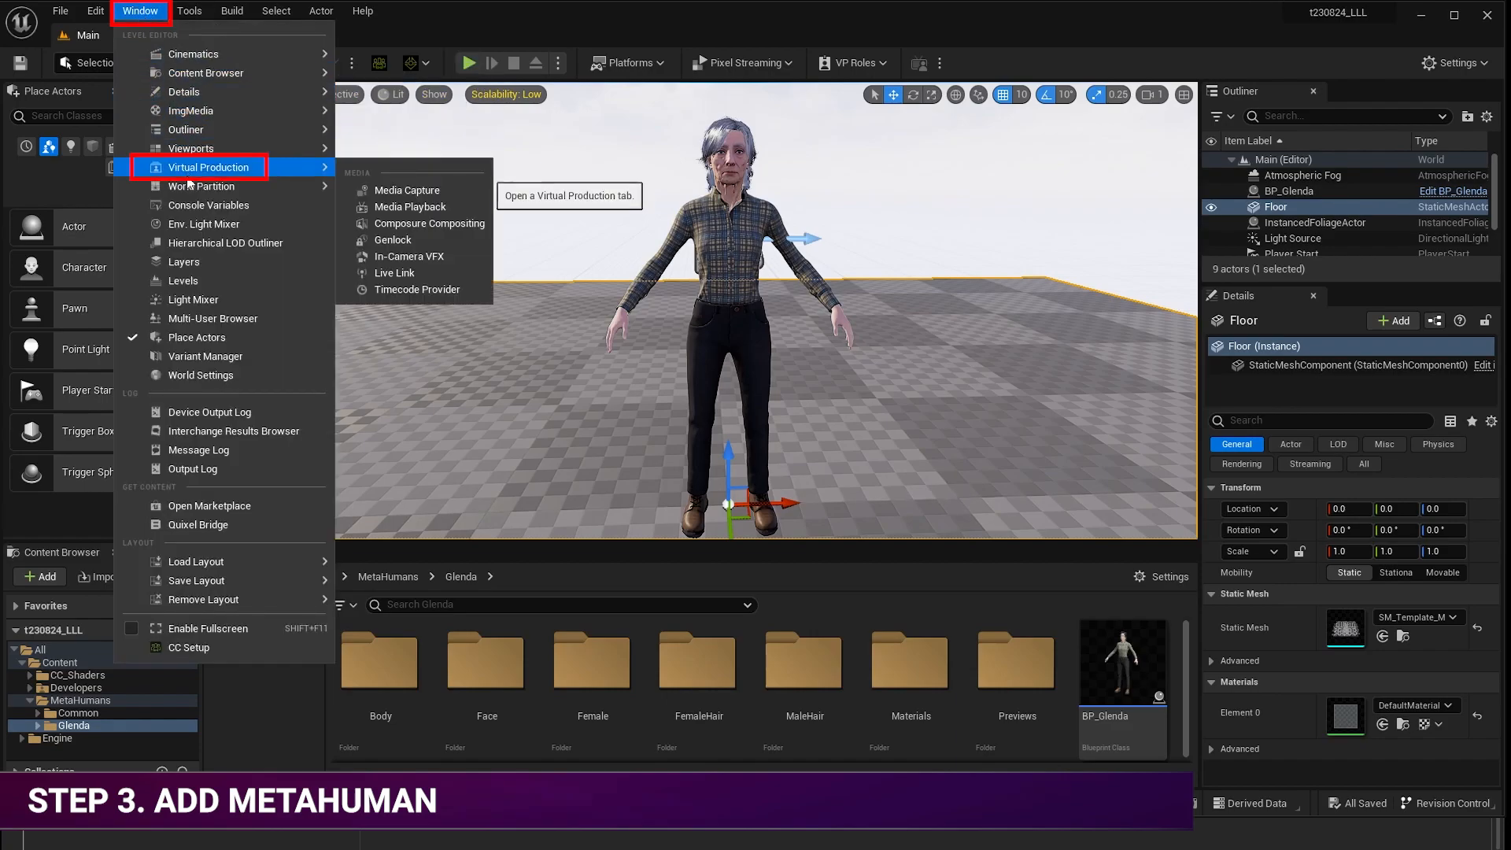
{"action": "left_click", "coordinate": [392, 274]}
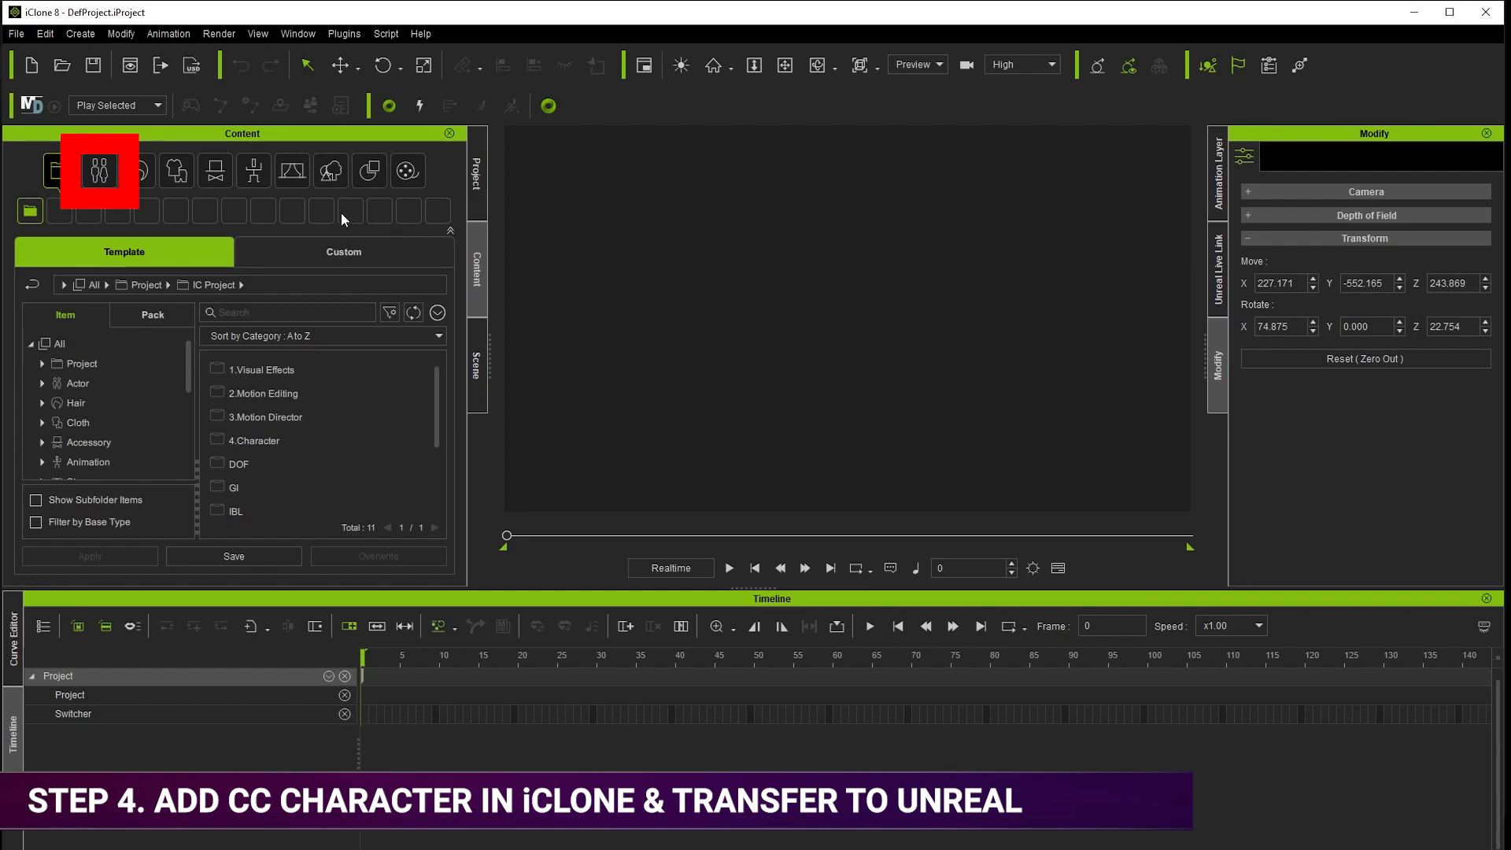
Switch to iClone and browse the Actor library's Character templates to CC4 Susan.
{"action": "left_click", "coordinate": [102, 170]}
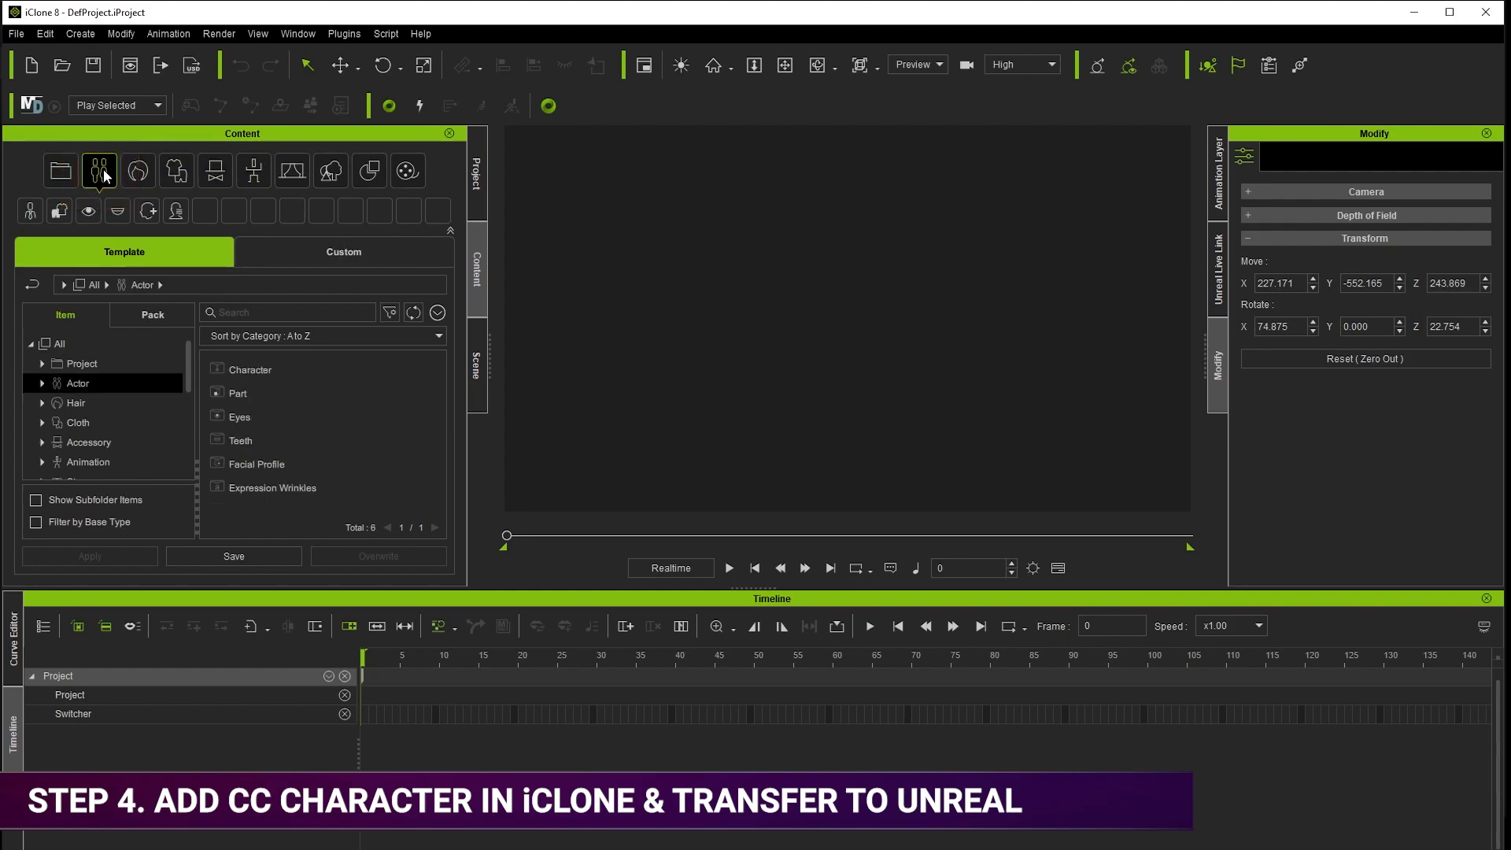
{"action": "double_click", "coordinate": [243, 370]}
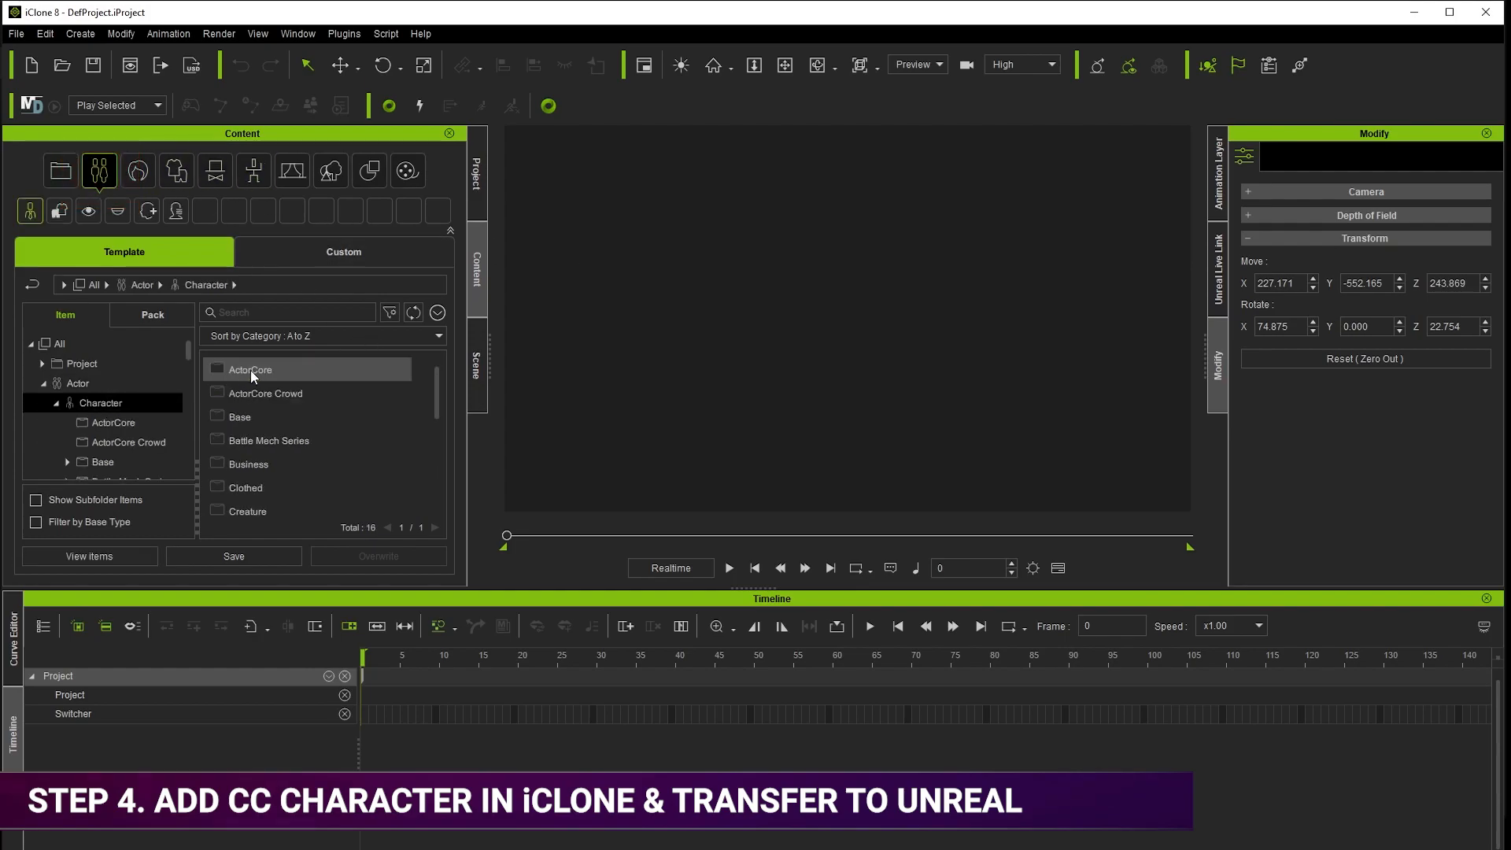
{"action": "left_click_drag", "start_coordinate": [438, 390], "coordinate": [448, 501]}
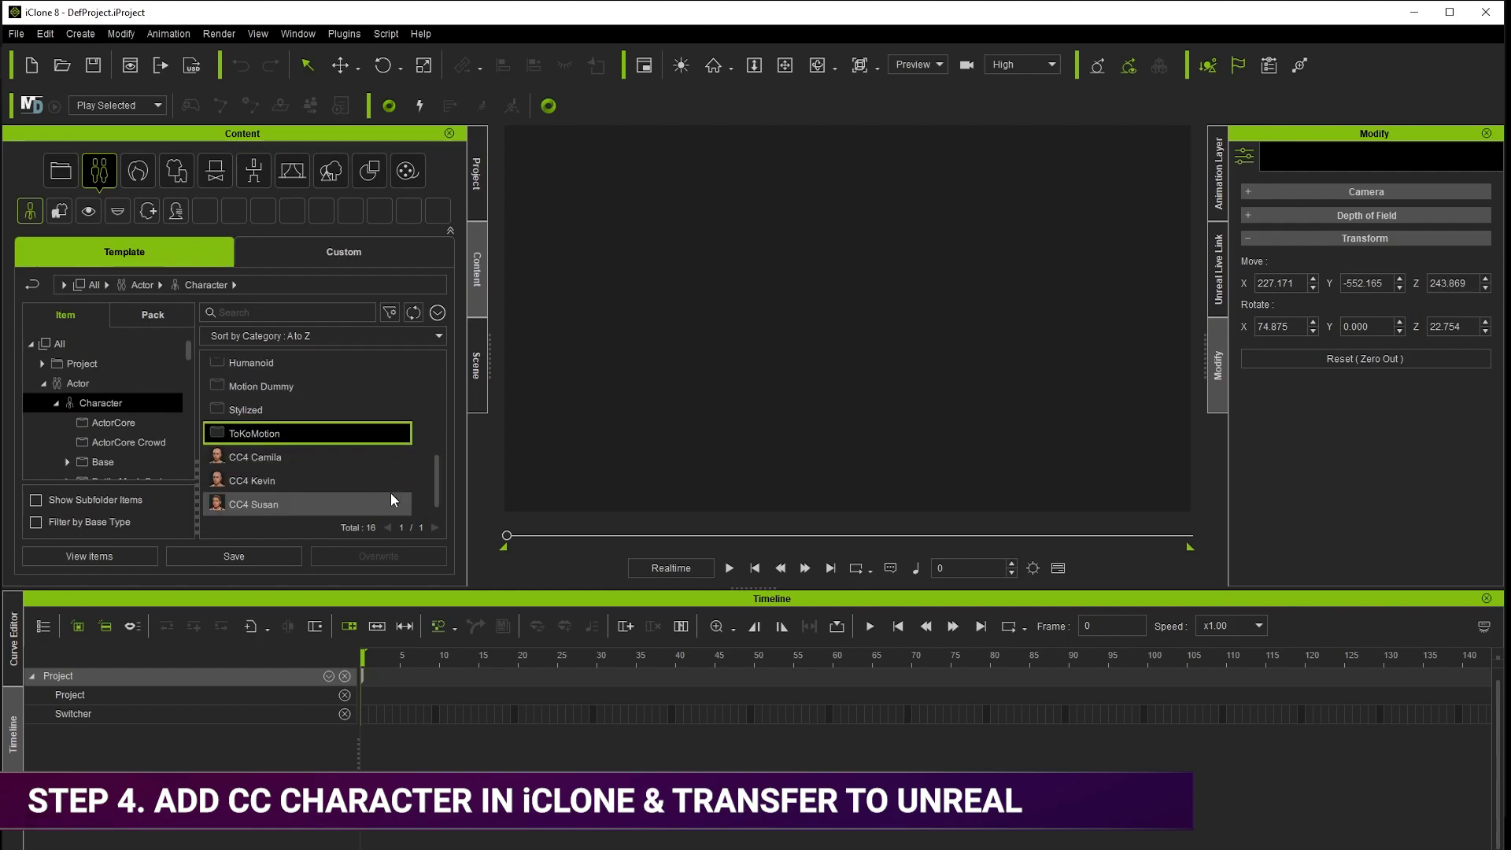
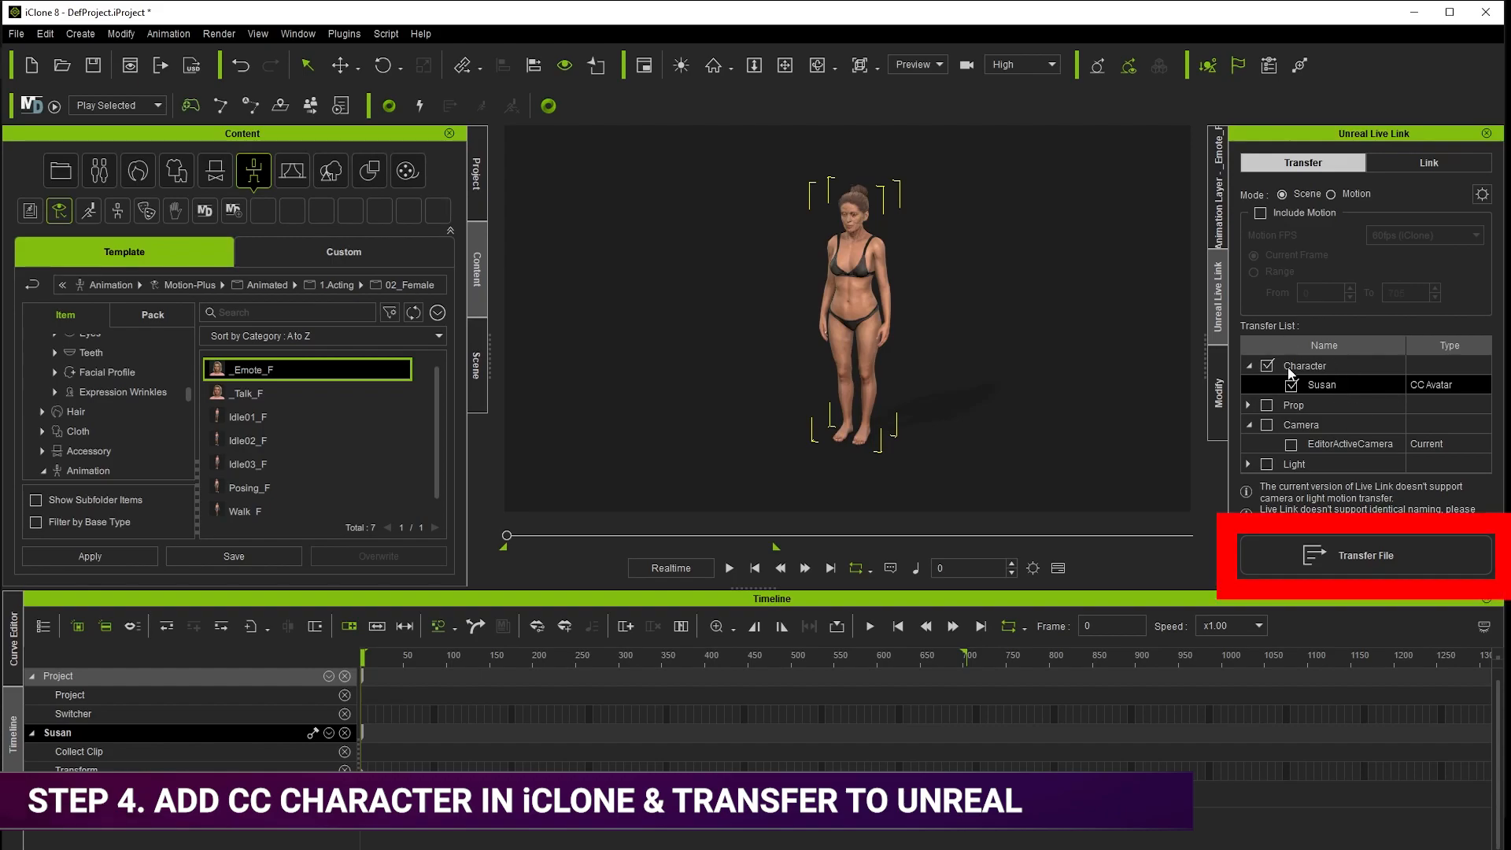
Transfer Susan to Unreal and activate a live link for the character only, excluding props, camera and lights.
{"action": "left_click", "coordinate": [1376, 554]}
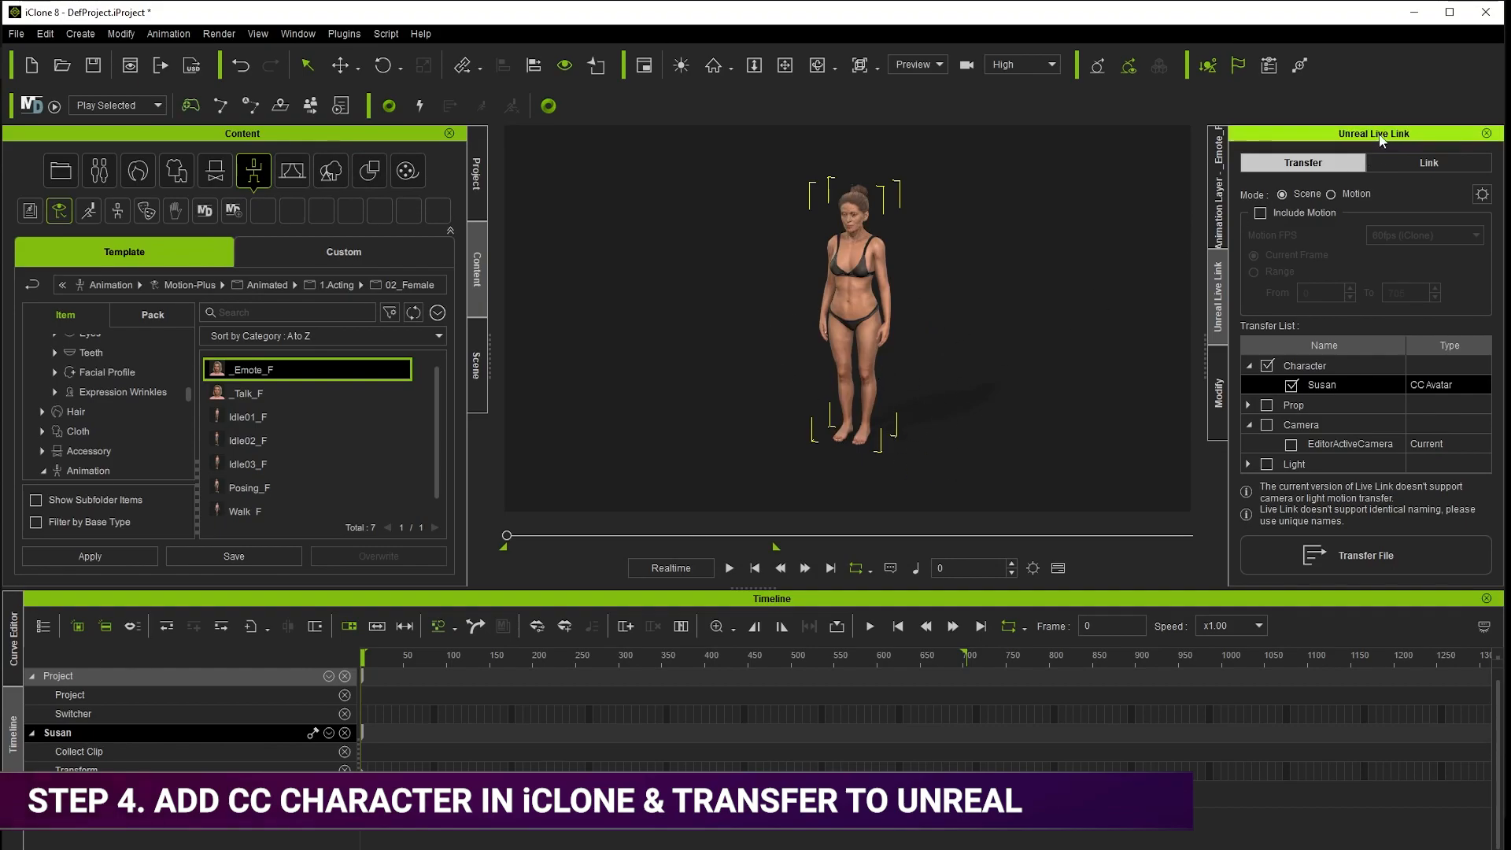
{"action": "left_click", "coordinate": [1421, 165]}
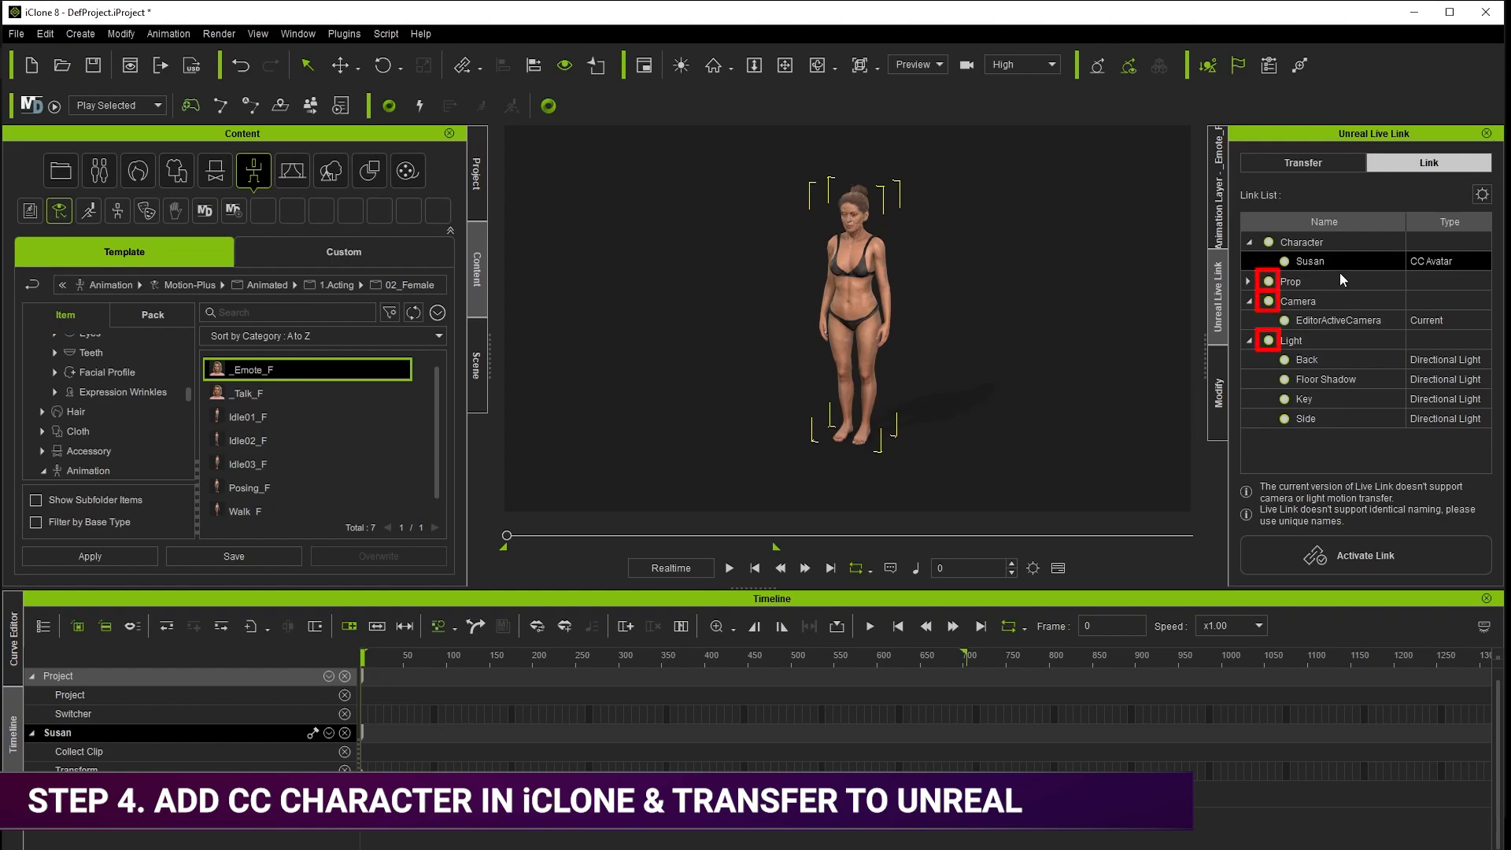
{"action": "left_click", "coordinate": [1269, 281]}
{"action": "left_click", "coordinate": [1269, 301]}
{"action": "left_click", "coordinate": [1269, 340]}
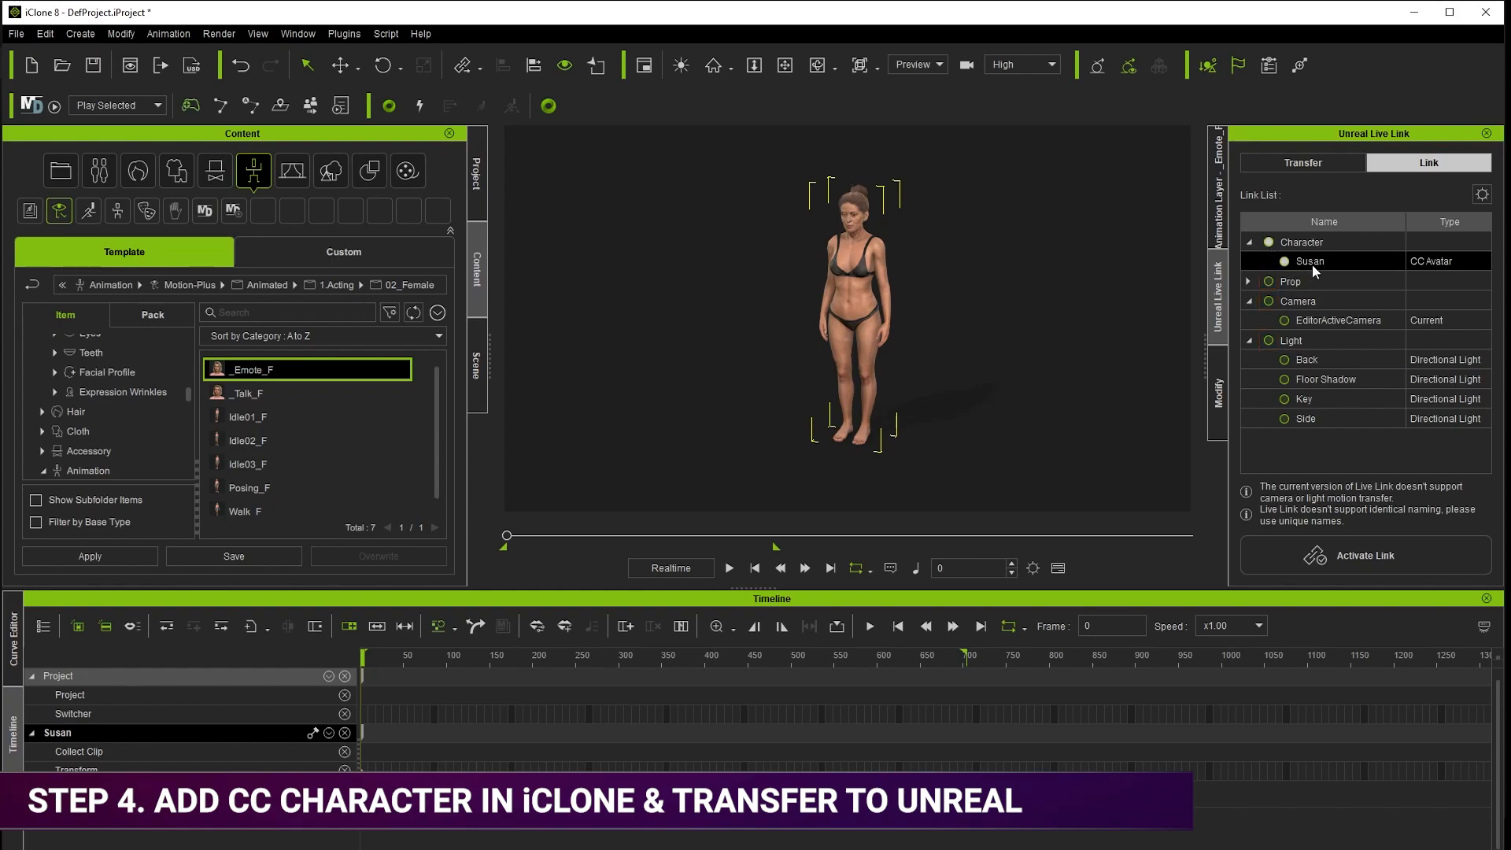
{"action": "left_click", "coordinate": [1383, 559]}
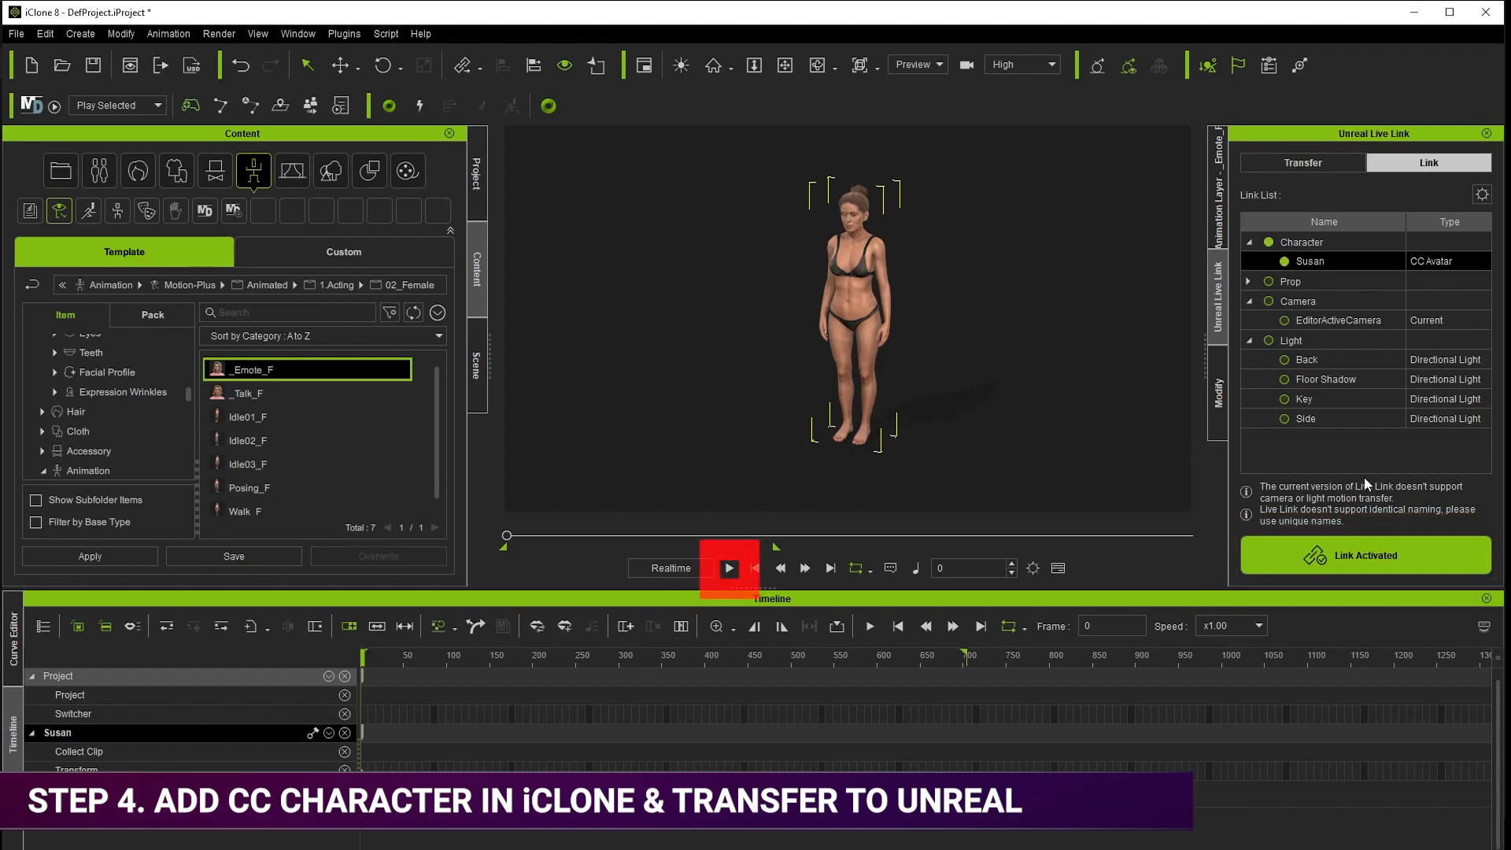
Play Susan's animation in iClone, and switch to Unreal Editor to minimize the Live Link window.
{"action": "left_click", "coordinate": [728, 570]}
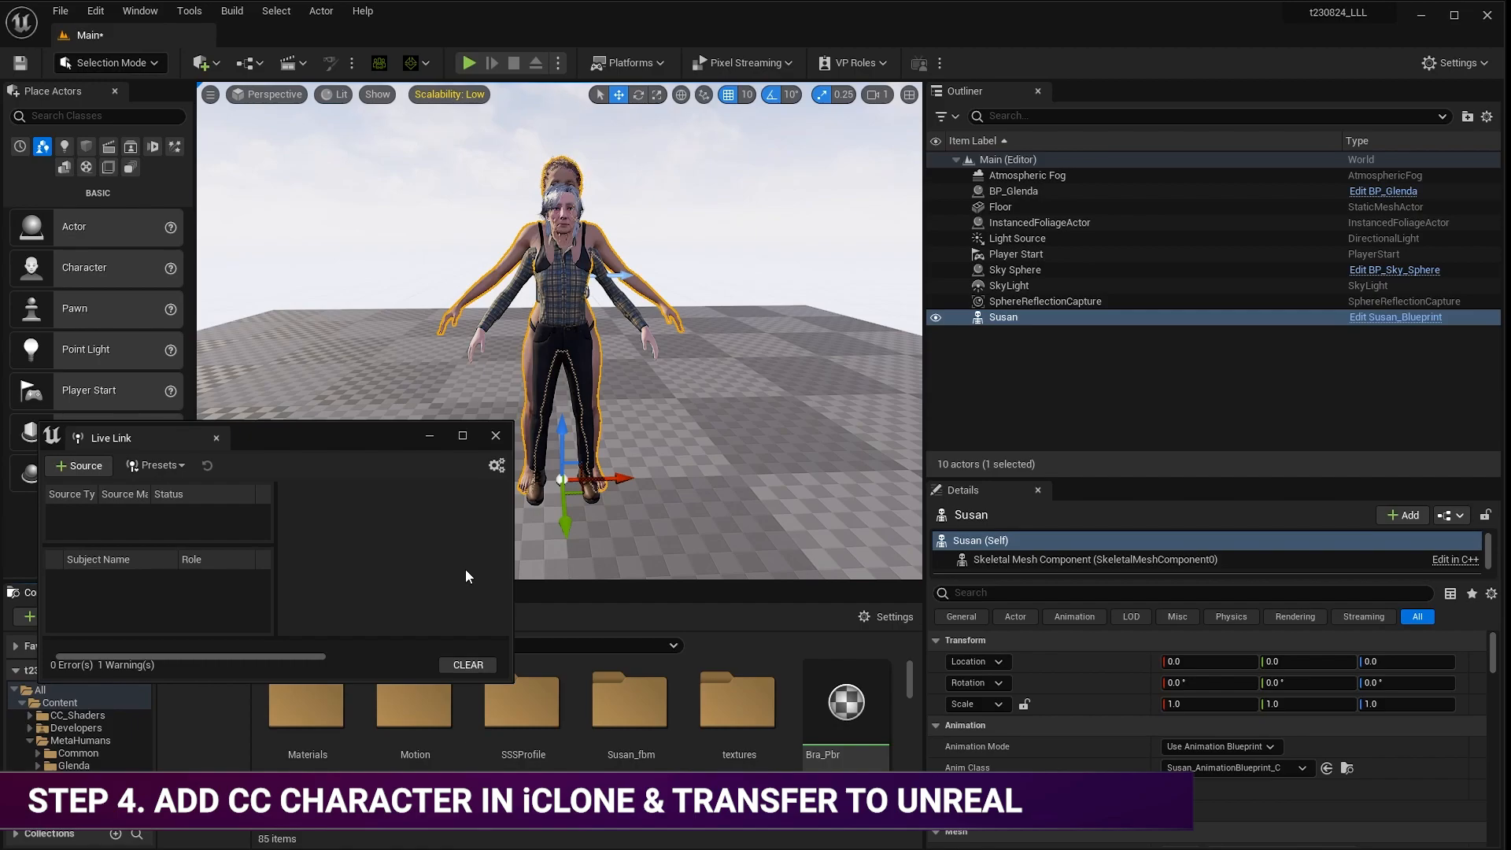
{"action": "left_click", "coordinate": [427, 437]}
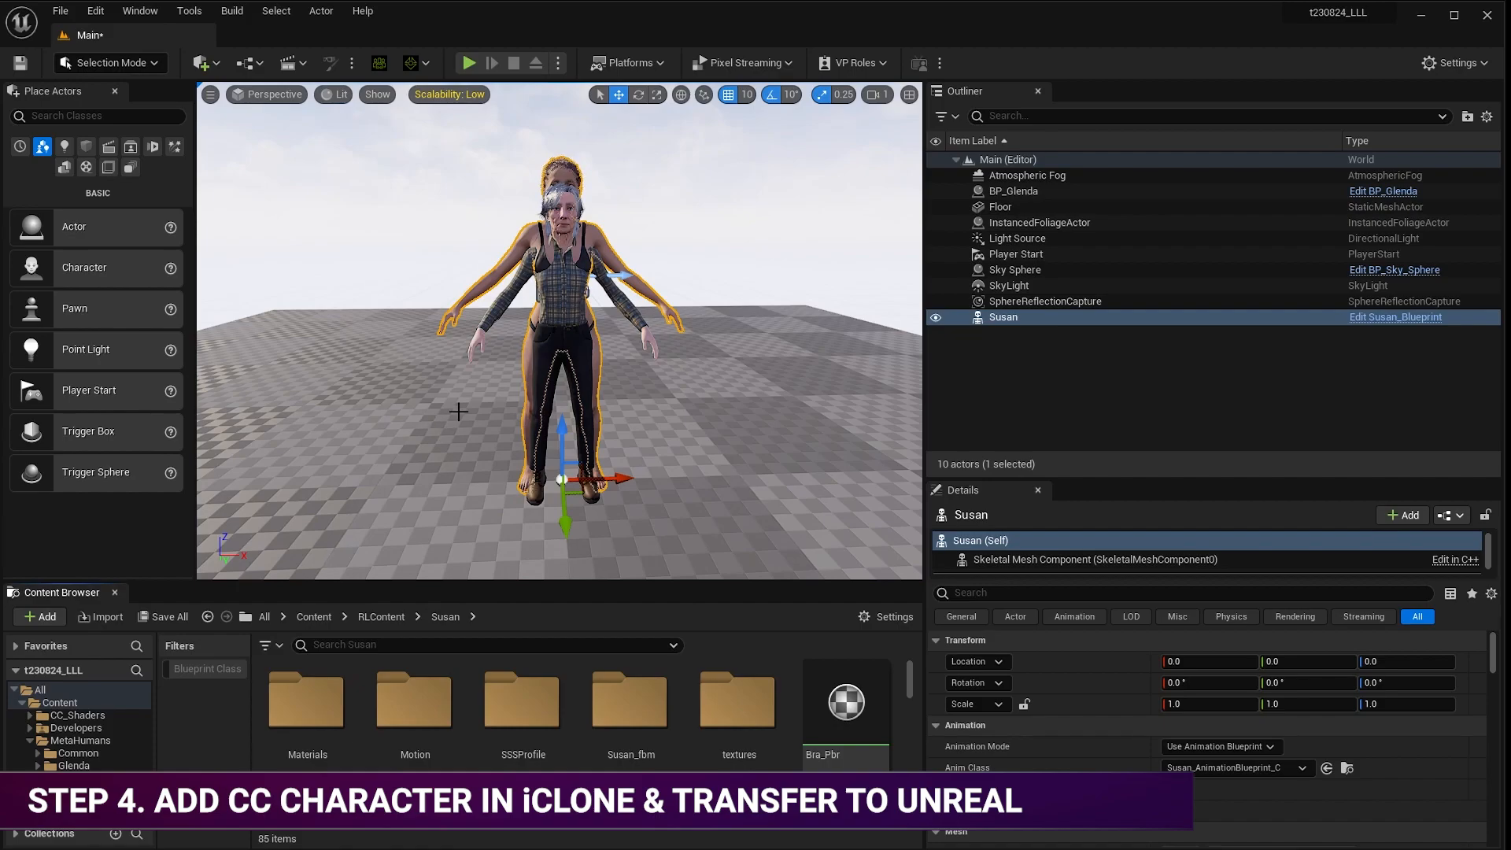
Delete the BP_Glenda actor from the level.
{"action": "left_click", "coordinate": [1065, 383]}
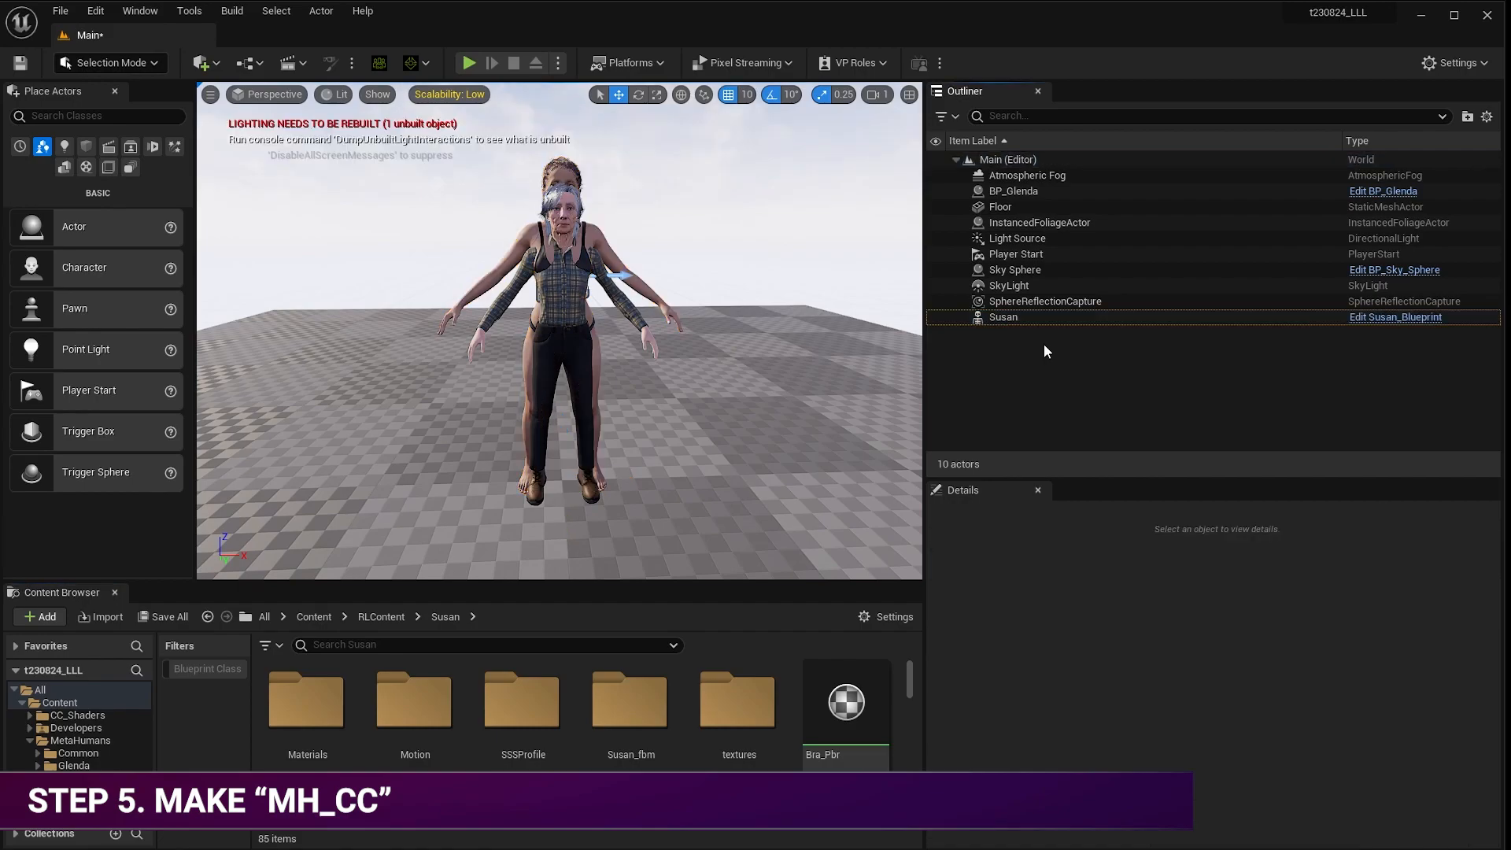
{"action": "left_click", "coordinate": [1038, 192]}
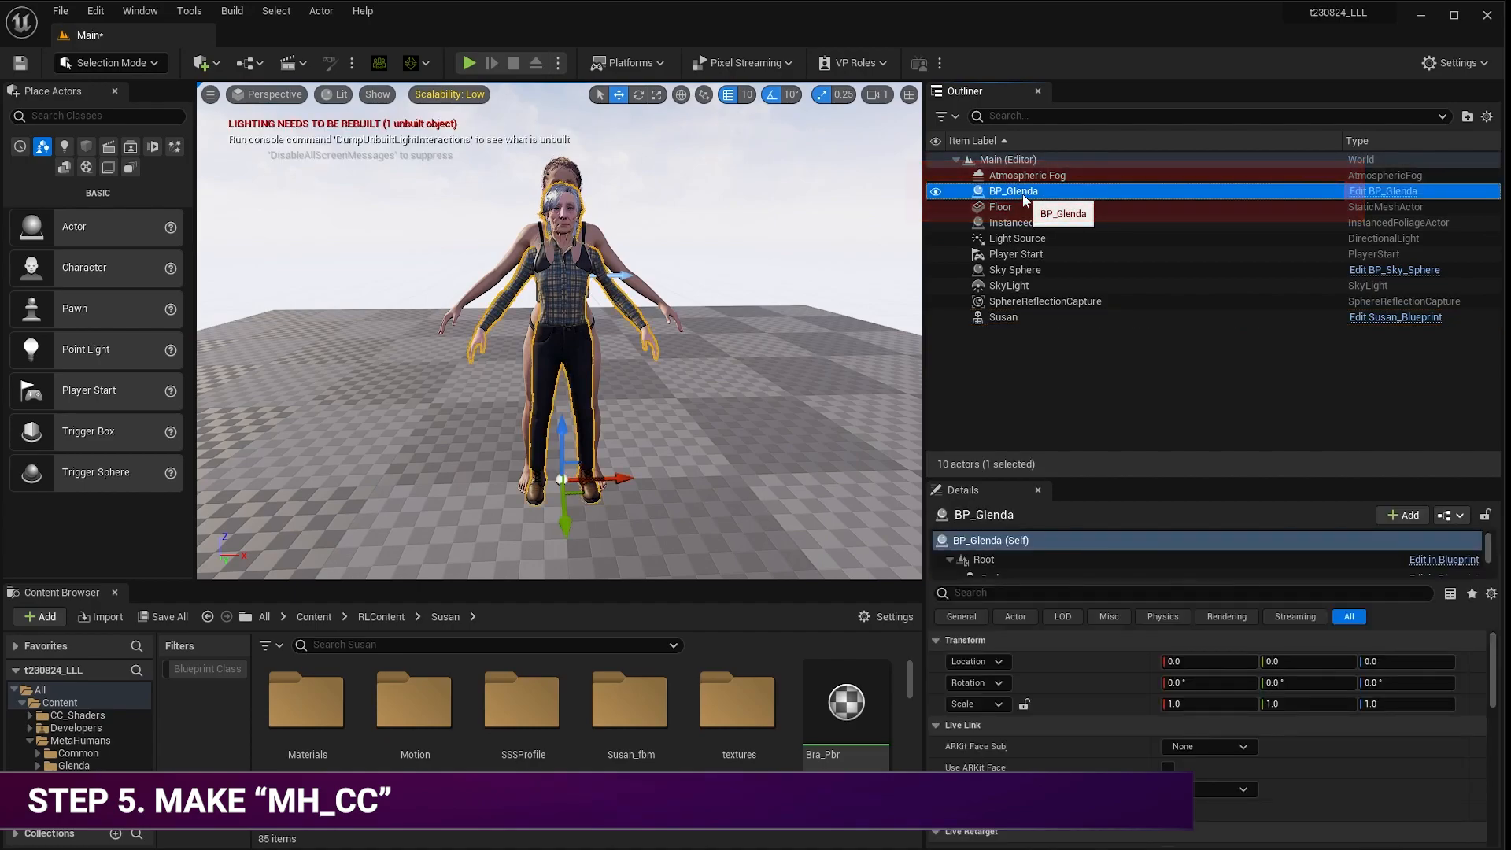
{"action": "key", "text": "Delete"}
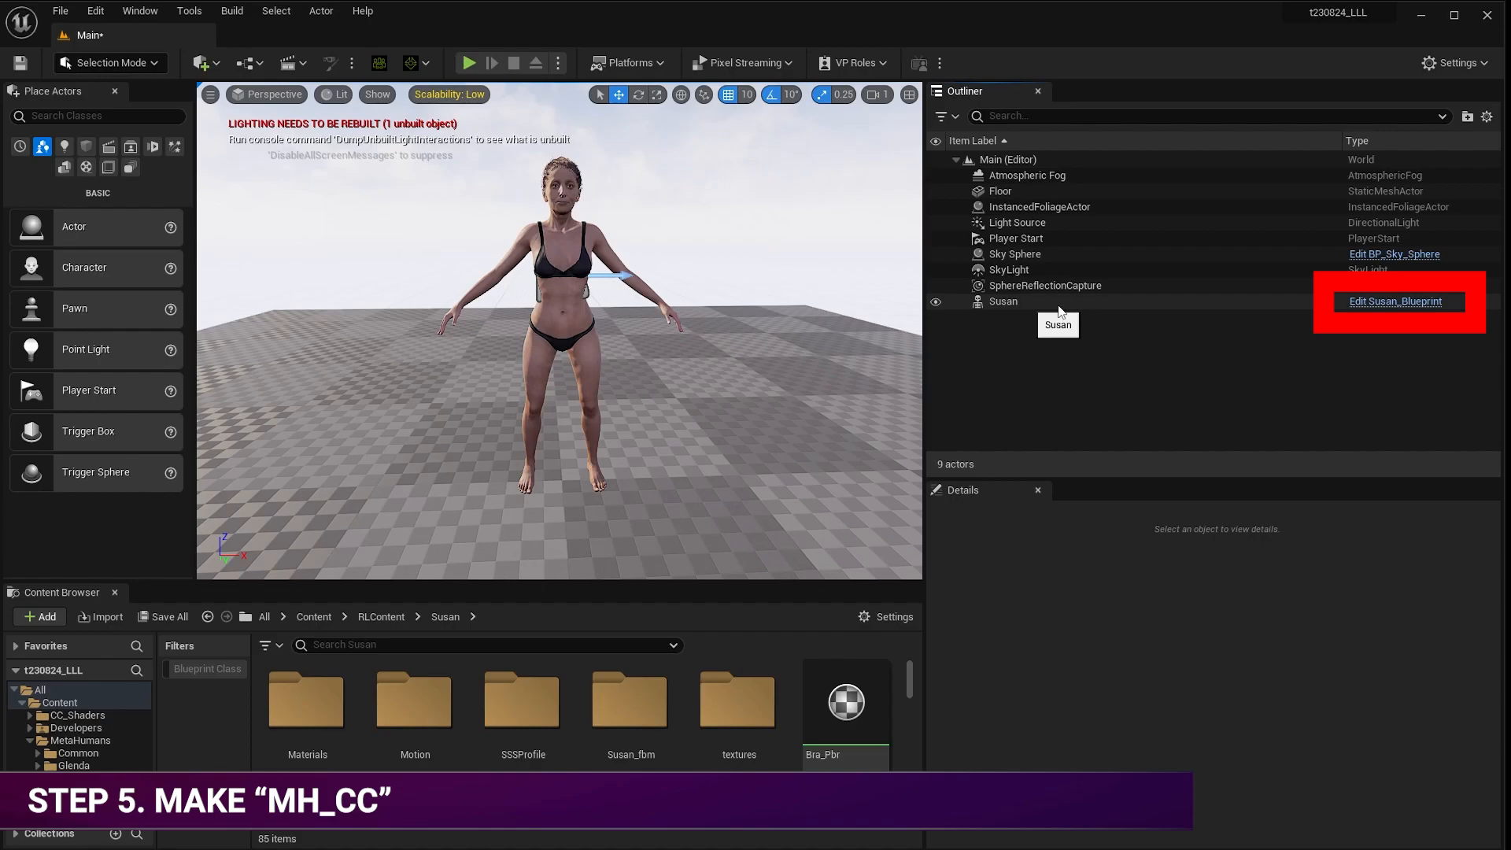
Open Susan_Blueprint for editing and add a Child Actor component named MH_CC.
{"action": "left_click", "coordinate": [1397, 304]}
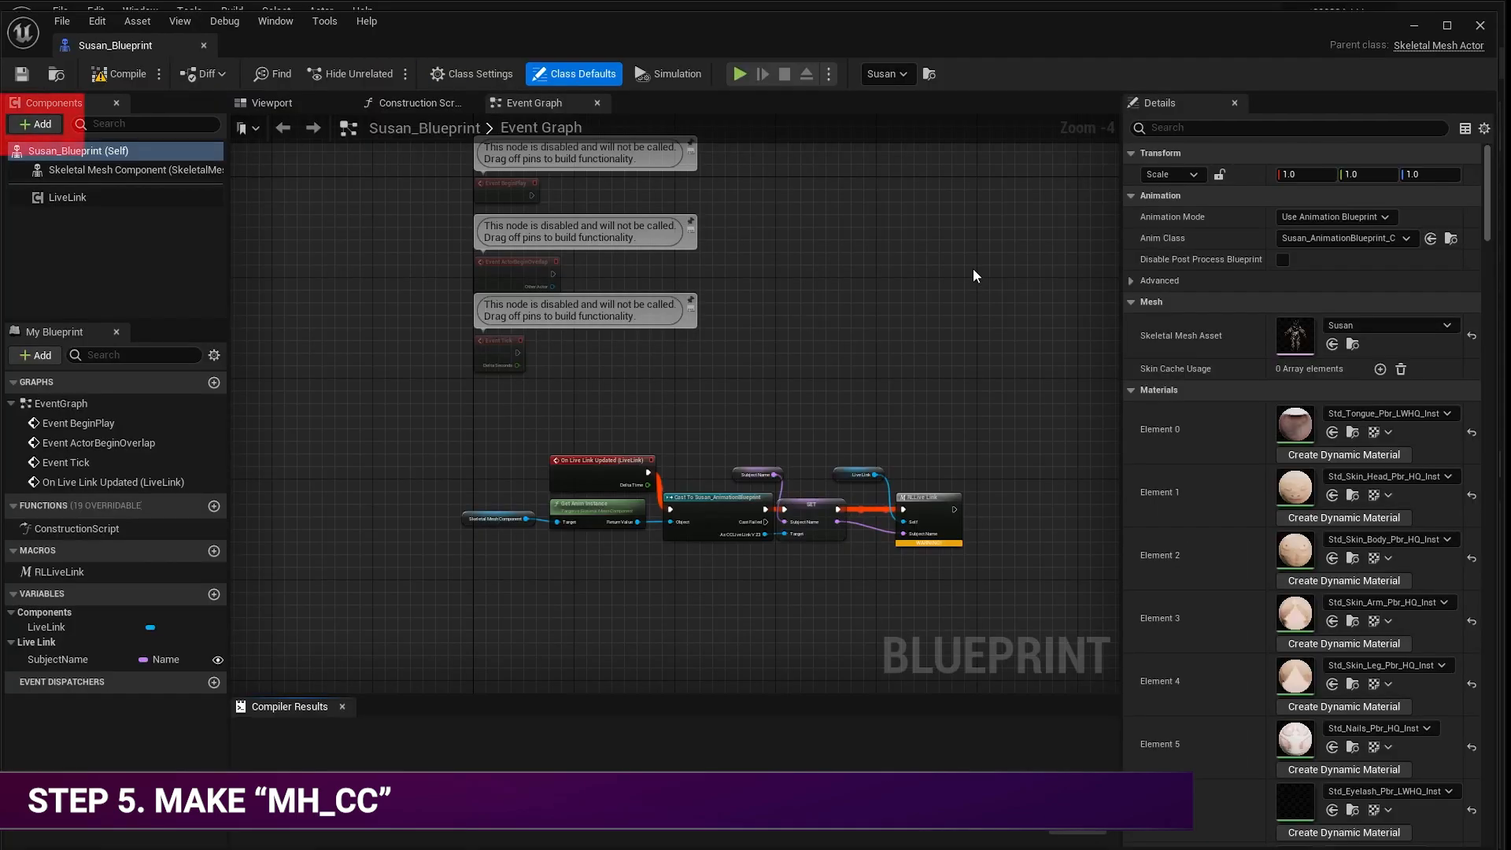
{"action": "left_click", "coordinate": [40, 126]}
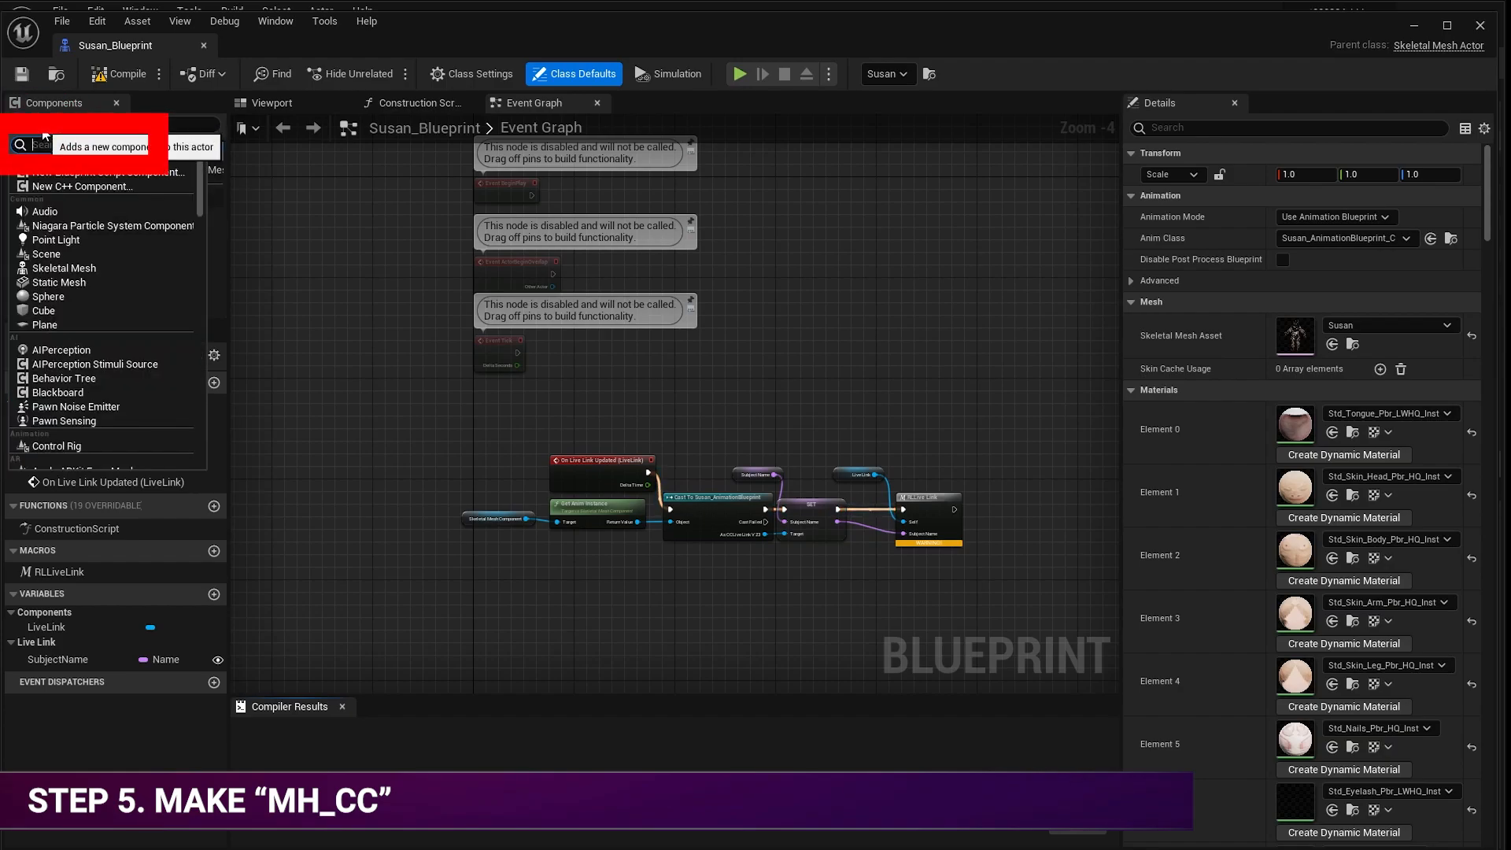
{"action": "type", "text": "child"}
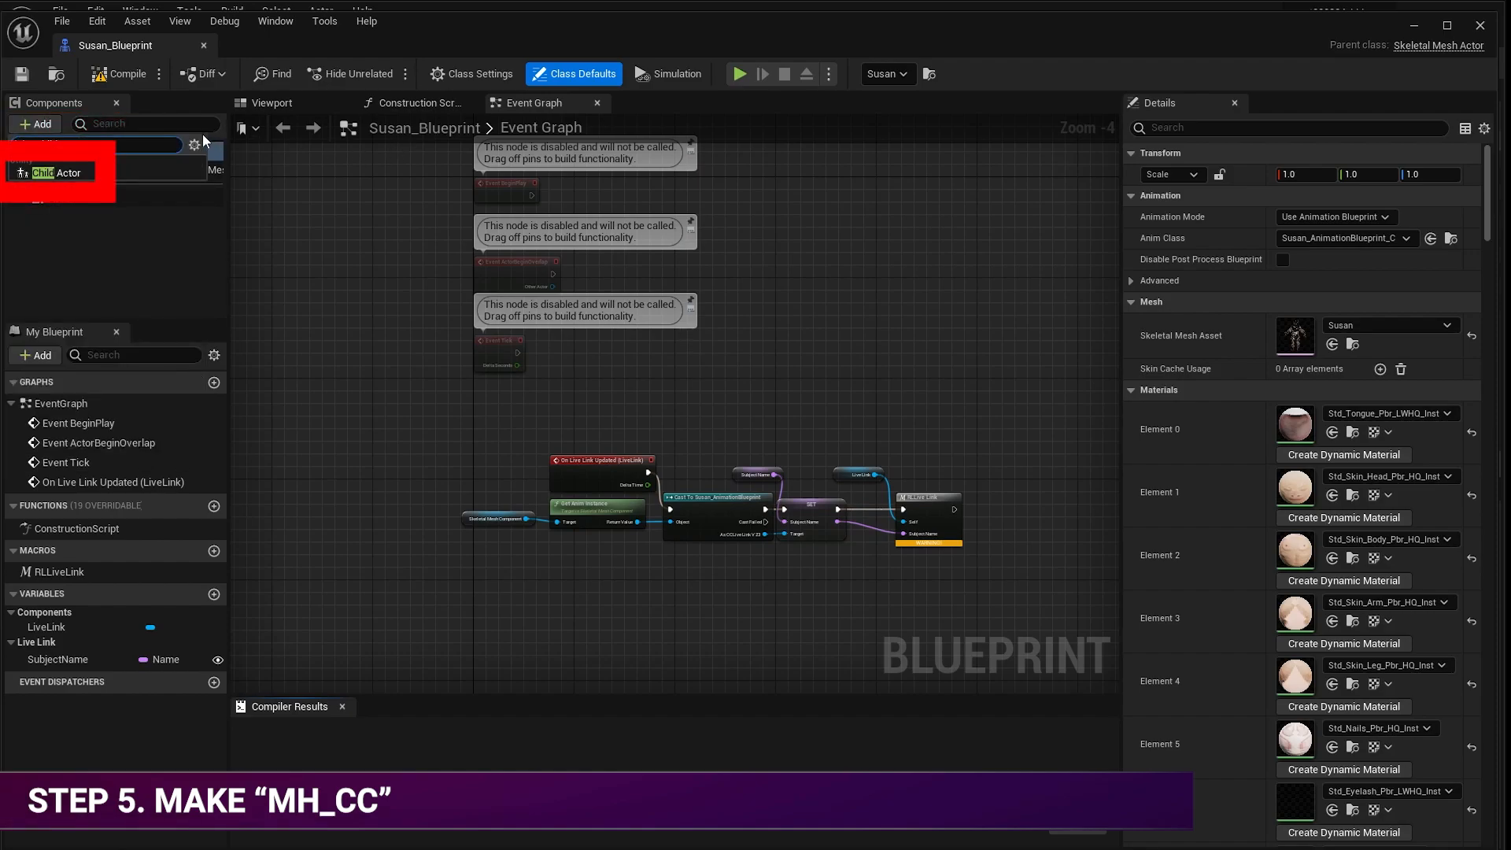
{"action": "left_click", "coordinate": [58, 174]}
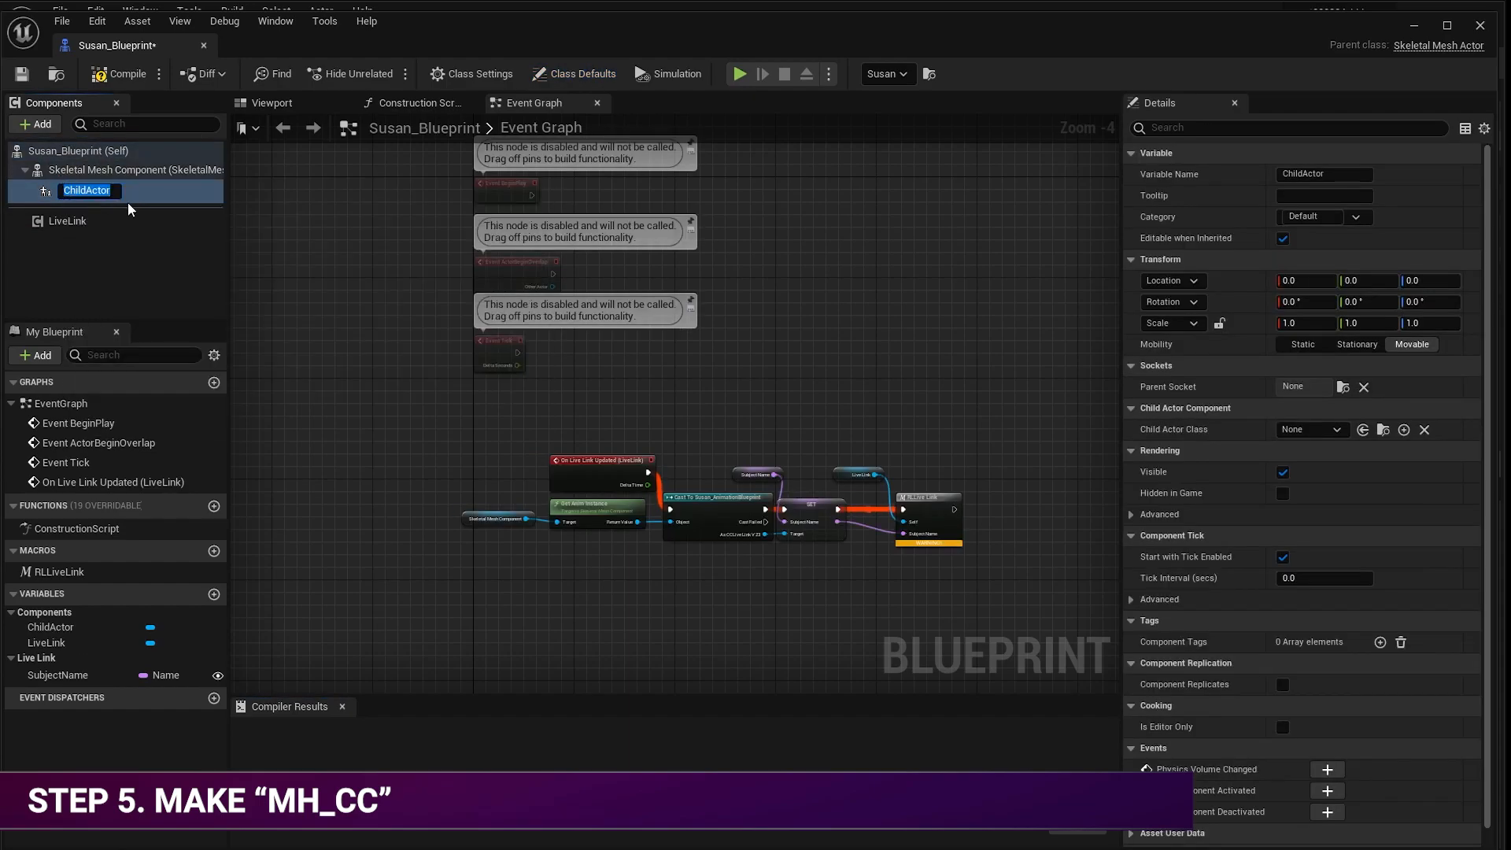
{"action": "type", "text": "MH_CC"}
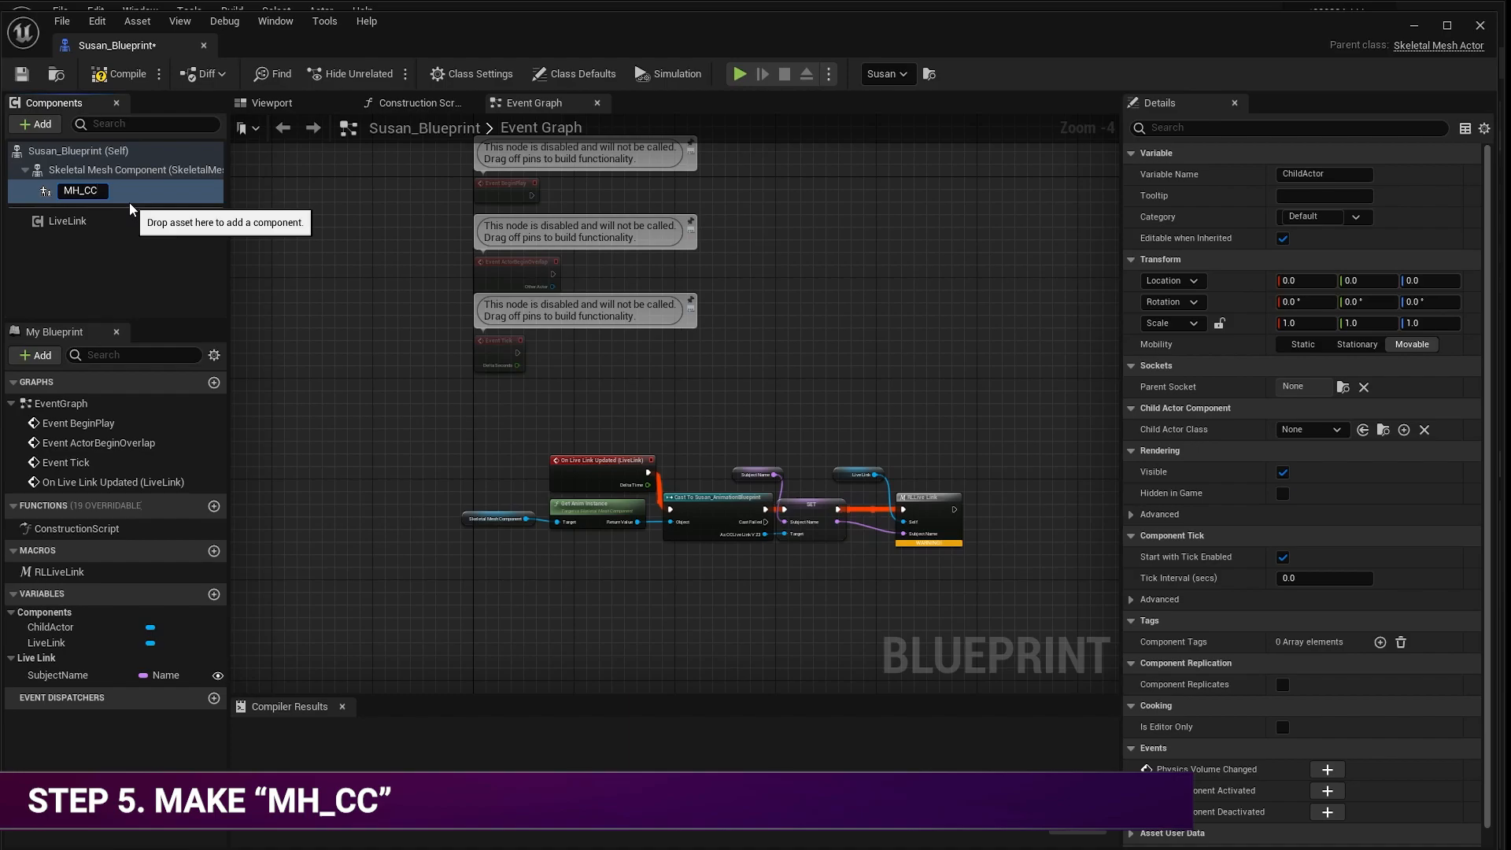
{"action": "key", "text": "Return"}
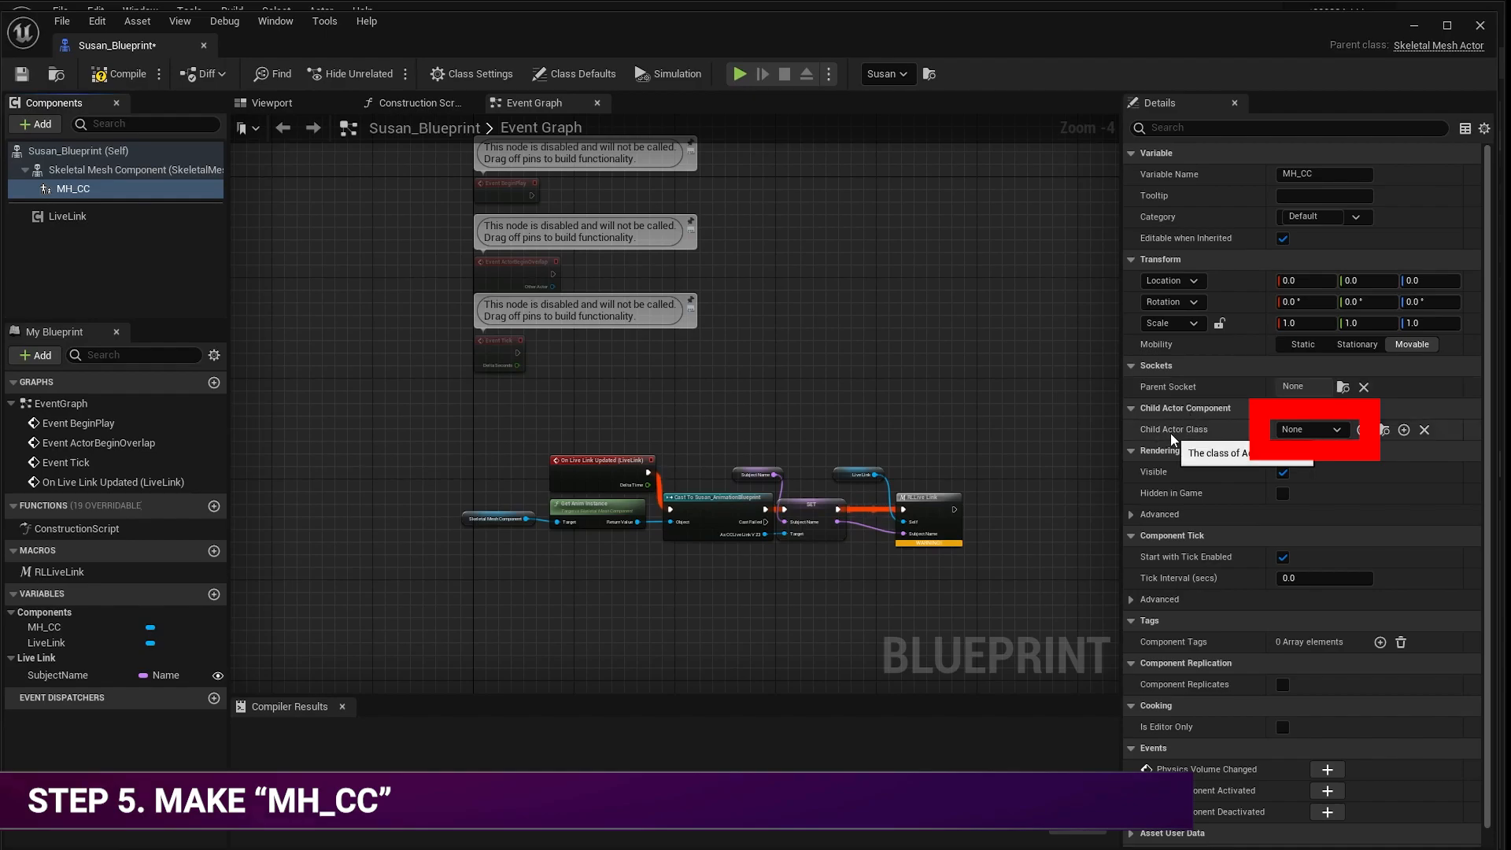
Set the MH_CC component's Child Actor Class to BP_Glenda.
{"action": "left_click", "coordinate": [1336, 431]}
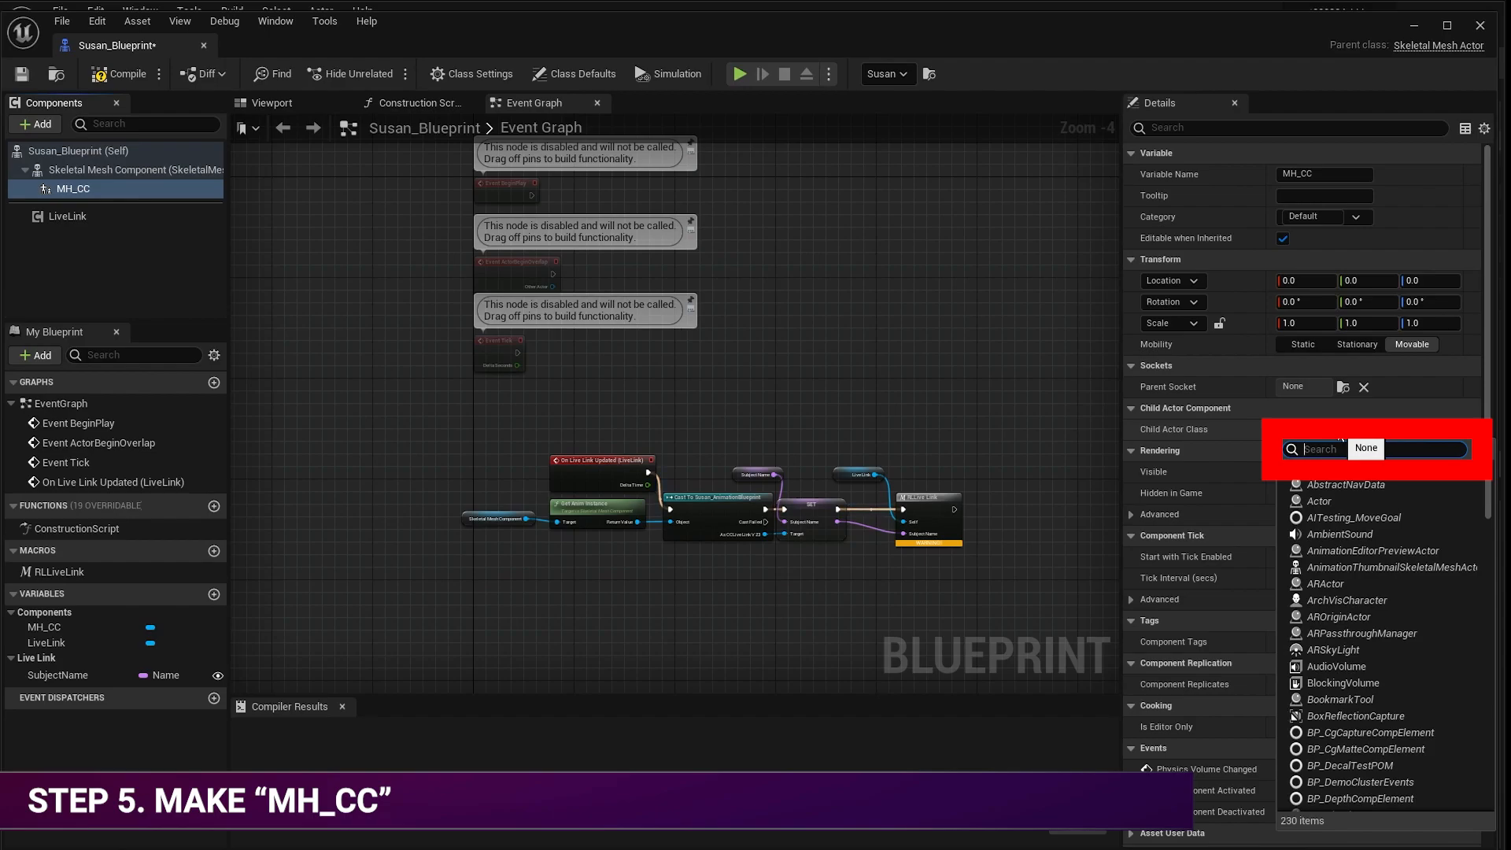
{"action": "type", "text": "glenda"}
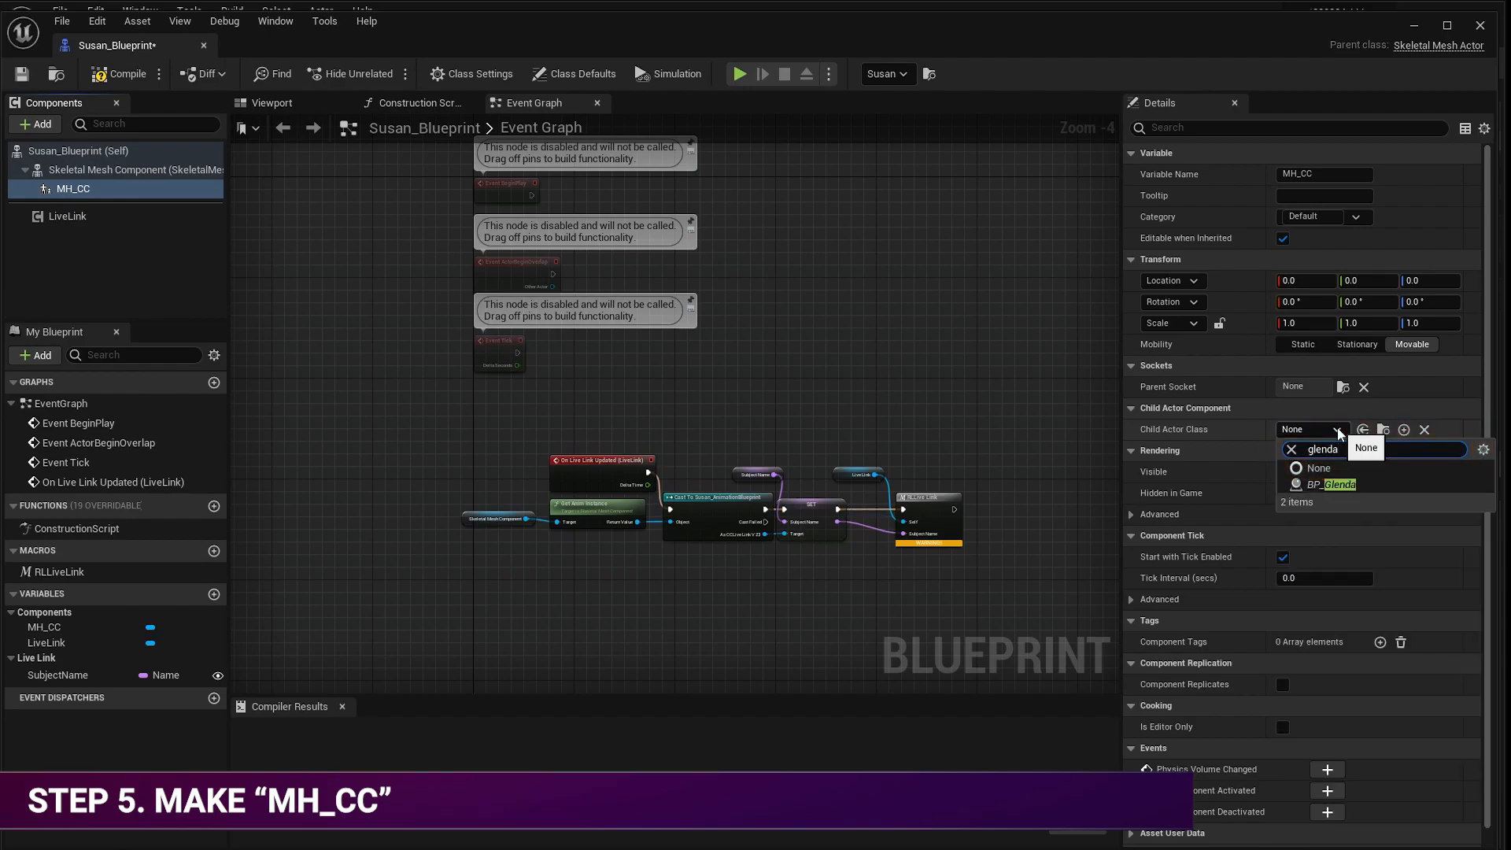
{"action": "left_click", "coordinate": [1353, 484]}
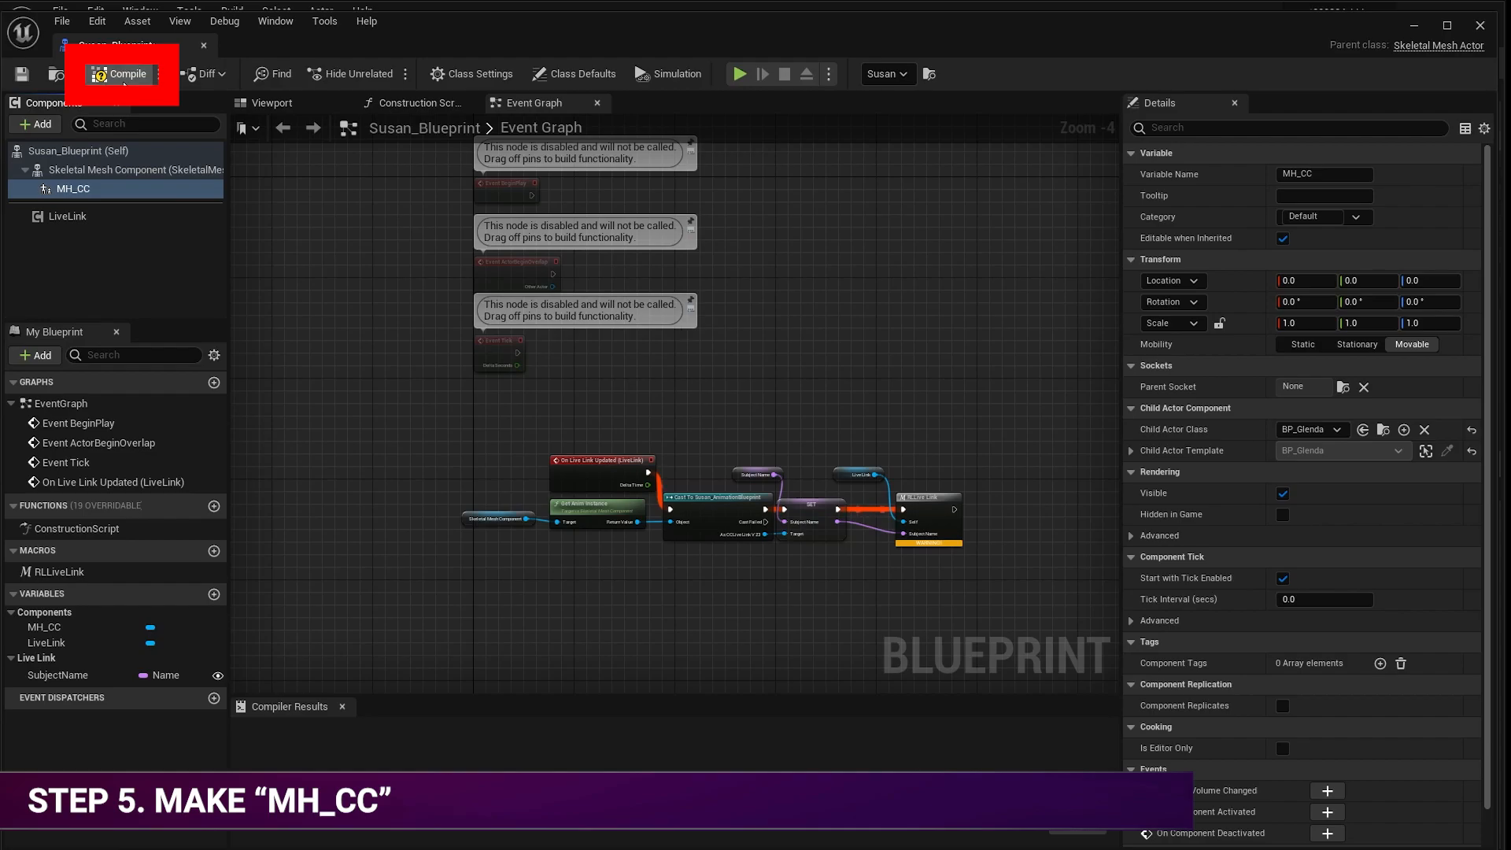
Compile and save Susan_Blueprint, and close its editor.
{"action": "left_click", "coordinate": [115, 76]}
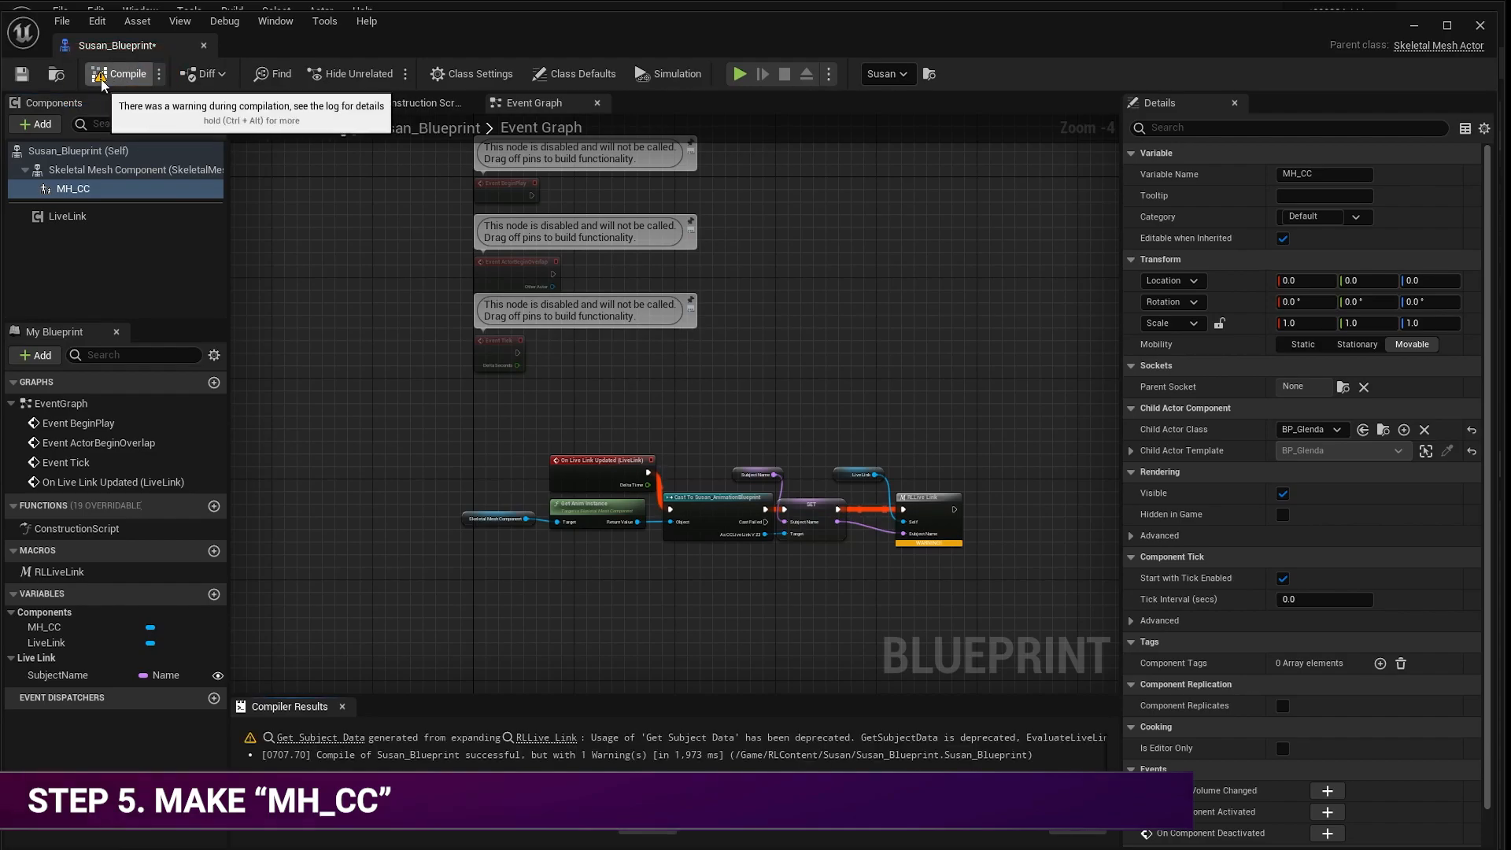
{"action": "left_click", "coordinate": [22, 76]}
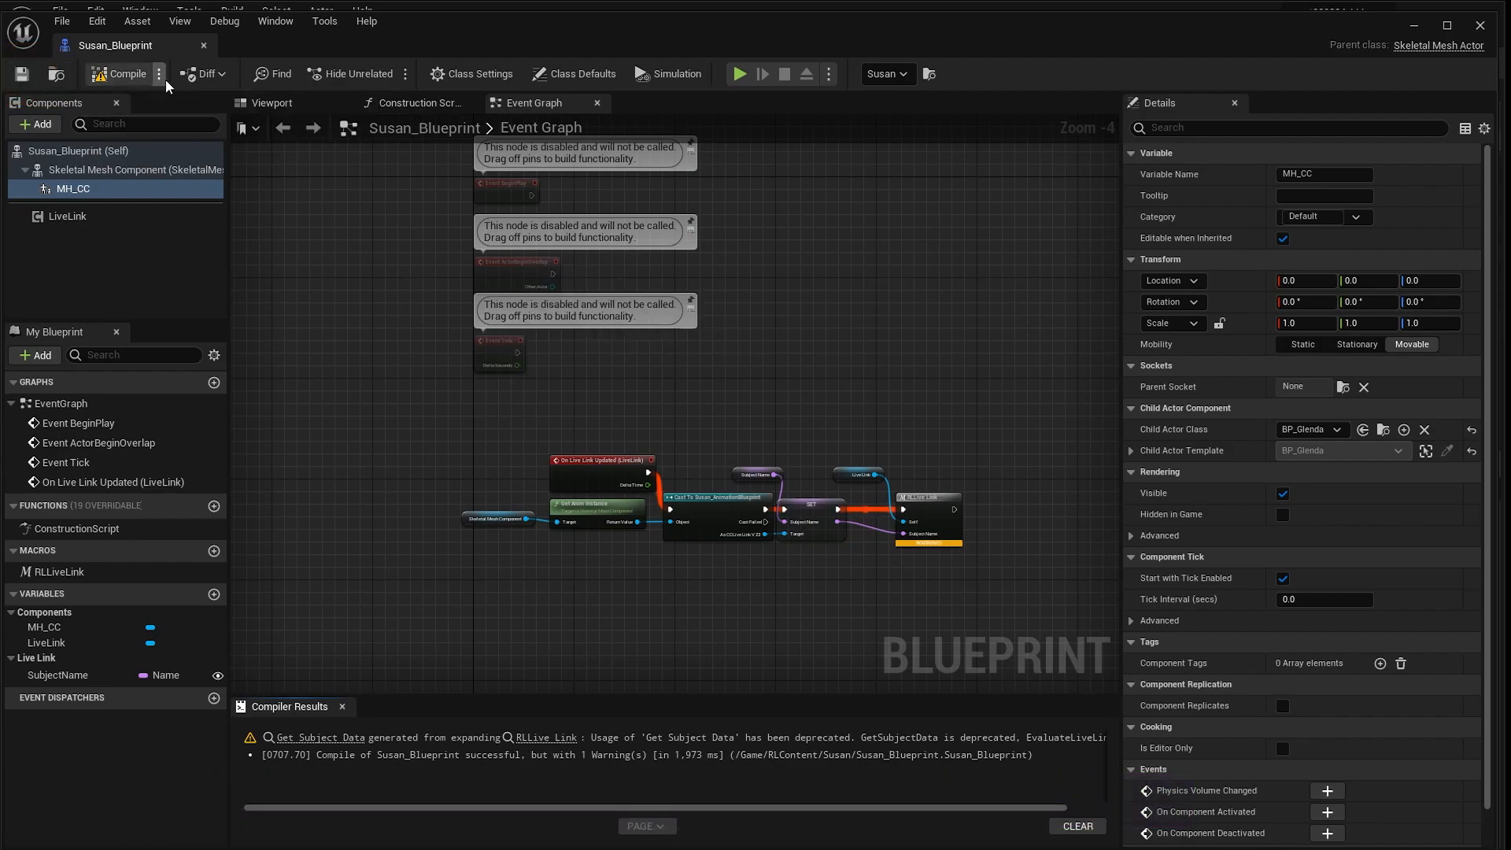
{"action": "left_click", "coordinate": [203, 46]}
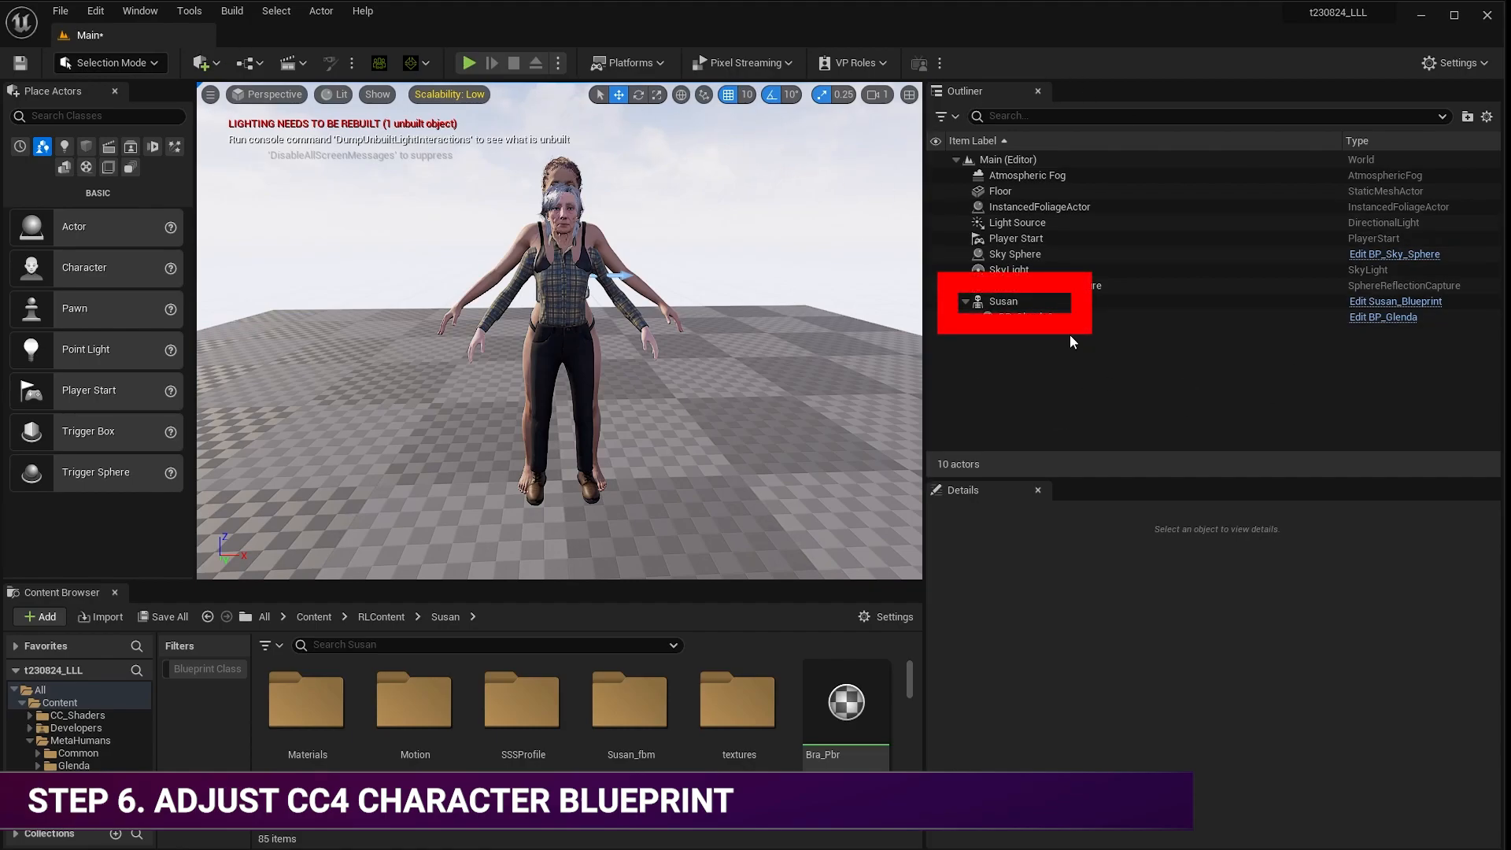
Turn off the Visible rendering option of the Susan actor in the level, and save all changes.
{"action": "left_click", "coordinate": [1008, 301]}
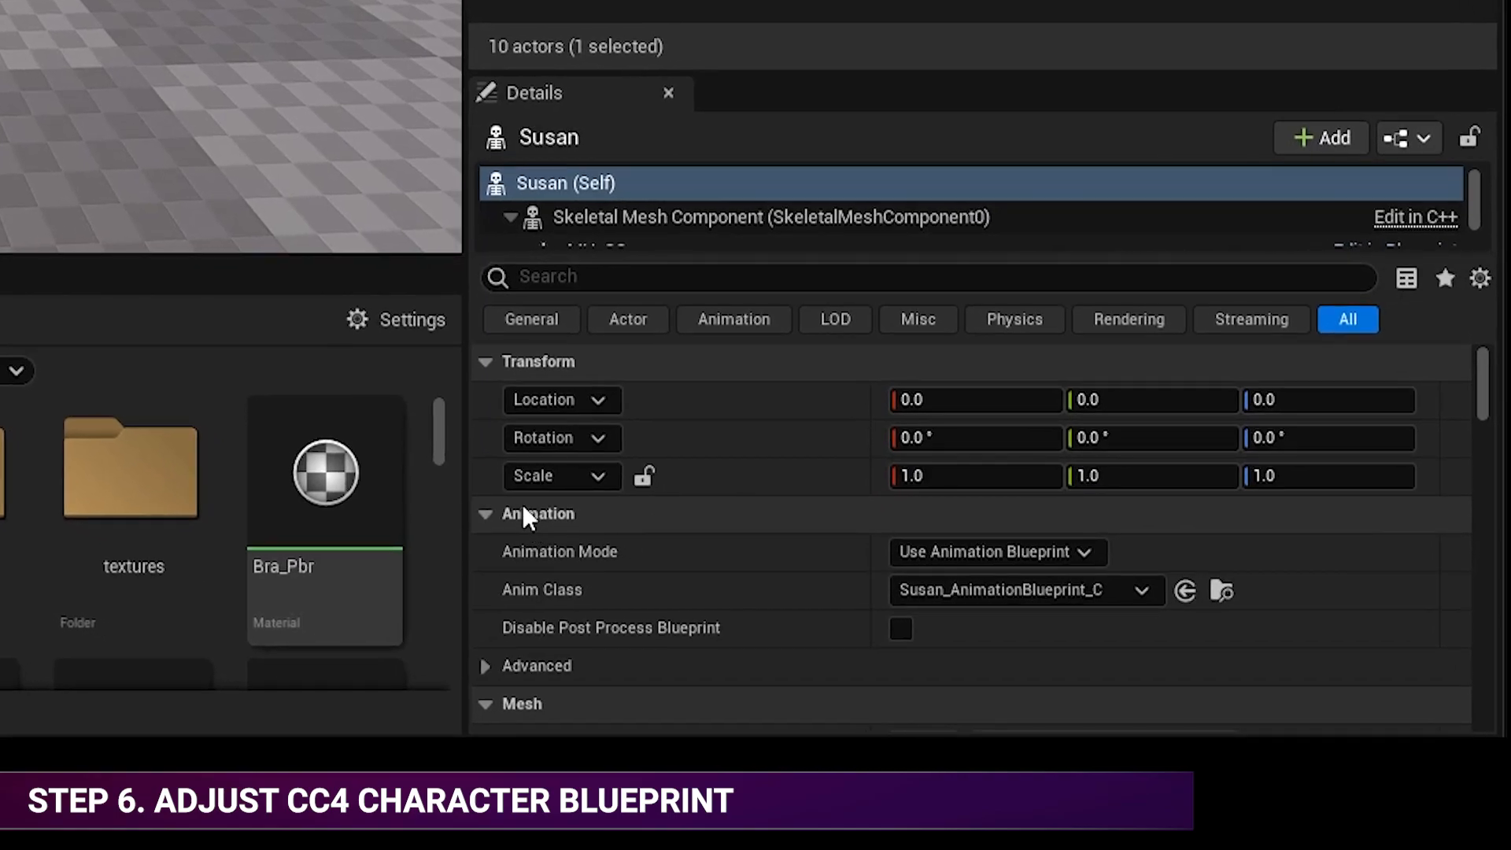
{"action": "left_click", "coordinate": [482, 515]}
{"action": "left_click", "coordinate": [486, 554]}
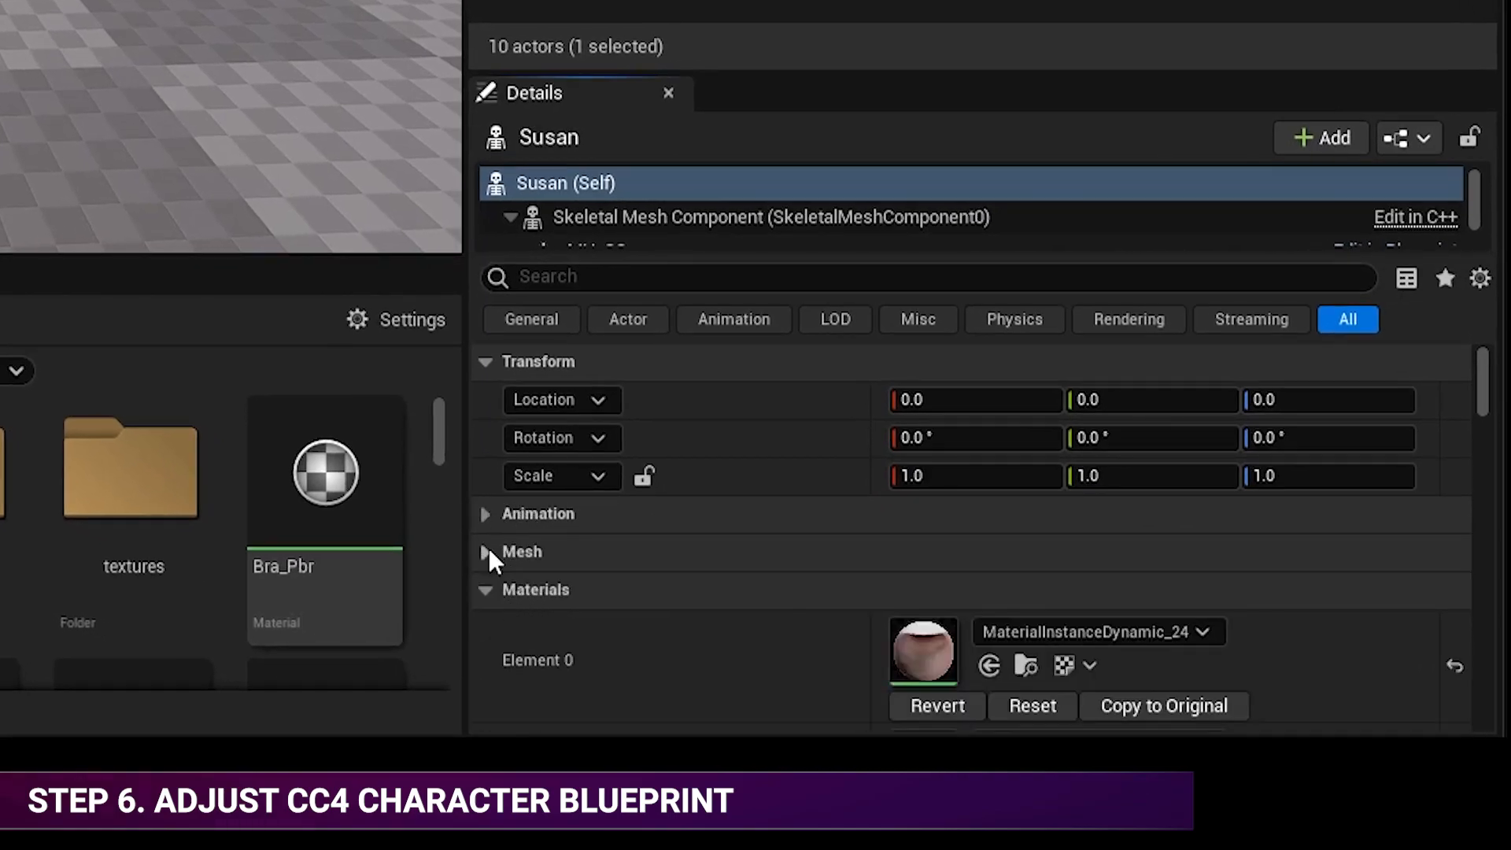
{"action": "left_click", "coordinate": [487, 595]}
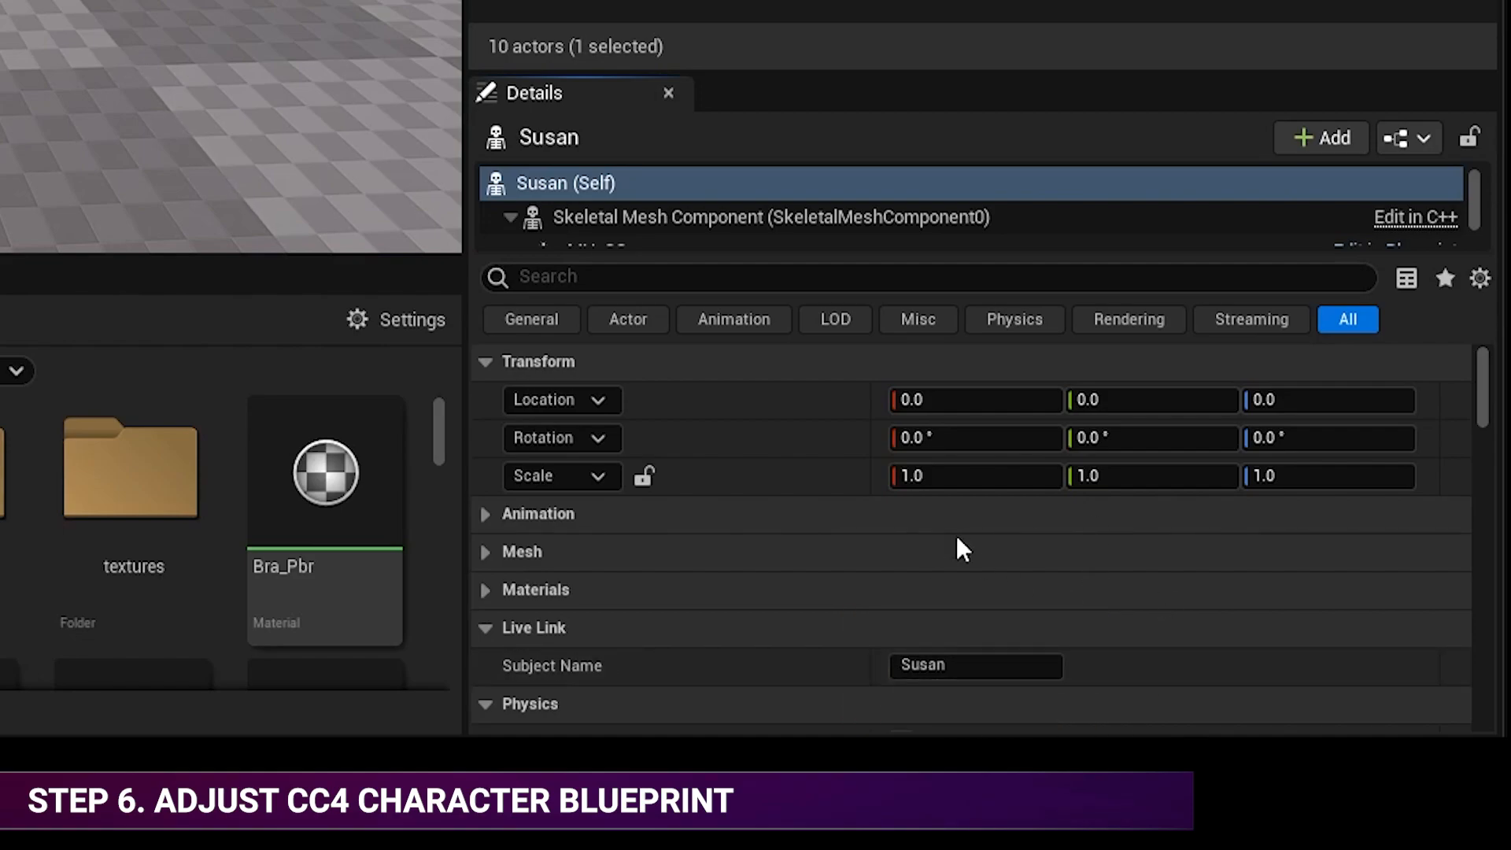
{"action": "scroll", "coordinate": [884, 560], "scroll_direction": "down", "scroll_amount": 15}
{"action": "scroll", "coordinate": [884, 561], "scroll_direction": "down", "scroll_amount": 10}
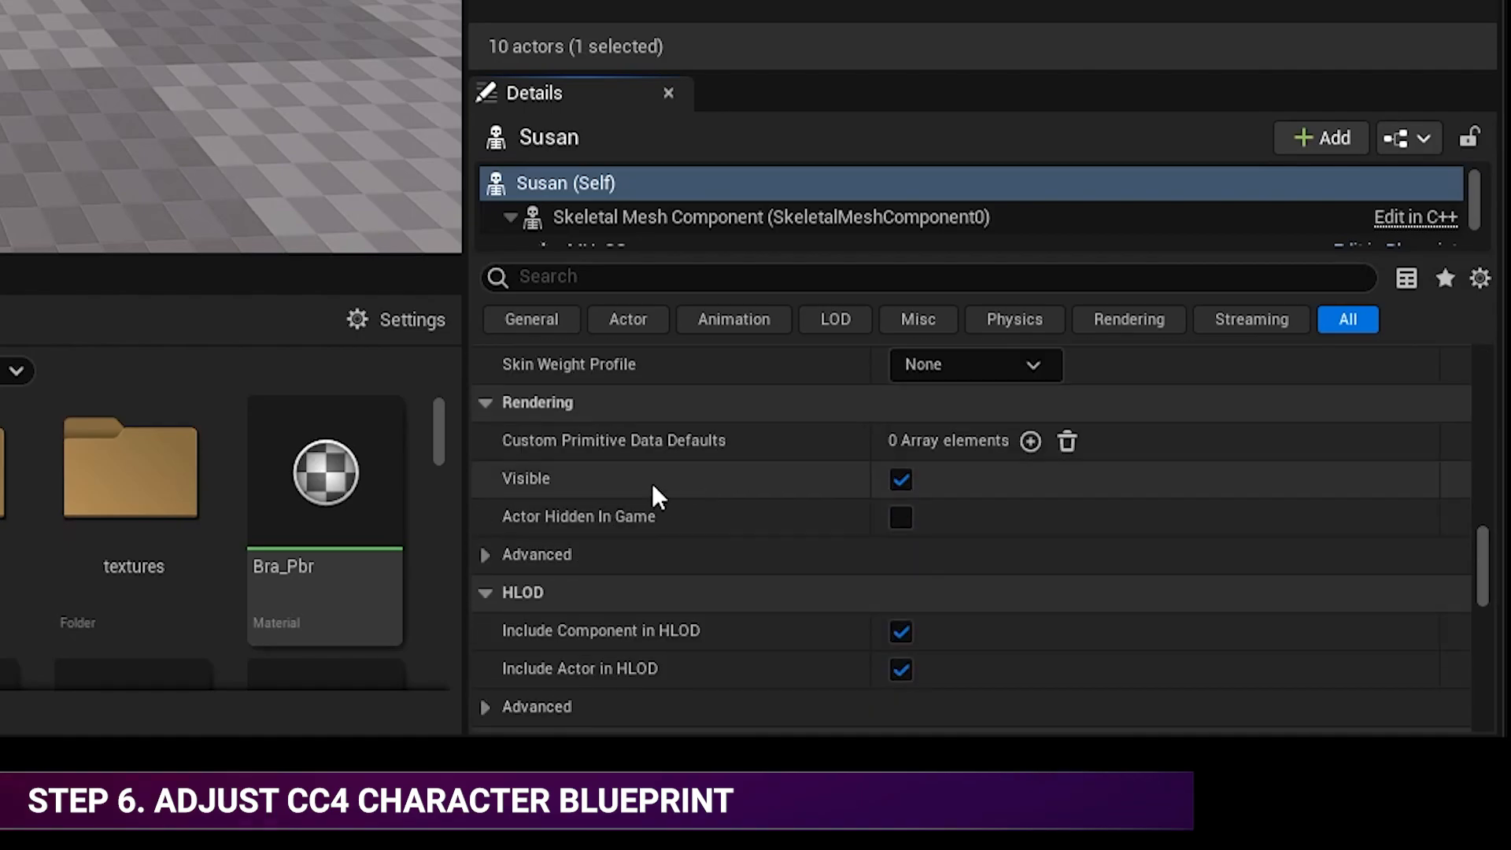
{"action": "mouse_move", "coordinate": [548, 488]}
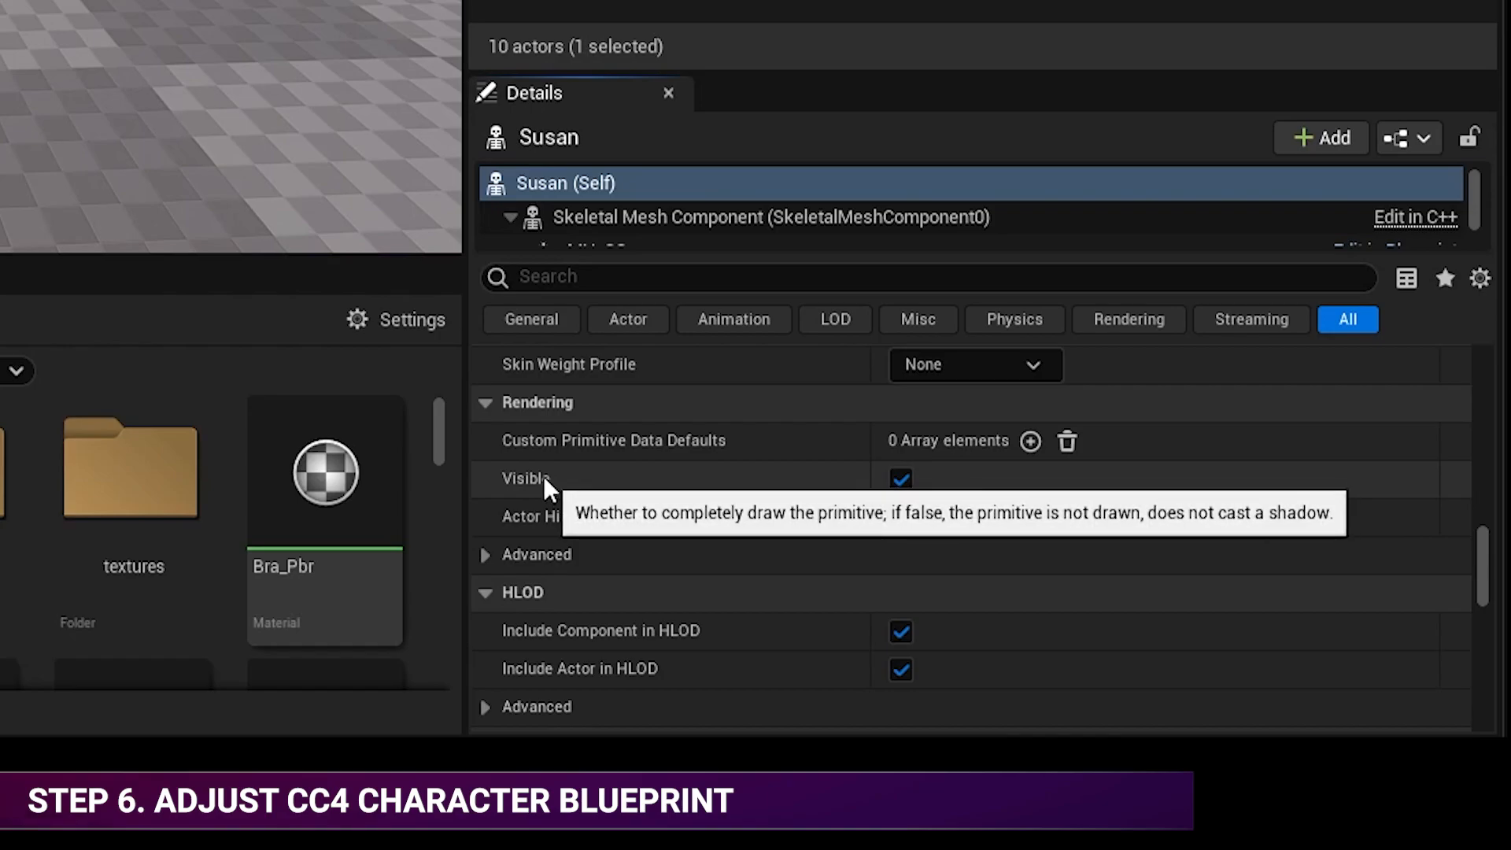
{"action": "left_click", "coordinate": [900, 480]}
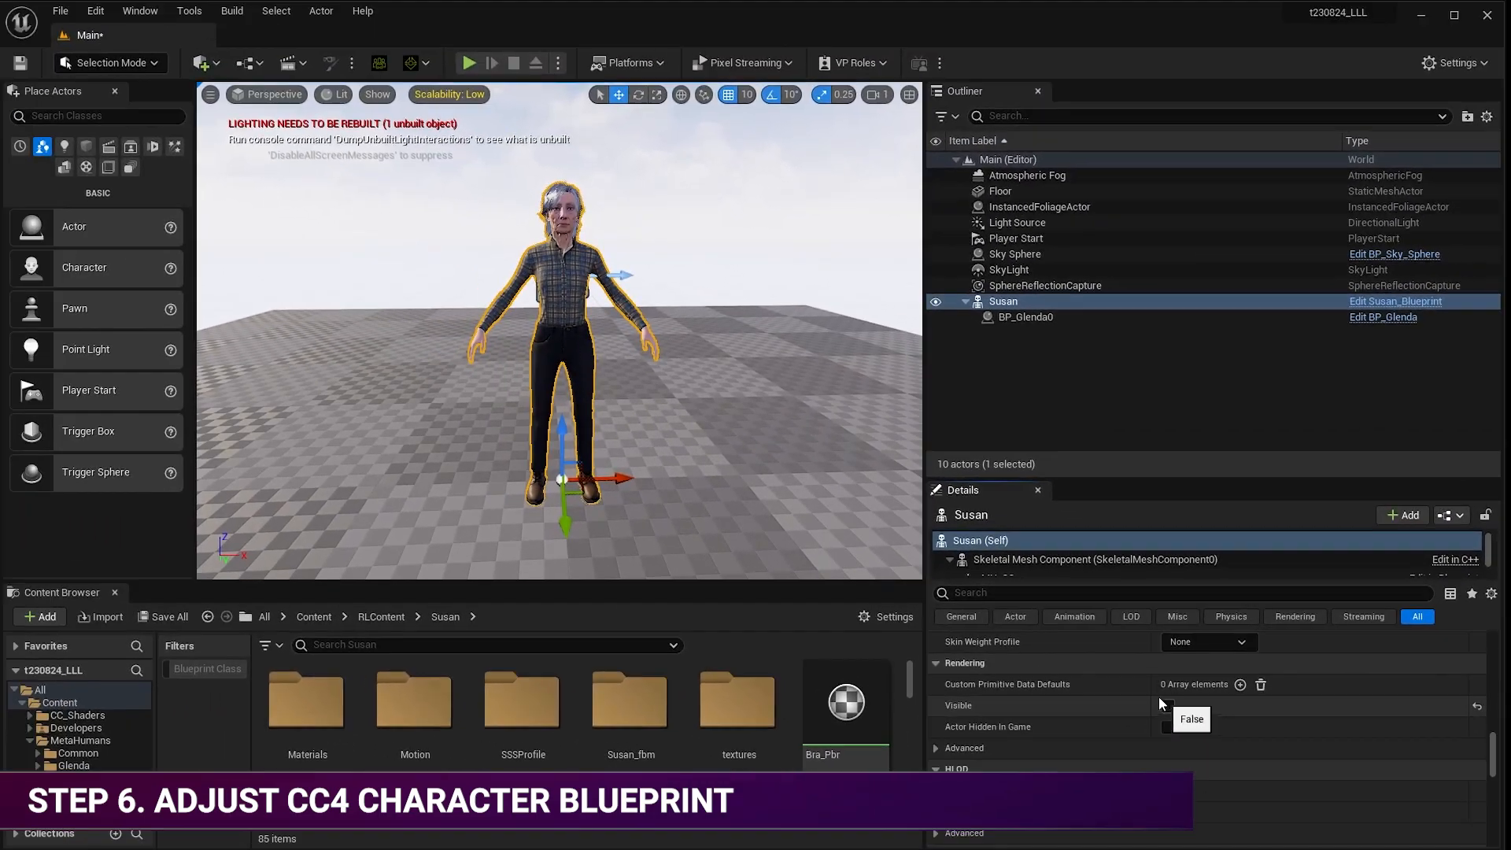
{"action": "left_click", "coordinate": [63, 13]}
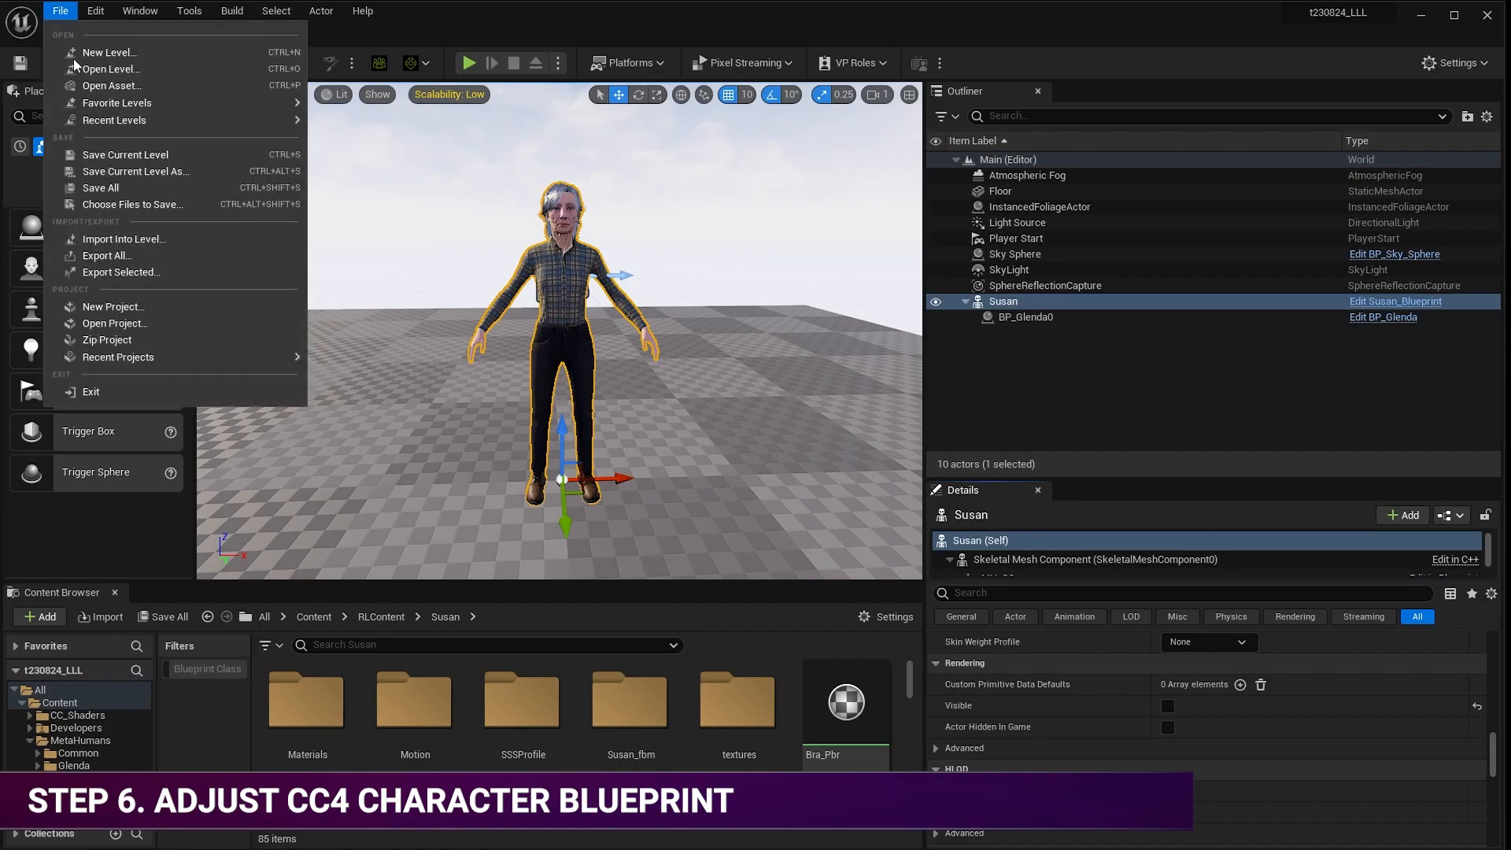
{"action": "left_click", "coordinate": [107, 187]}
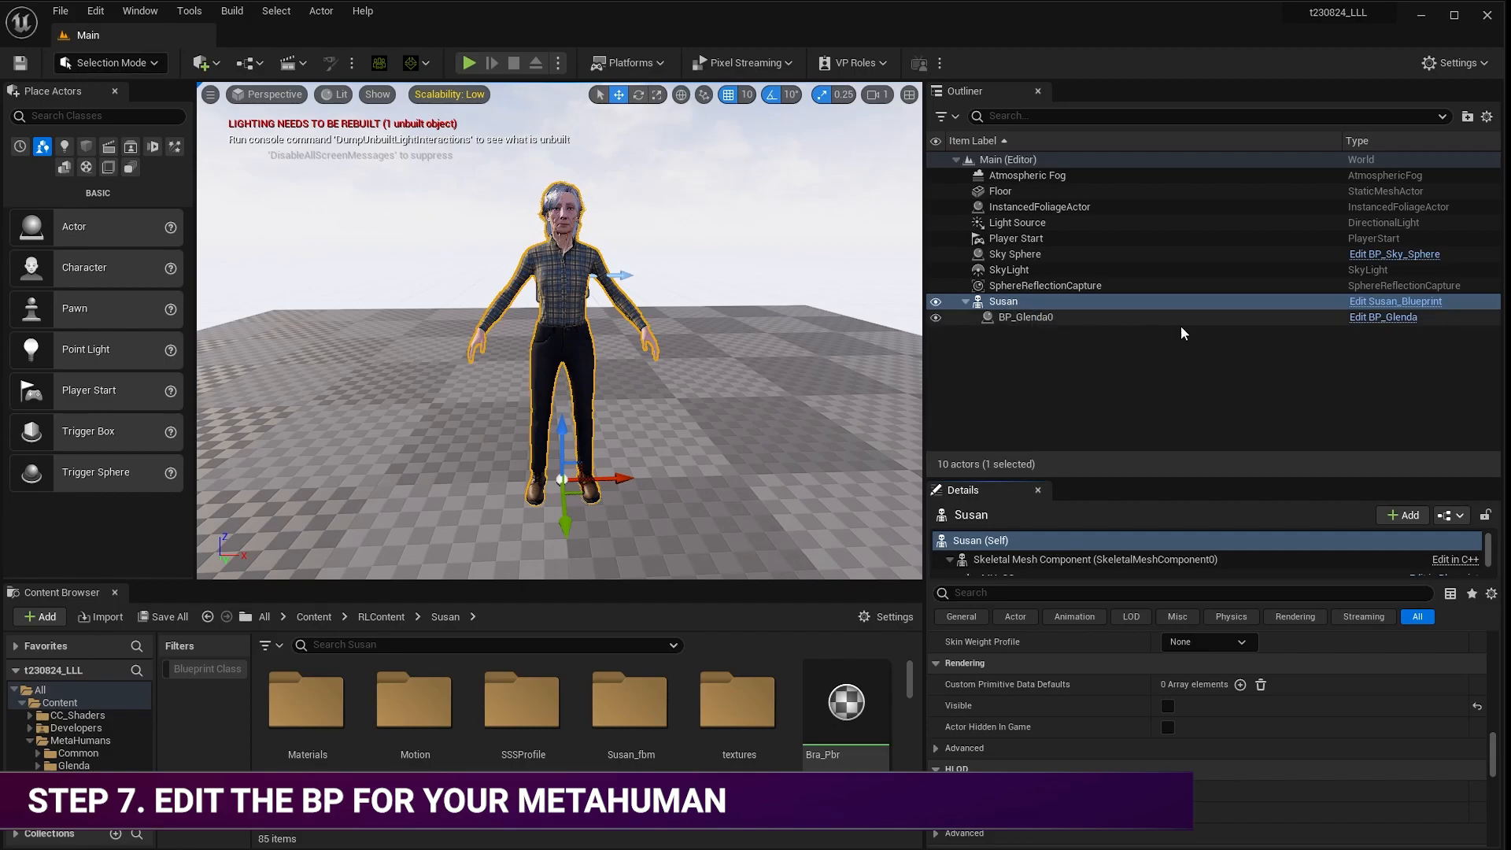
Open the BP_Glenda blueprint for editing and set its LODSync component's Forced LOD to 0.
{"action": "left_click", "coordinate": [1383, 319]}
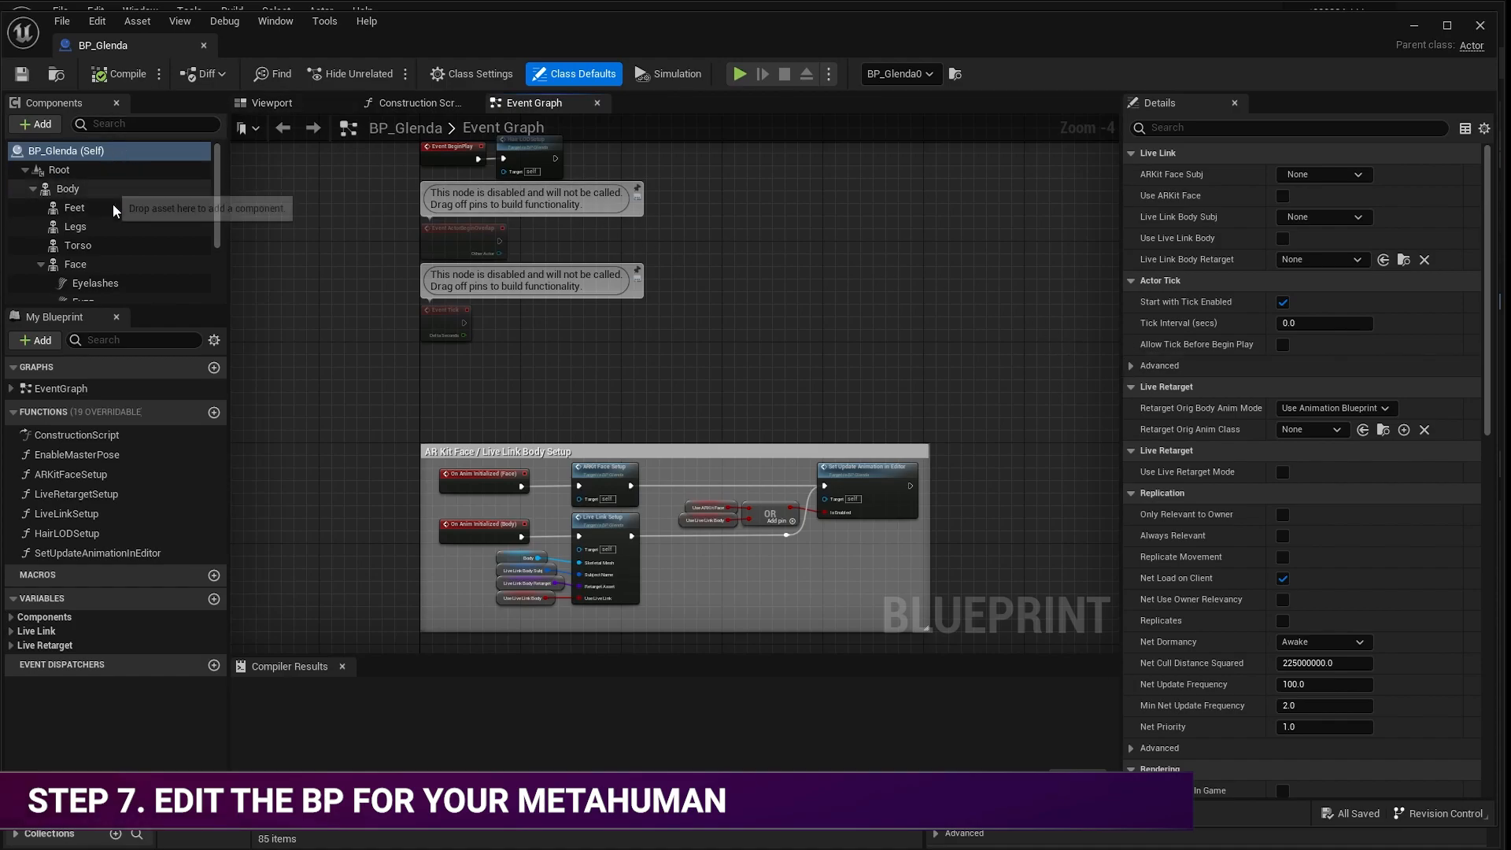
{"action": "scroll", "coordinate": [219, 193], "scroll_direction": "down", "scroll_amount": 3}
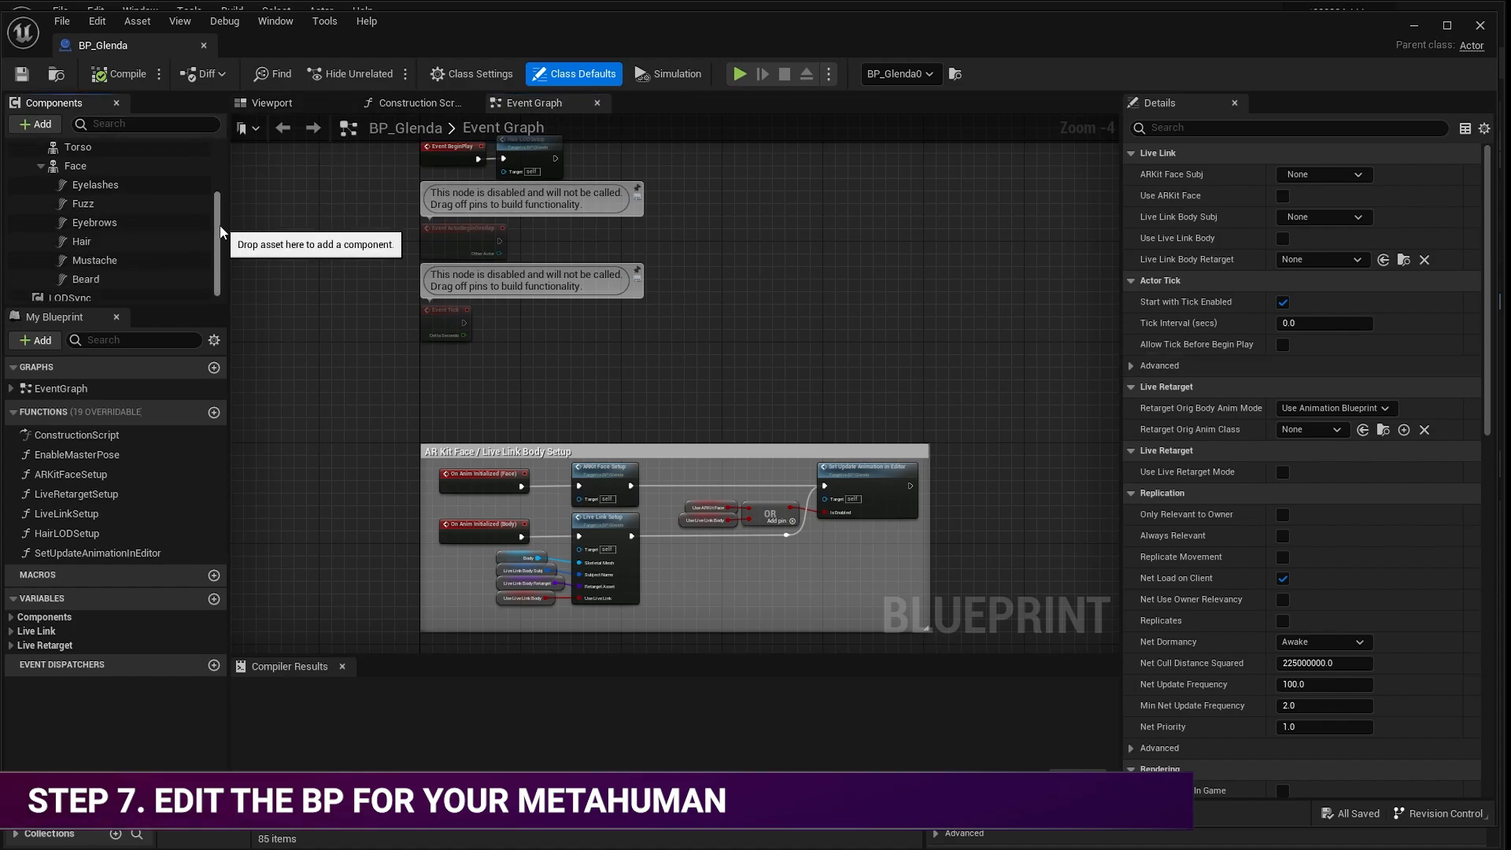
{"action": "left_click", "coordinate": [62, 295]}
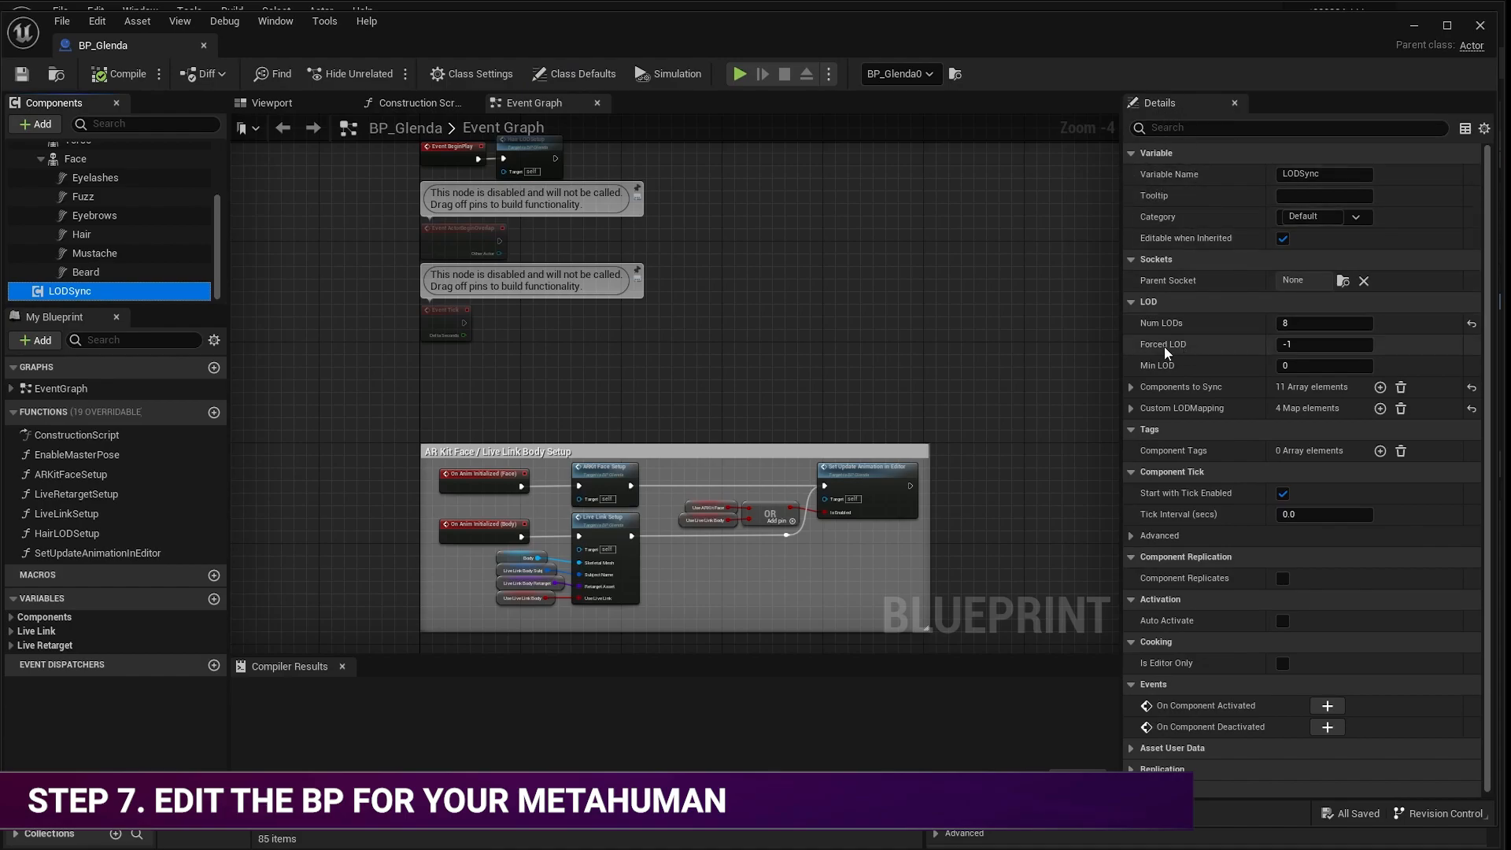
{"action": "mouse_move", "coordinate": [1184, 346]}
{"action": "left_click", "coordinate": [1301, 346]}
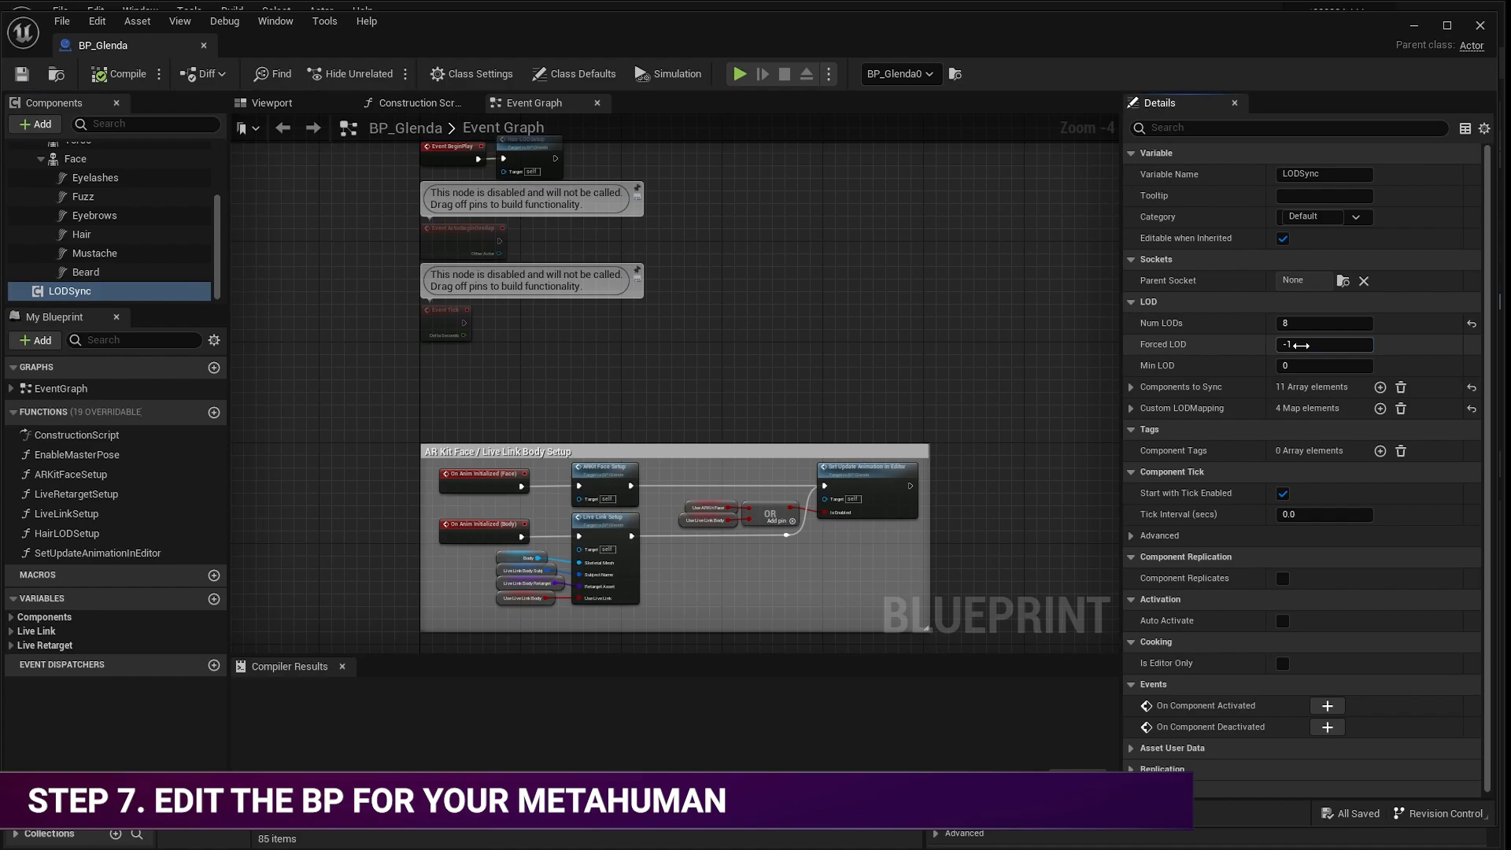
{"action": "left_click", "coordinate": [1301, 345]}
{"action": "type", "text": "0"}
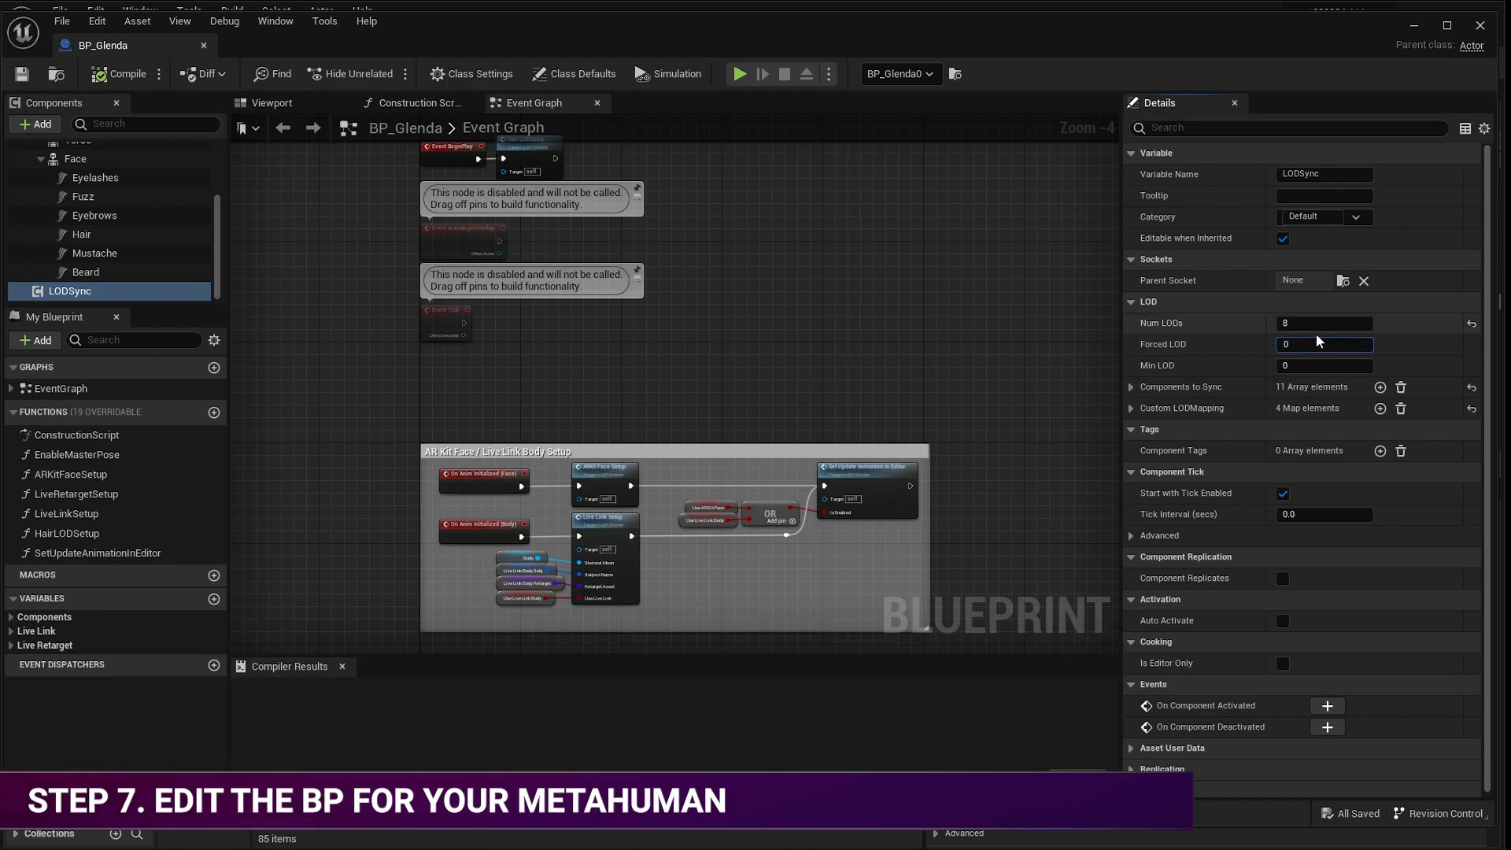
{"action": "key", "text": "Return"}
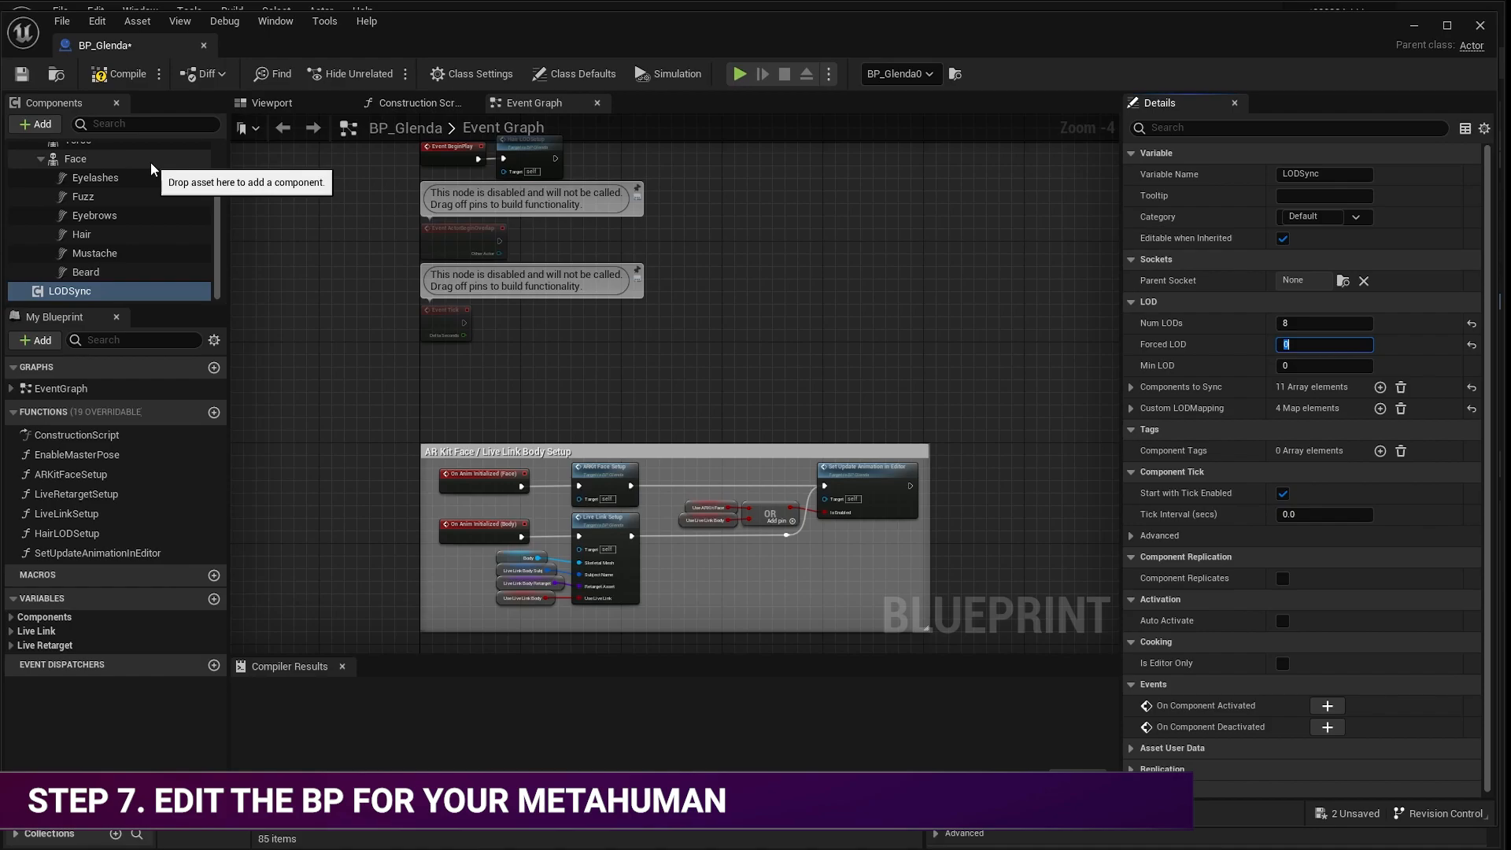
Add a Live Link Skeletal Animation component with Auto Activate enabled to BP_Glenda, and compile the blueprint.
{"action": "left_click", "coordinate": [45, 127]}
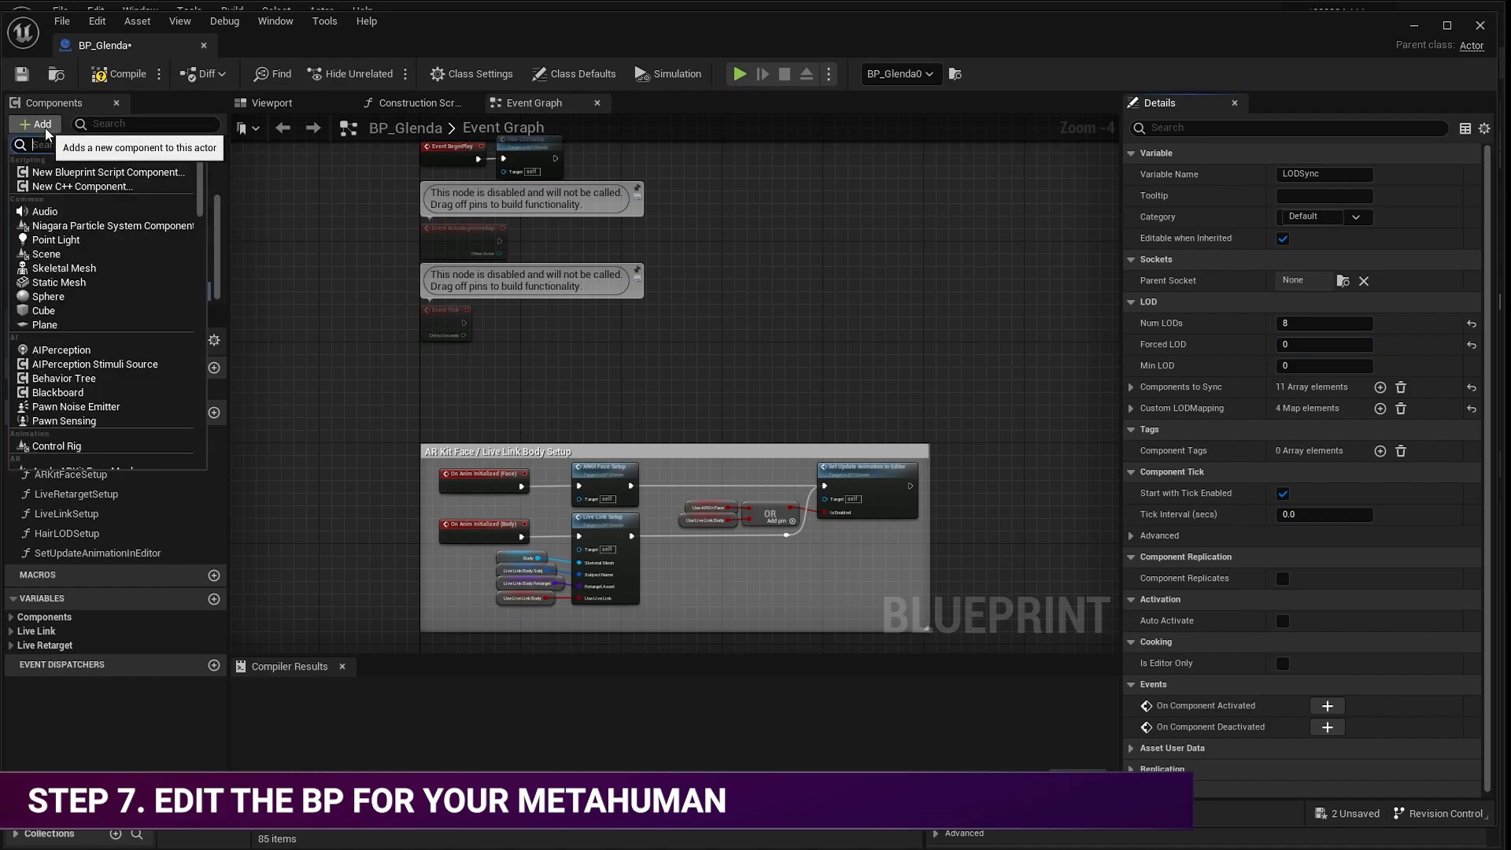
{"action": "type", "text": "live"}
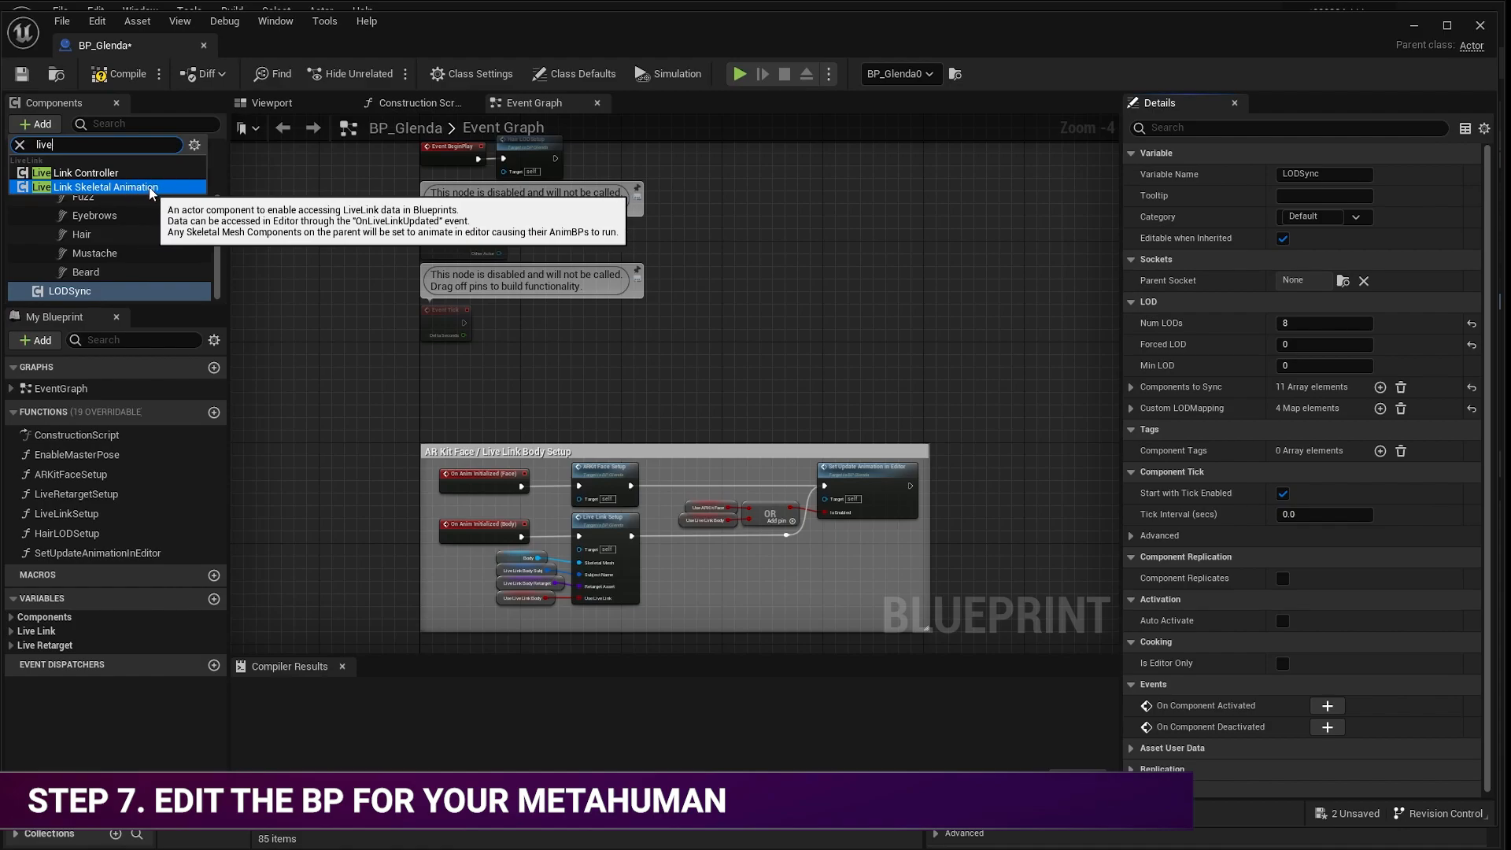
{"action": "left_click", "coordinate": [149, 188]}
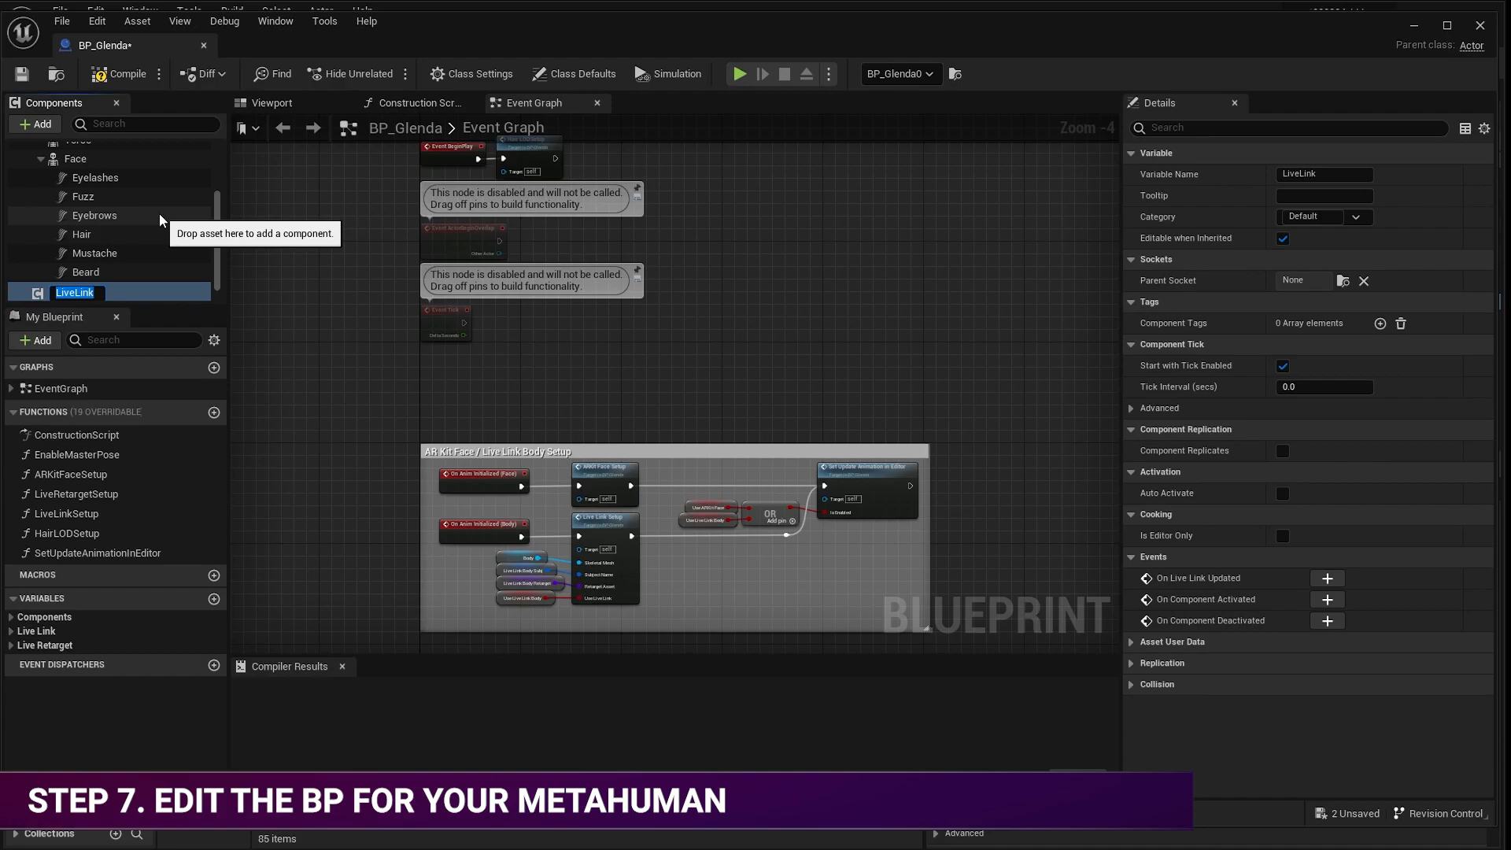
{"action": "key", "text": "Return"}
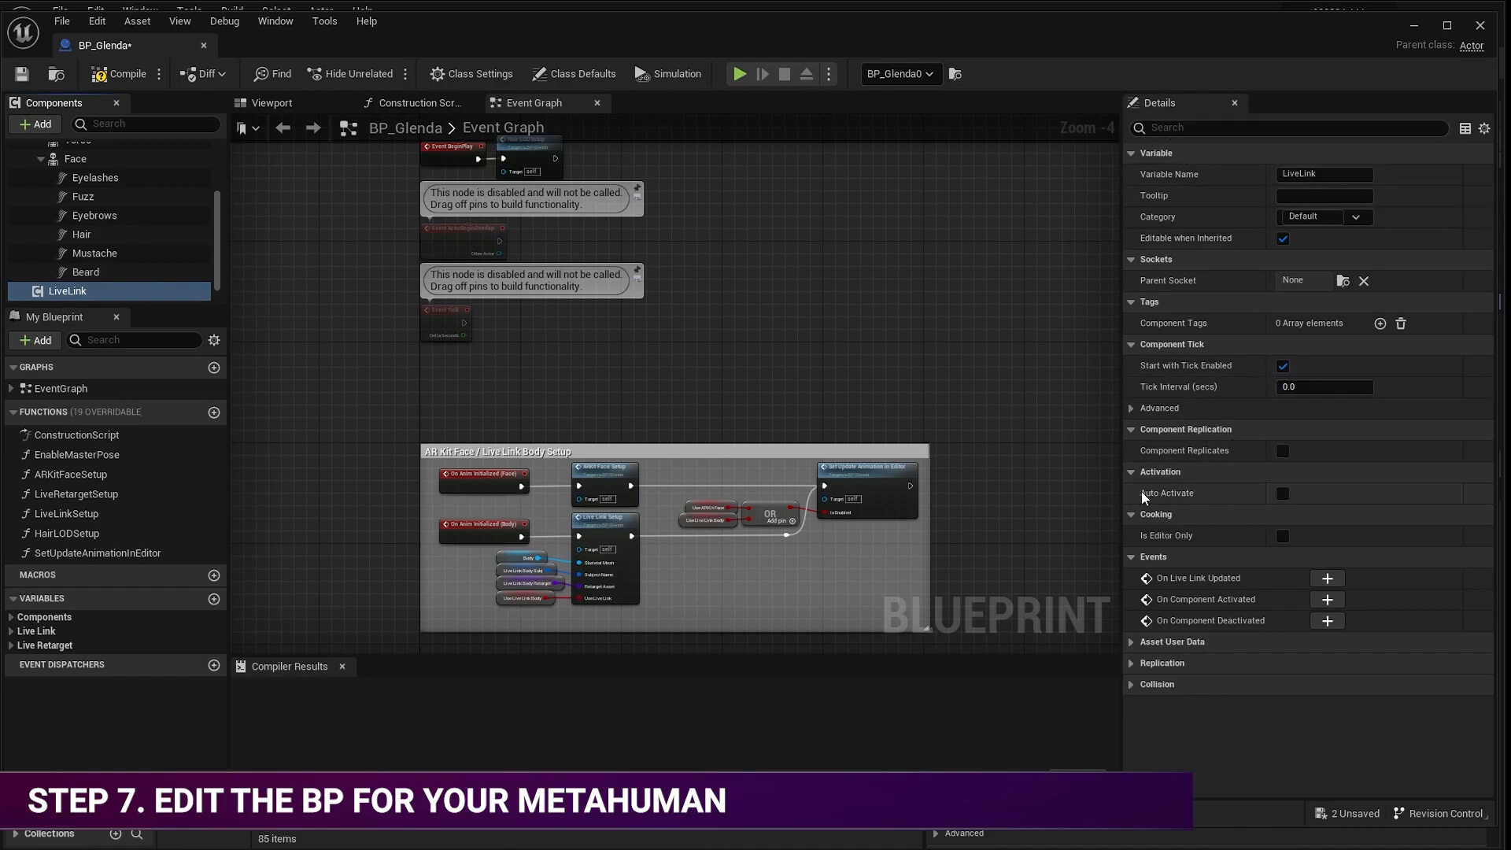
{"action": "left_click", "coordinate": [1284, 494]}
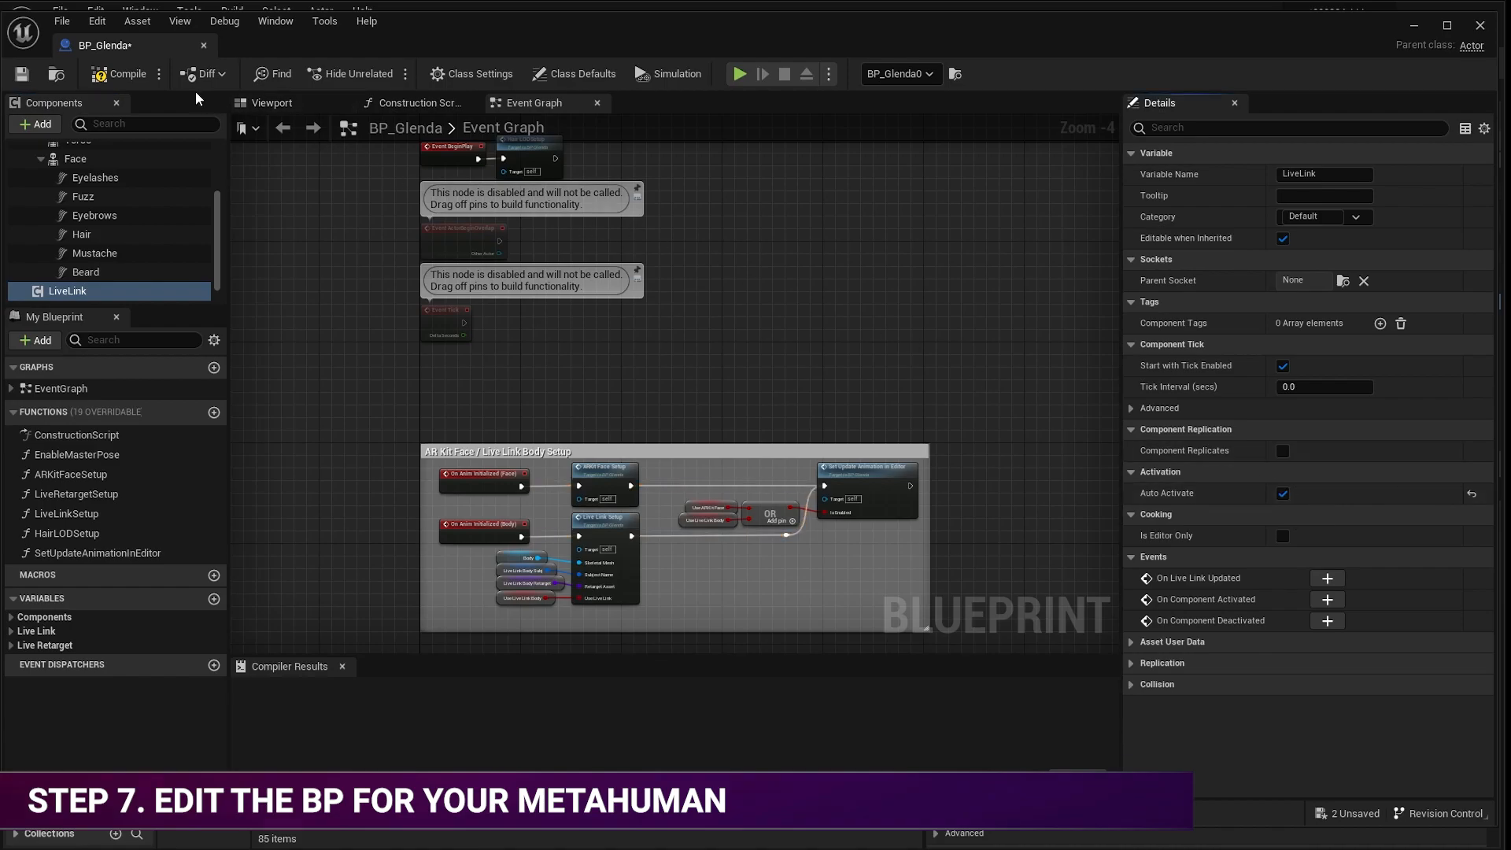
{"action": "left_click", "coordinate": [129, 73]}
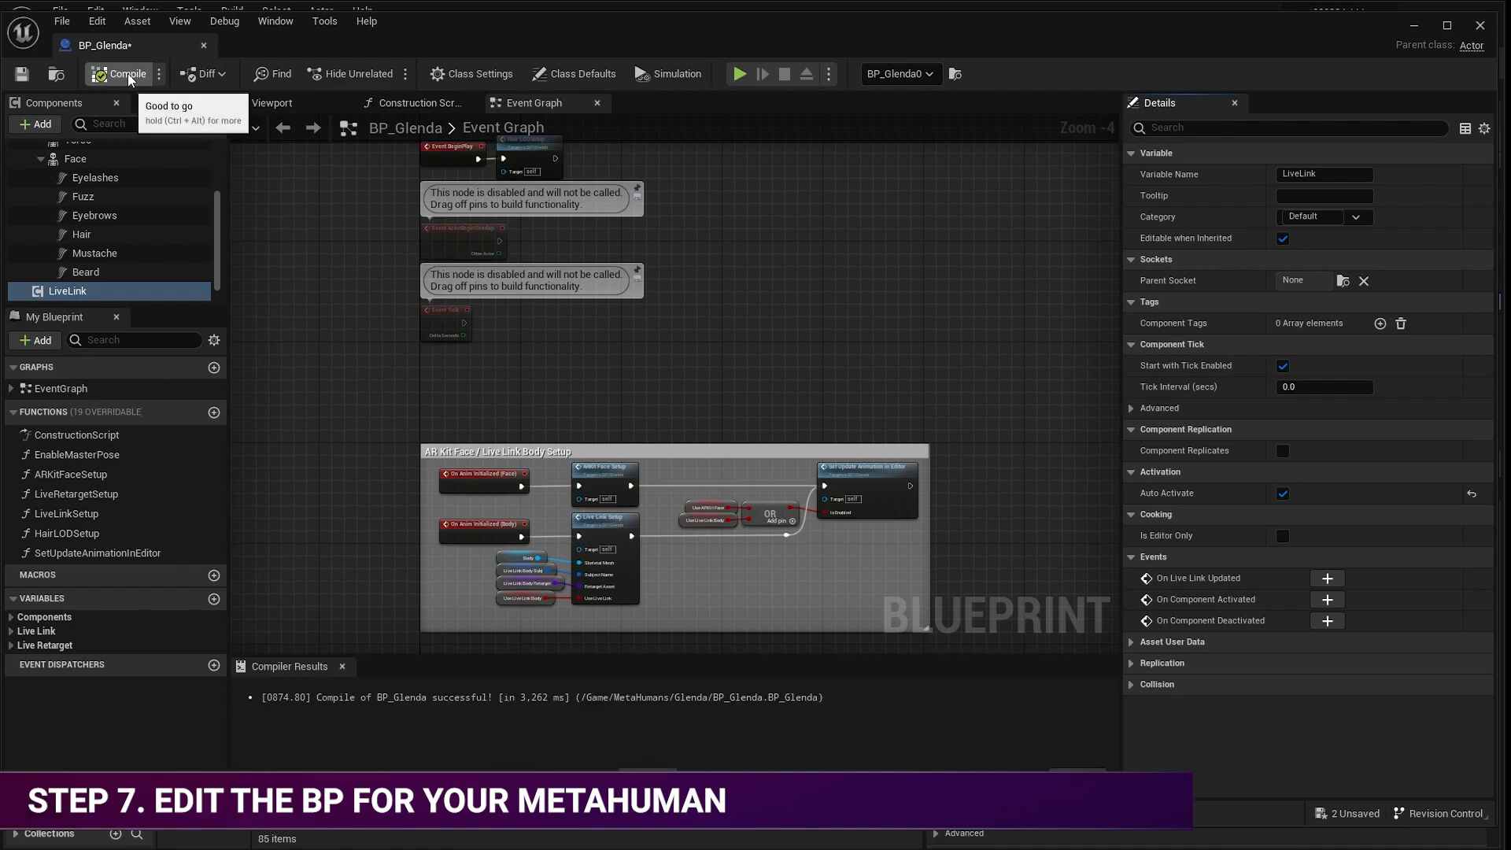
Save the BP_Glenda blueprint and minimize its editor window.
{"action": "left_click", "coordinate": [23, 77]}
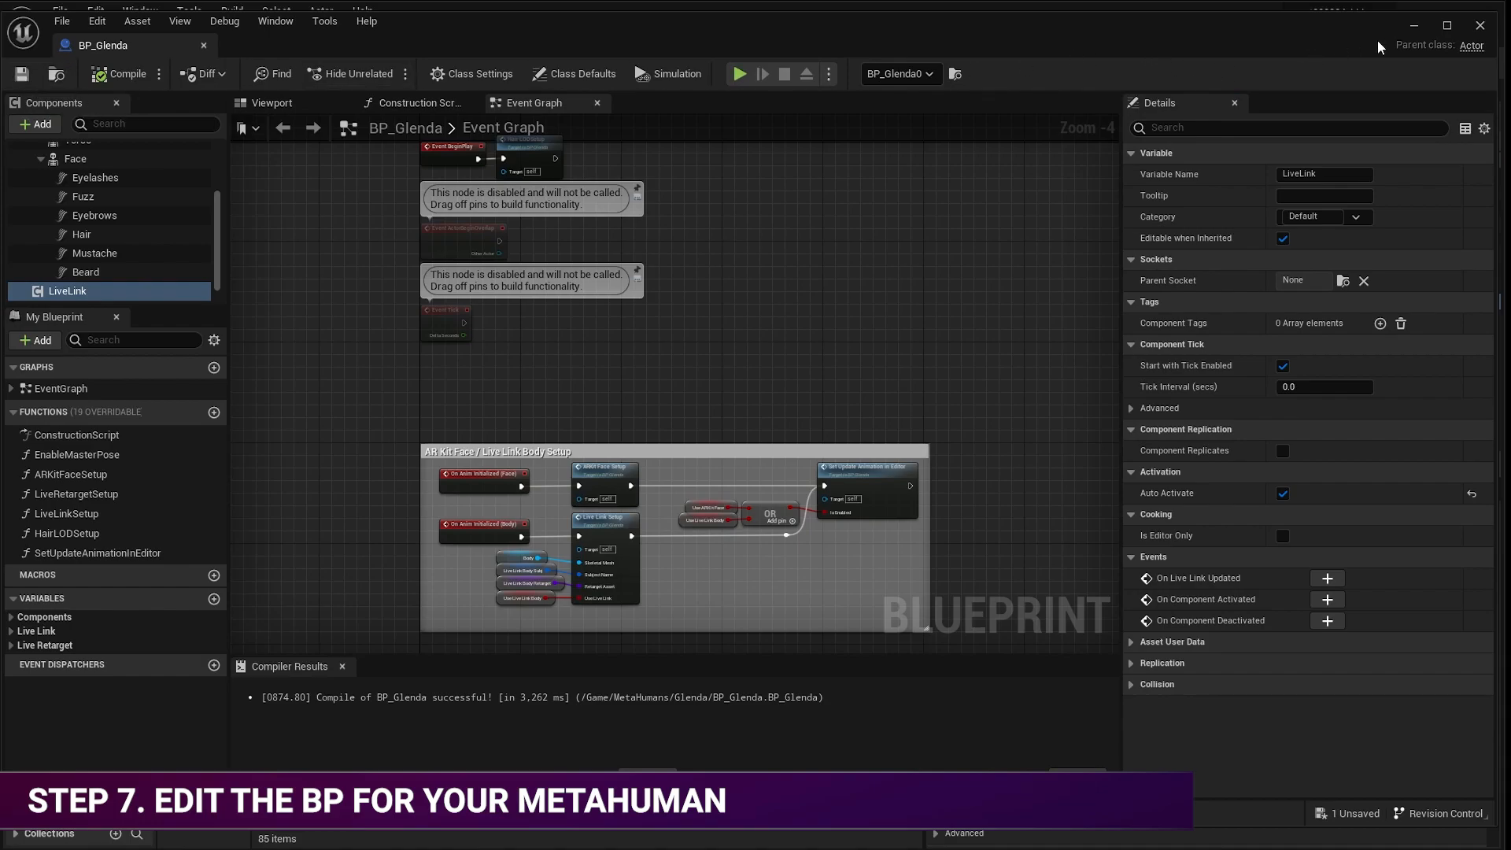
{"action": "left_click", "coordinate": [1417, 29]}
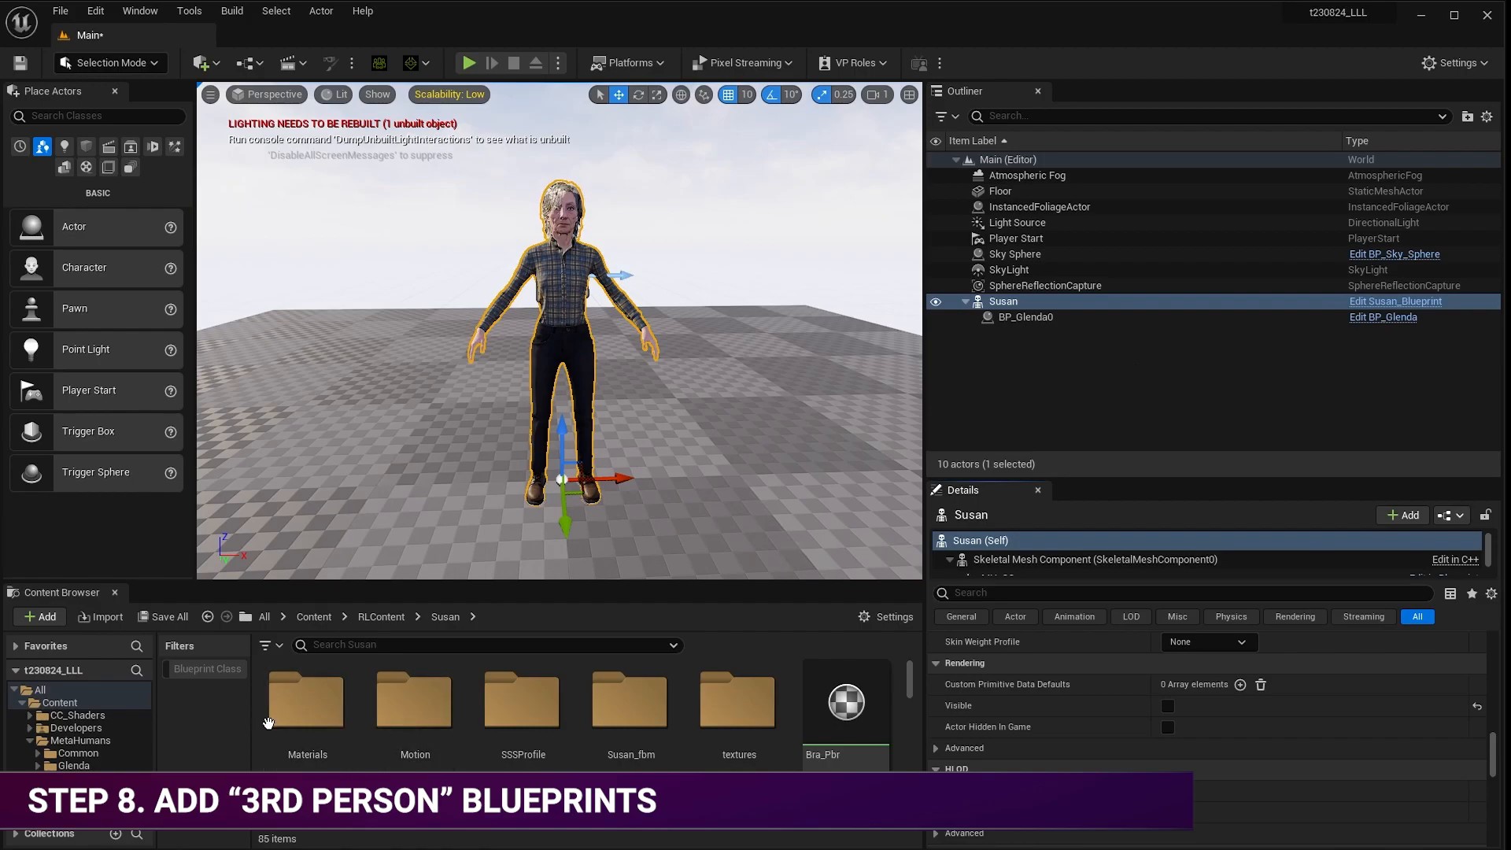
Add the Third Person blueprint content pack to the project from the root Content folder.
{"action": "left_click", "coordinate": [312, 617]}
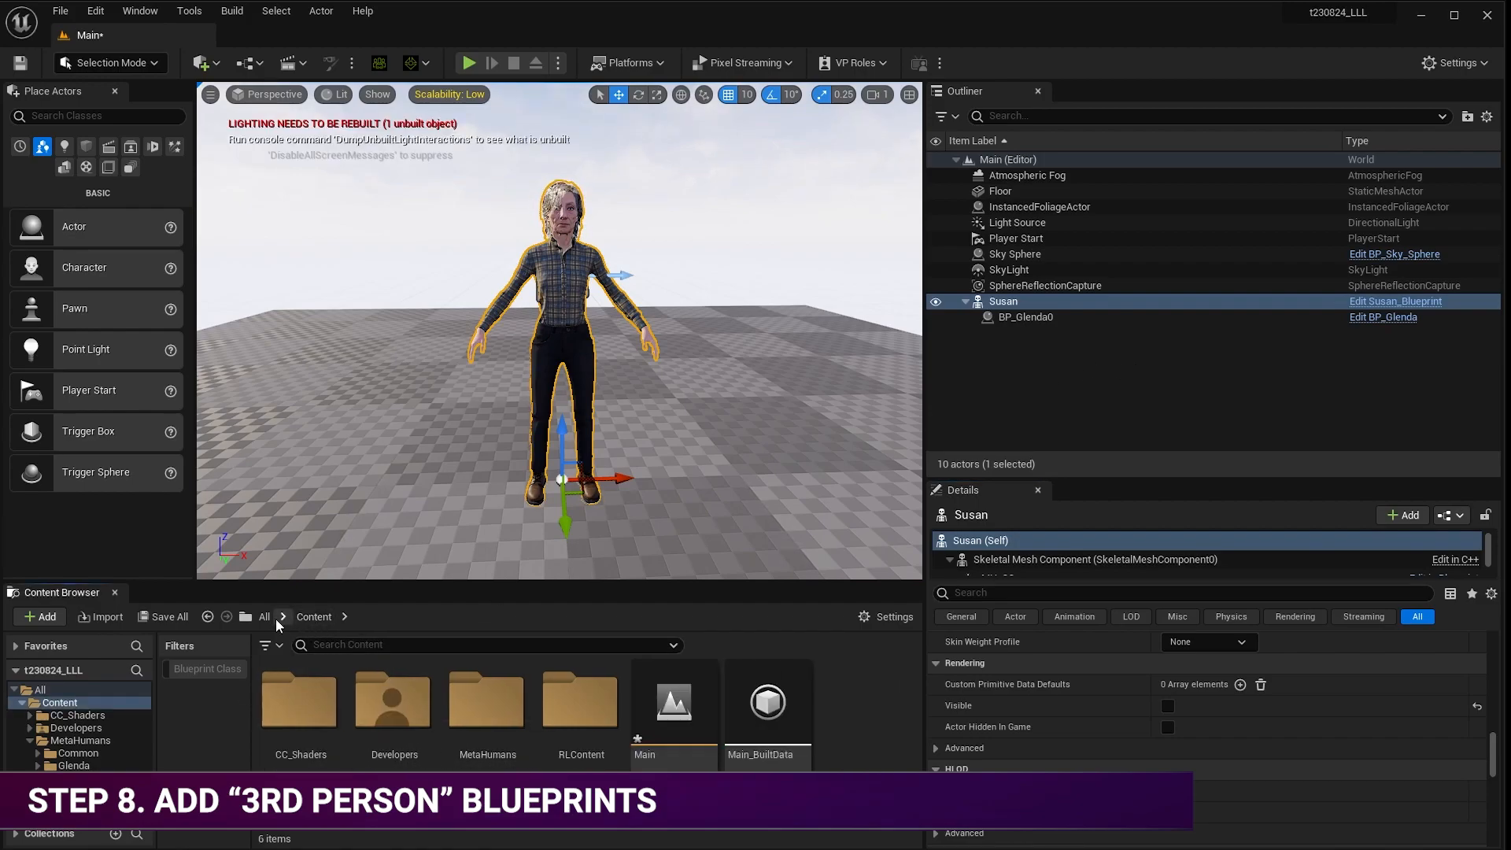
{"action": "left_click", "coordinate": [40, 616]}
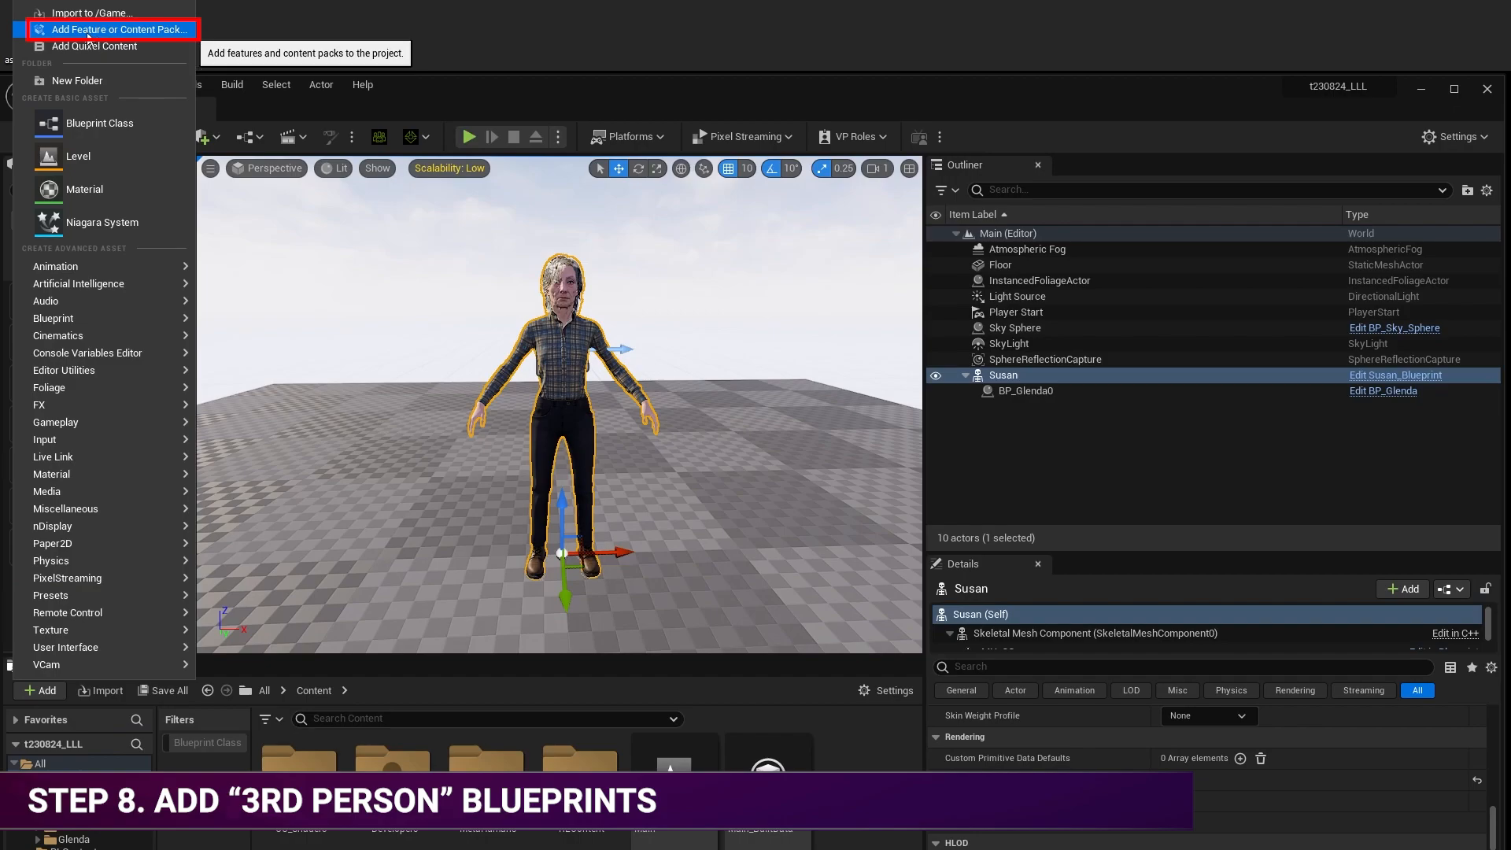
{"action": "left_click", "coordinate": [98, 30]}
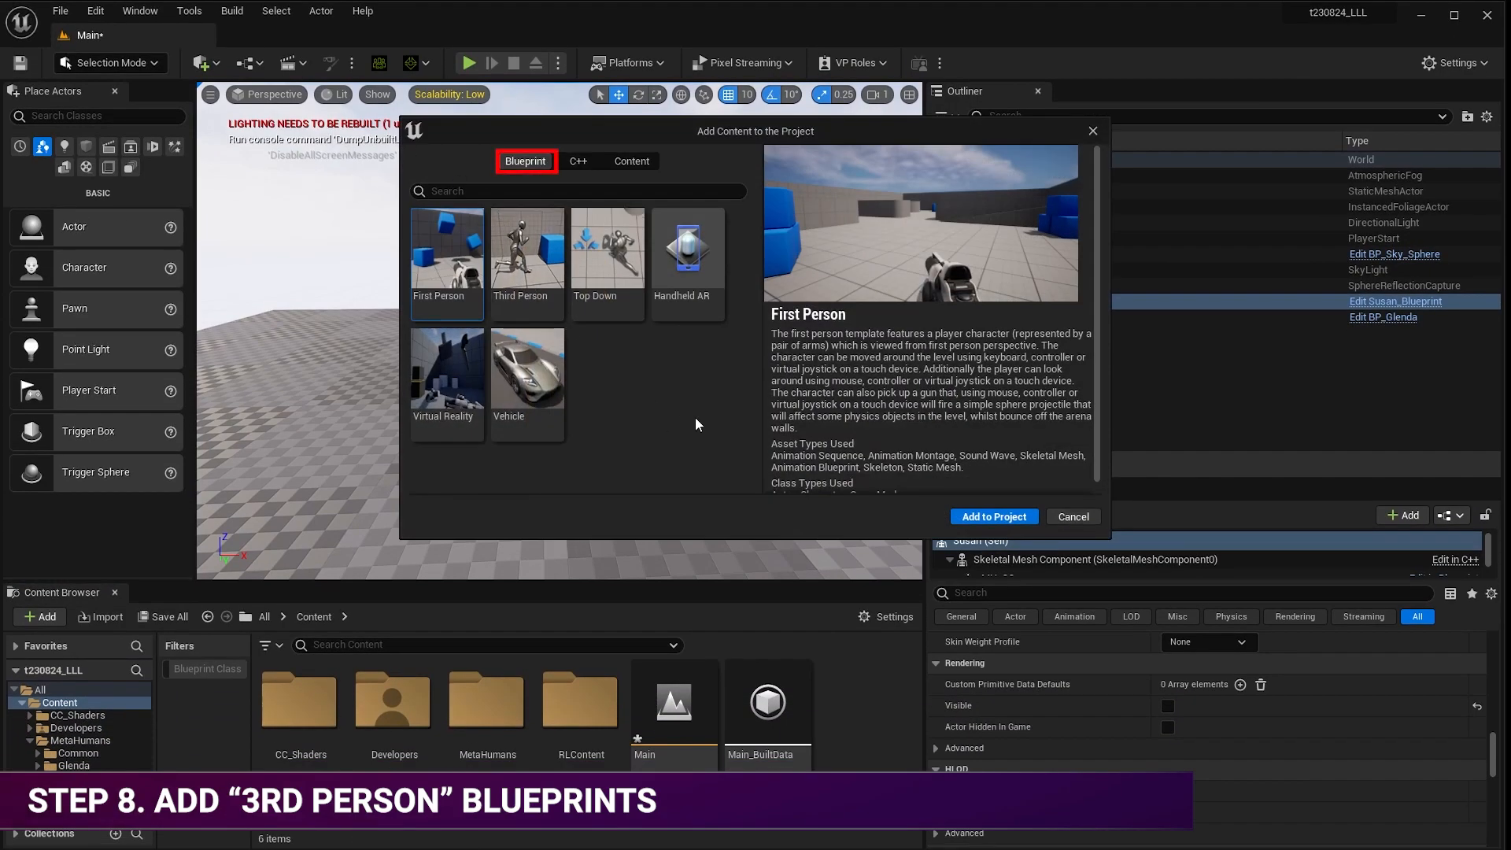
{"action": "left_click", "coordinate": [530, 252]}
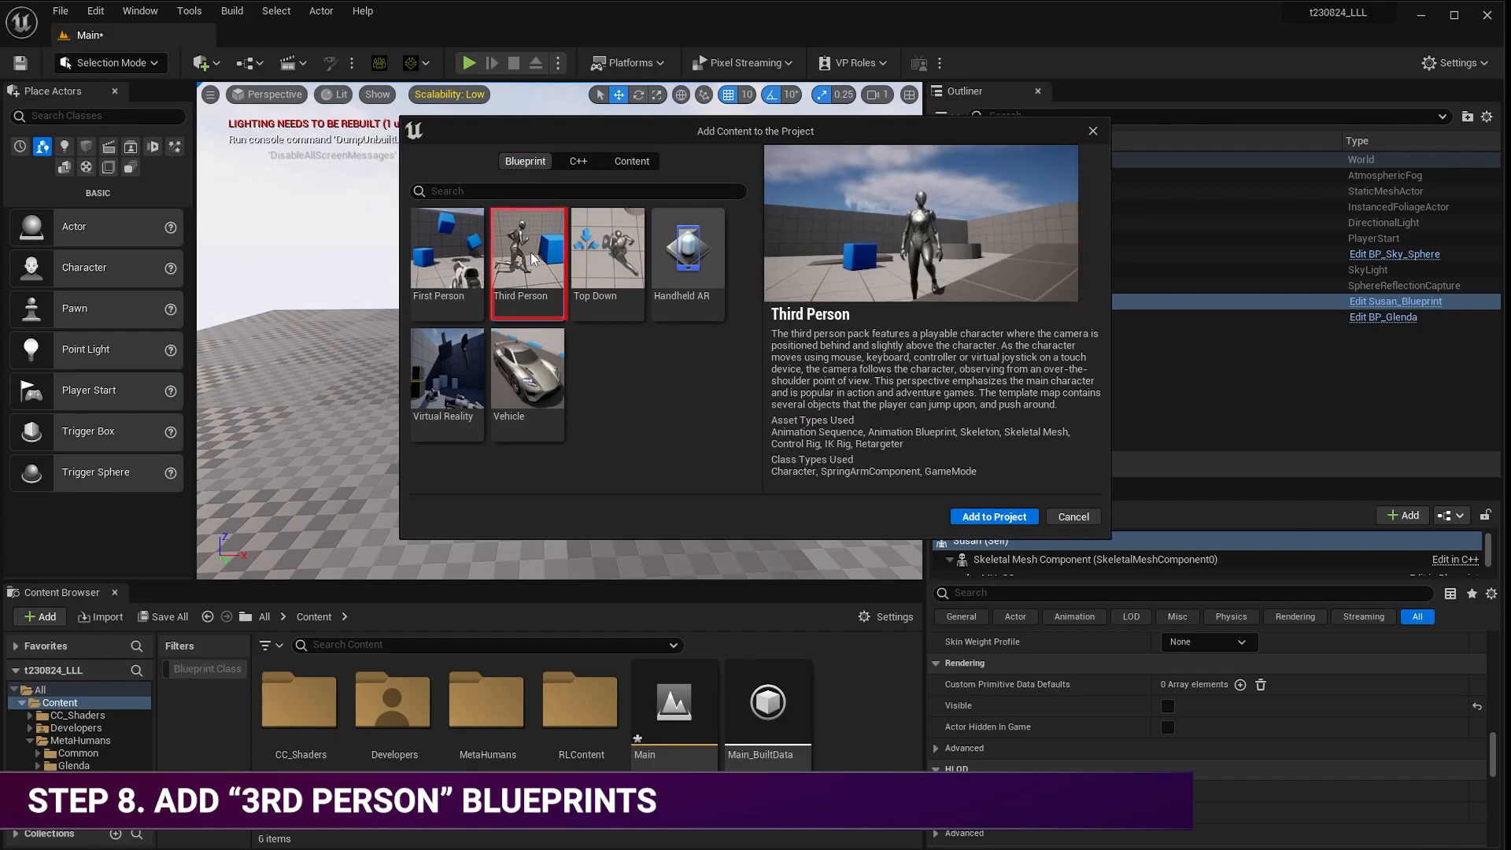
{"action": "left_click", "coordinate": [992, 516]}
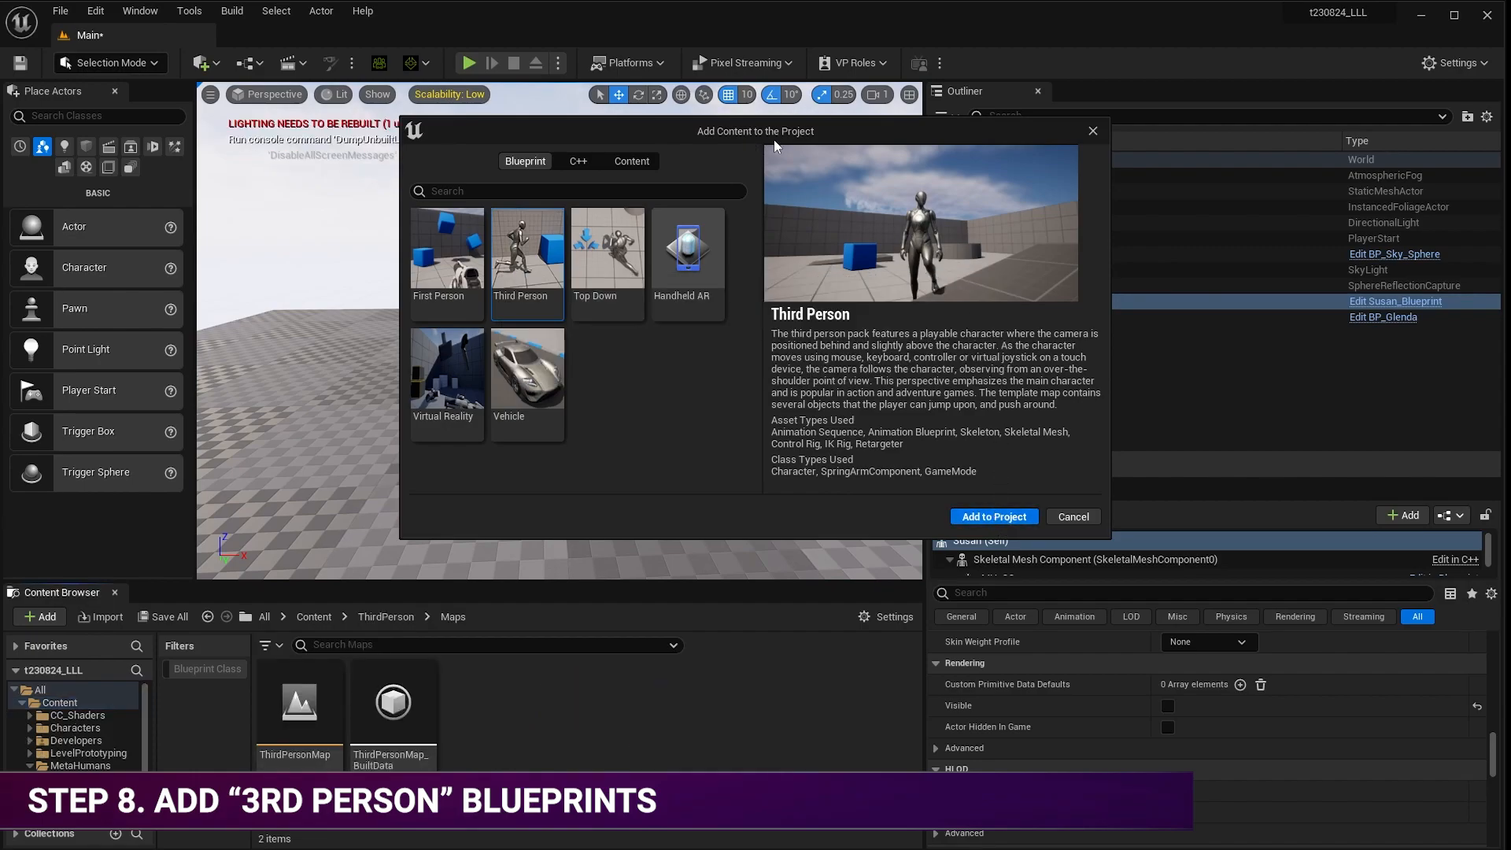
{"action": "left_click", "coordinate": [1094, 131]}
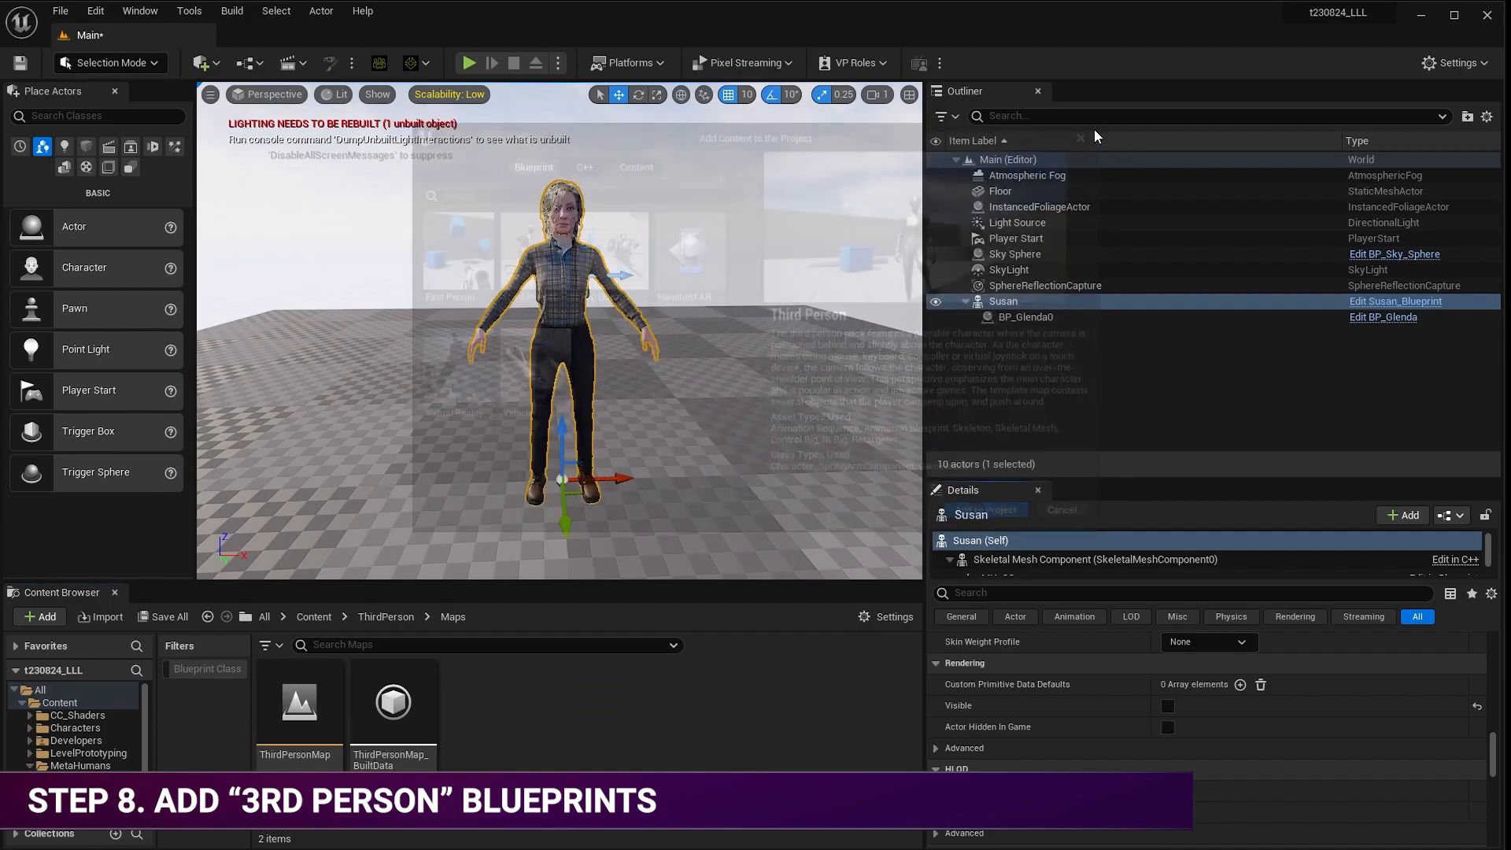
Return to the root Content folder and save all project changes.
{"action": "left_click", "coordinate": [313, 618]}
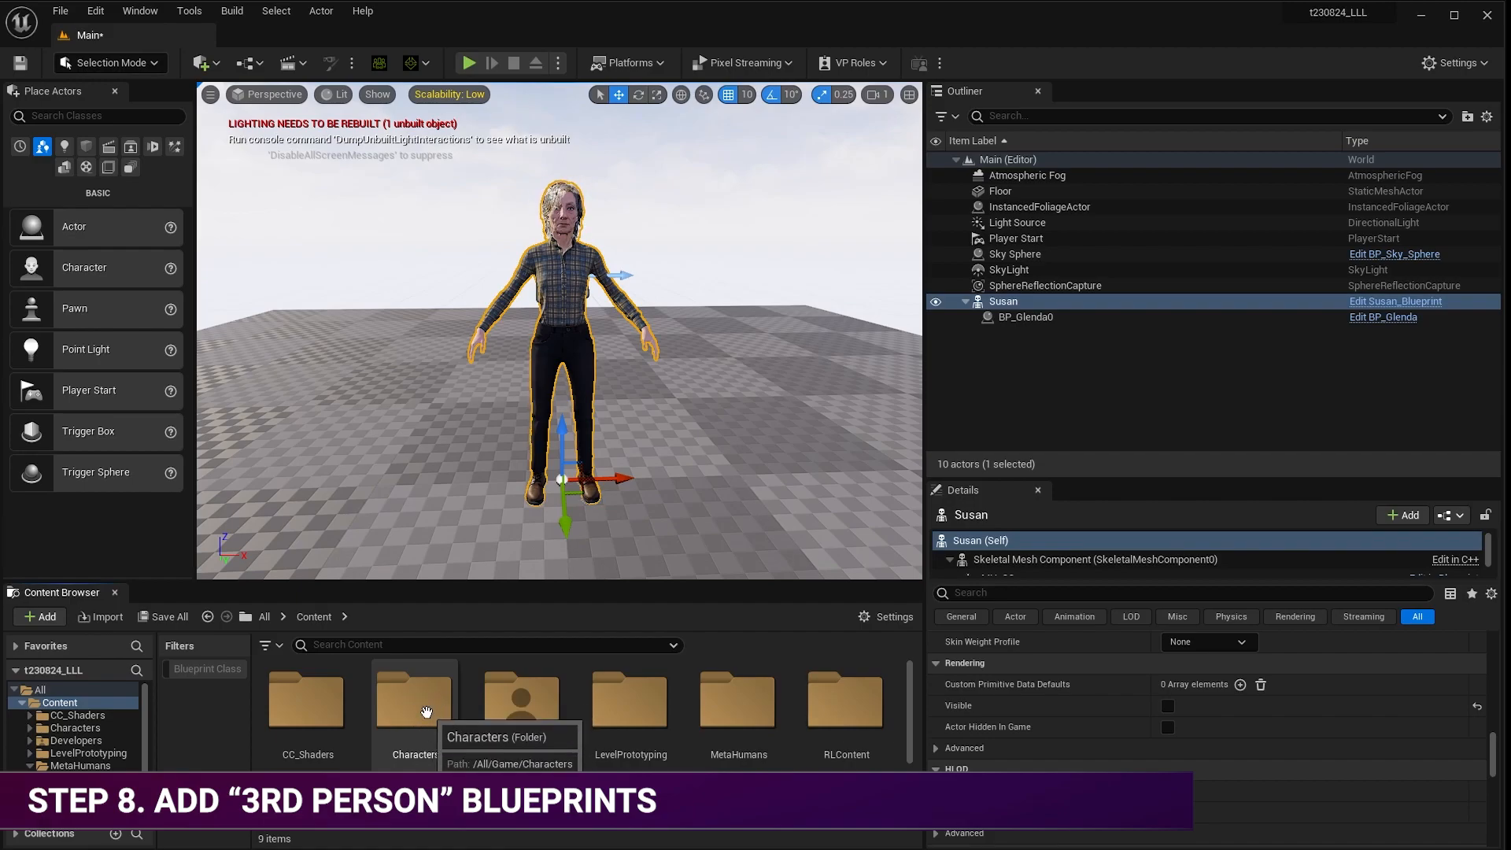
{"action": "left_click", "coordinate": [60, 11]}
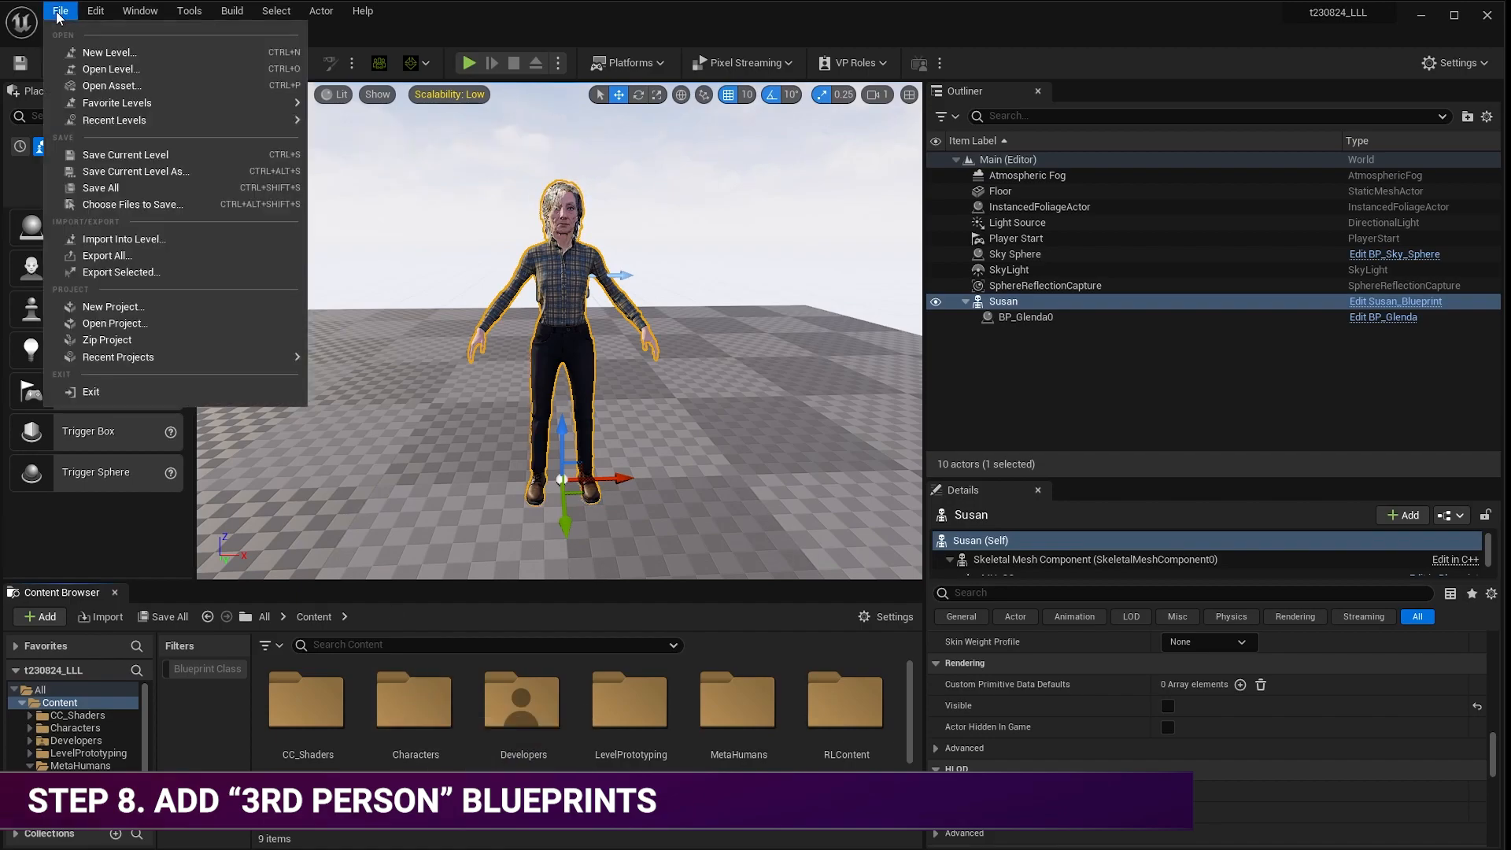
{"action": "left_click", "coordinate": [106, 189]}
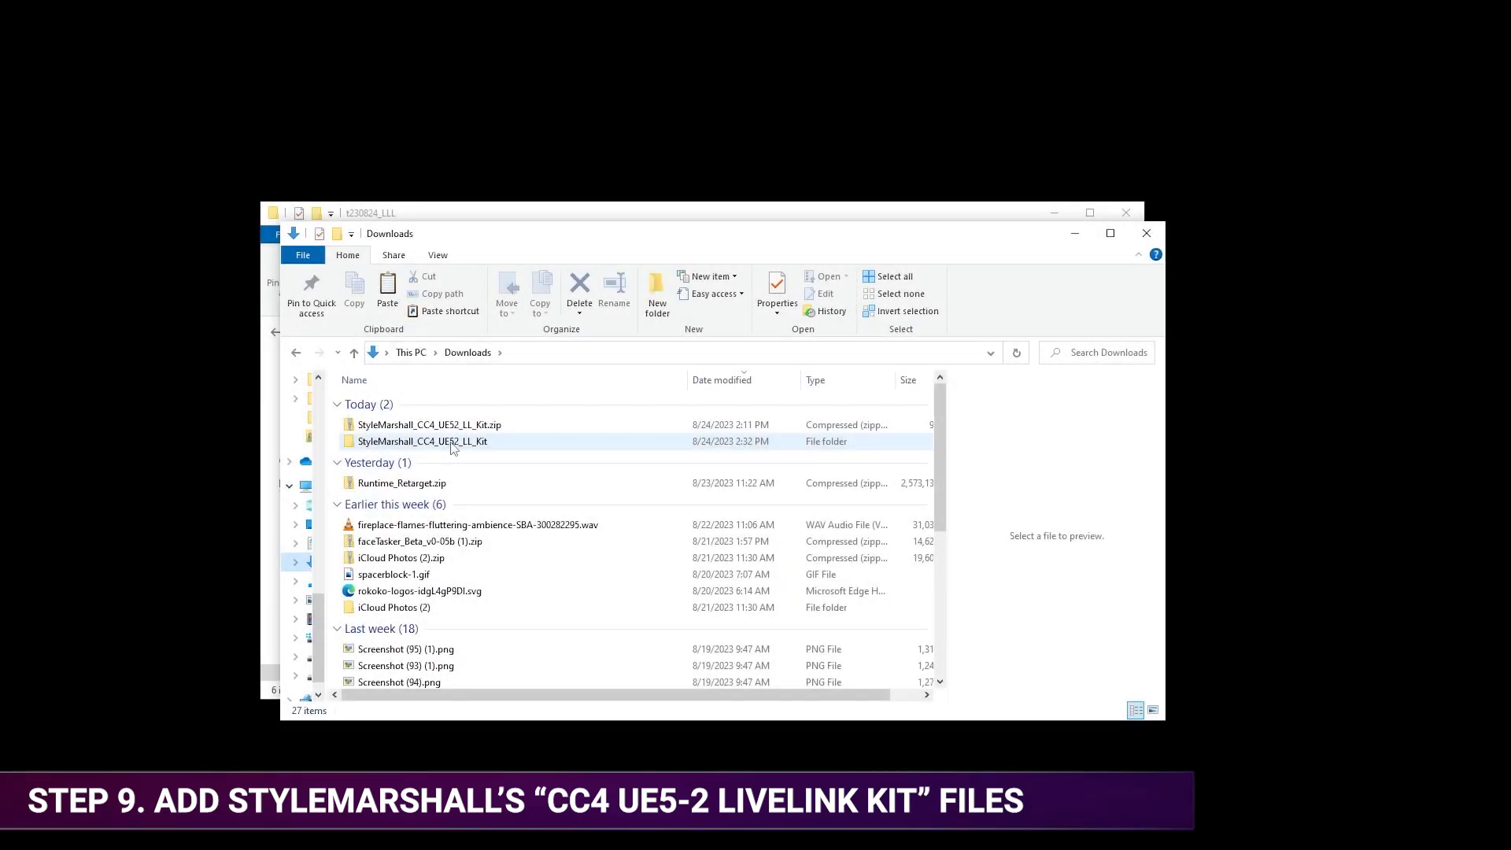
In File Explorer, copy the Content folder from StyleMarshall_CC4_UE52_LL_Kit in Downloads into the t230824_LLL project folder.
{"action": "double_click", "coordinate": [452, 443]}
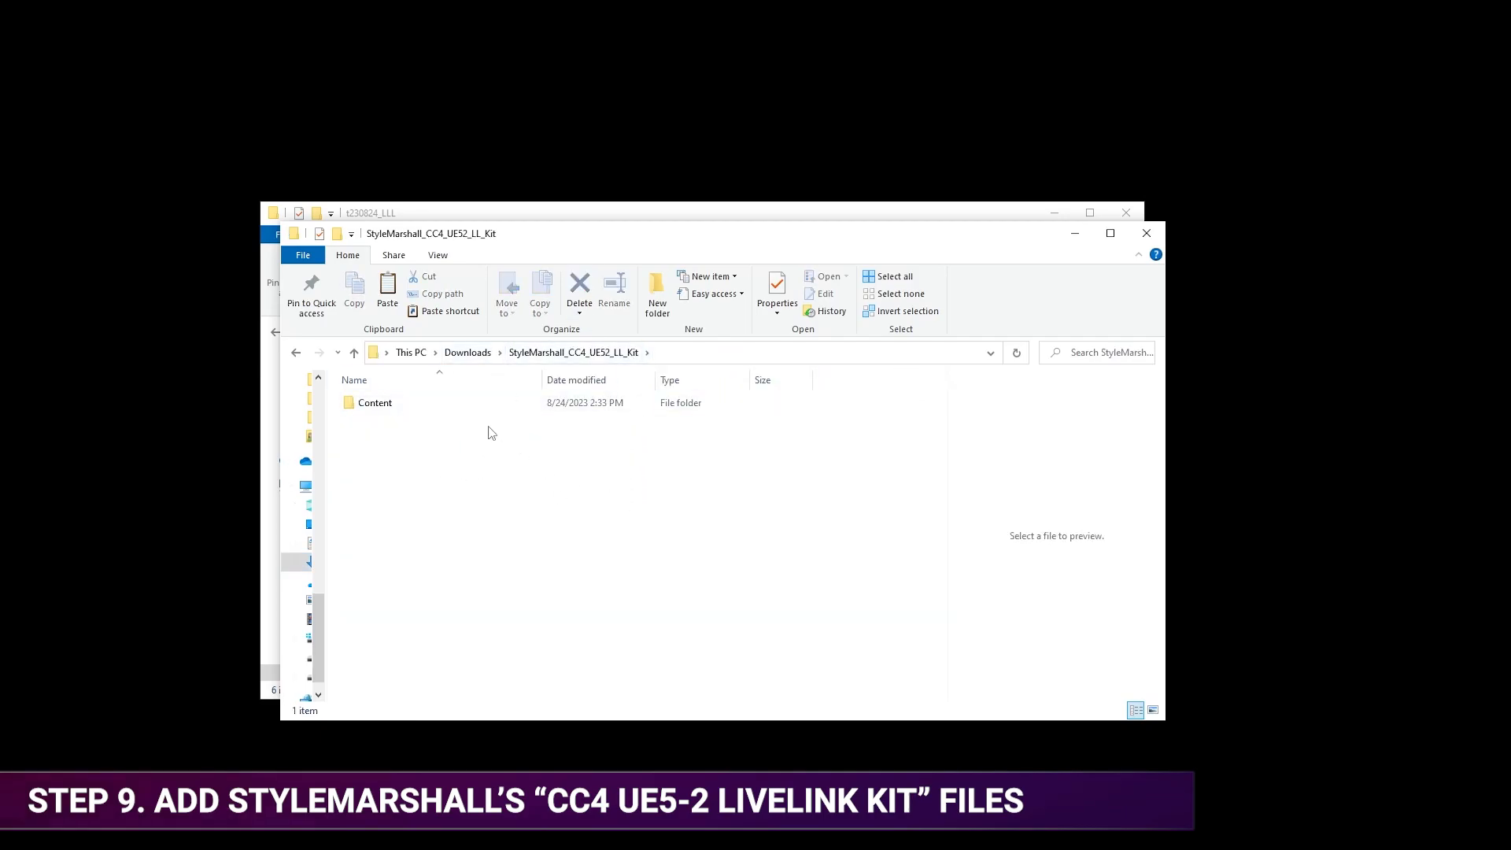
{"action": "left_click", "coordinate": [379, 409]}
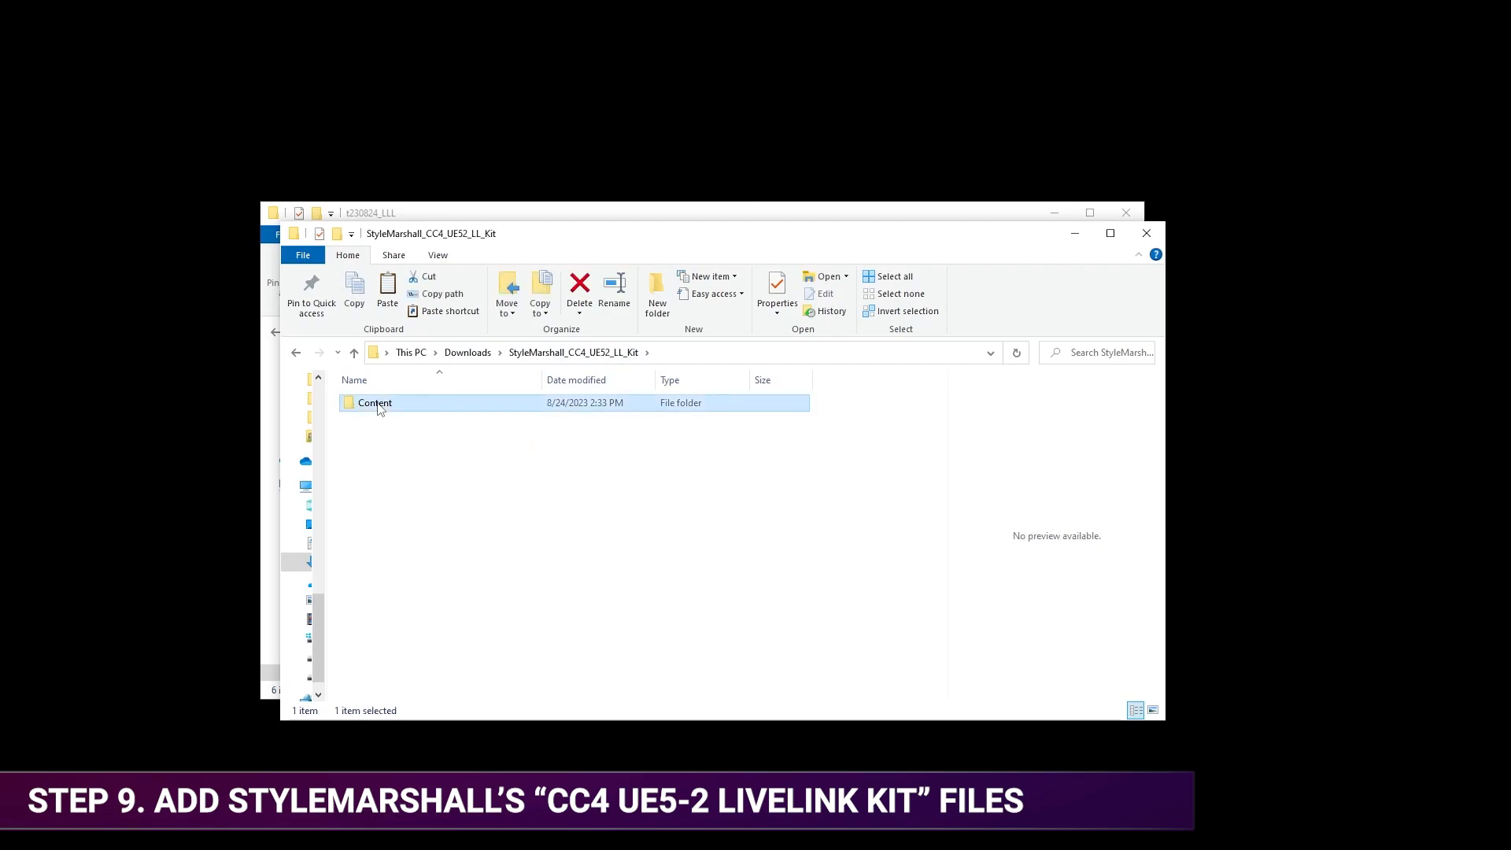
{"action": "left_click", "coordinate": [463, 214]}
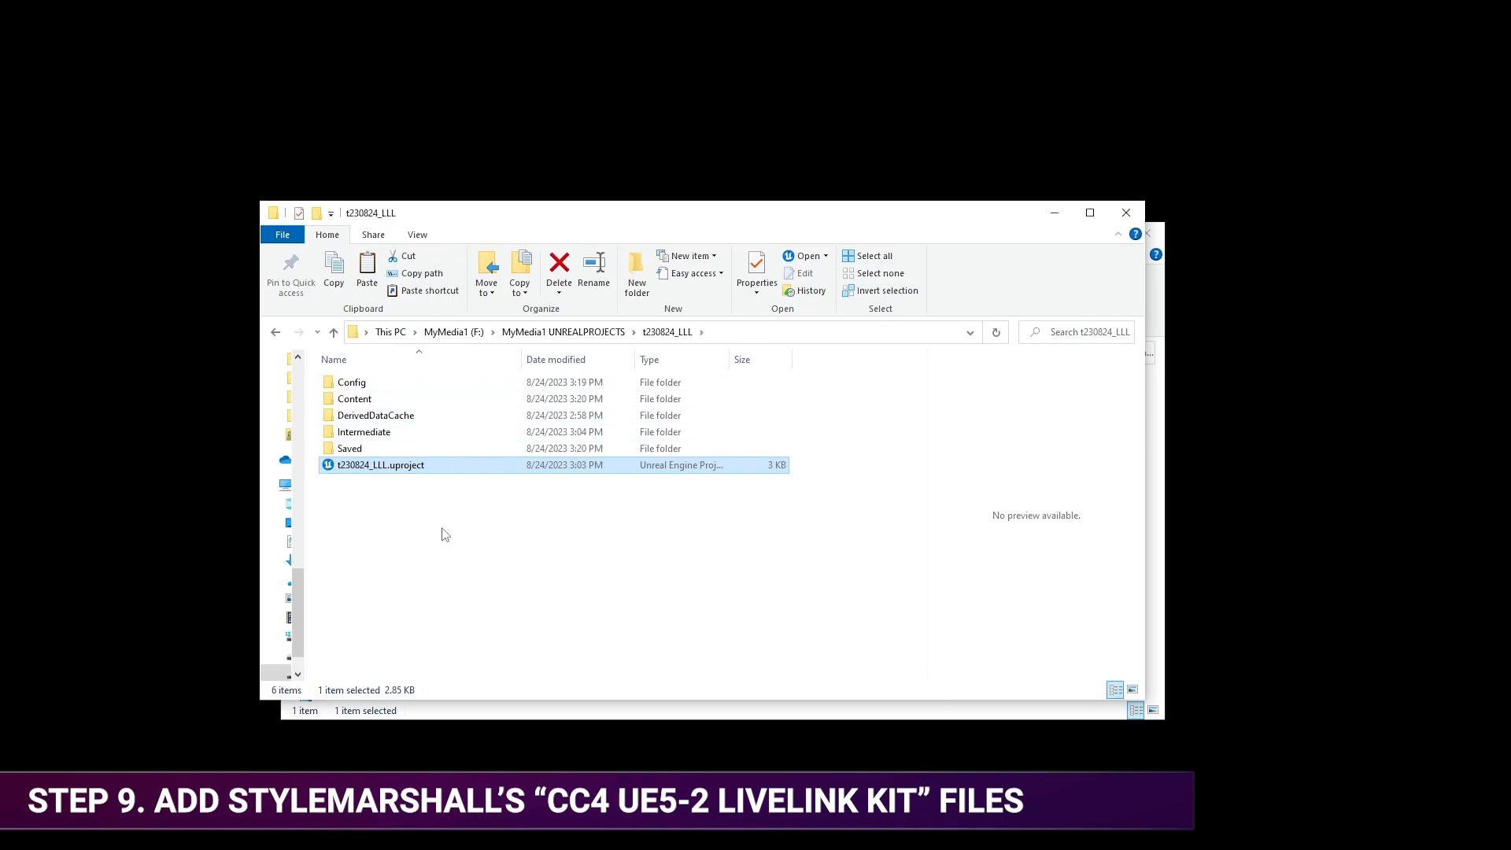
{"action": "key", "text": "ctrl+v"}
Reopen the t230824_LLL project in Unreal Engine, restore the previously open asset editor, and minimize its window.
{"action": "double_click", "coordinate": [396, 467]}
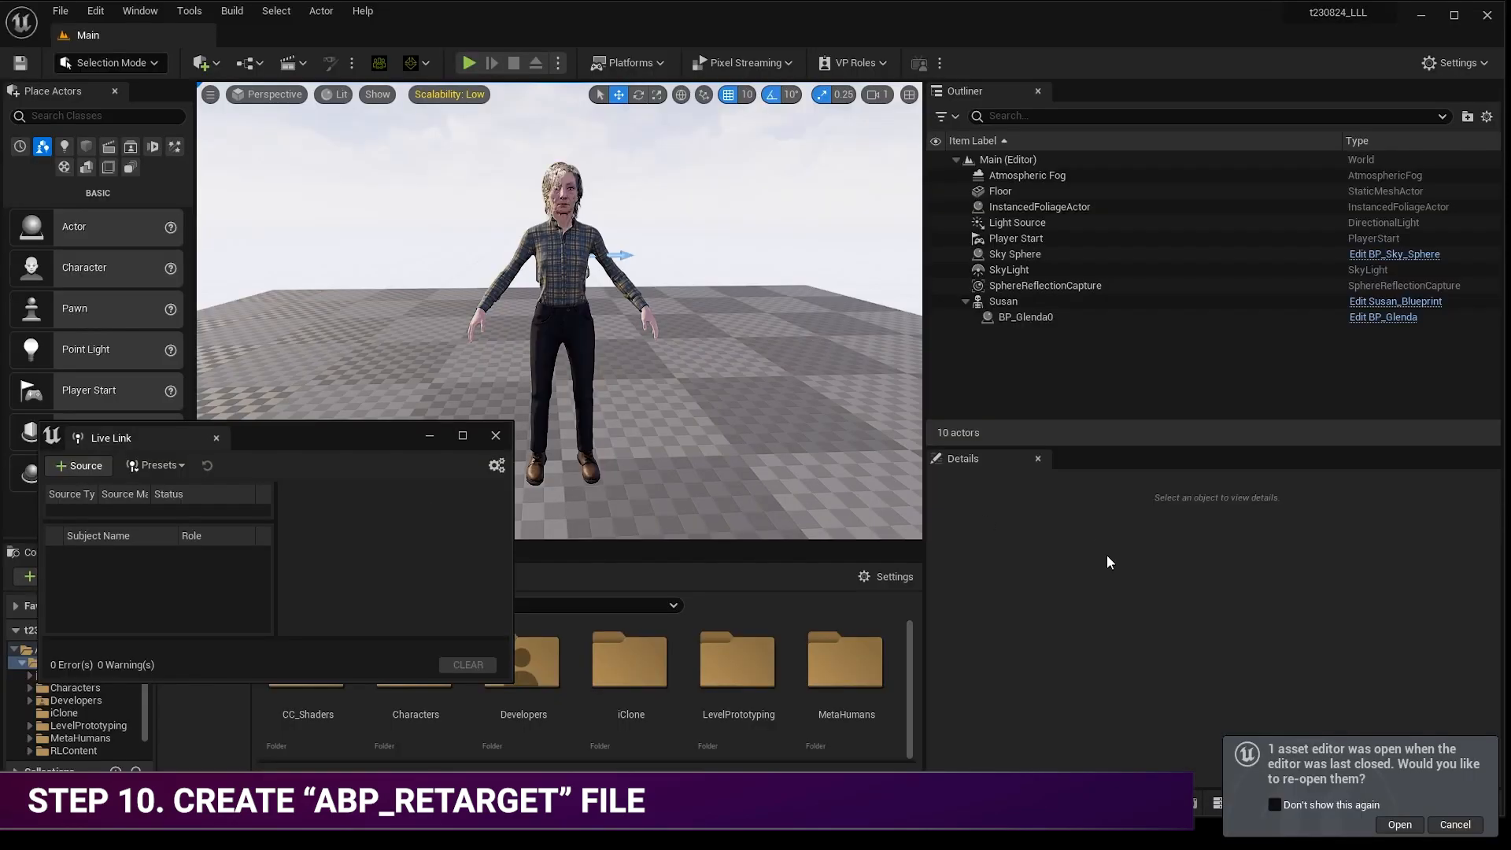
{"action": "left_click", "coordinate": [1399, 825]}
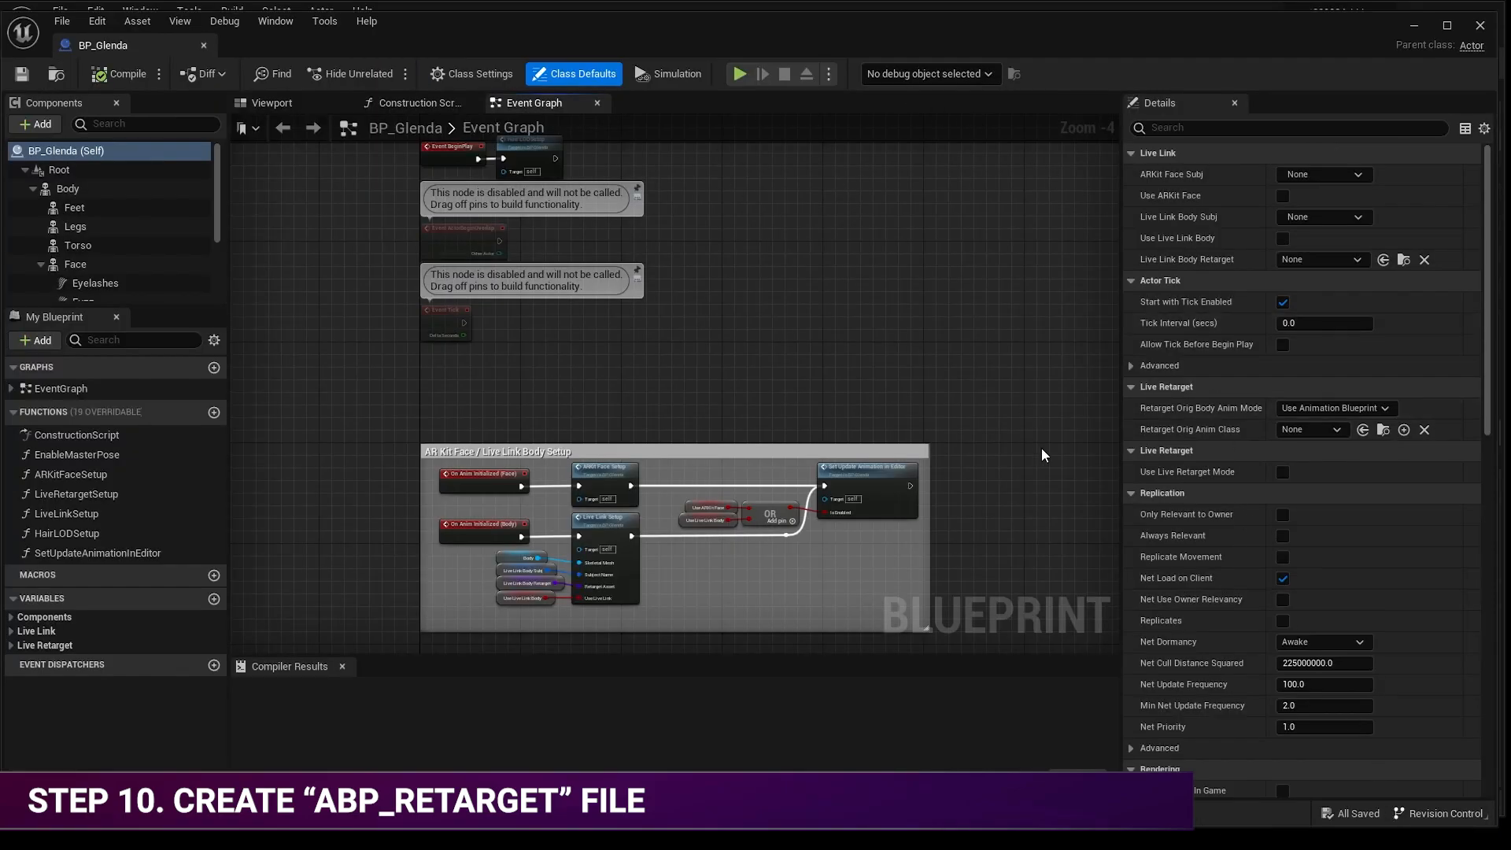
{"action": "left_click", "coordinate": [1414, 26]}
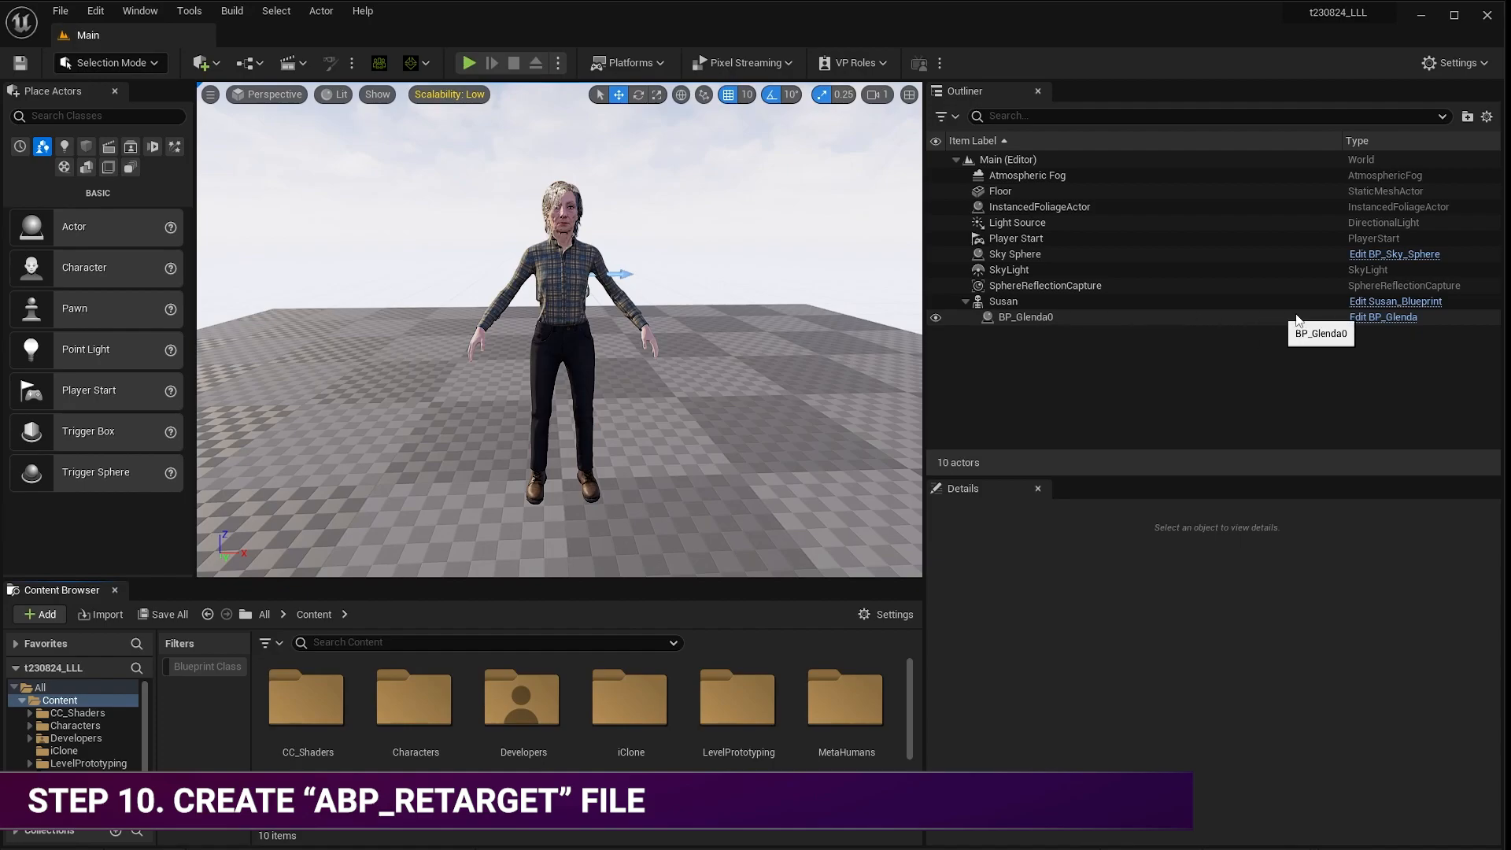
Open the skeletal mesh of BP_Glenda's Body component, switch to its skeleton, and locate that skeleton asset in the Content Browser.
{"action": "left_click", "coordinate": [1370, 317]}
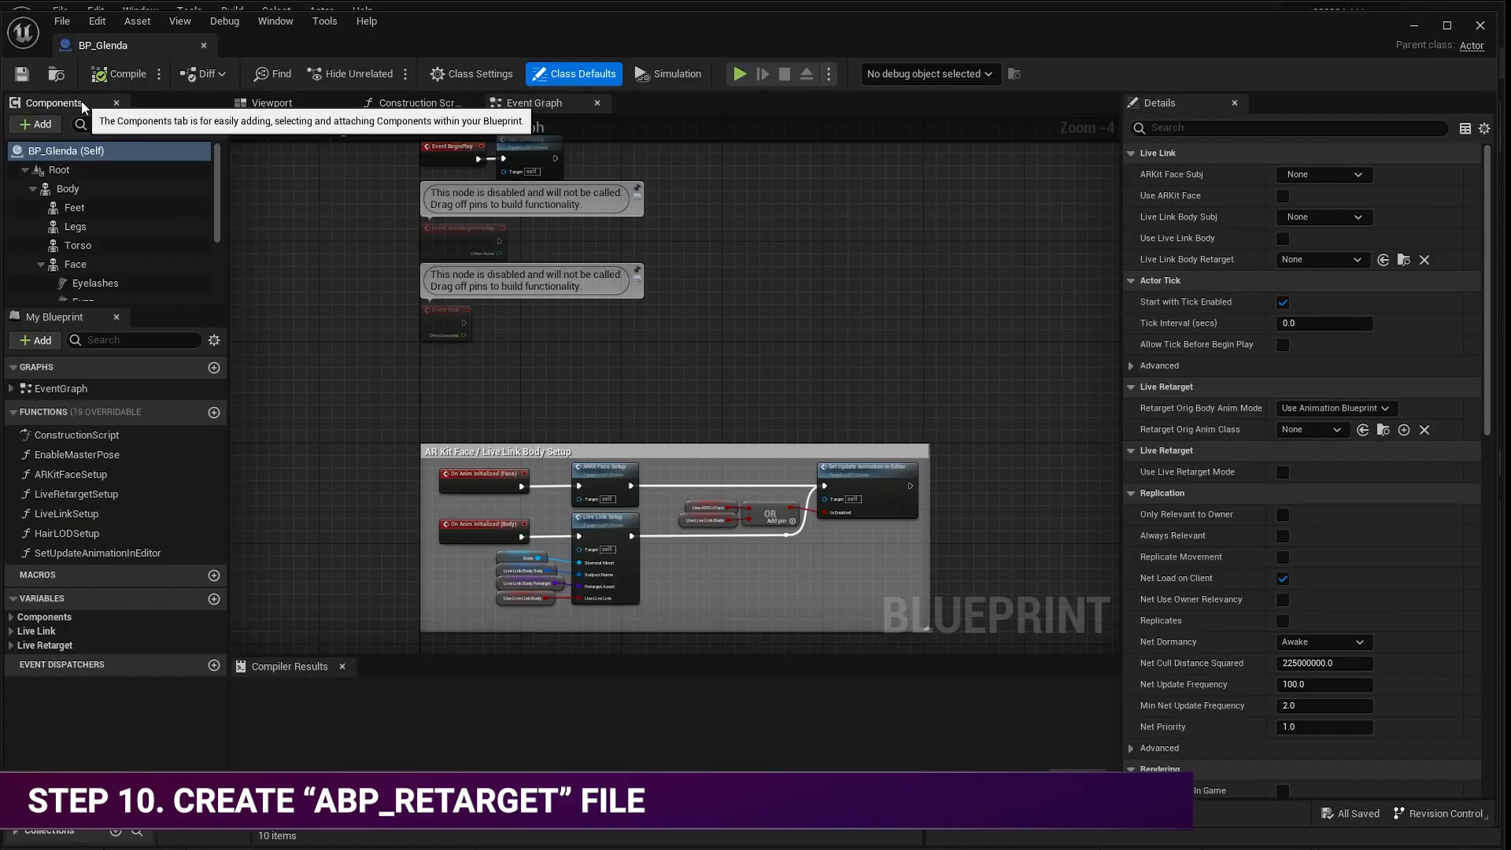
{"action": "left_click", "coordinate": [69, 190]}
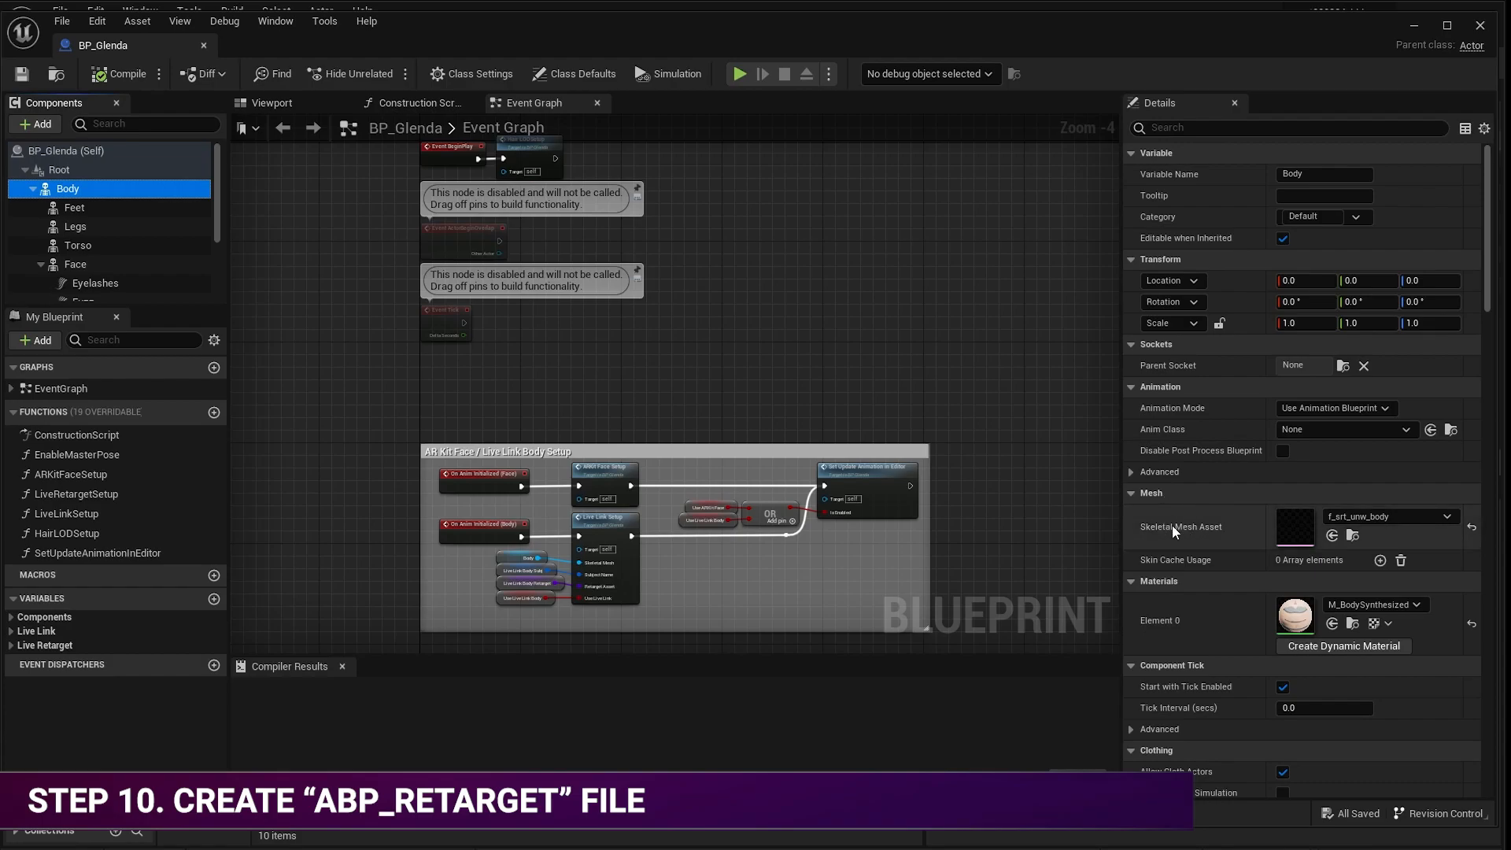
{"action": "double_click", "coordinate": [1299, 532]}
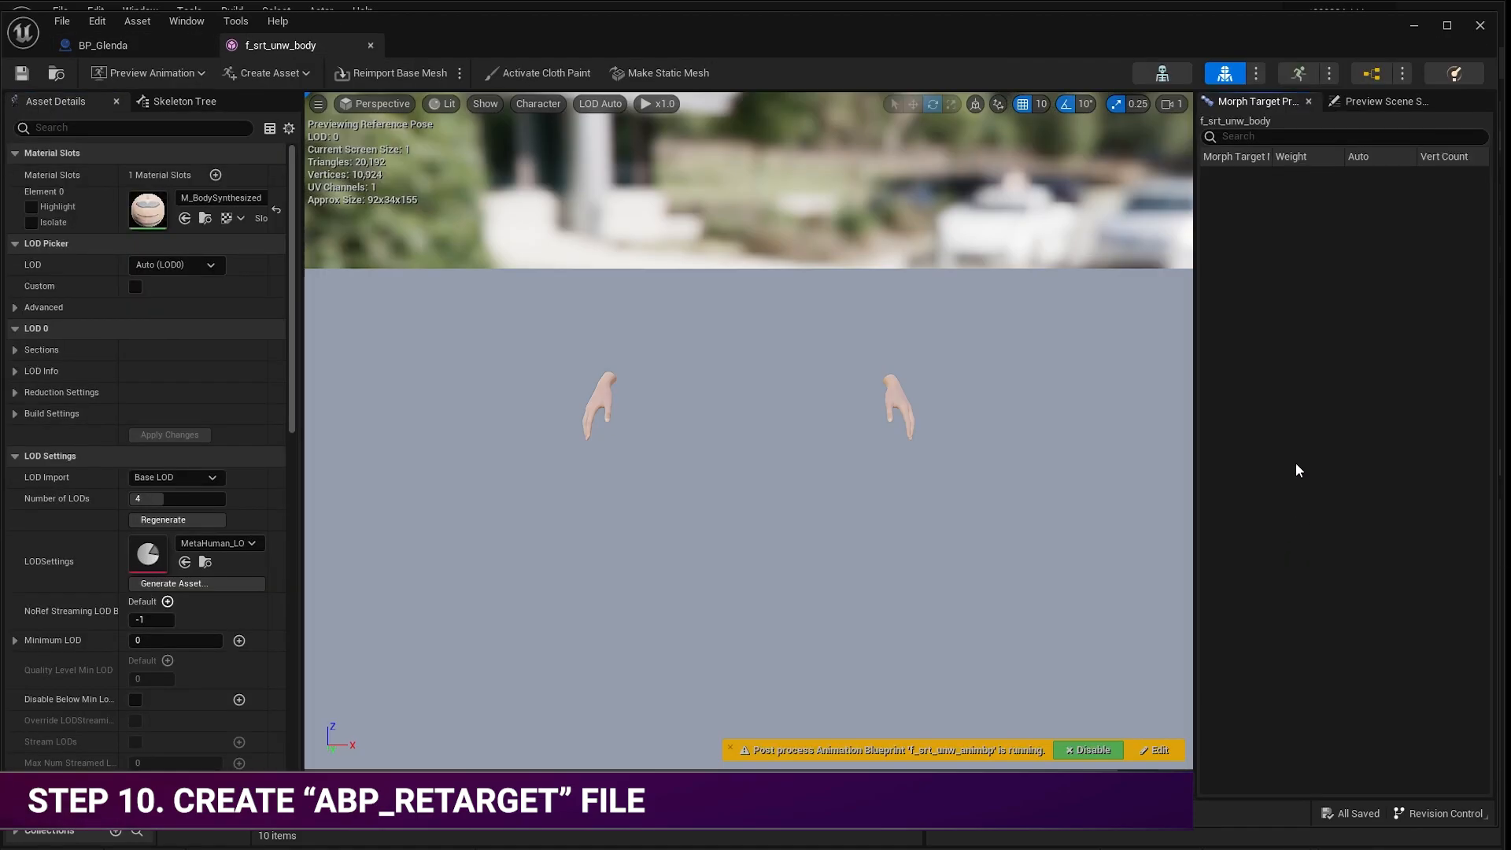
{"action": "left_click", "coordinate": [1168, 80]}
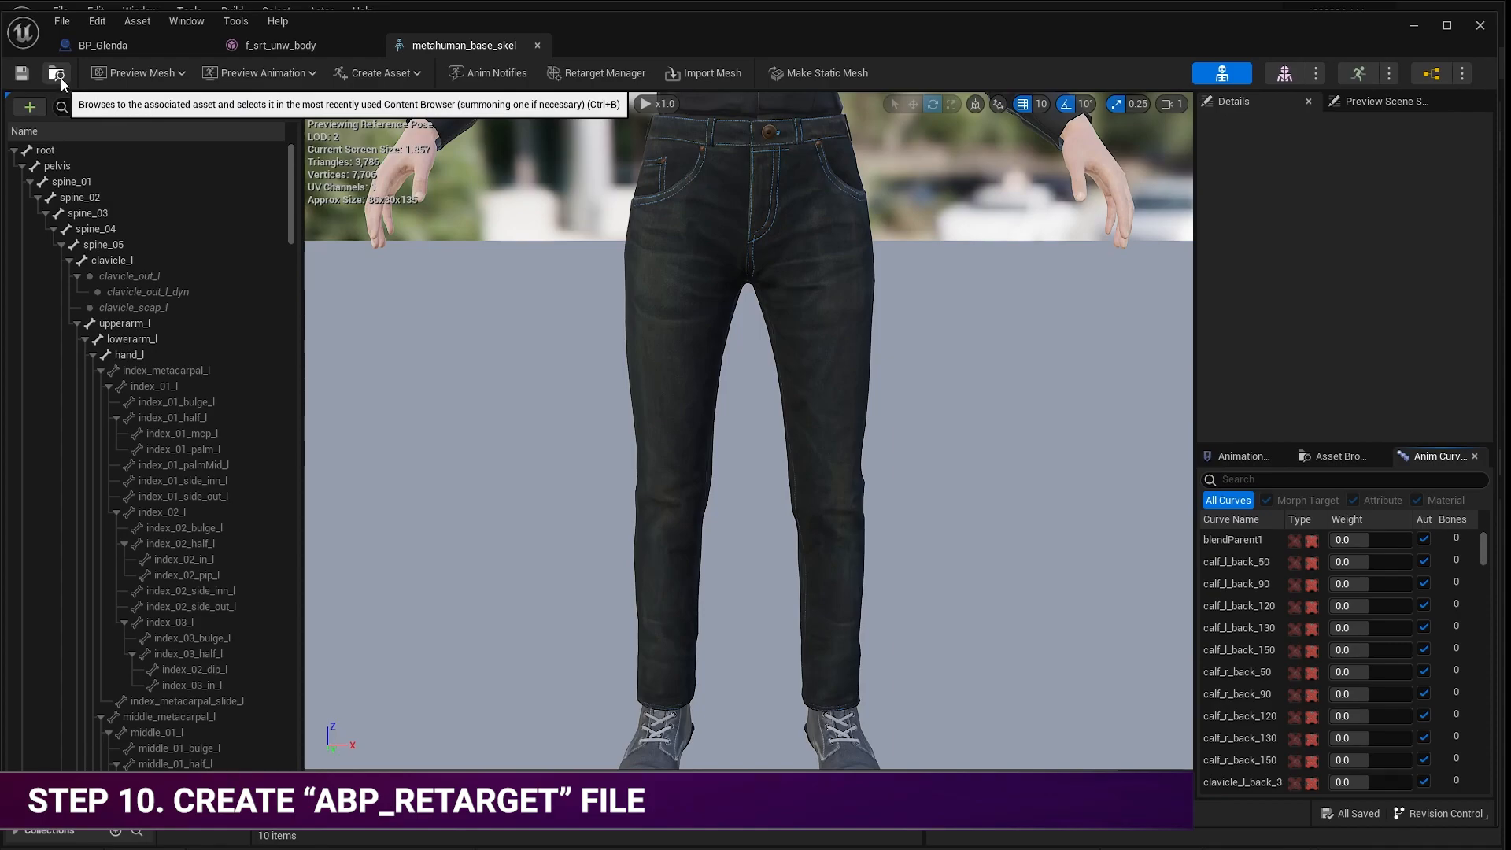
{"action": "left_click", "coordinate": [60, 78]}
{"action": "left_click", "coordinate": [1411, 27]}
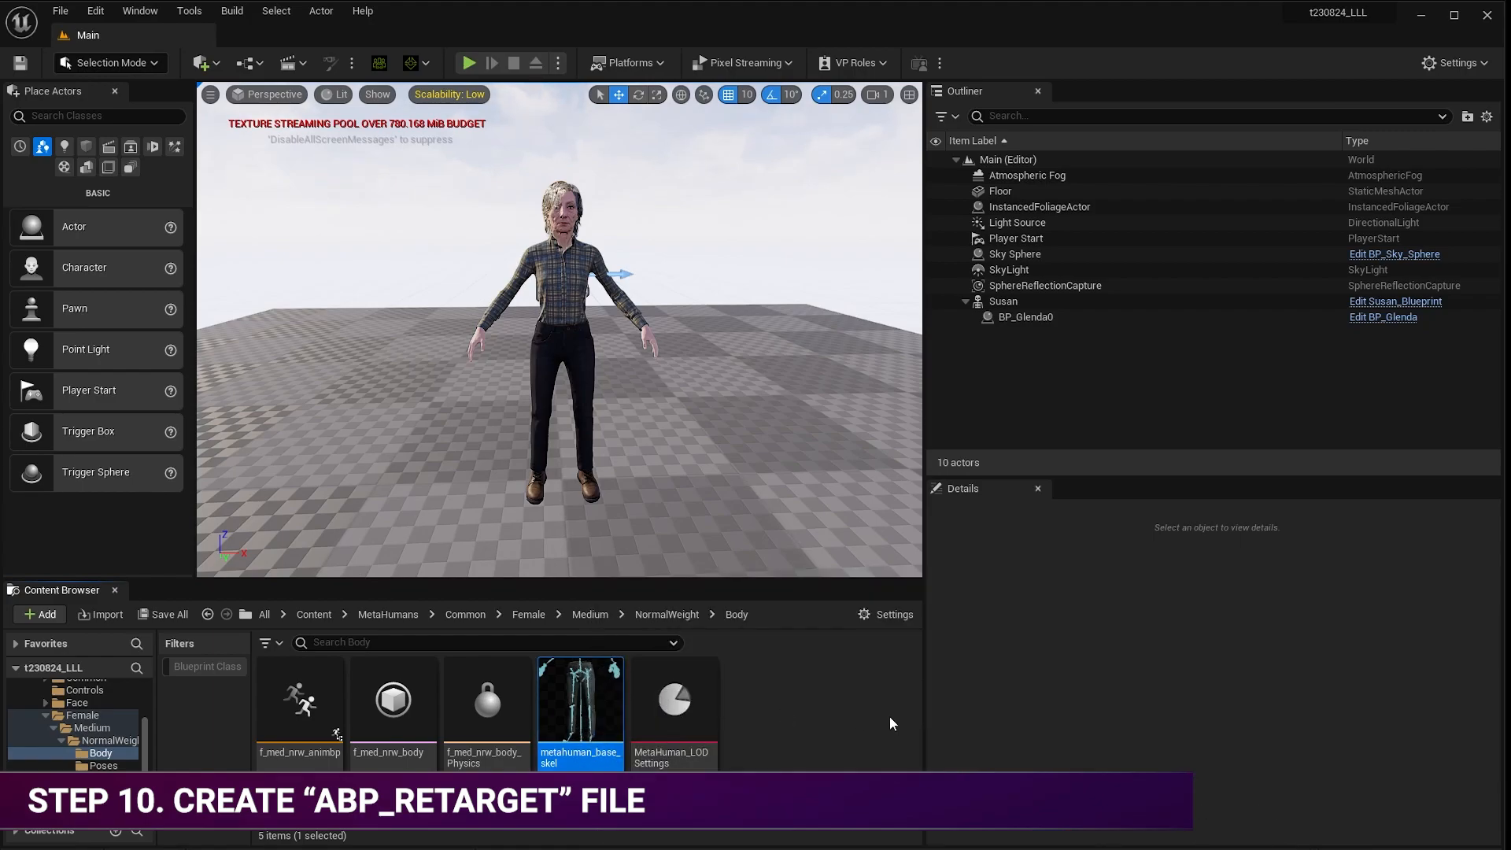
Create an Animation Blueprint for the metahuman_base_skel skeleton in the Body folder, name it ABP_Retarget, and save all changes.
{"action": "left_click", "coordinate": [828, 719]}
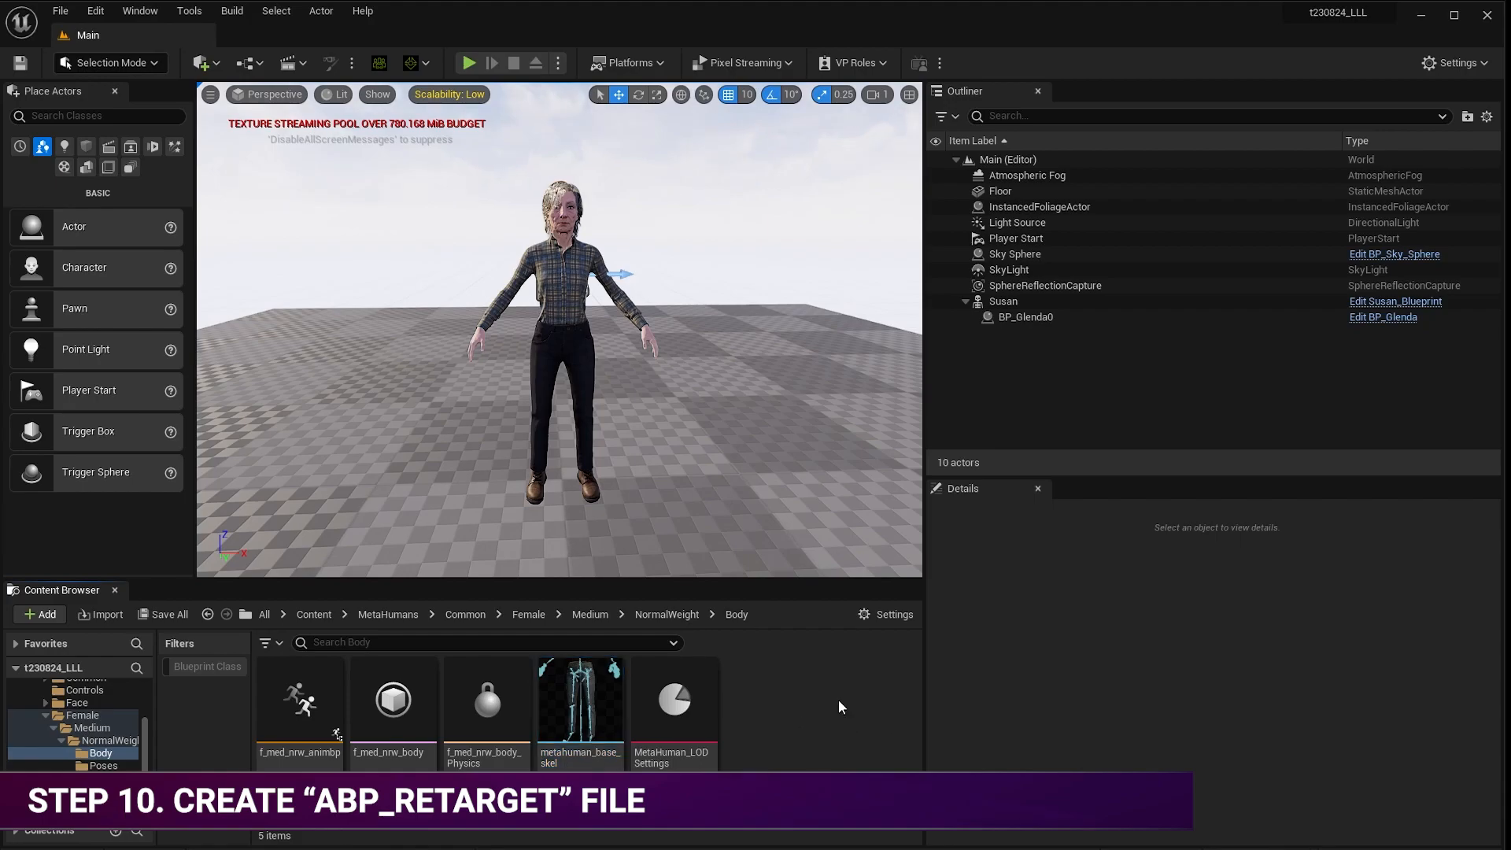
{"action": "right_click", "coordinate": [790, 710]}
{"action": "mouse_move", "coordinate": [844, 296]}
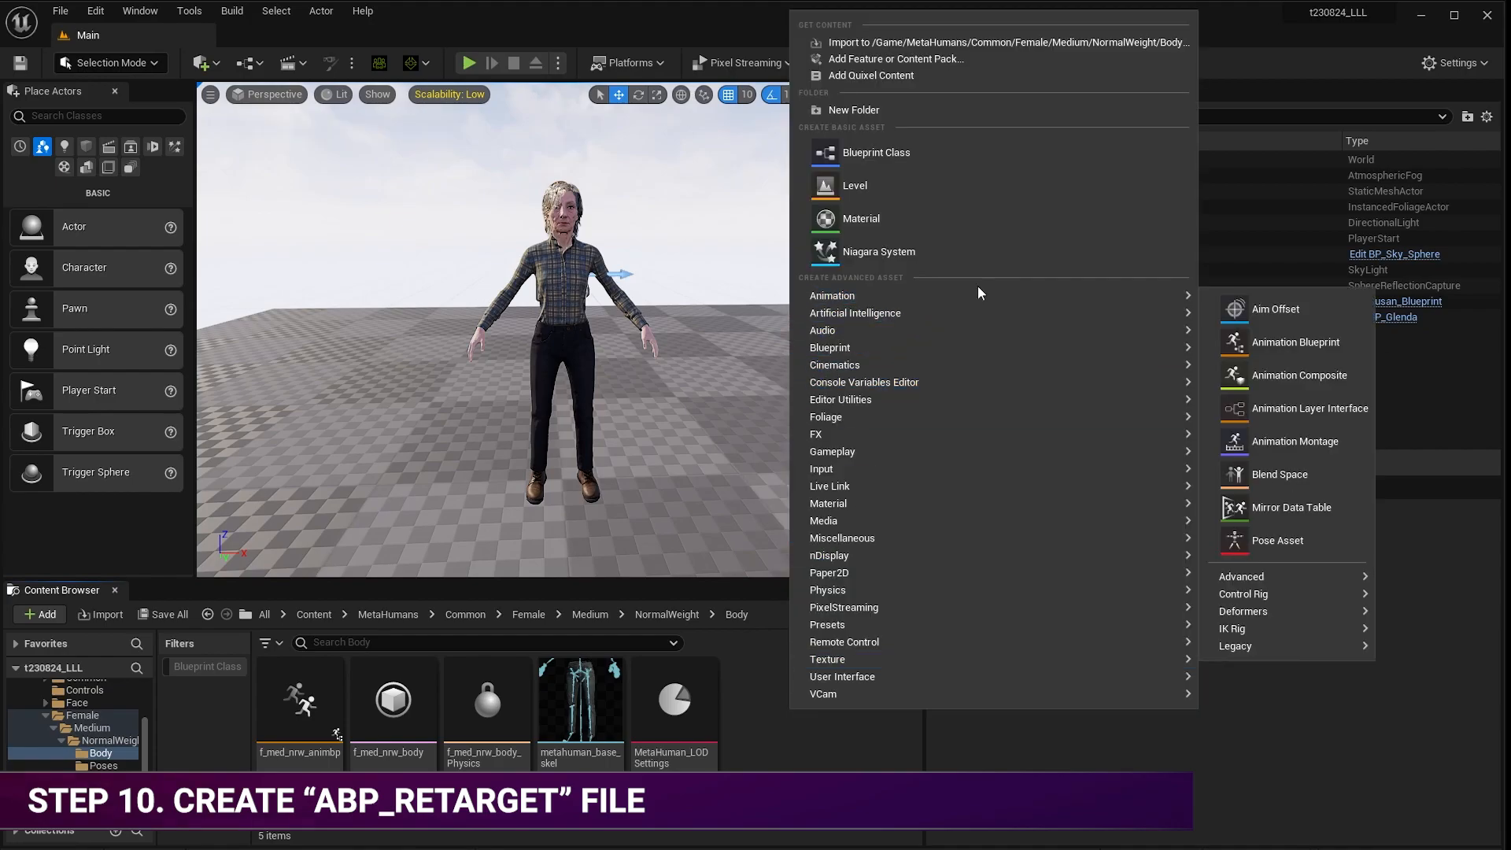
{"action": "left_click", "coordinate": [1281, 346]}
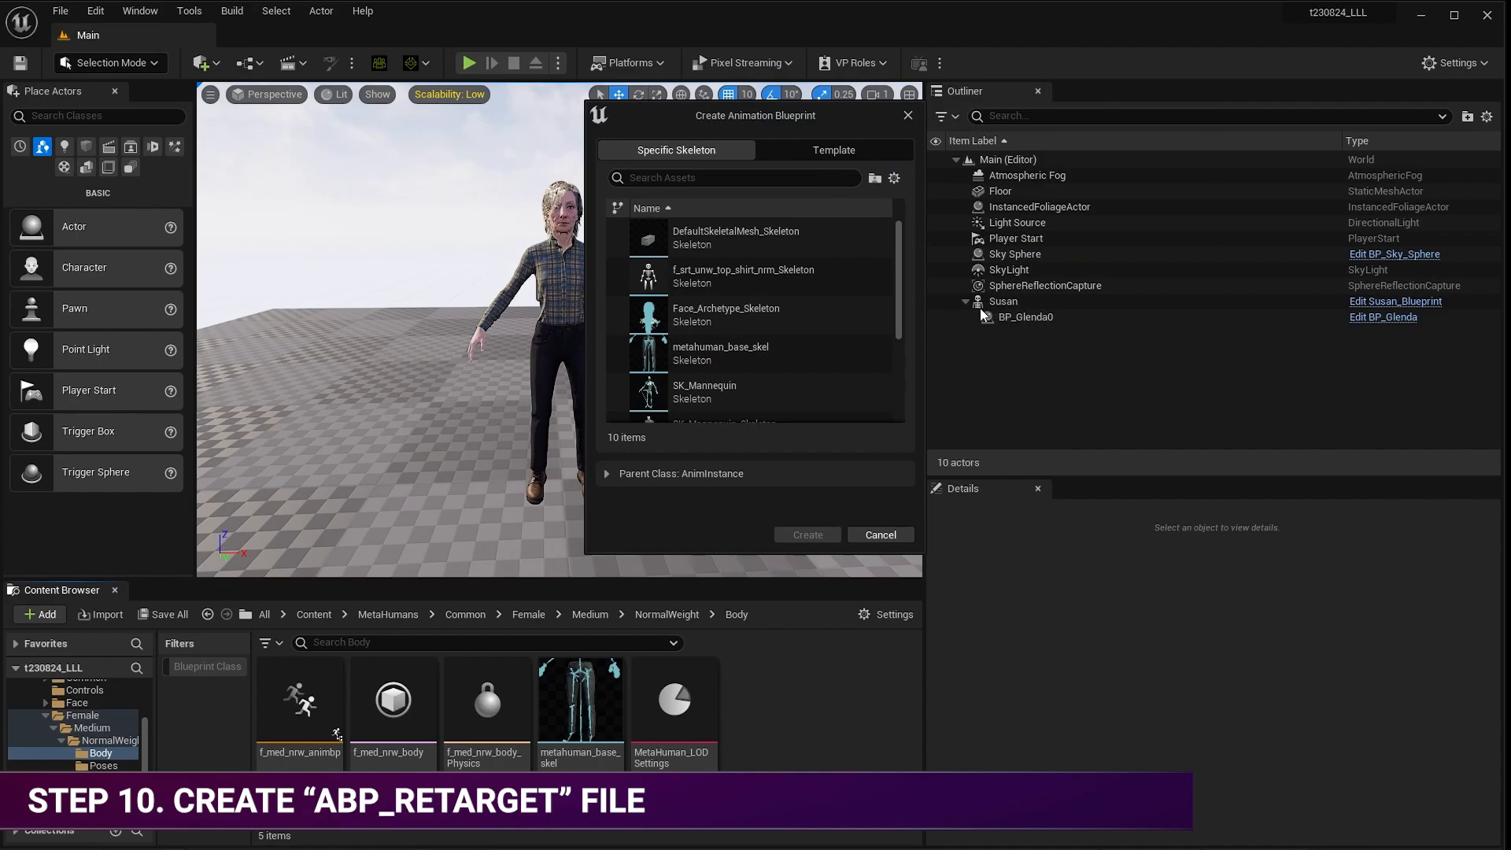
{"action": "left_click", "coordinate": [725, 357]}
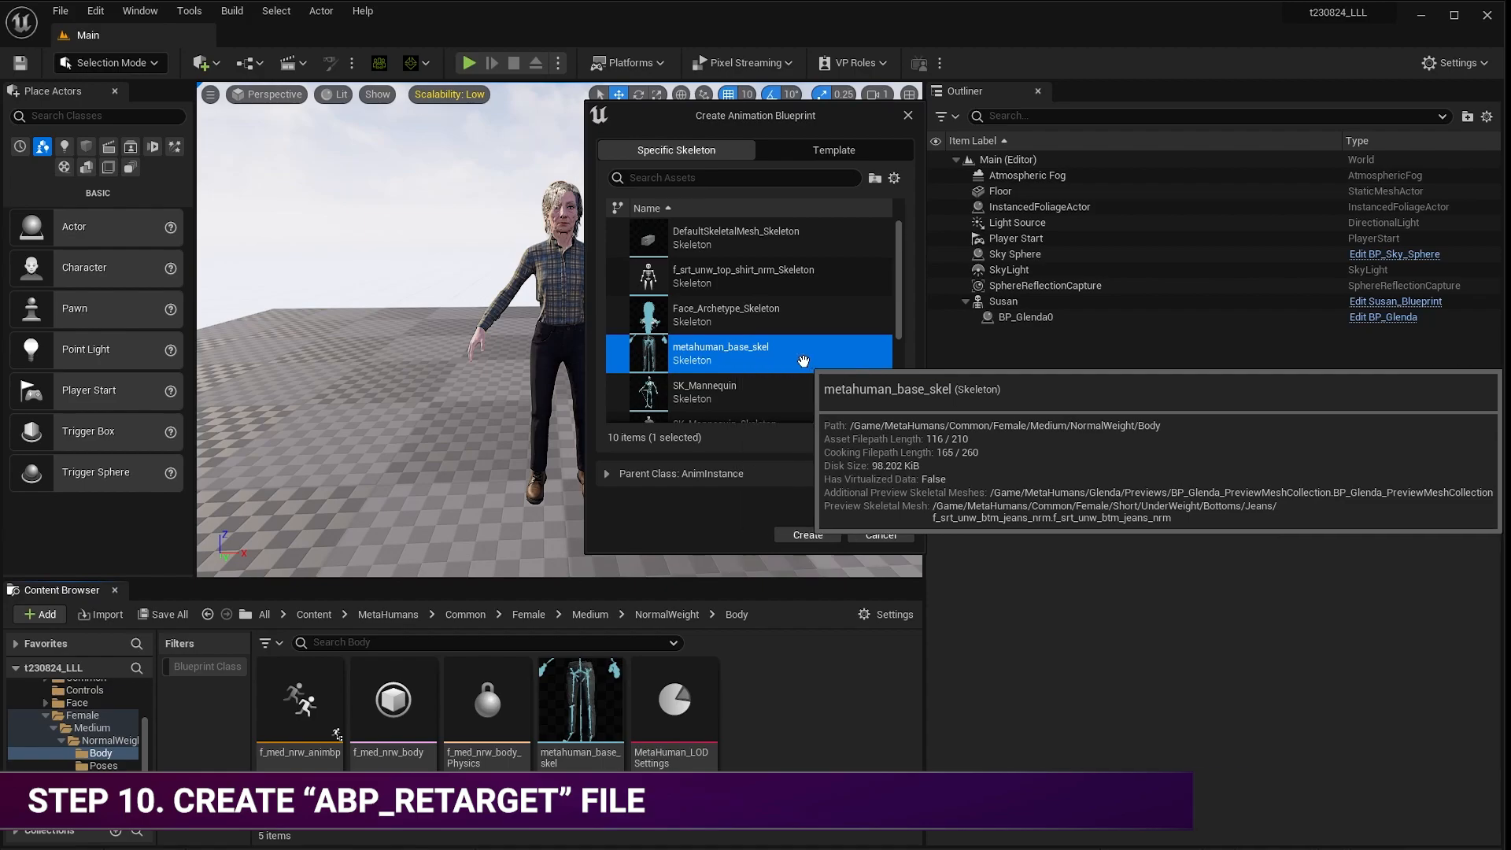
{"action": "left_click", "coordinate": [803, 537]}
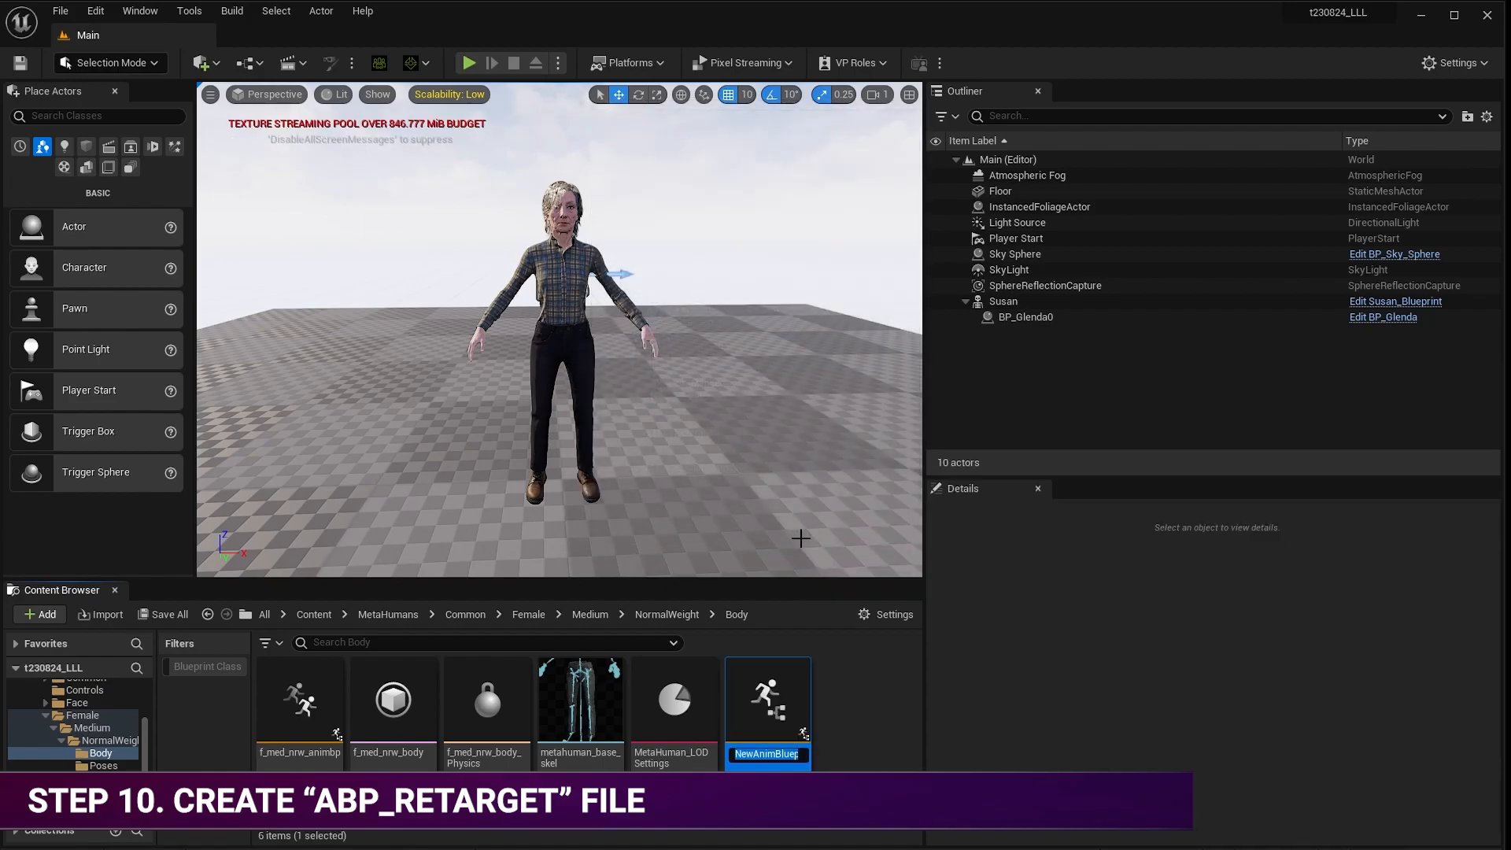
{"action": "type", "text": "ABP_Retarget"}
{"action": "key", "text": "Return"}
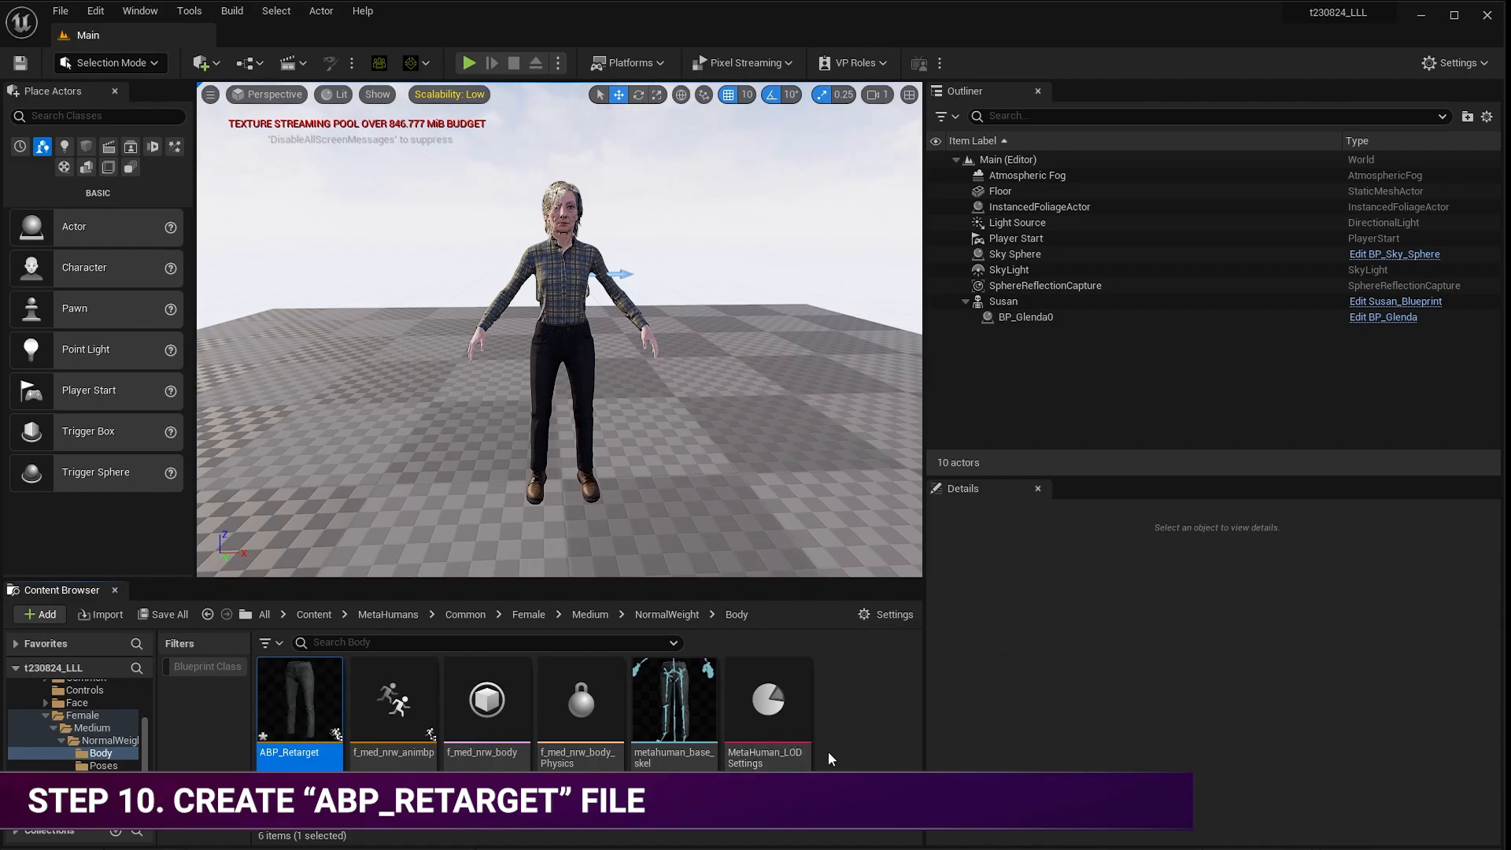
{"action": "left_click", "coordinate": [60, 11]}
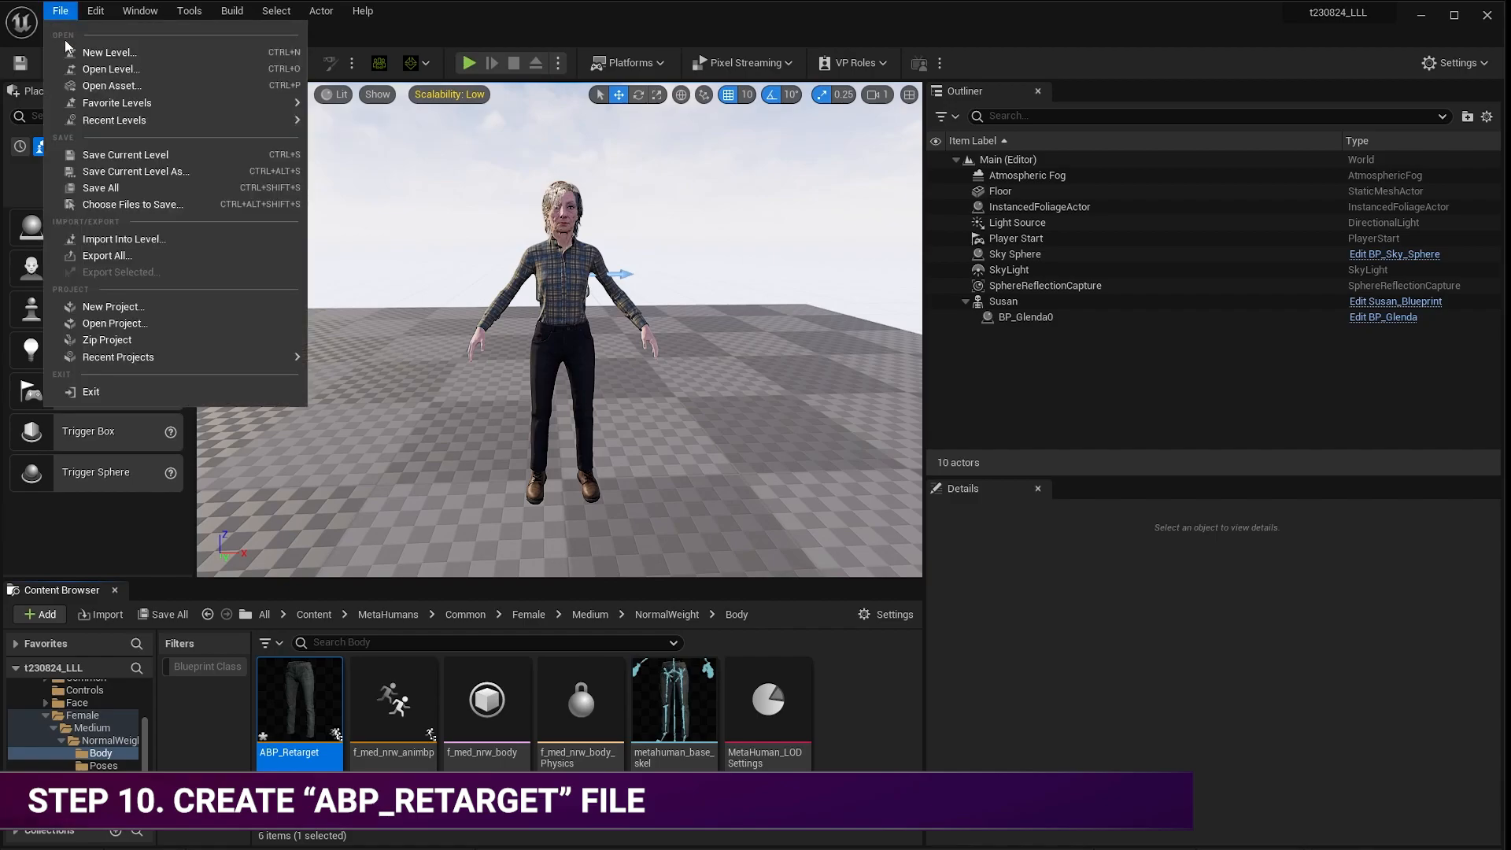
{"action": "left_click", "coordinate": [98, 189]}
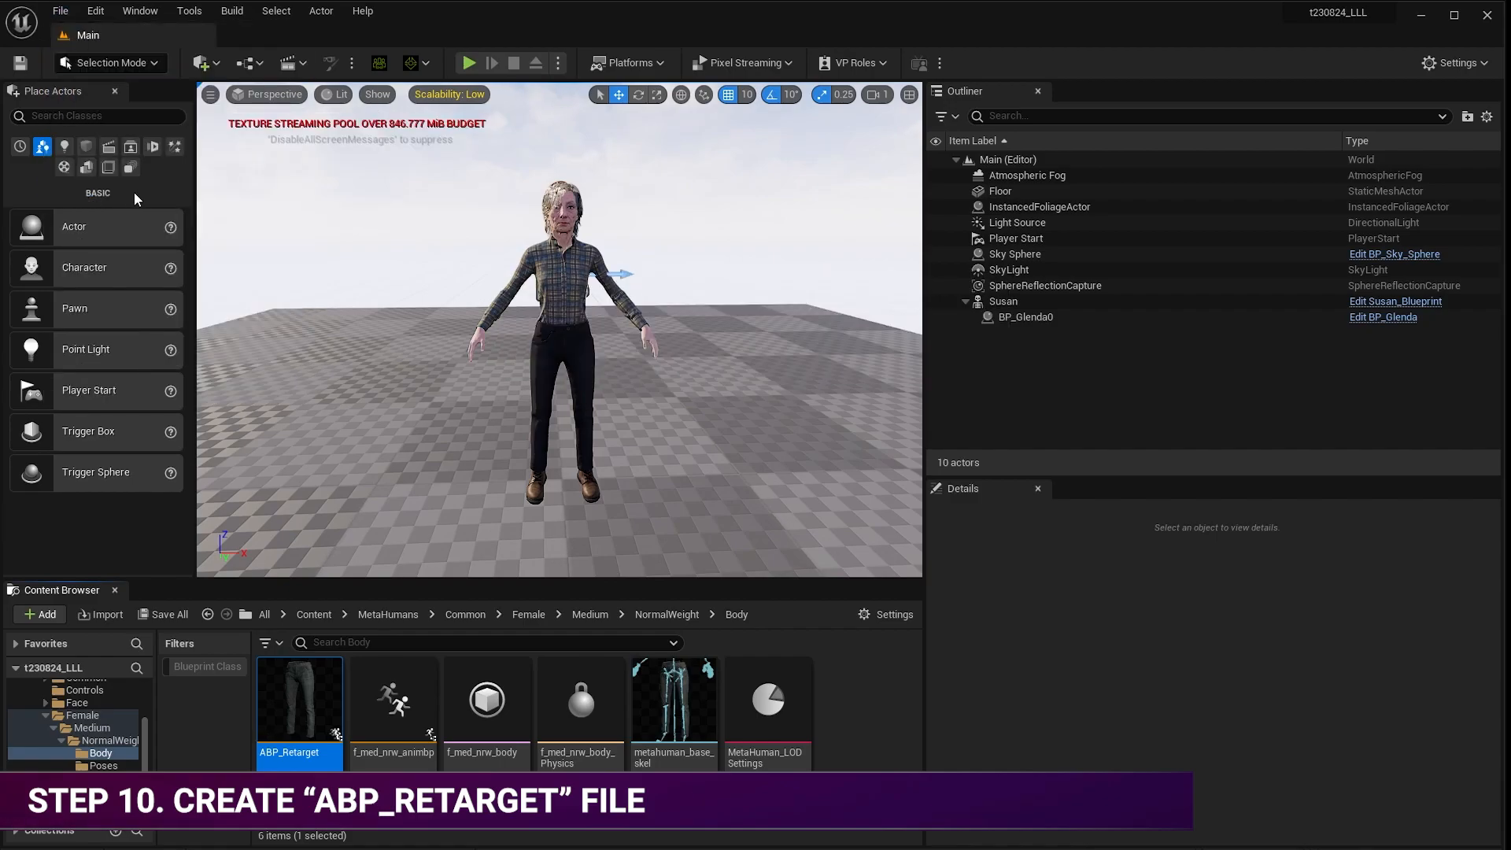
Open the ABP_Retarget animation blueprint and bring up its AnimGraph with free space beside the Output Pose node.
{"action": "mouse_move", "coordinate": [291, 692]}
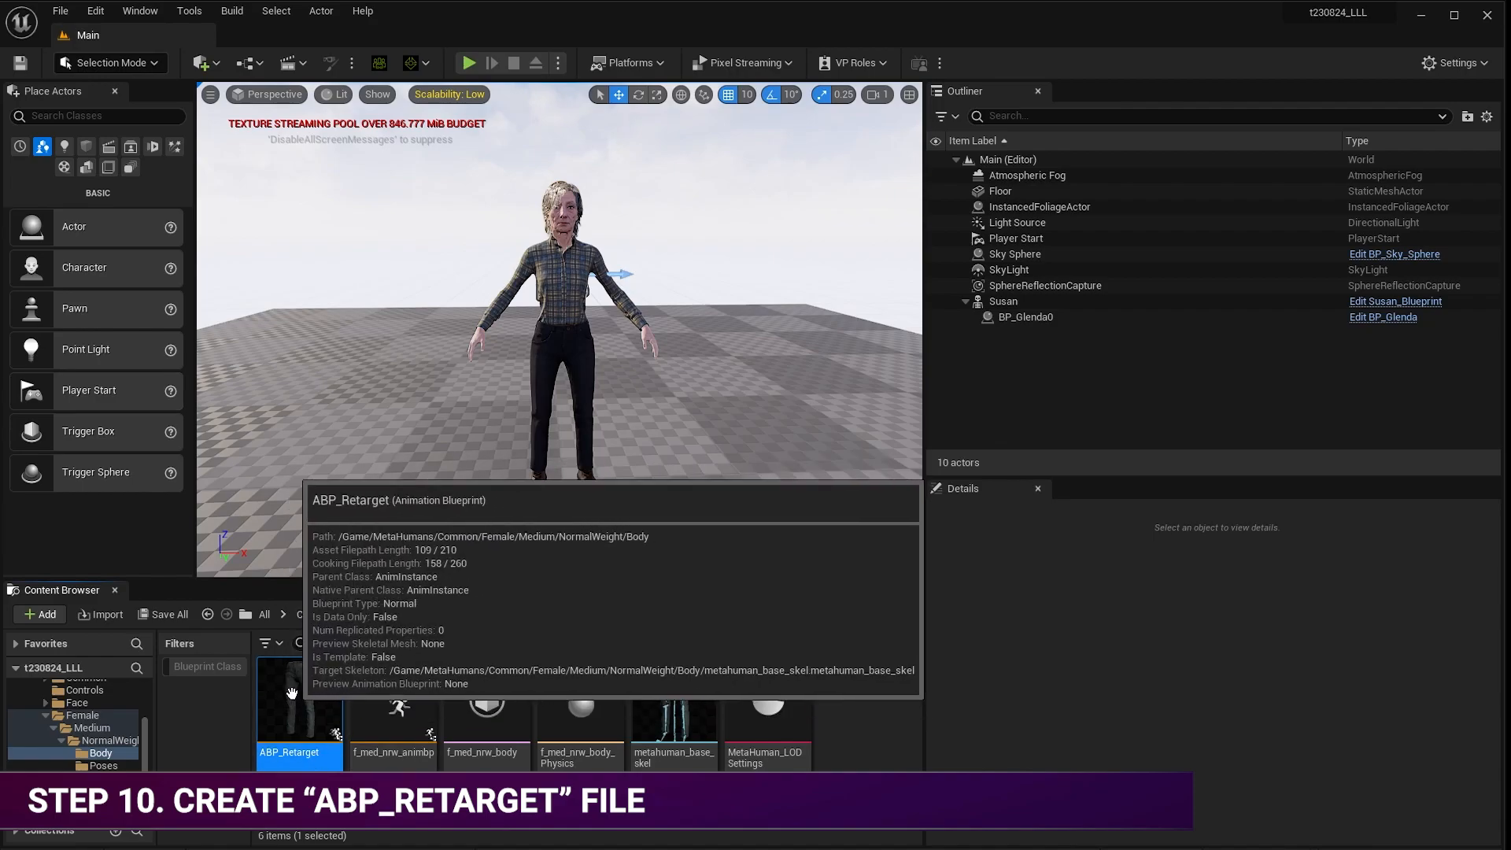
{"action": "double_click", "coordinate": [291, 693]}
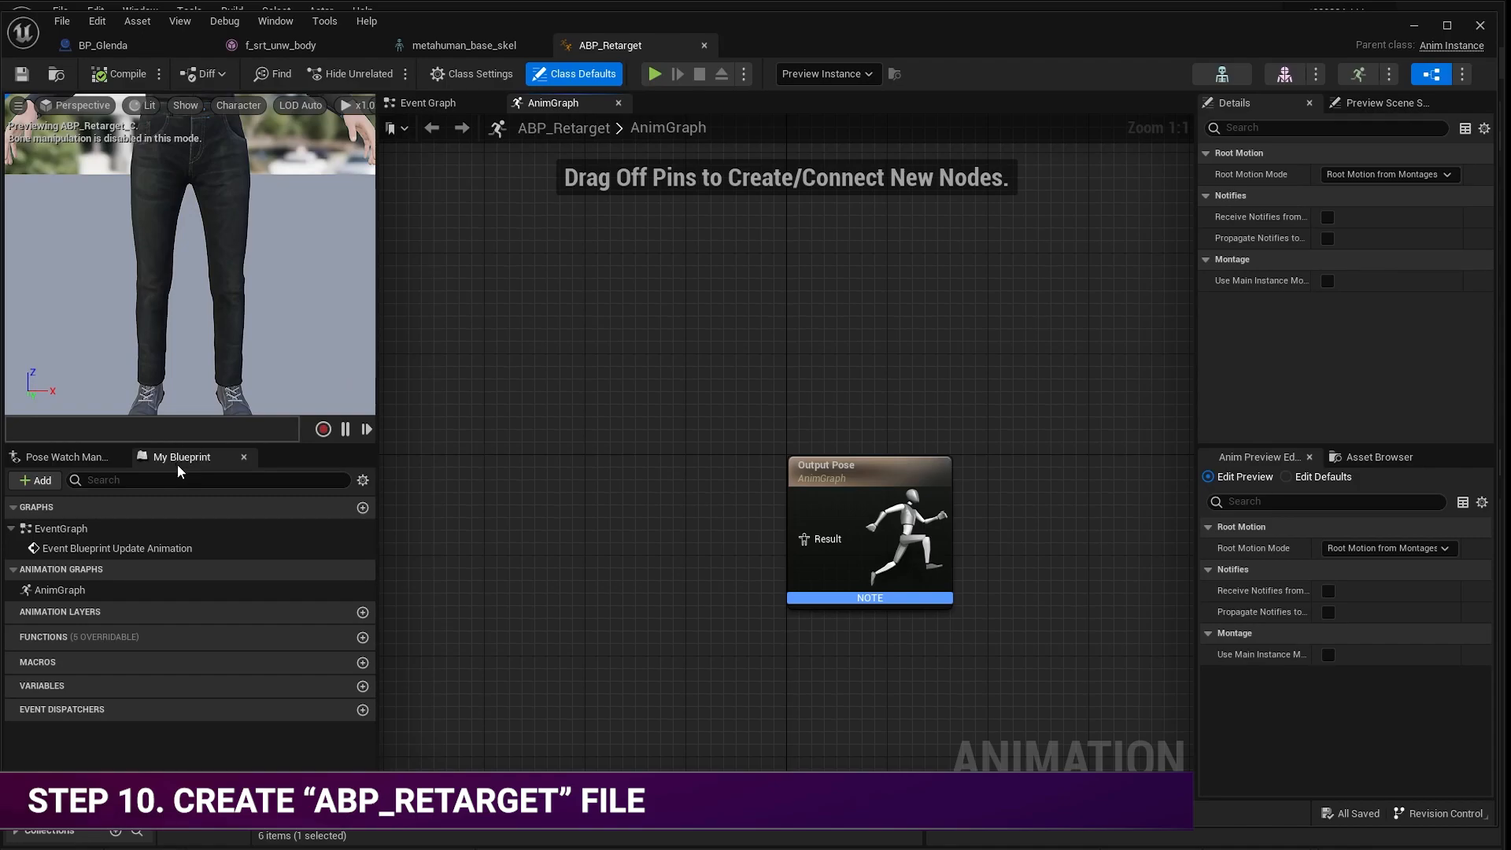
{"action": "left_click", "coordinate": [61, 592]}
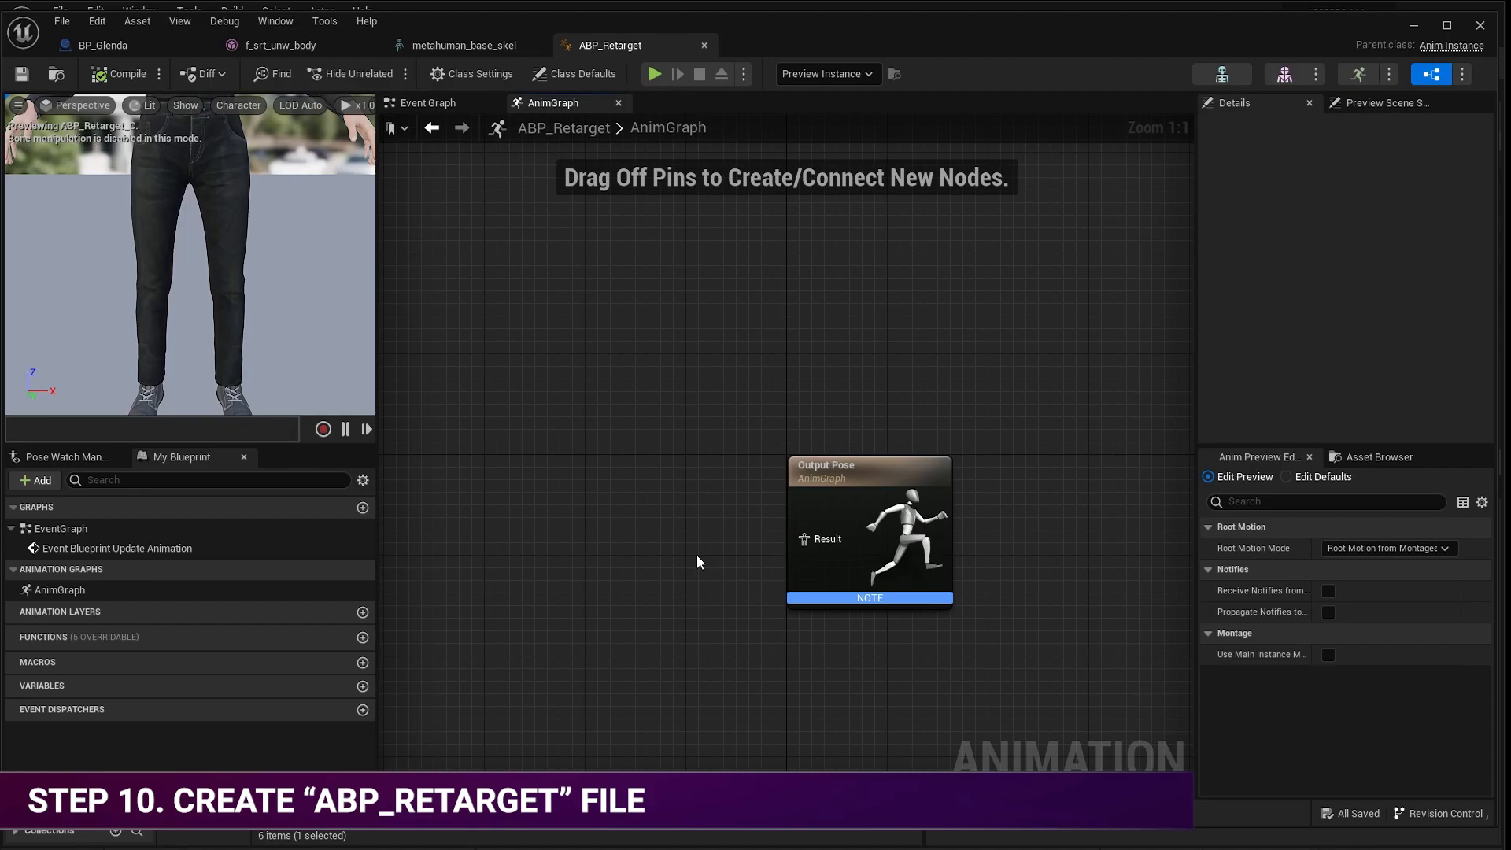
{"action": "scroll", "coordinate": [697, 562], "scroll_direction": "down", "scroll_amount": 2}
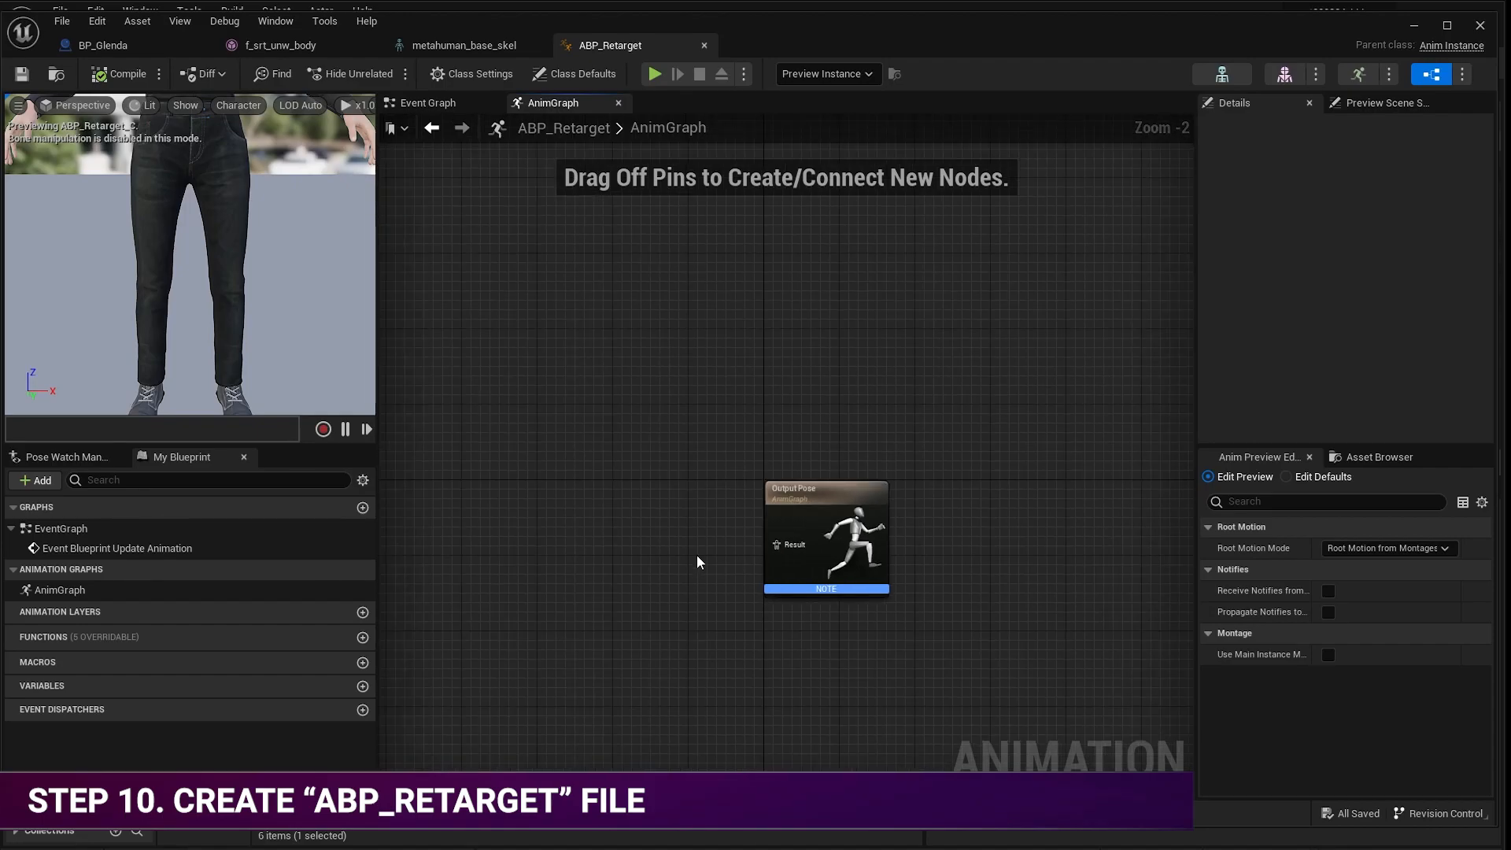
{"action": "right_click_drag", "start_coordinate": [697, 562], "coordinate": [872, 456]}
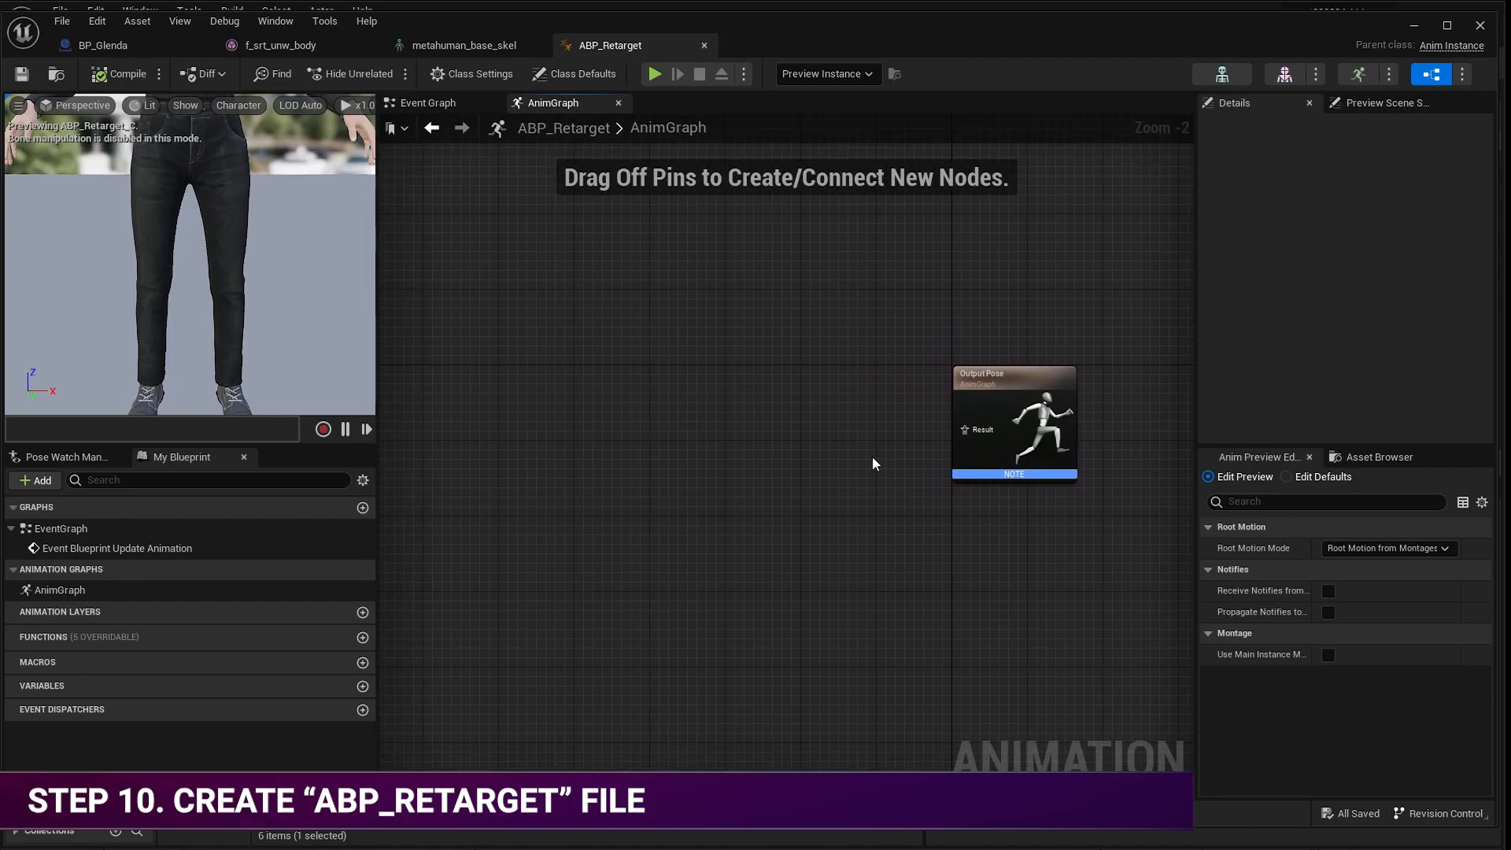
Add a Retarget Pose From Mesh node to the AnimGraph and connect its output to the Output Pose node's Result.
{"action": "right_click", "coordinate": [814, 400]}
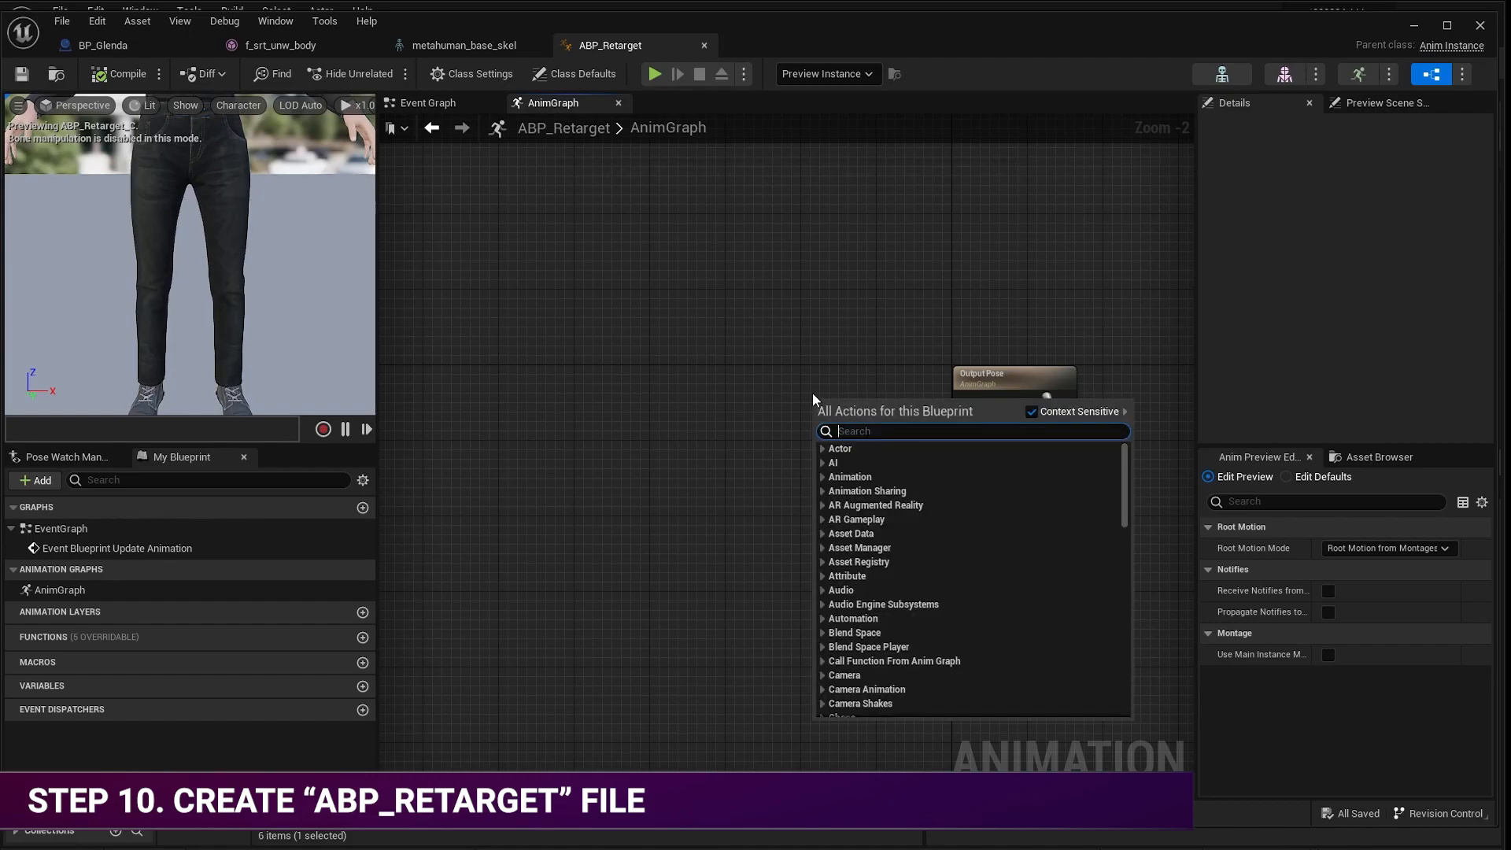
{"action": "type", "text": "retarget"}
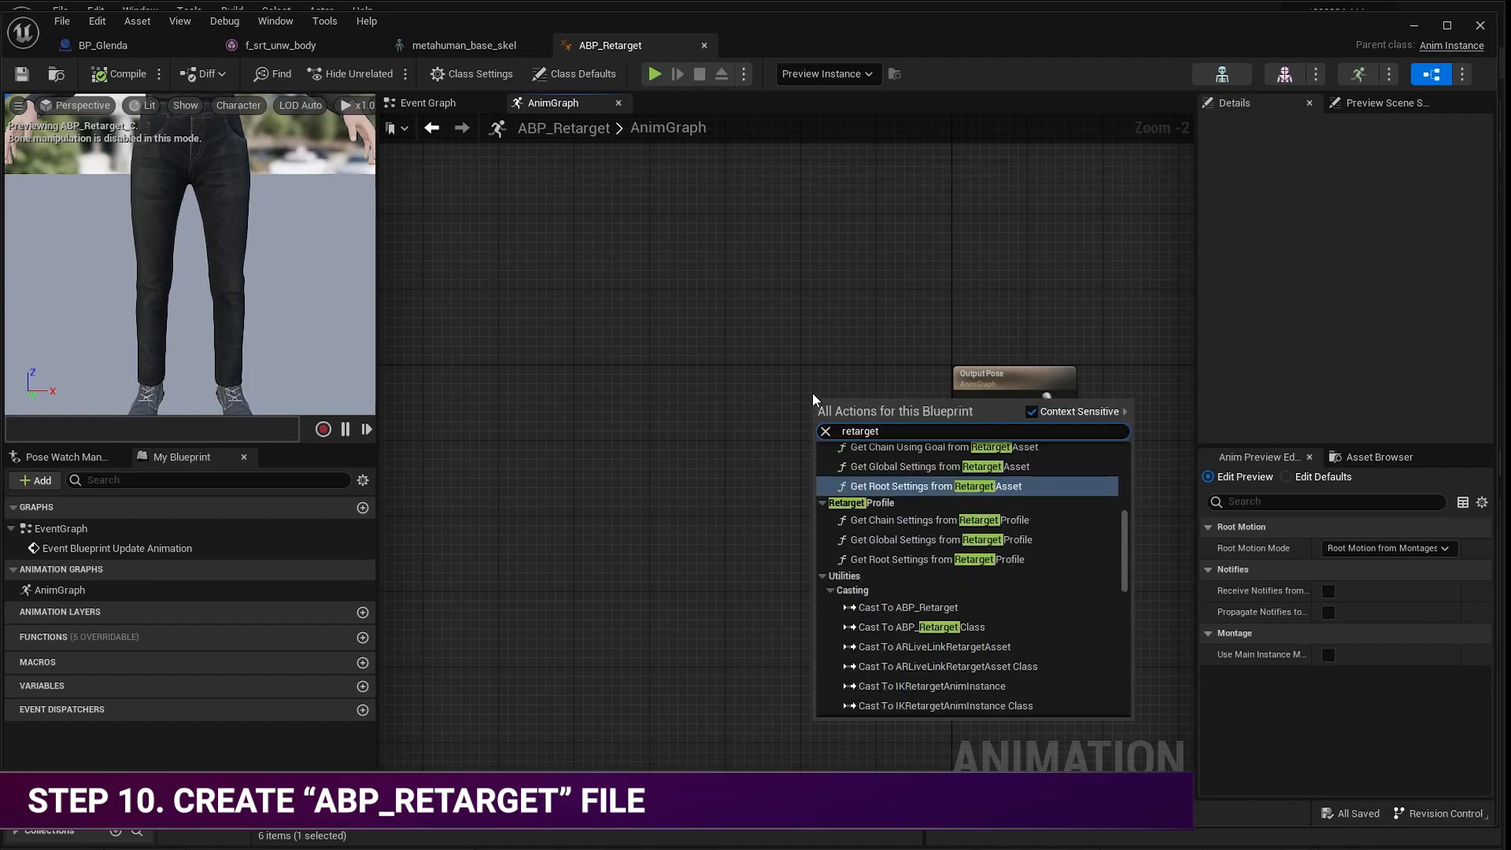
{"action": "type", "text": " pose"}
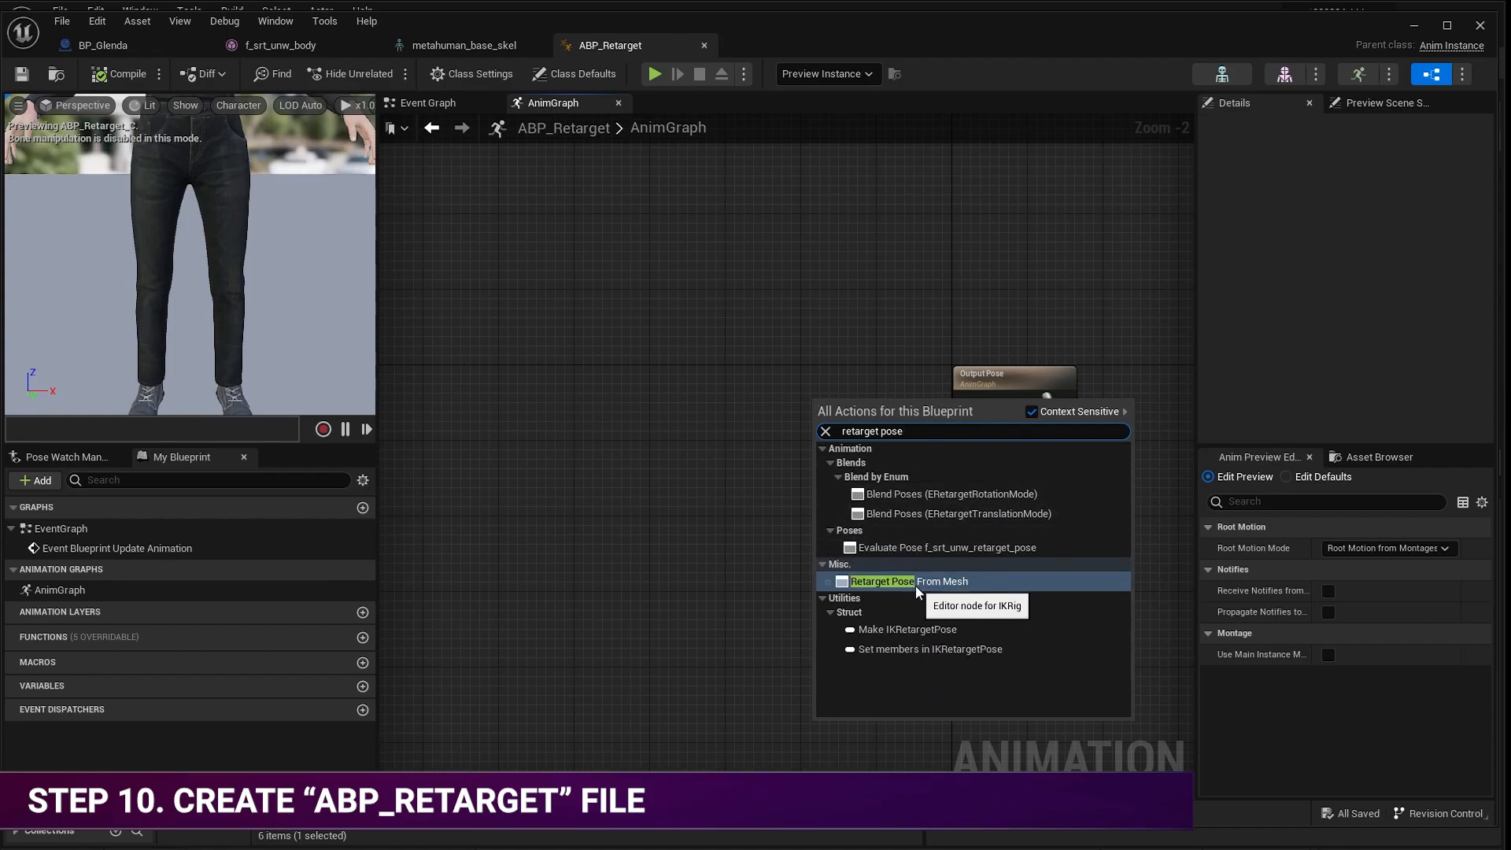
{"action": "left_click", "coordinate": [958, 587]}
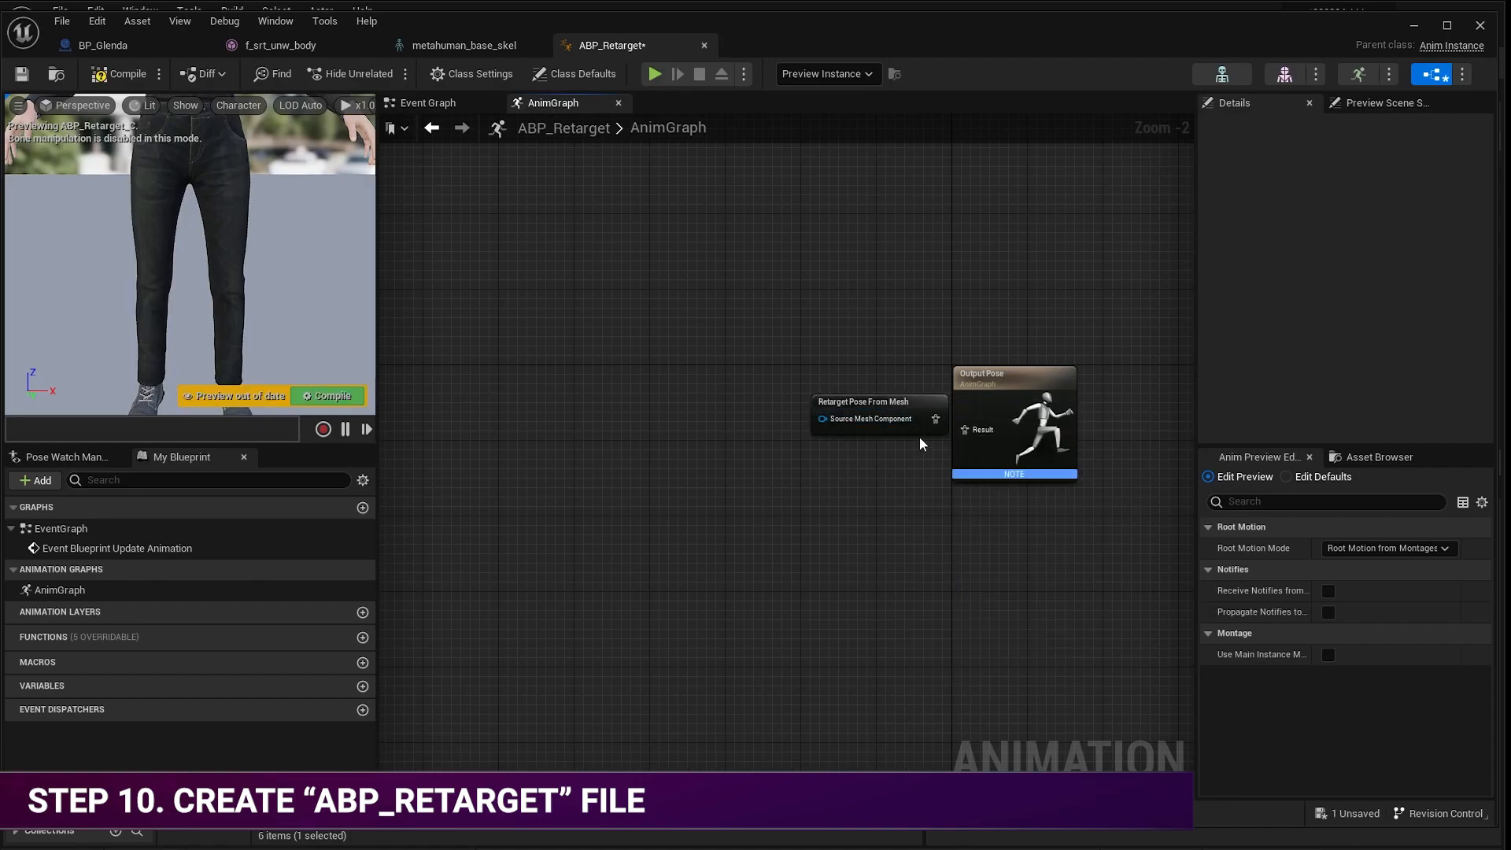
{"action": "left_click_drag", "start_coordinate": [936, 419], "coordinate": [982, 438]}
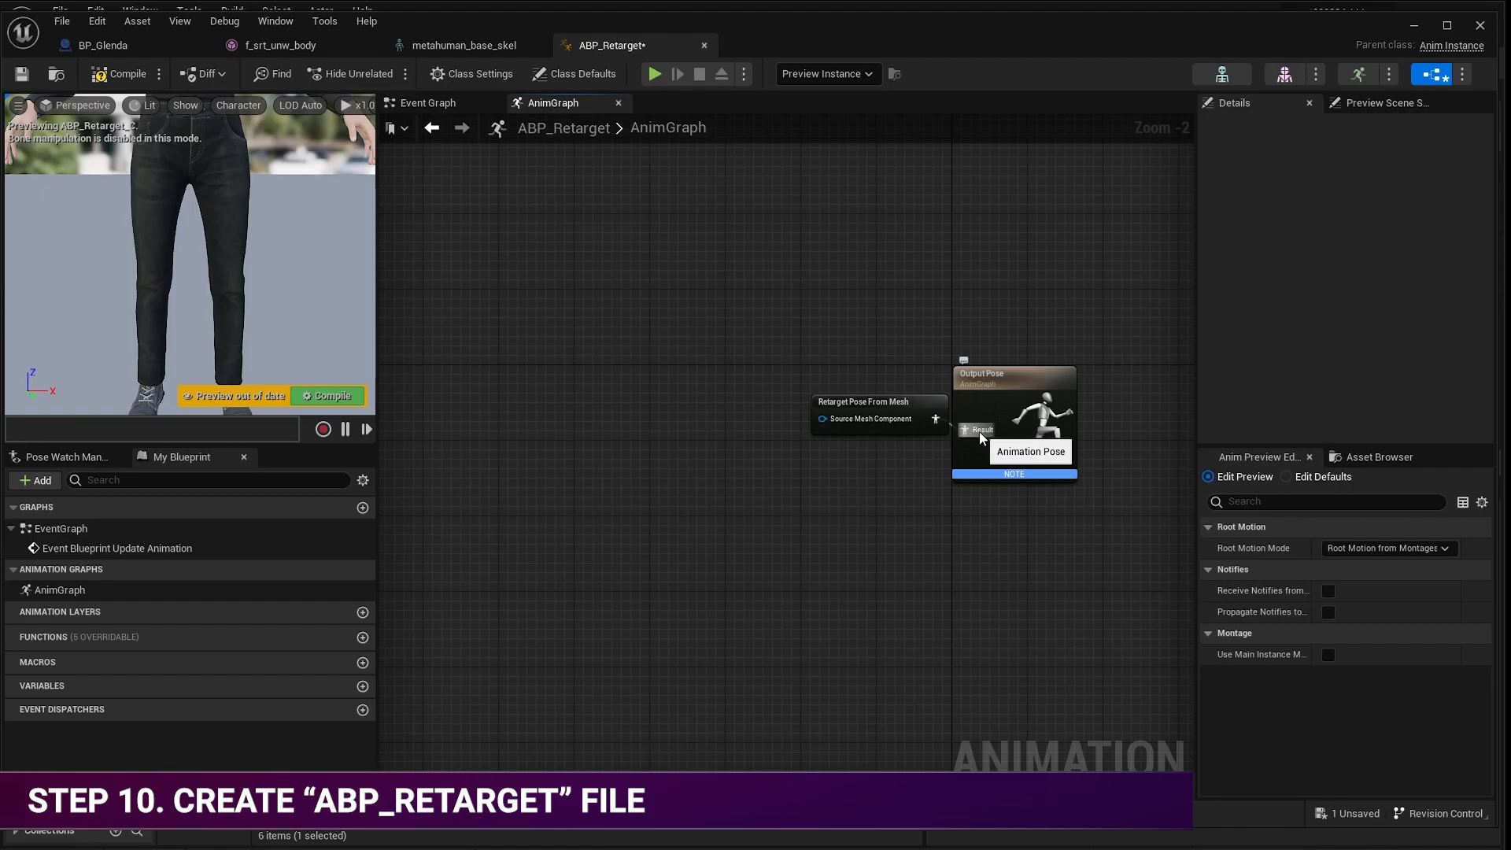
Assign RTG_CC as the Retarget Pose From Mesh node's IKRetargeter Asset, compile and save ABP_Retarget, then close it and minimize the editor window.
{"action": "left_click", "coordinate": [918, 405]}
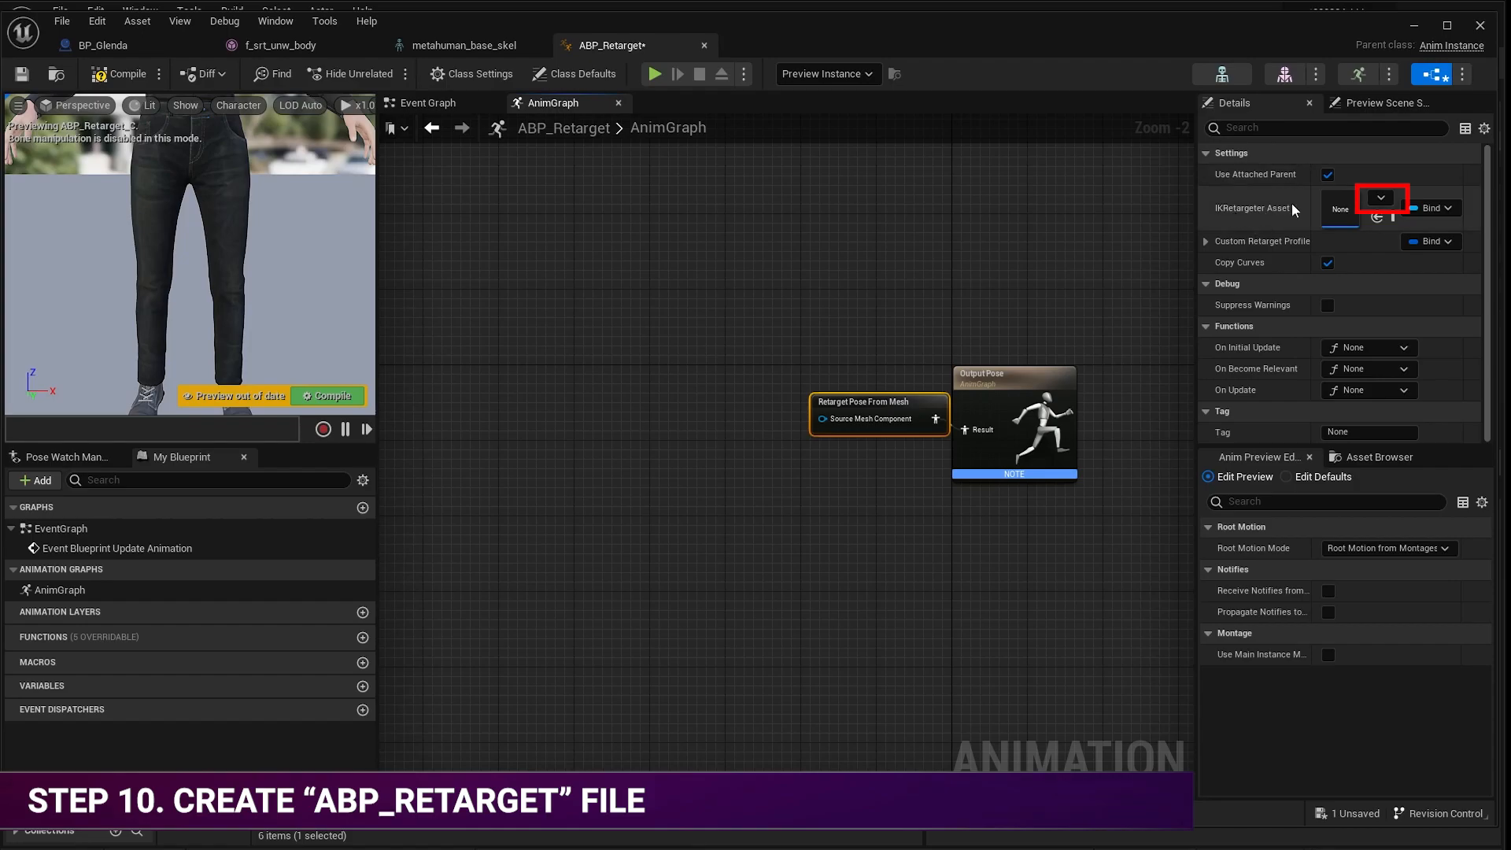
{"action": "left_click", "coordinate": [1386, 201]}
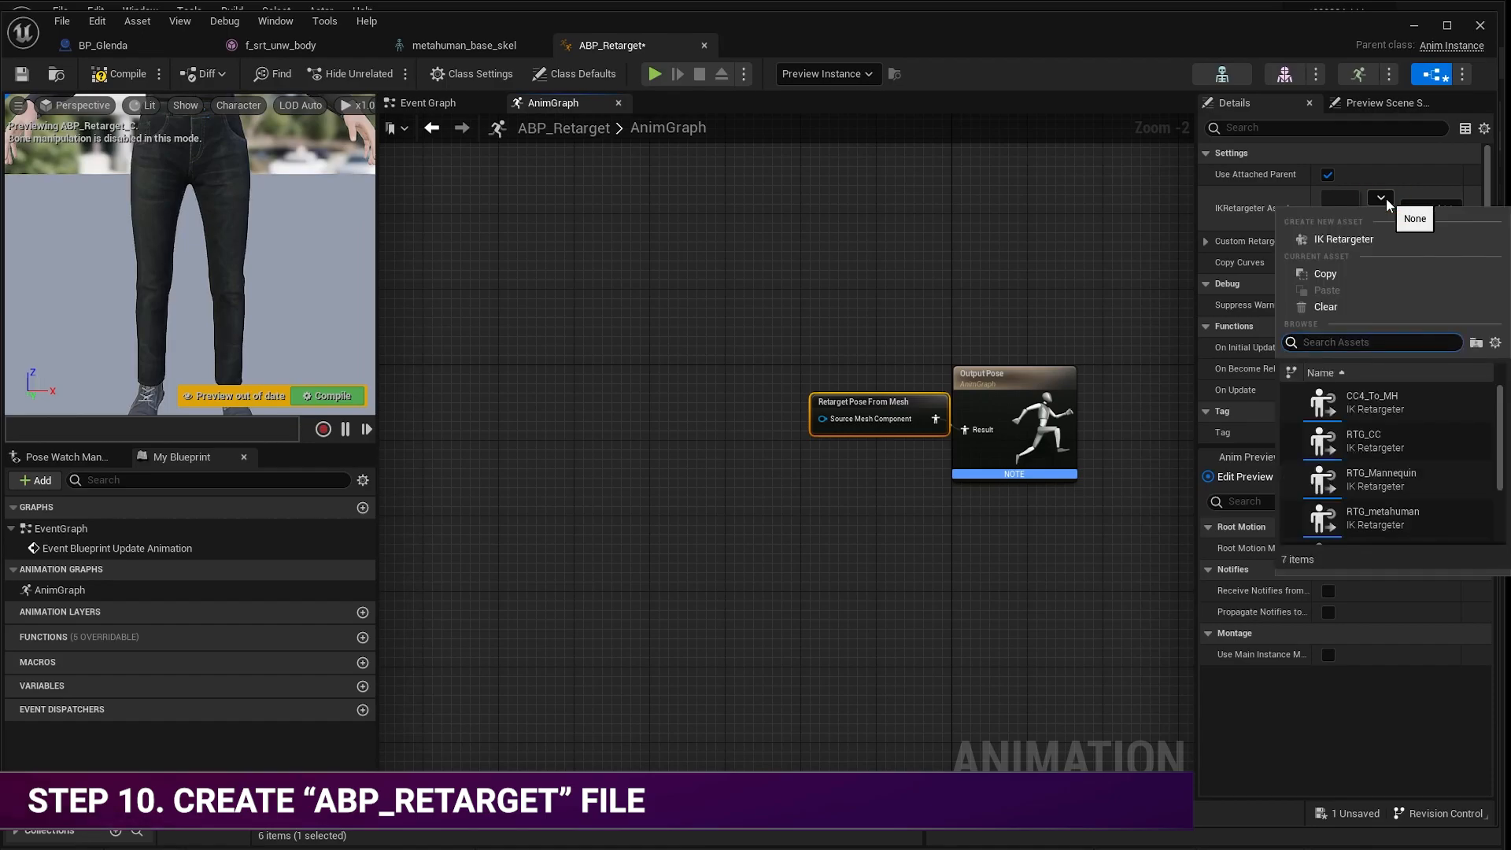
{"action": "left_click", "coordinate": [1376, 438]}
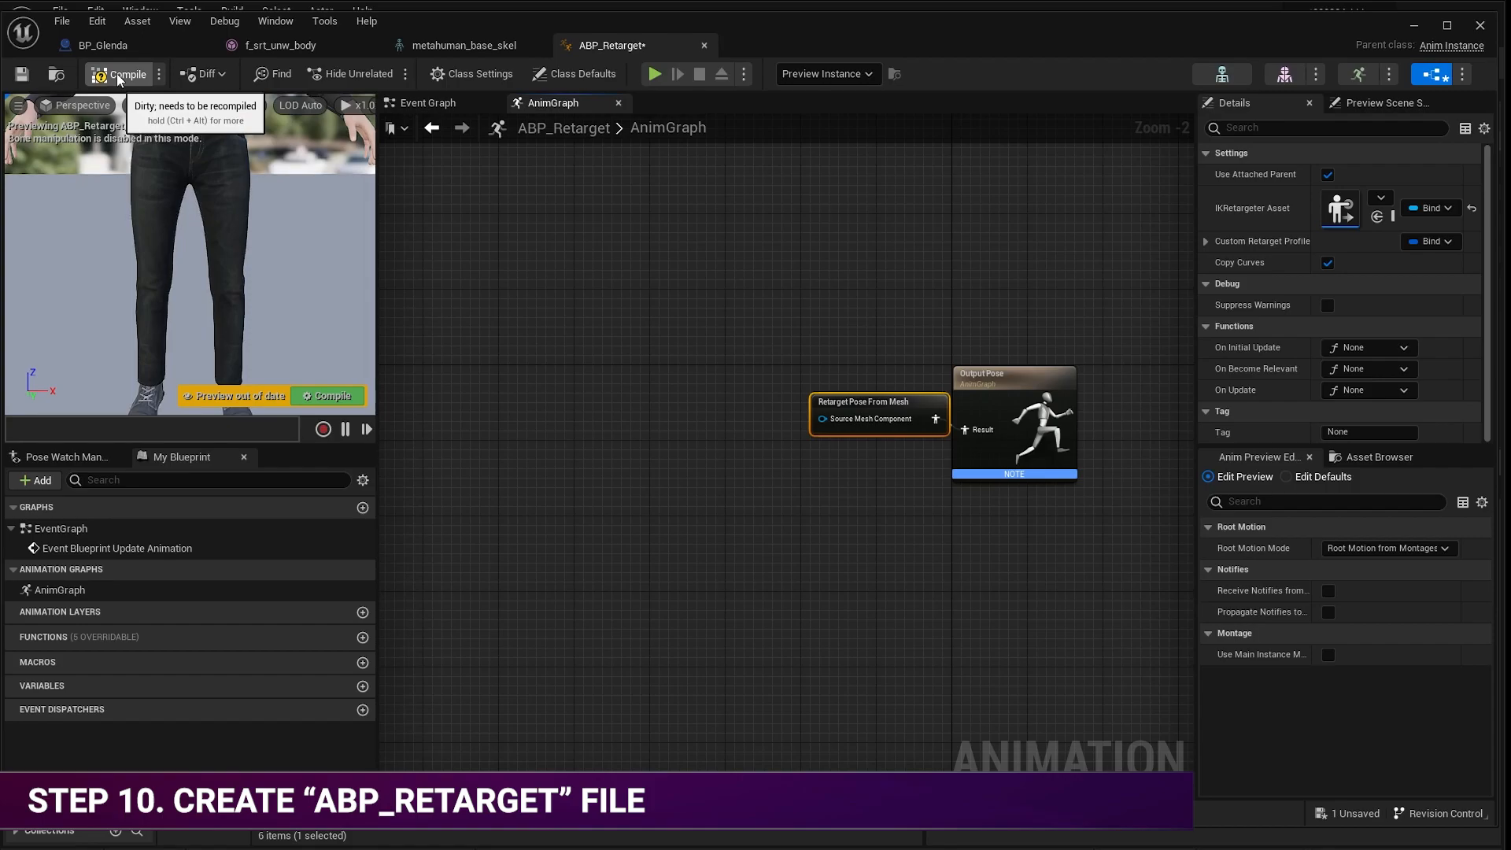
{"action": "left_click", "coordinate": [118, 77]}
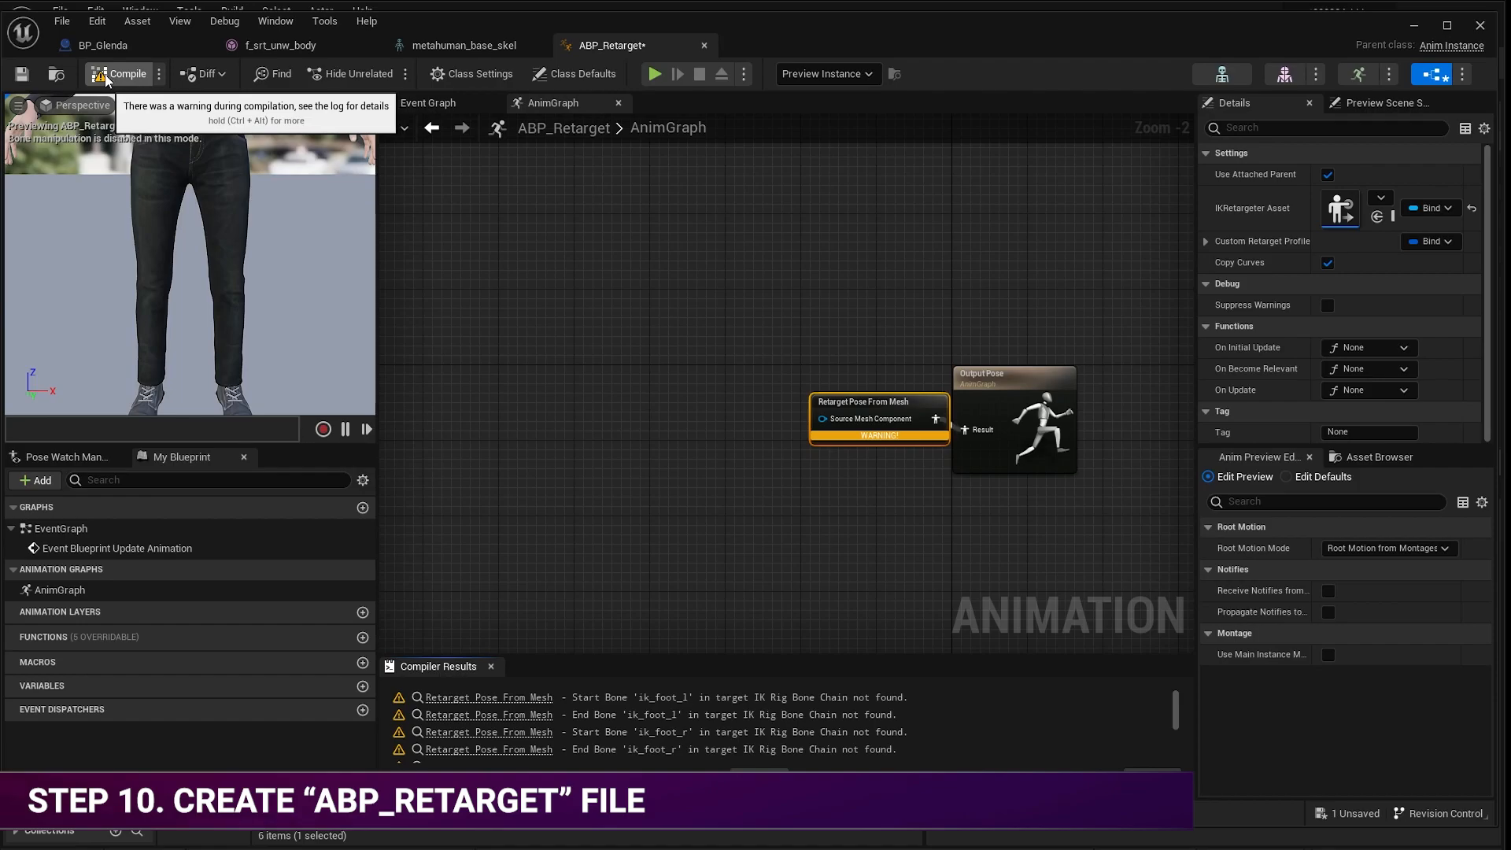
{"action": "left_click", "coordinate": [22, 74]}
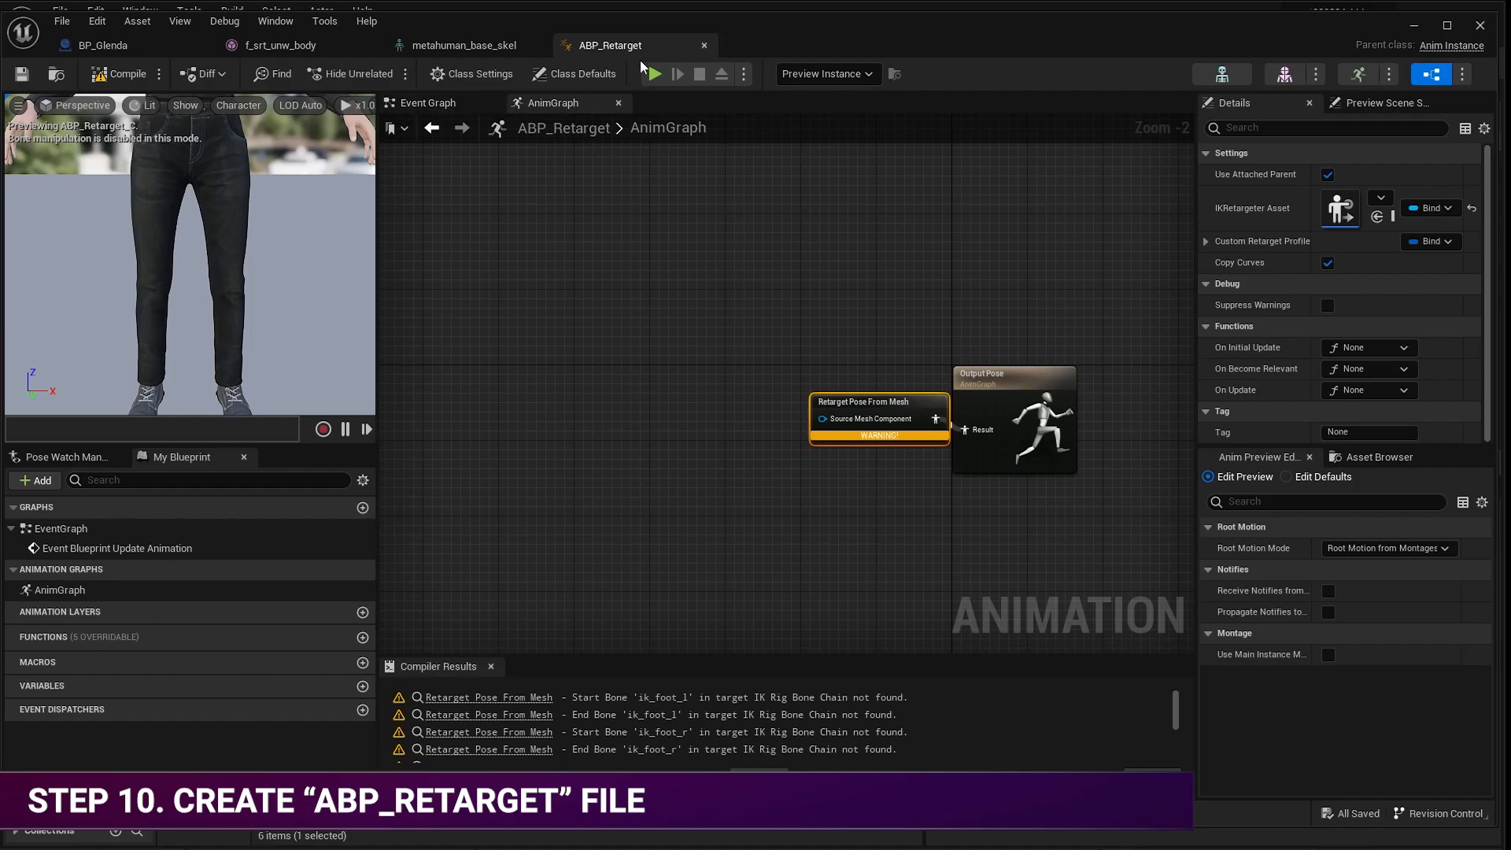
{"action": "left_click", "coordinate": [705, 45]}
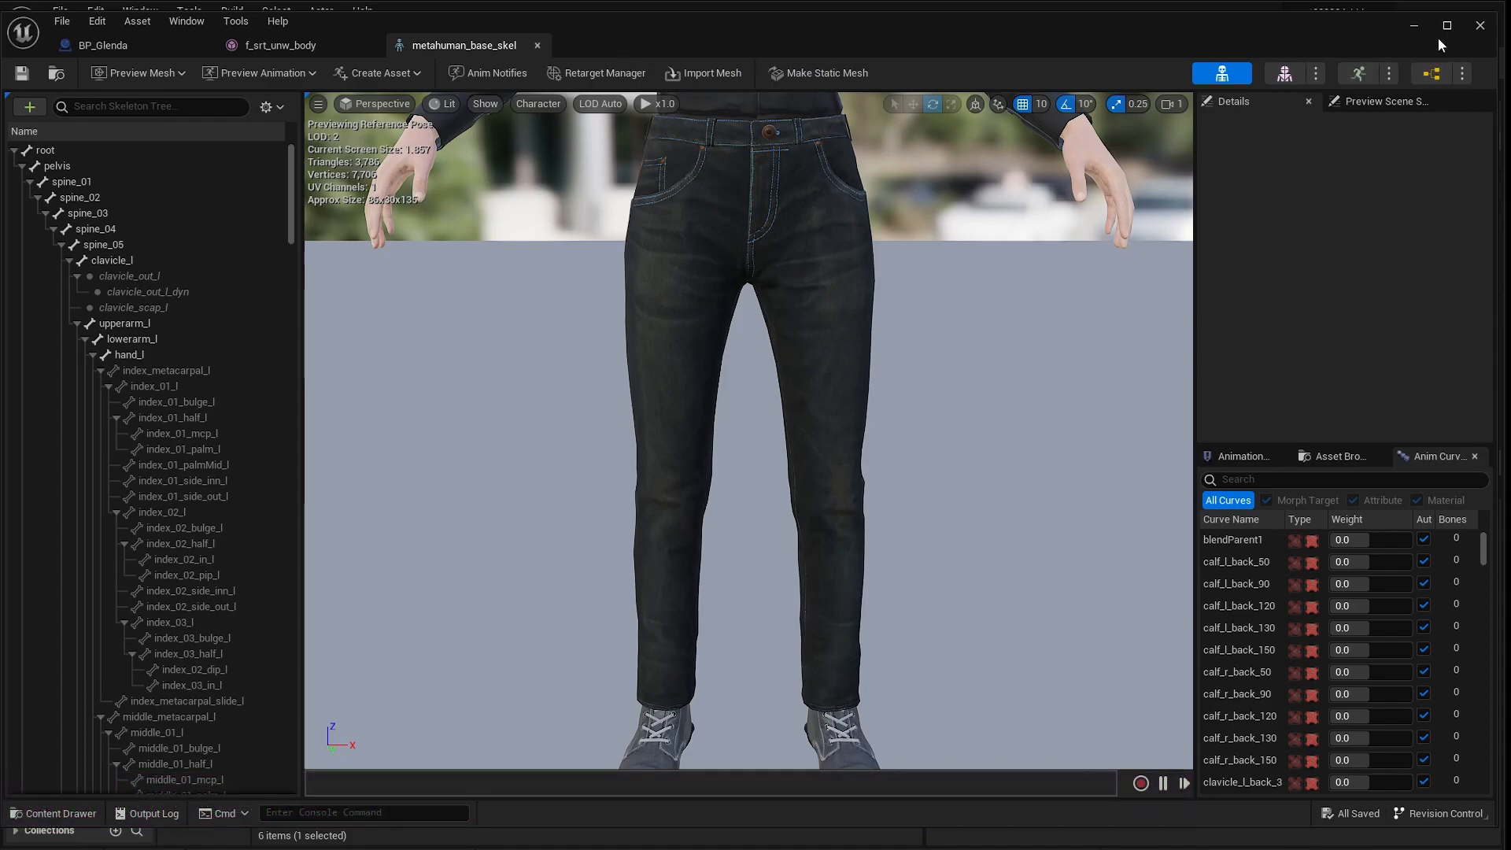
{"action": "left_click", "coordinate": [1417, 27]}
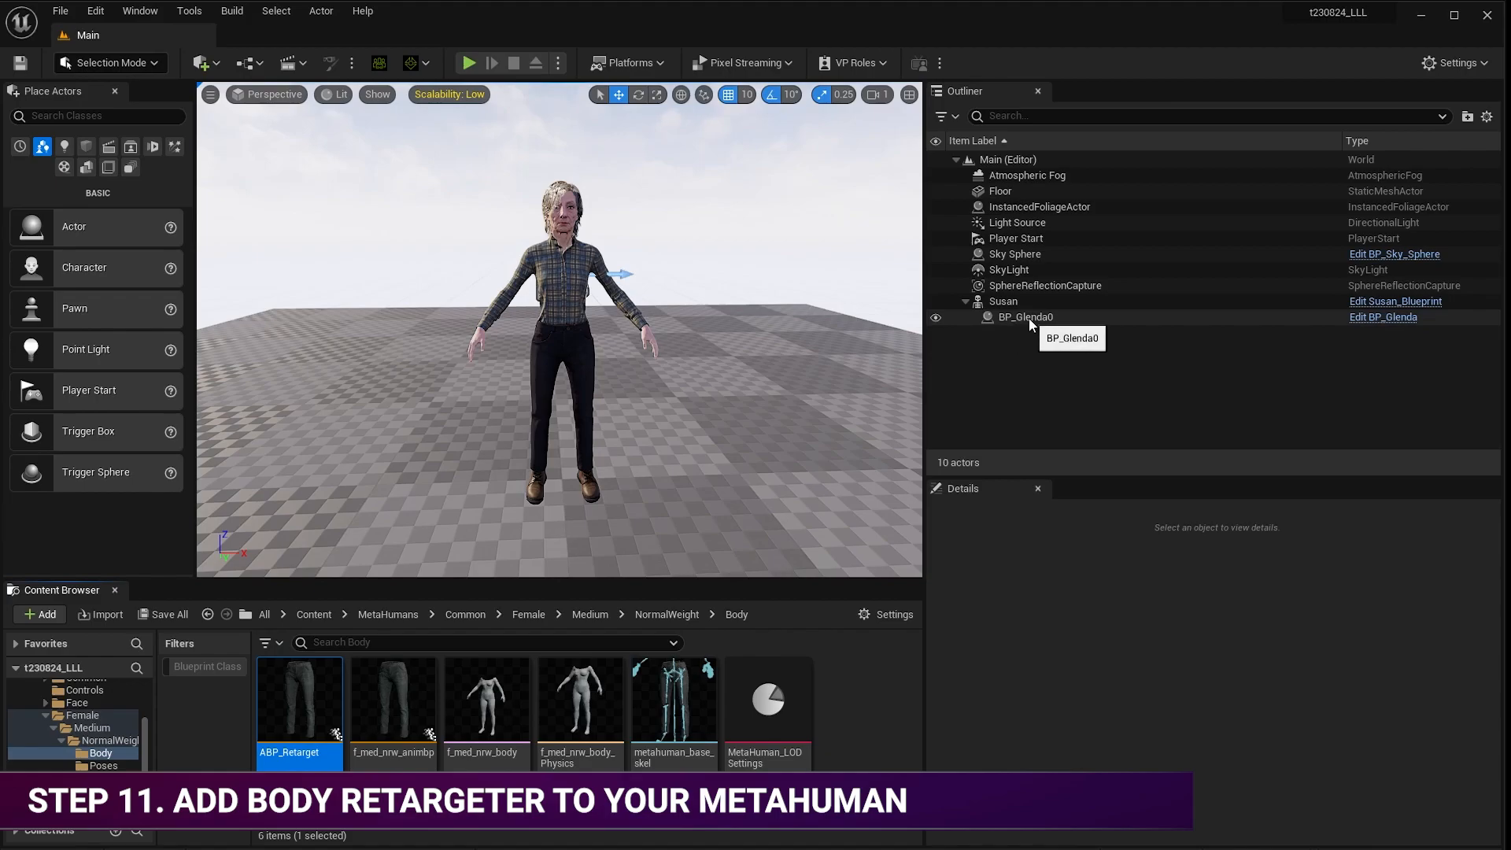
Set the Anim Class of BP_Glenda's Body component to ABP_Retarget, then compile and save the blueprint.
{"action": "left_click", "coordinate": [1381, 319]}
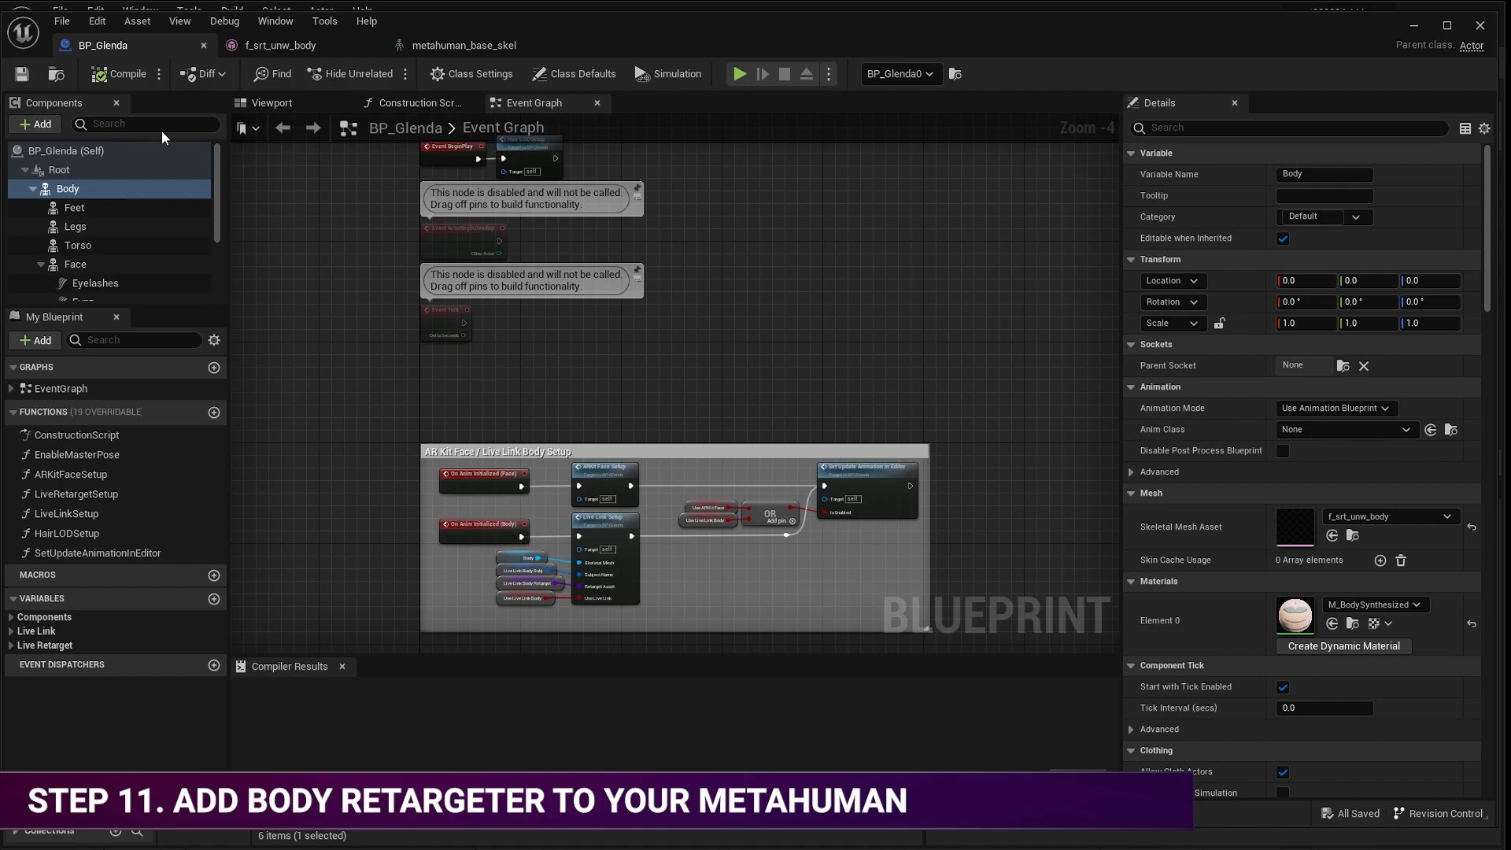
{"action": "left_click", "coordinate": [71, 190]}
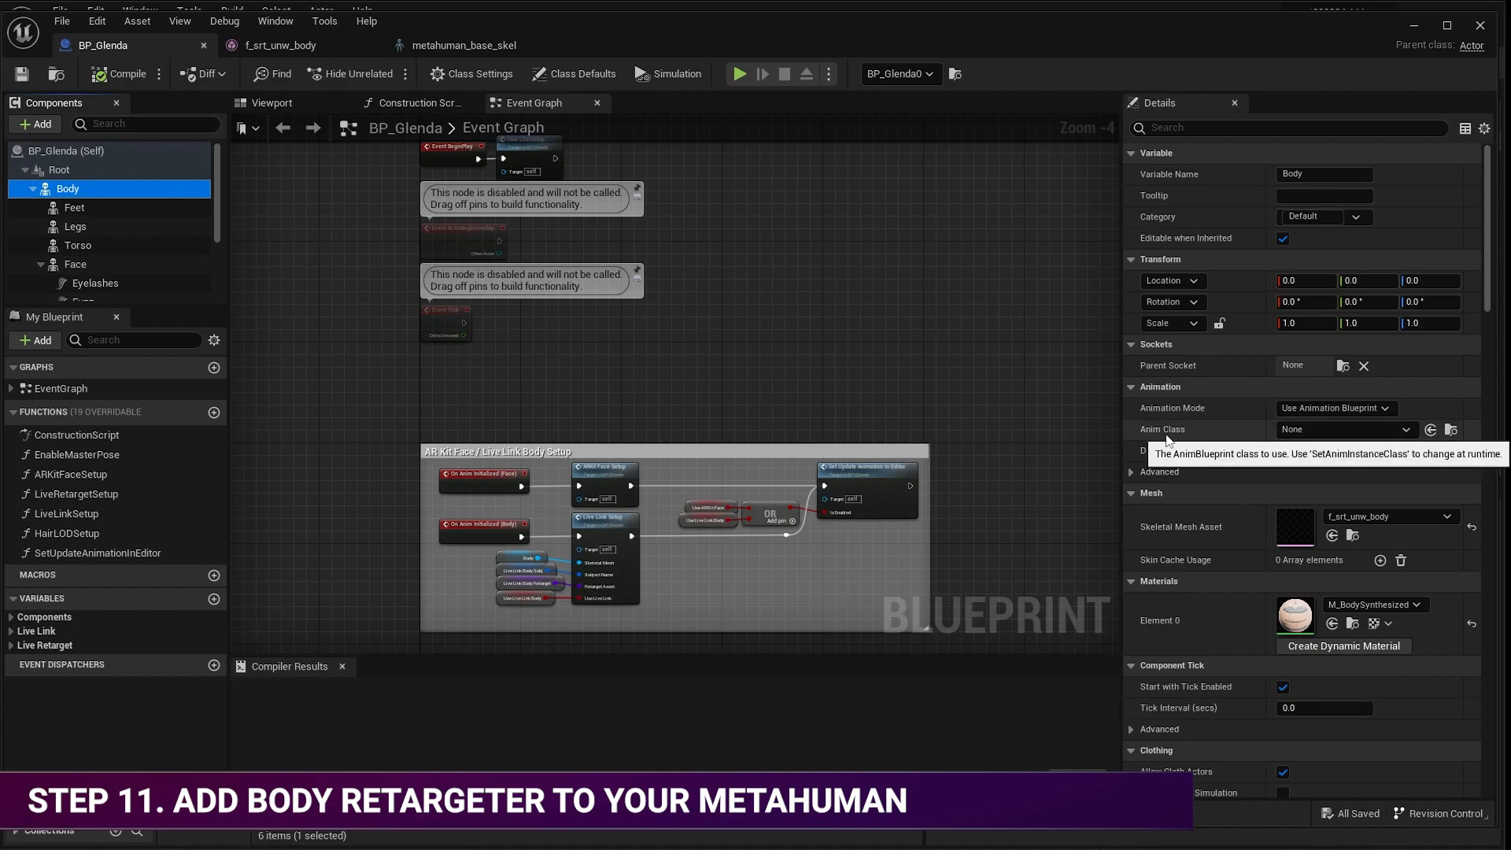
{"action": "left_click", "coordinate": [1407, 430]}
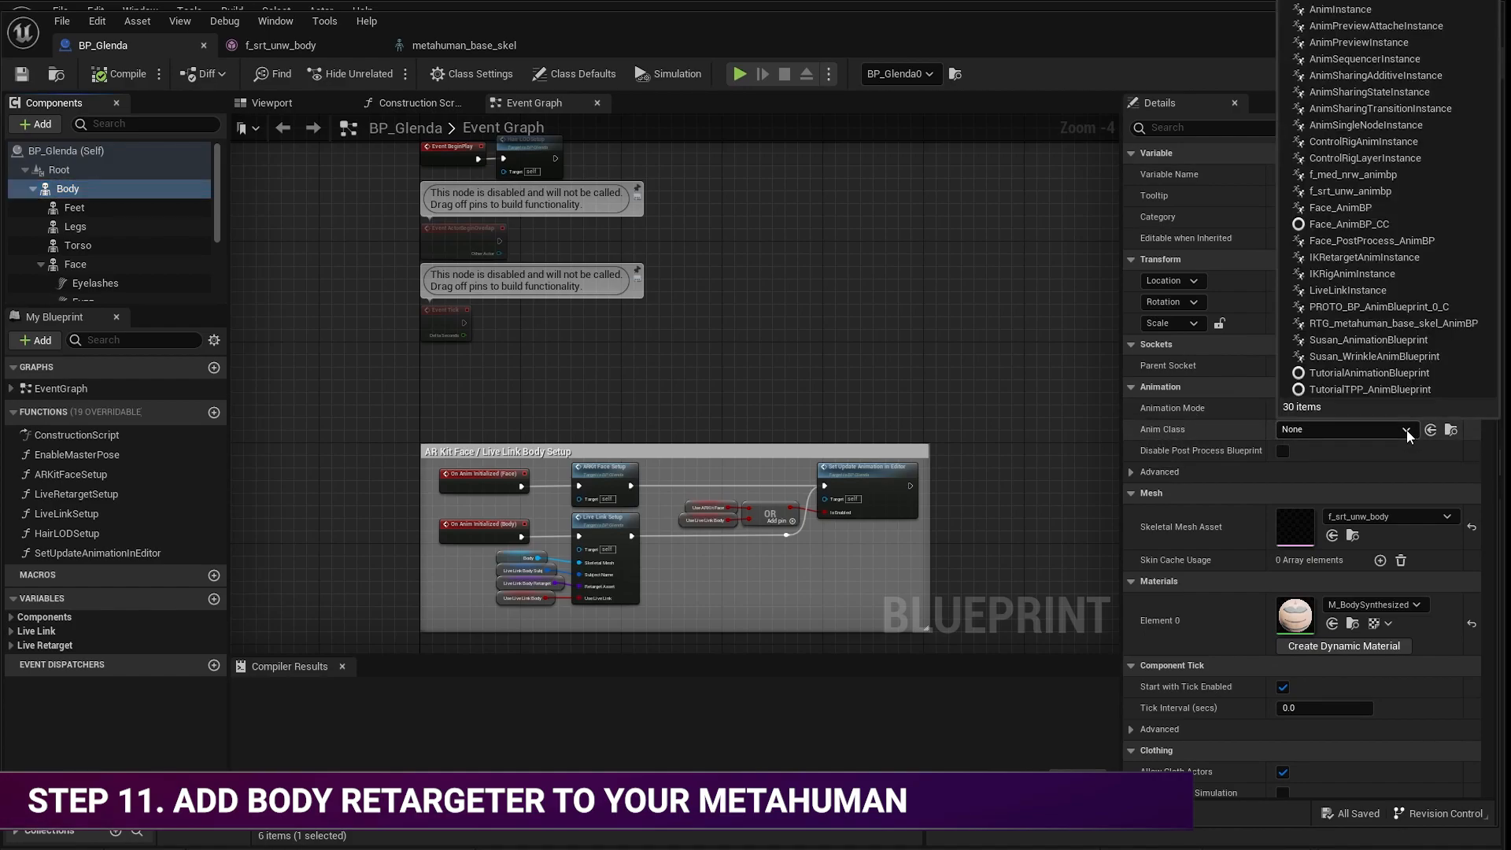
{"action": "left_click", "coordinate": [1341, 4]}
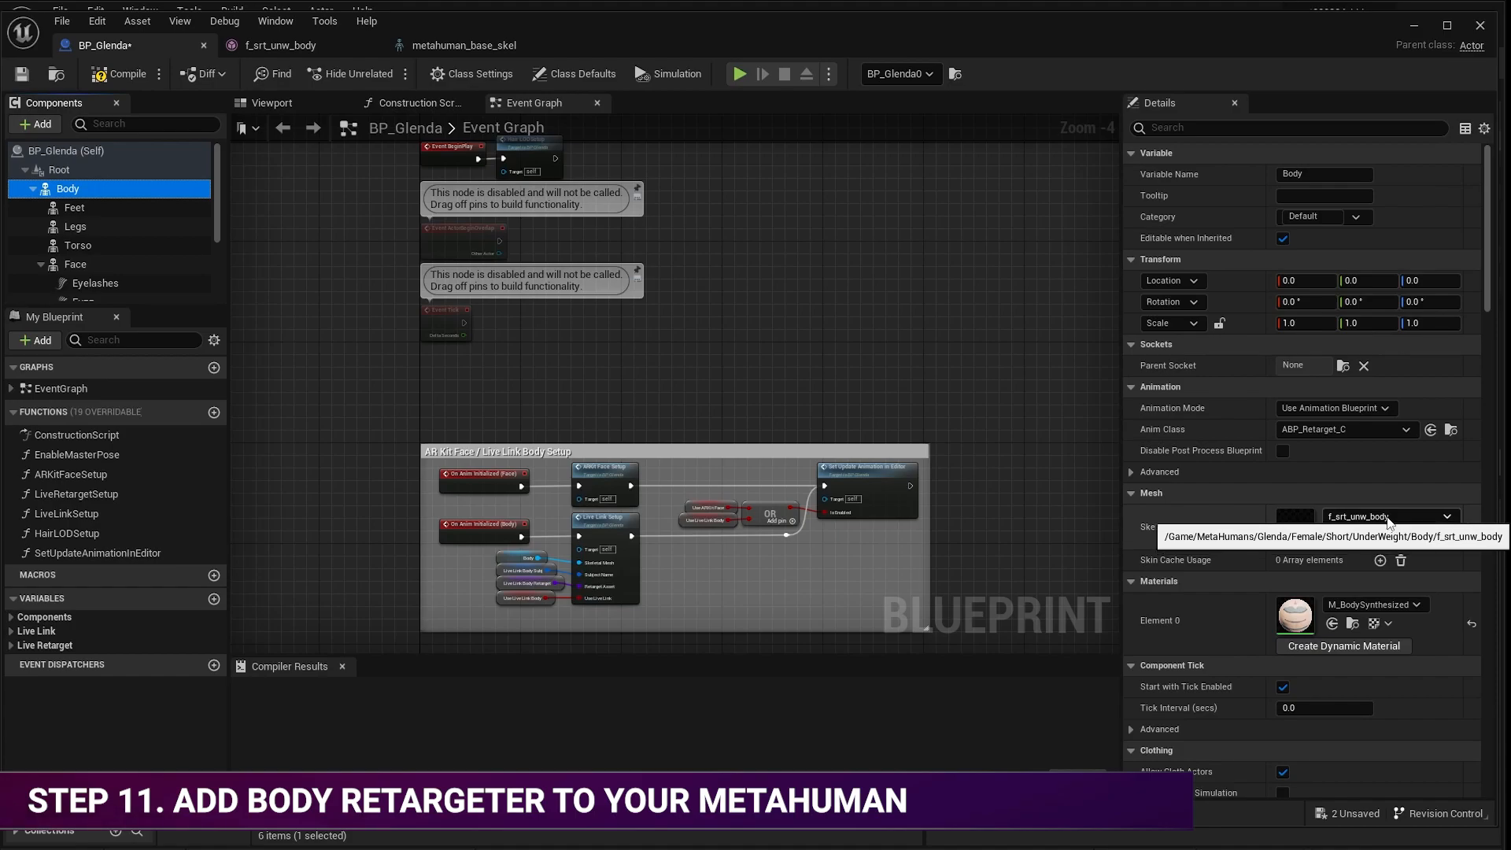
{"action": "left_click", "coordinate": [116, 78]}
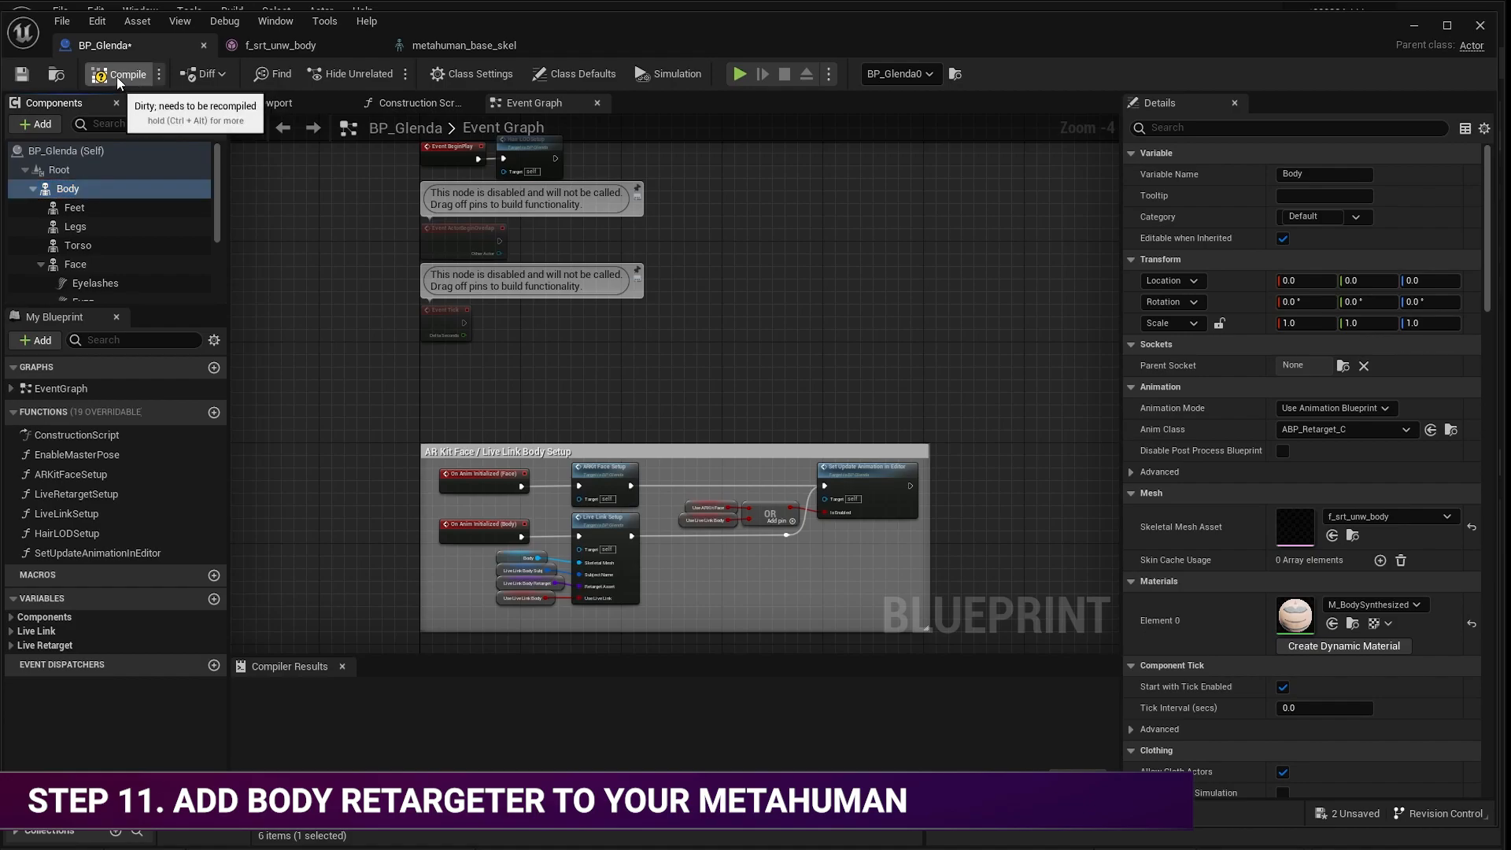
{"action": "left_click", "coordinate": [22, 75]}
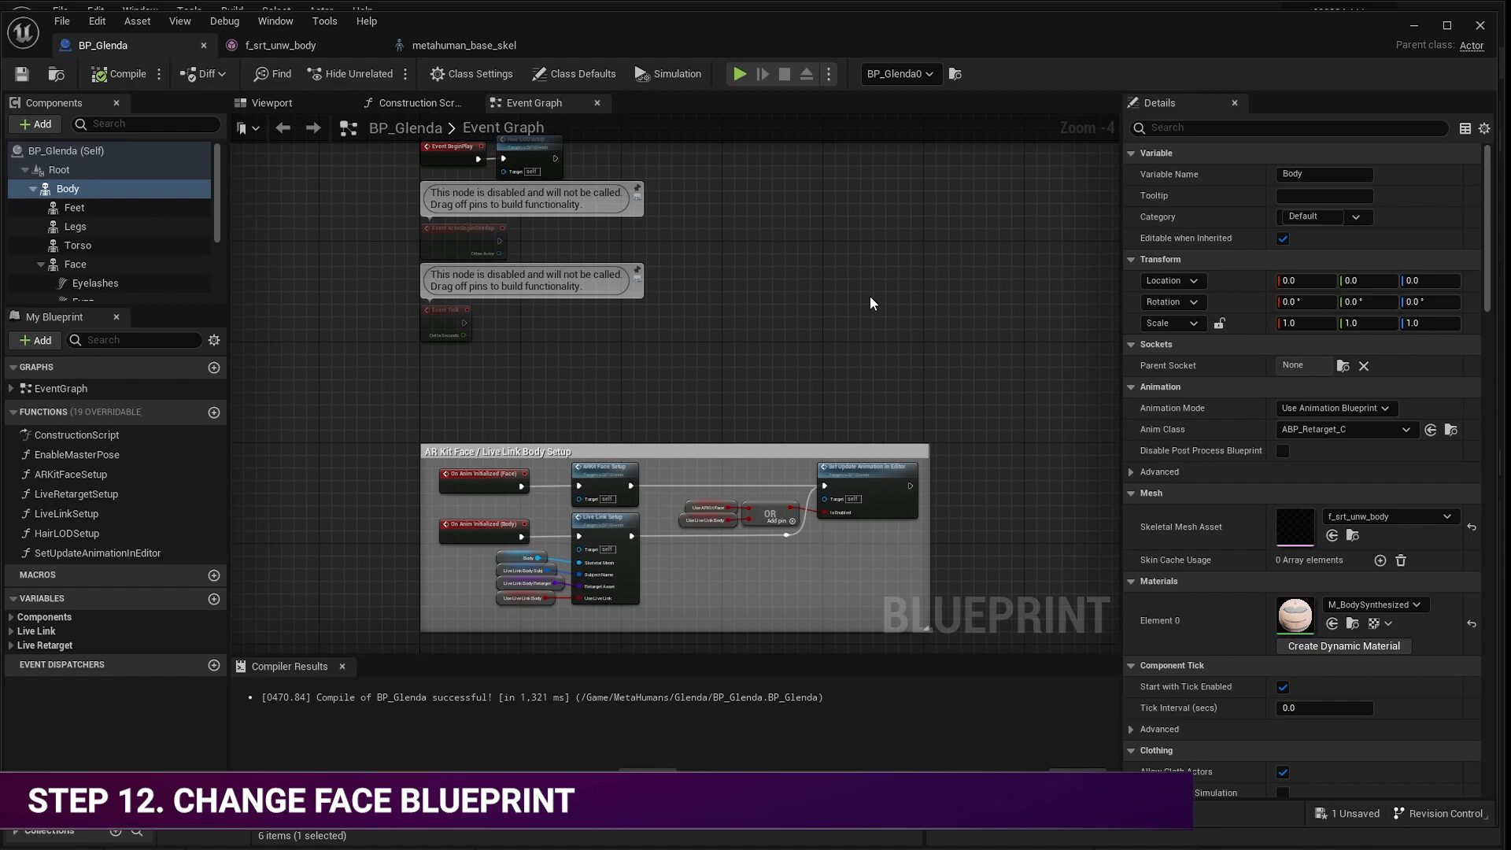
Set the Anim Class of BP_Glenda's Face component to Face_AnimBP_CC, compile and save the blueprint, and minimize its window.
{"action": "left_click", "coordinate": [78, 266]}
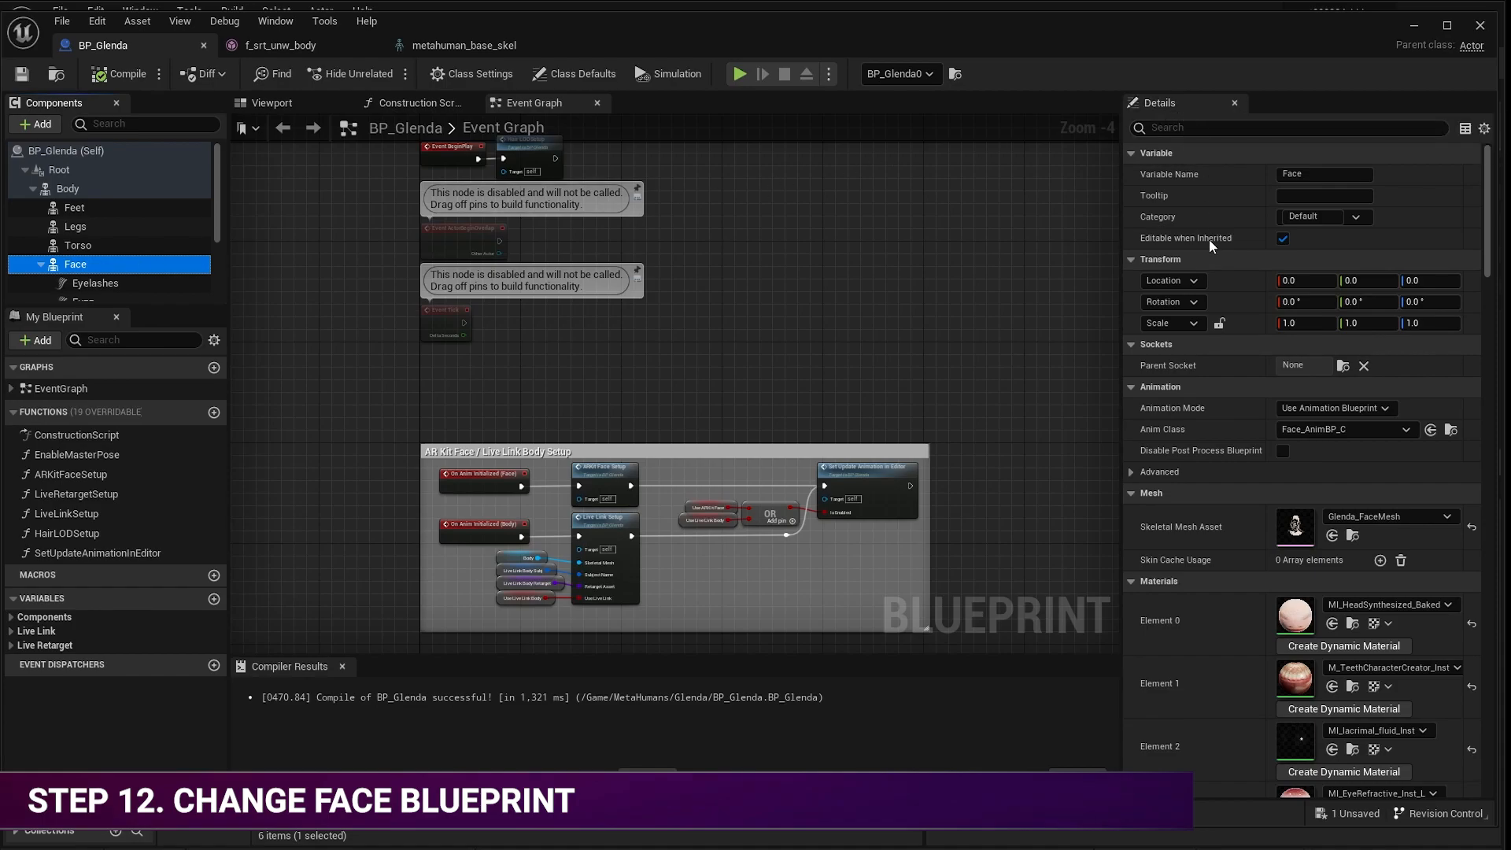
{"action": "left_click", "coordinate": [1335, 433]}
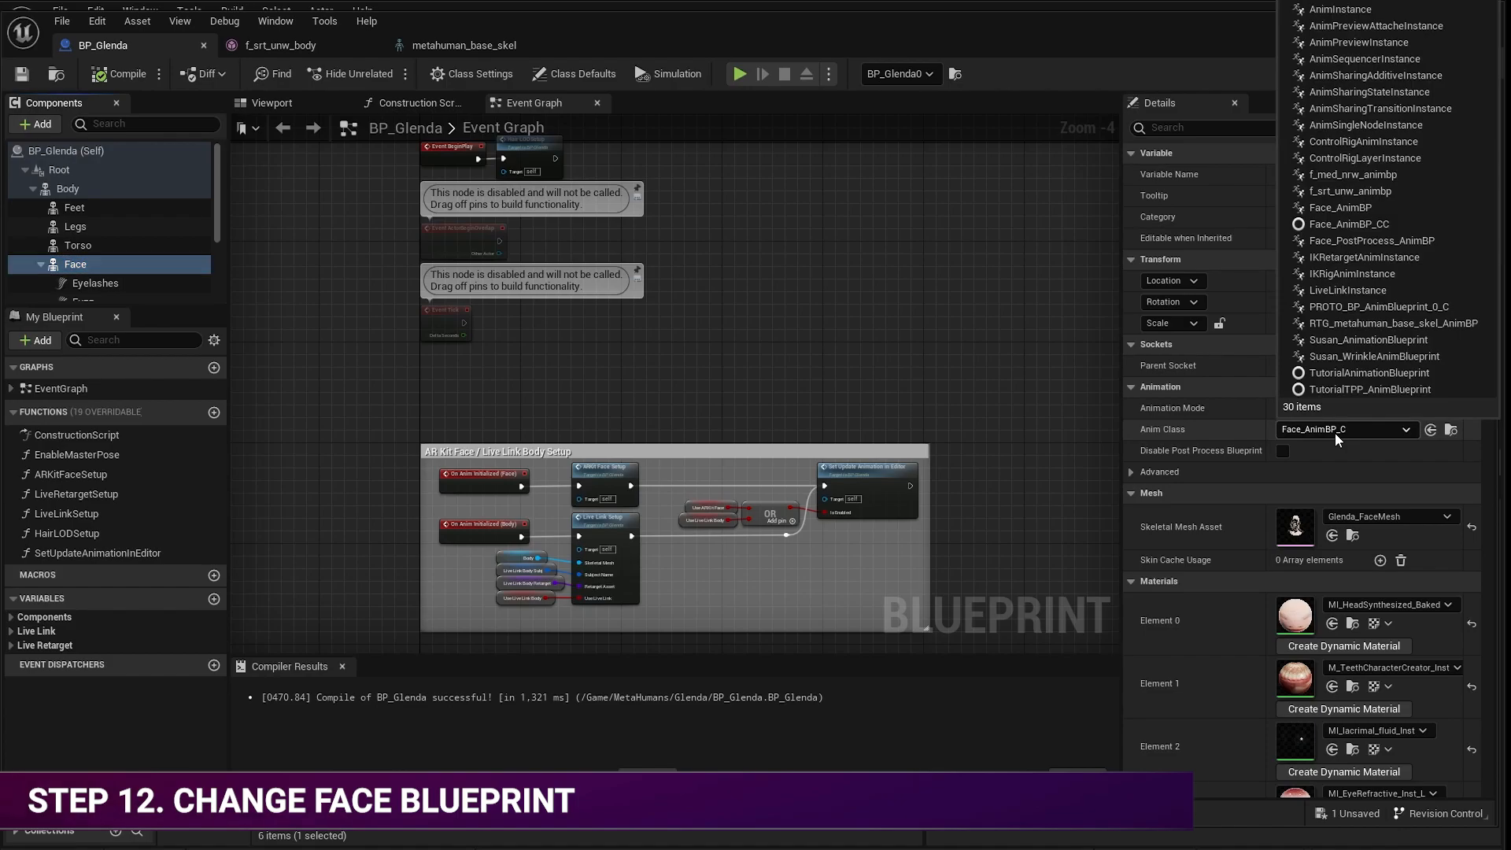
{"action": "left_click", "coordinate": [1383, 227]}
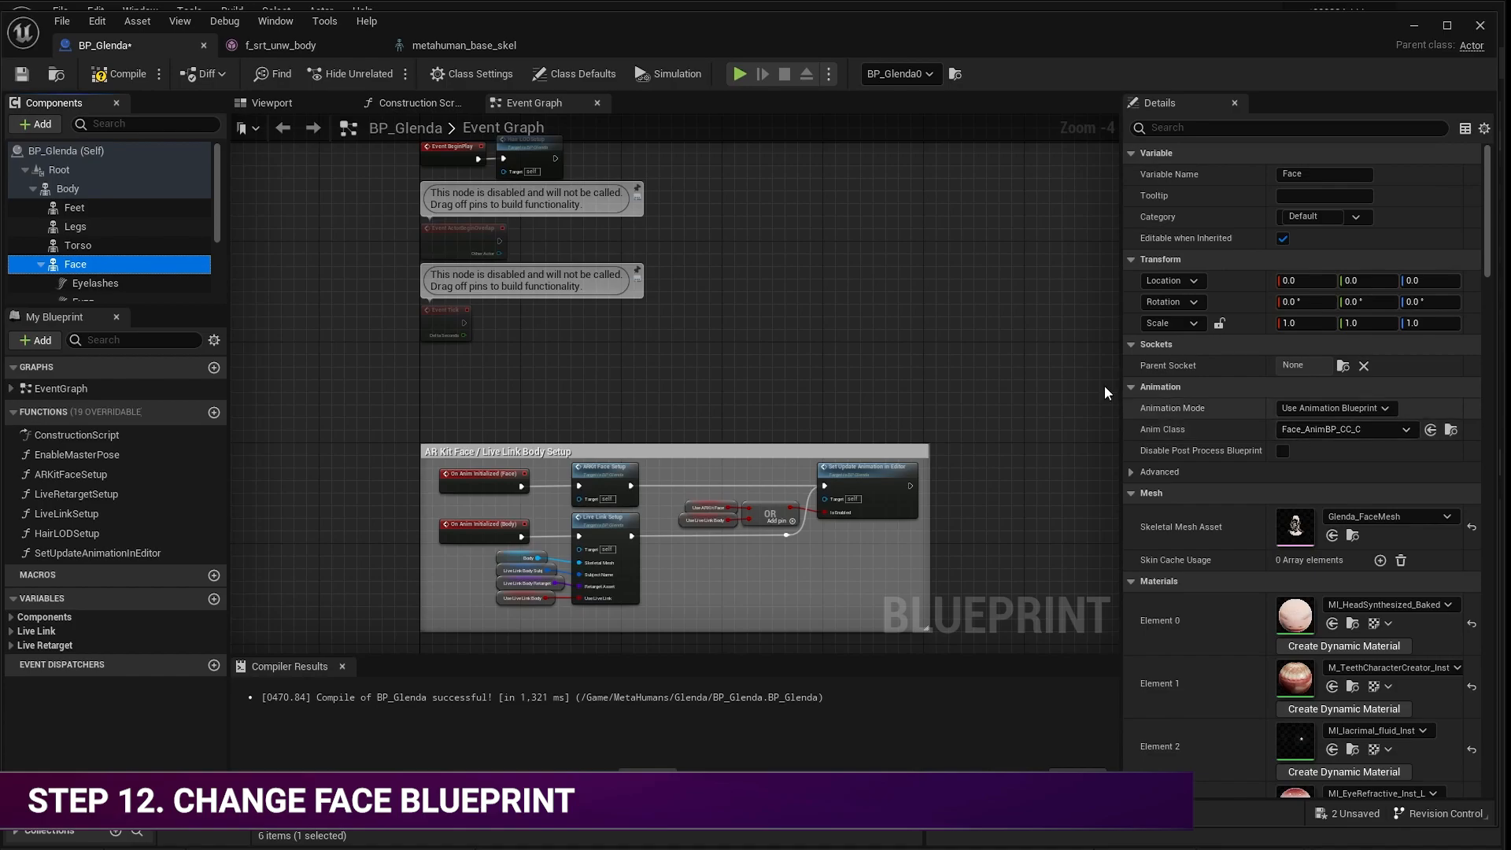
{"action": "left_click", "coordinate": [126, 74]}
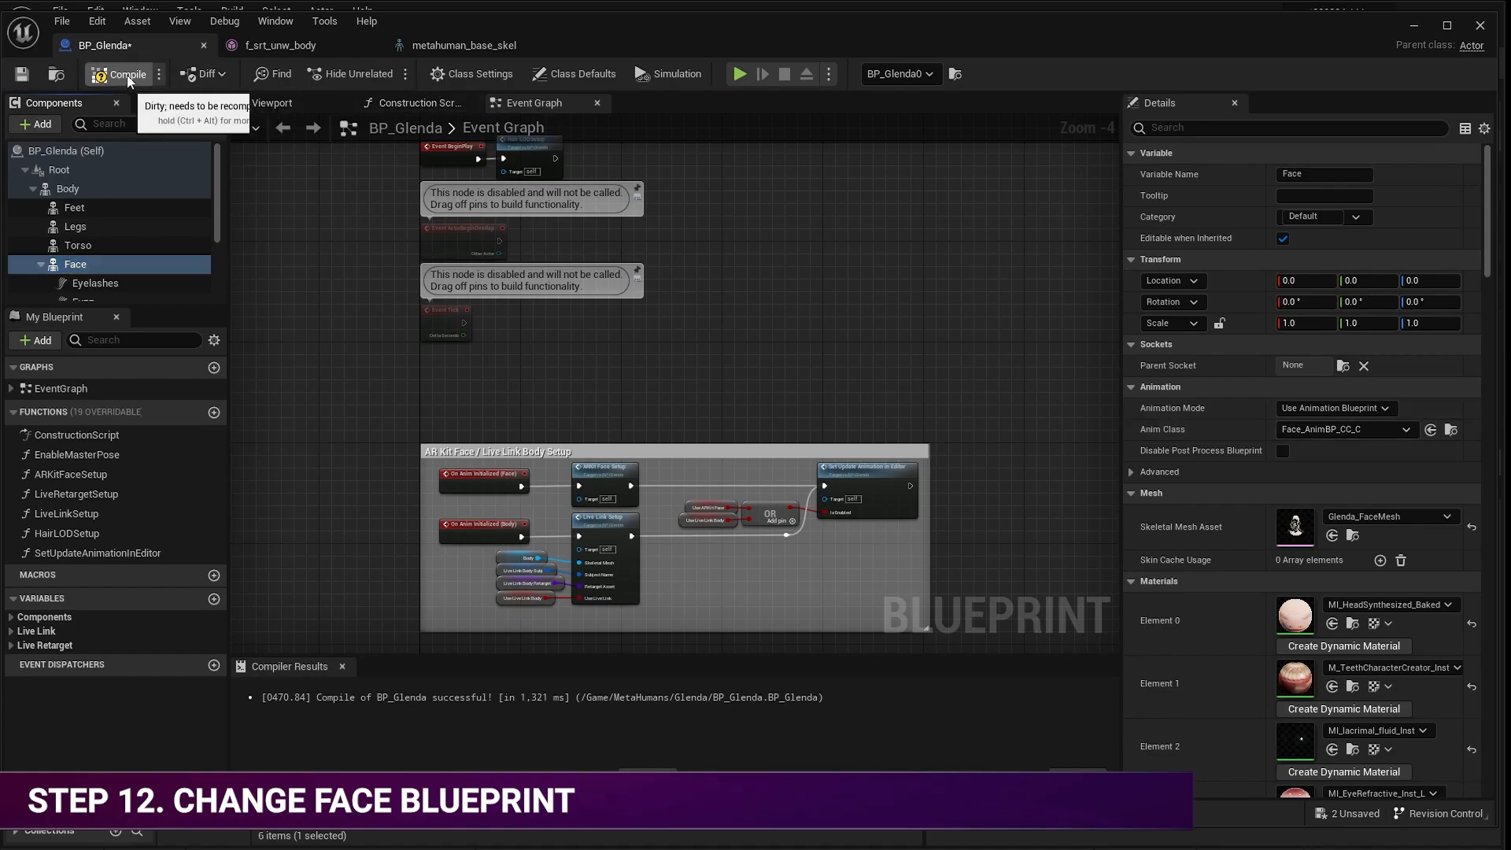
{"action": "left_click", "coordinate": [21, 75]}
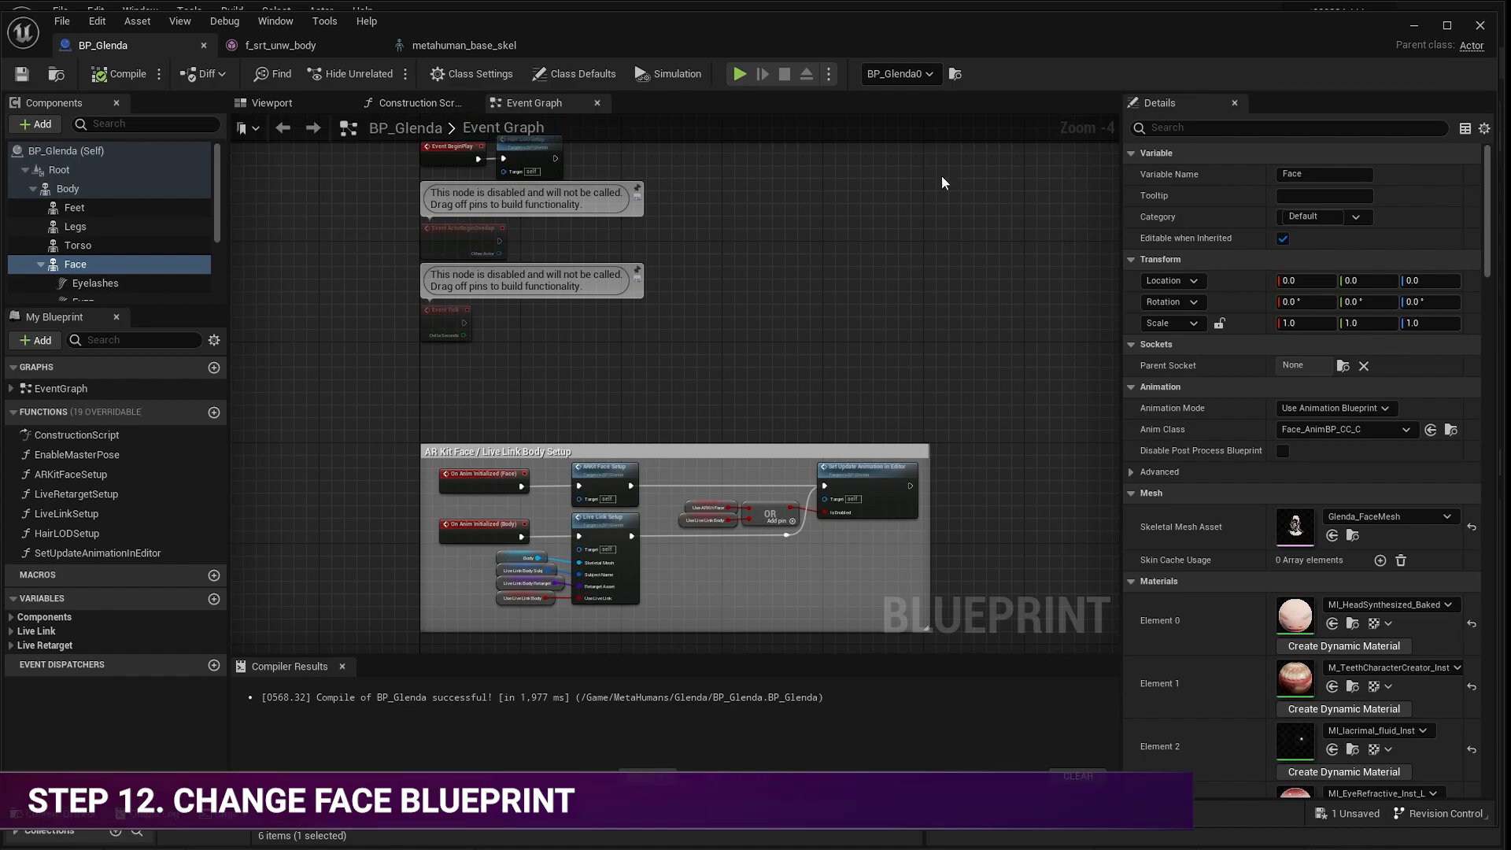
{"action": "left_click", "coordinate": [1415, 25]}
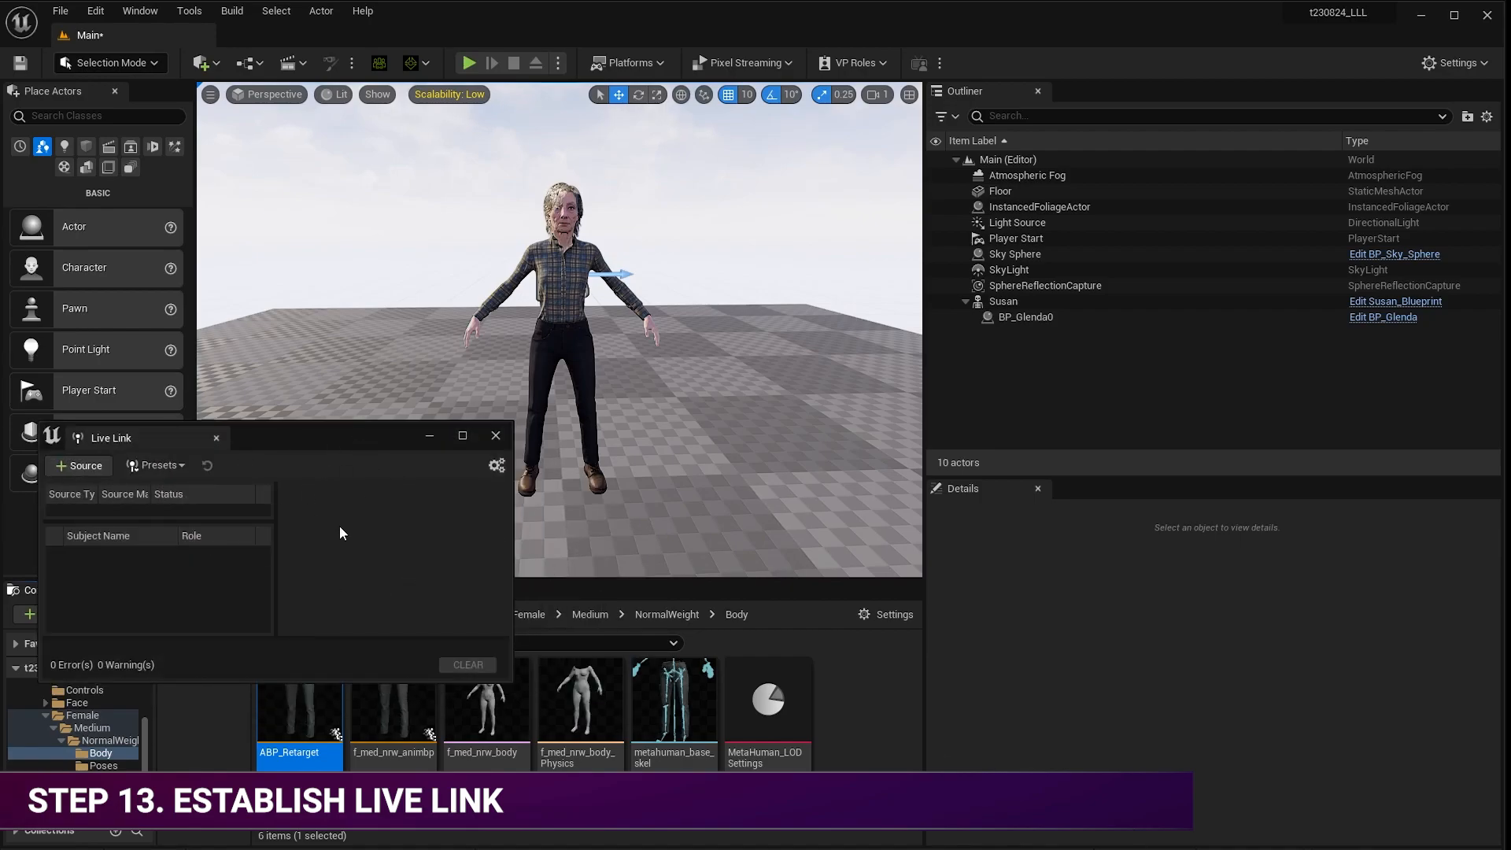
Add an iClone LiveLink source on port 54321 in Live Link and minimize the Live Link window.
{"action": "left_click", "coordinate": [85, 466]}
{"action": "mouse_move", "coordinate": [94, 509]}
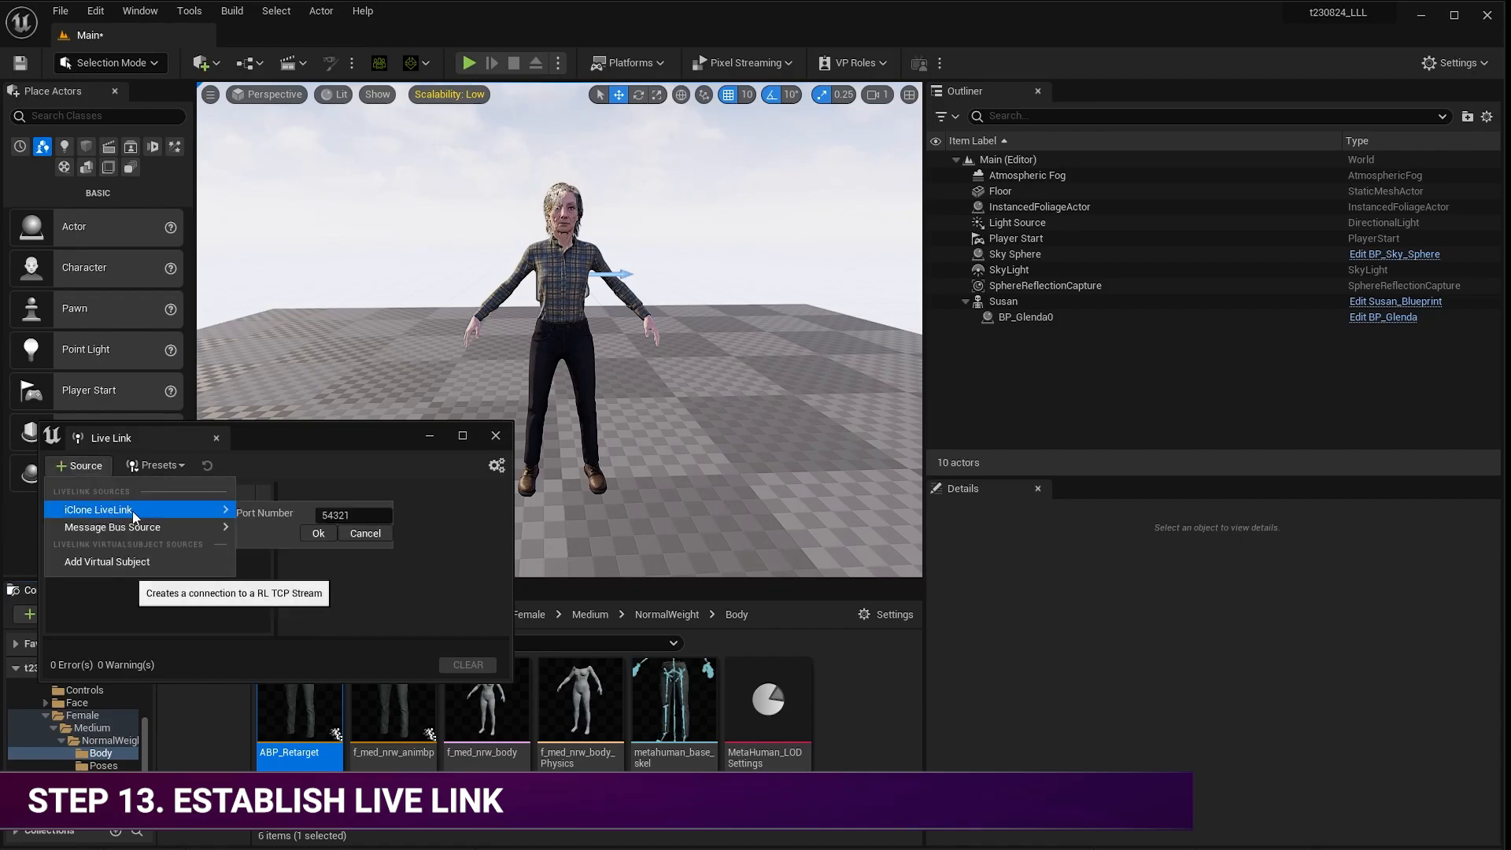
{"action": "left_click", "coordinate": [319, 535]}
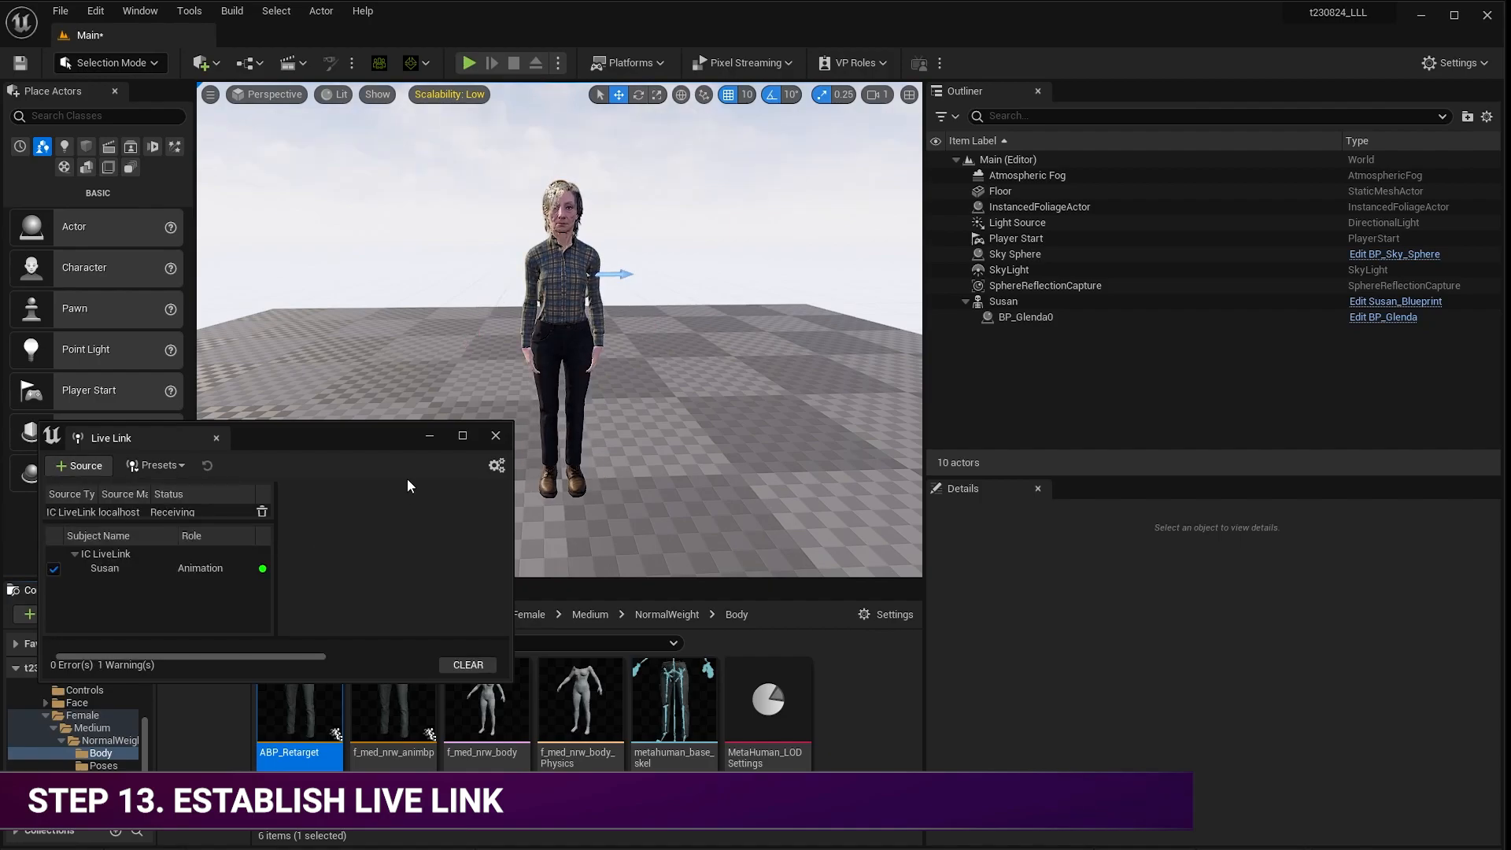
{"action": "left_click", "coordinate": [431, 436]}
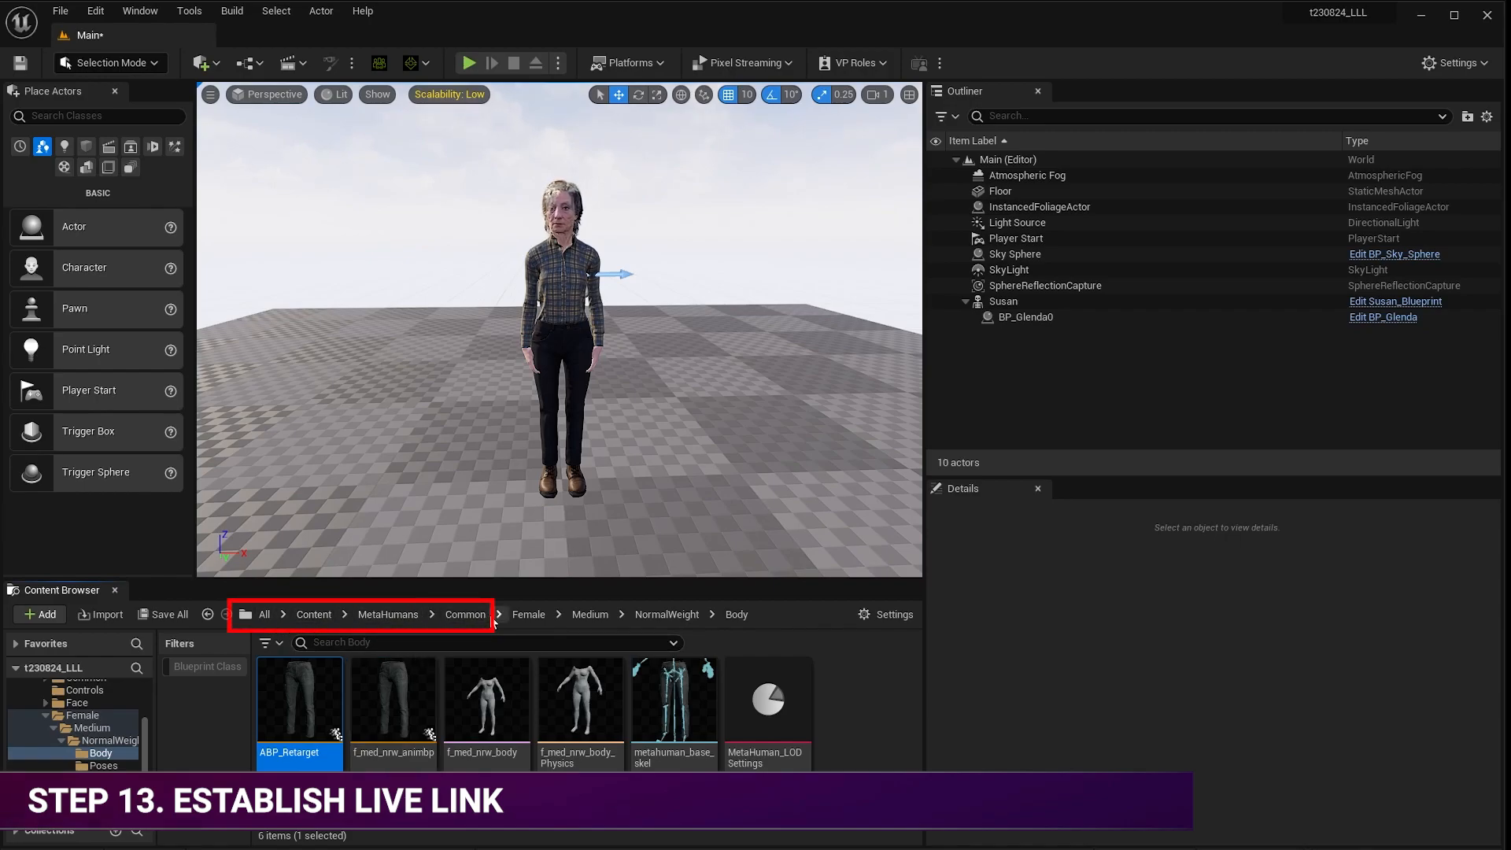
Open the Face_AnimBP_CC animation blueprint from the MetaHumans/Common/Face folder.
{"action": "left_click", "coordinate": [465, 615]}
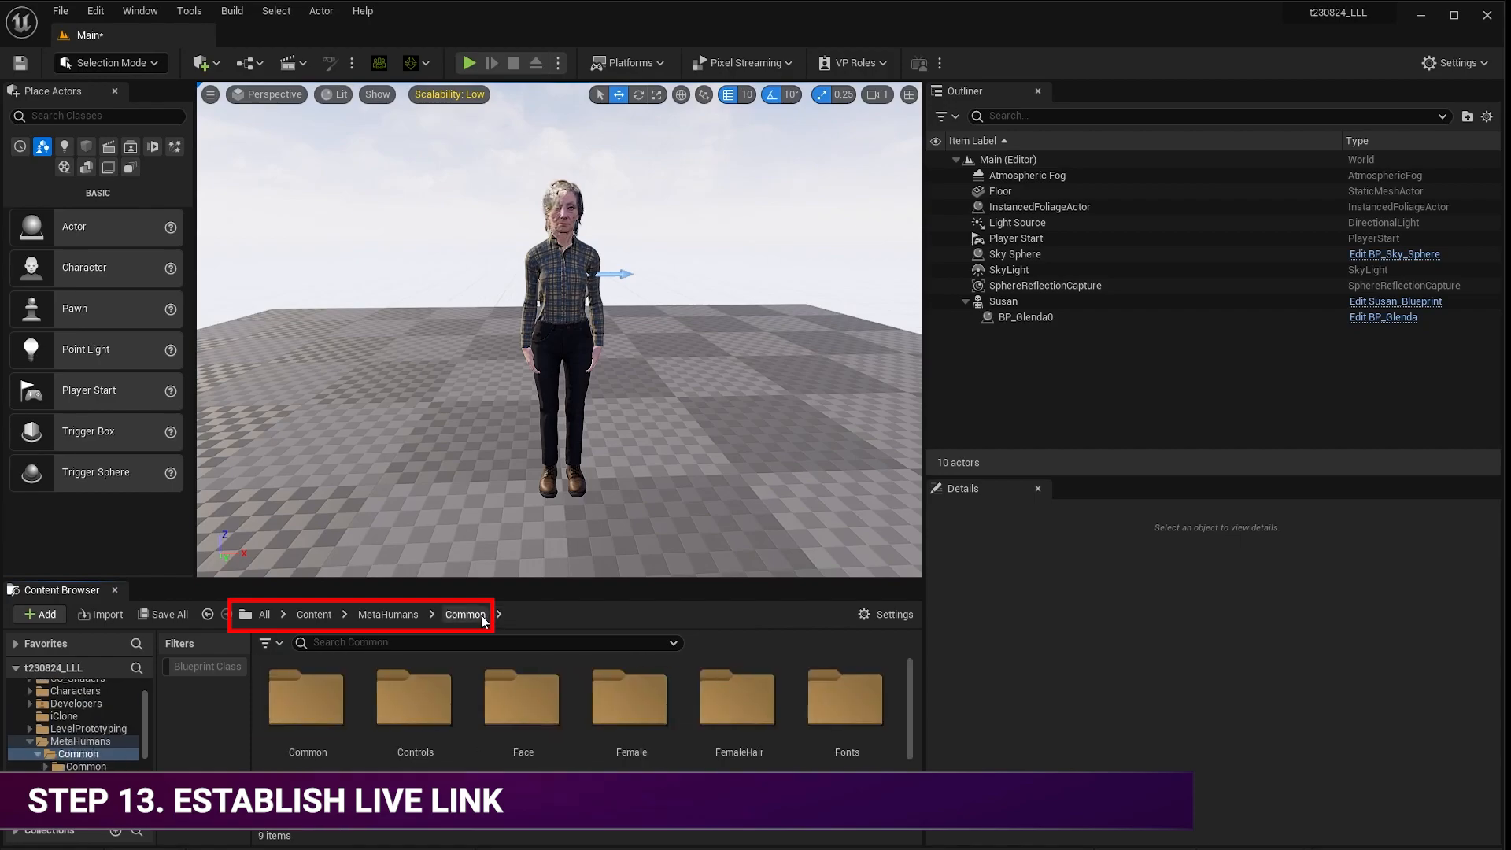
{"action": "double_click", "coordinate": [521, 691]}
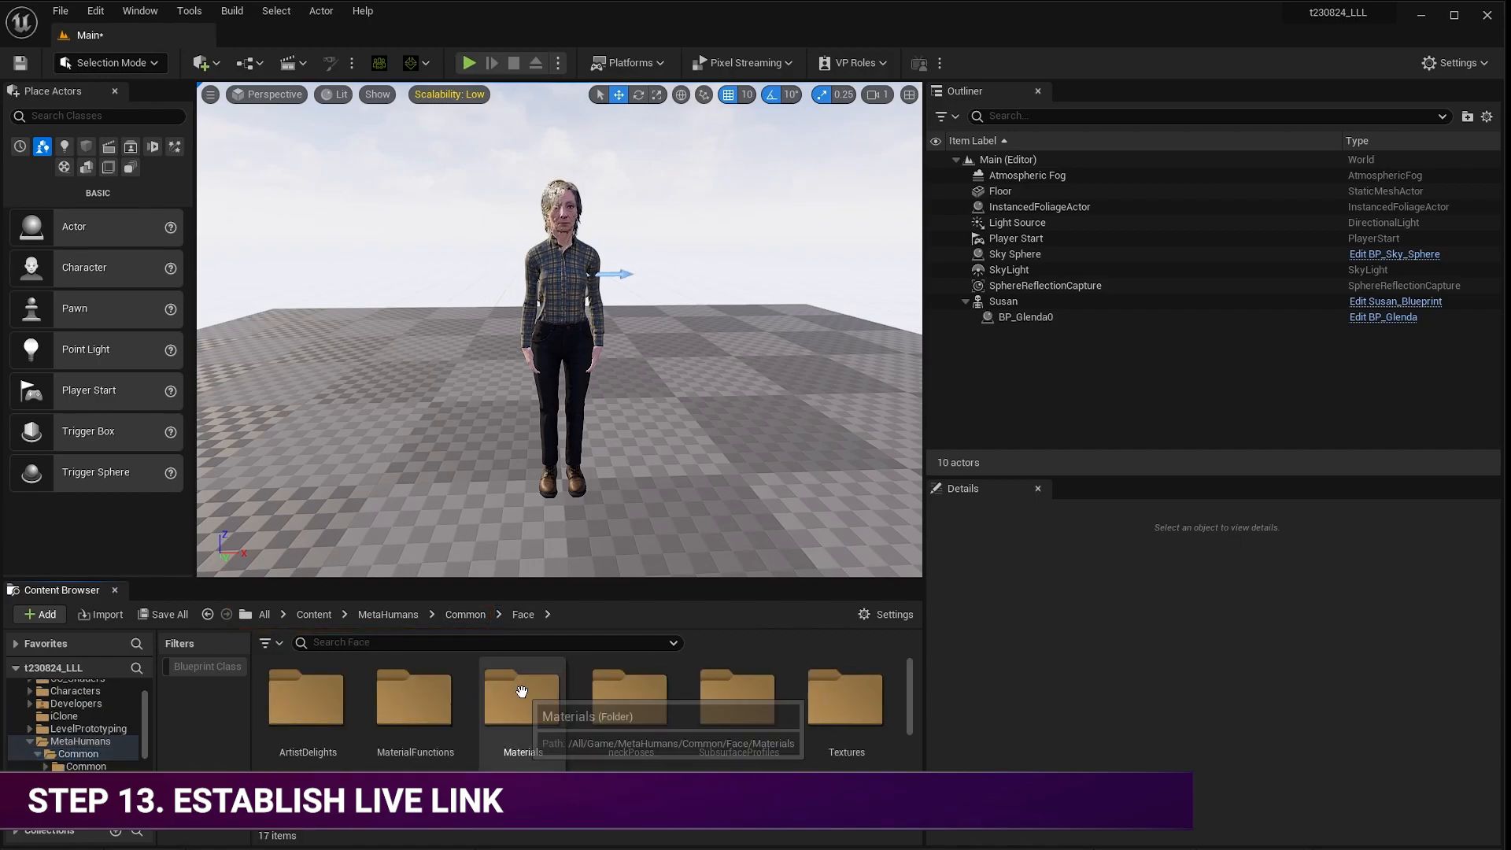
{"action": "scroll", "coordinate": [815, 713], "scroll_direction": "down", "scroll_amount": 2}
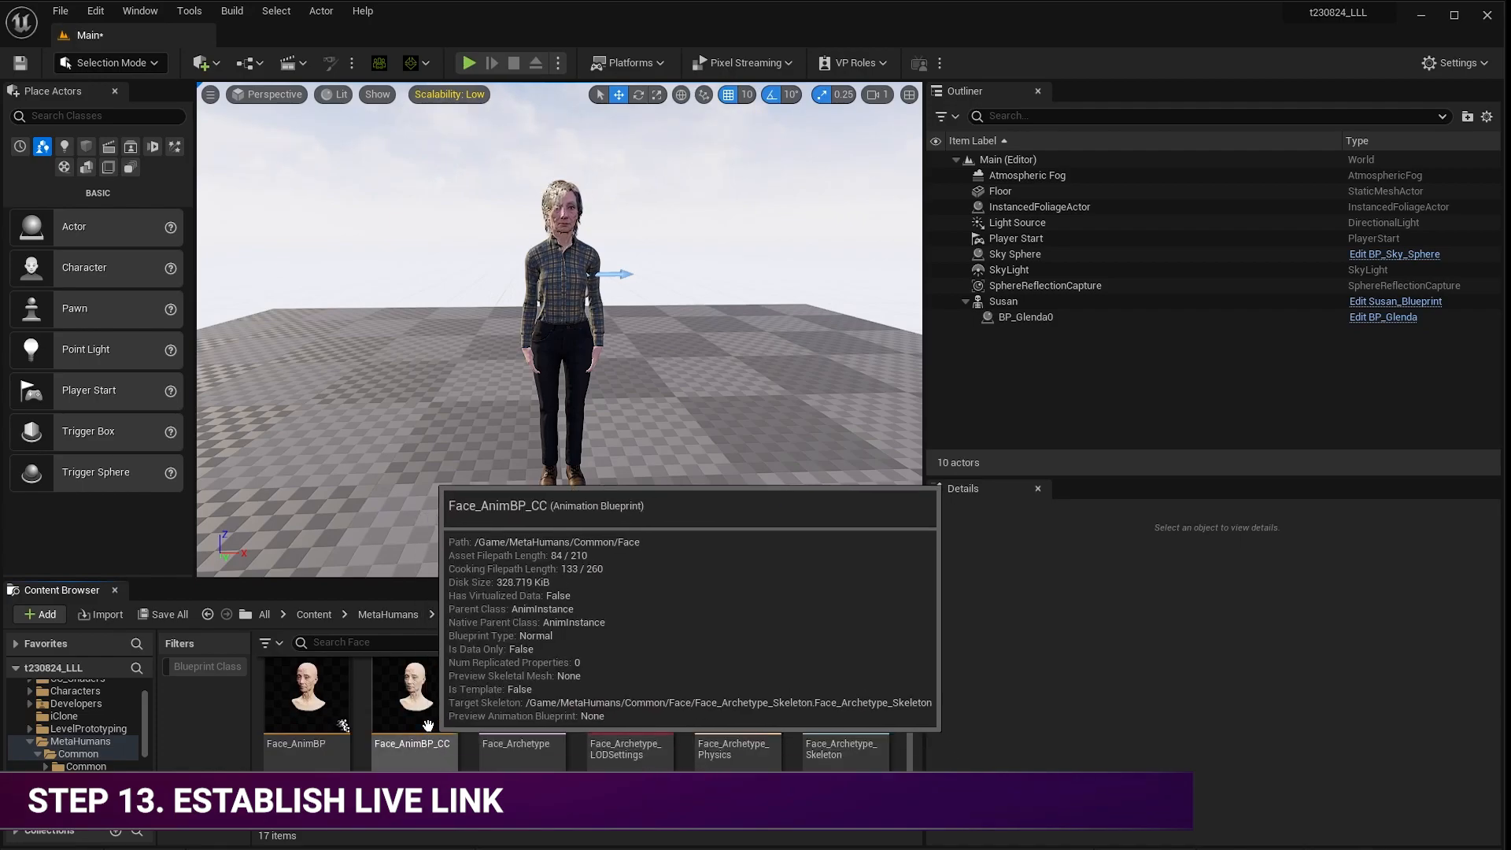
{"action": "left_click", "coordinate": [428, 725]}
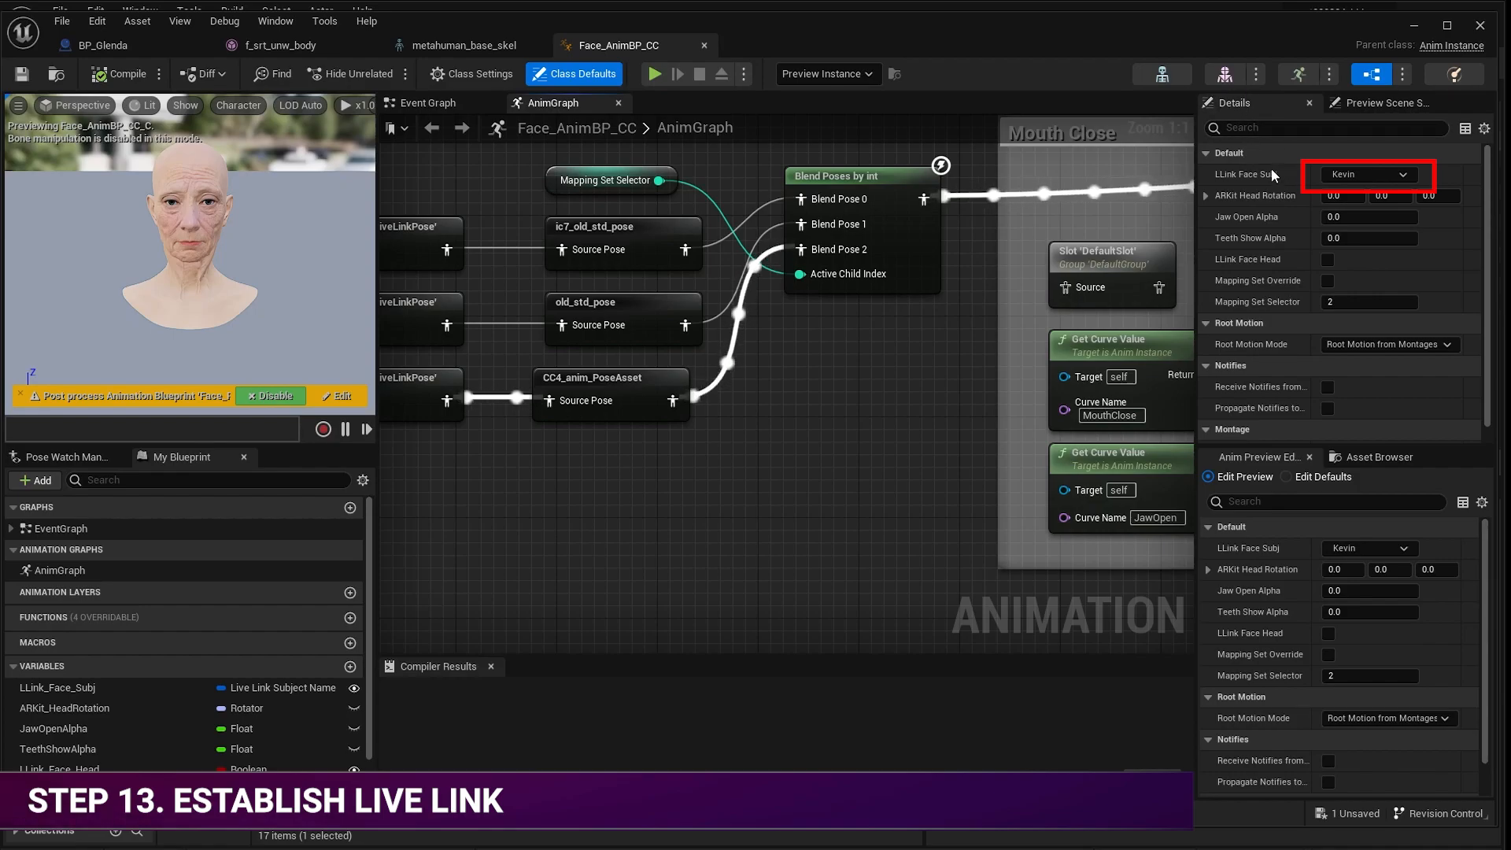
Set the default LLink Face Subj of Face_AnimBP_CC to Susan, then compile and save the animation blueprint.
{"action": "left_click", "coordinate": [1406, 174]}
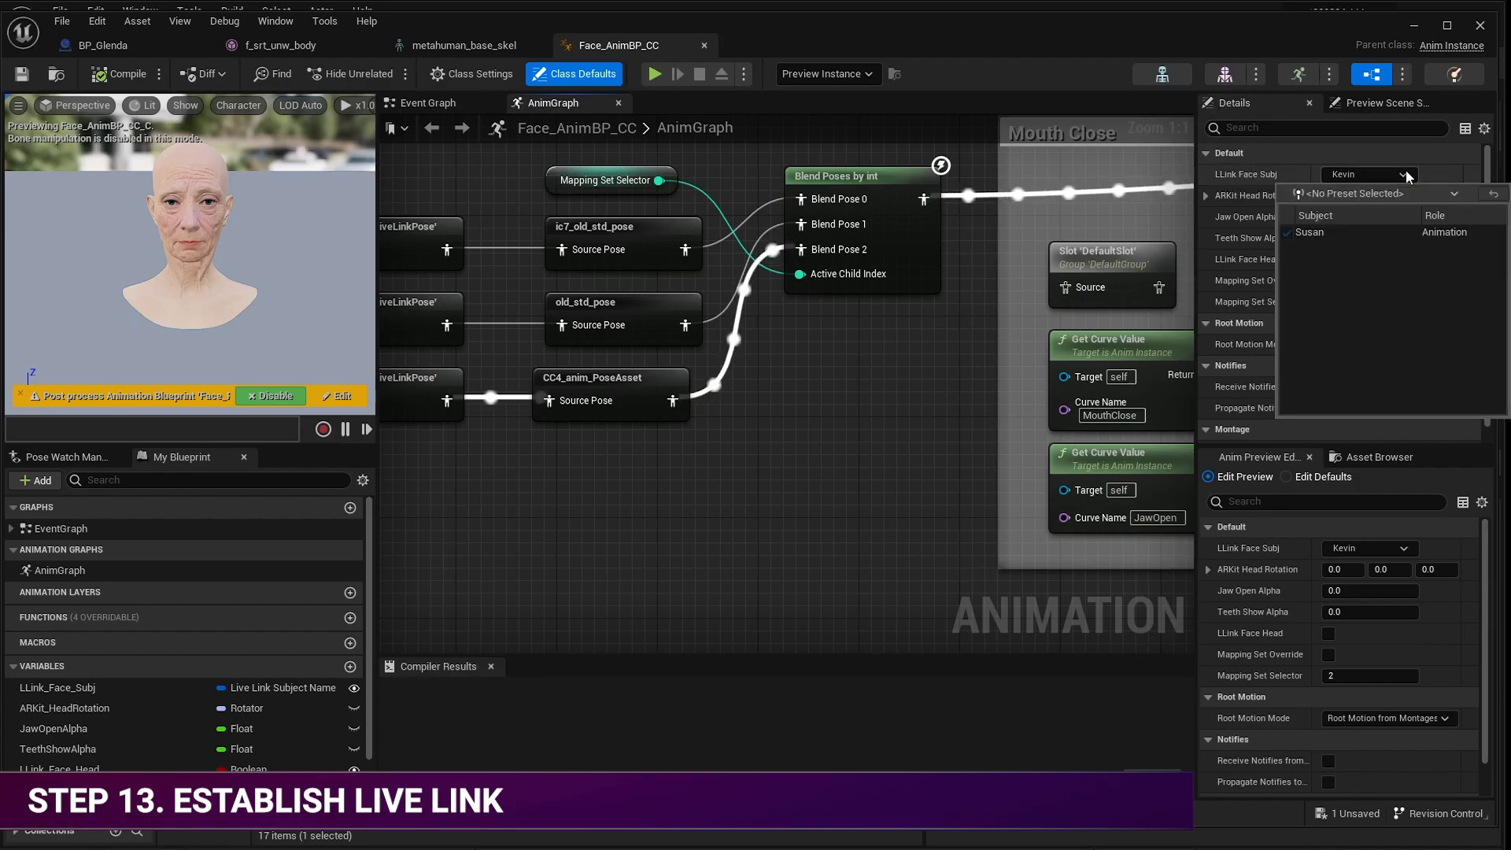
{"action": "left_click", "coordinate": [1328, 236]}
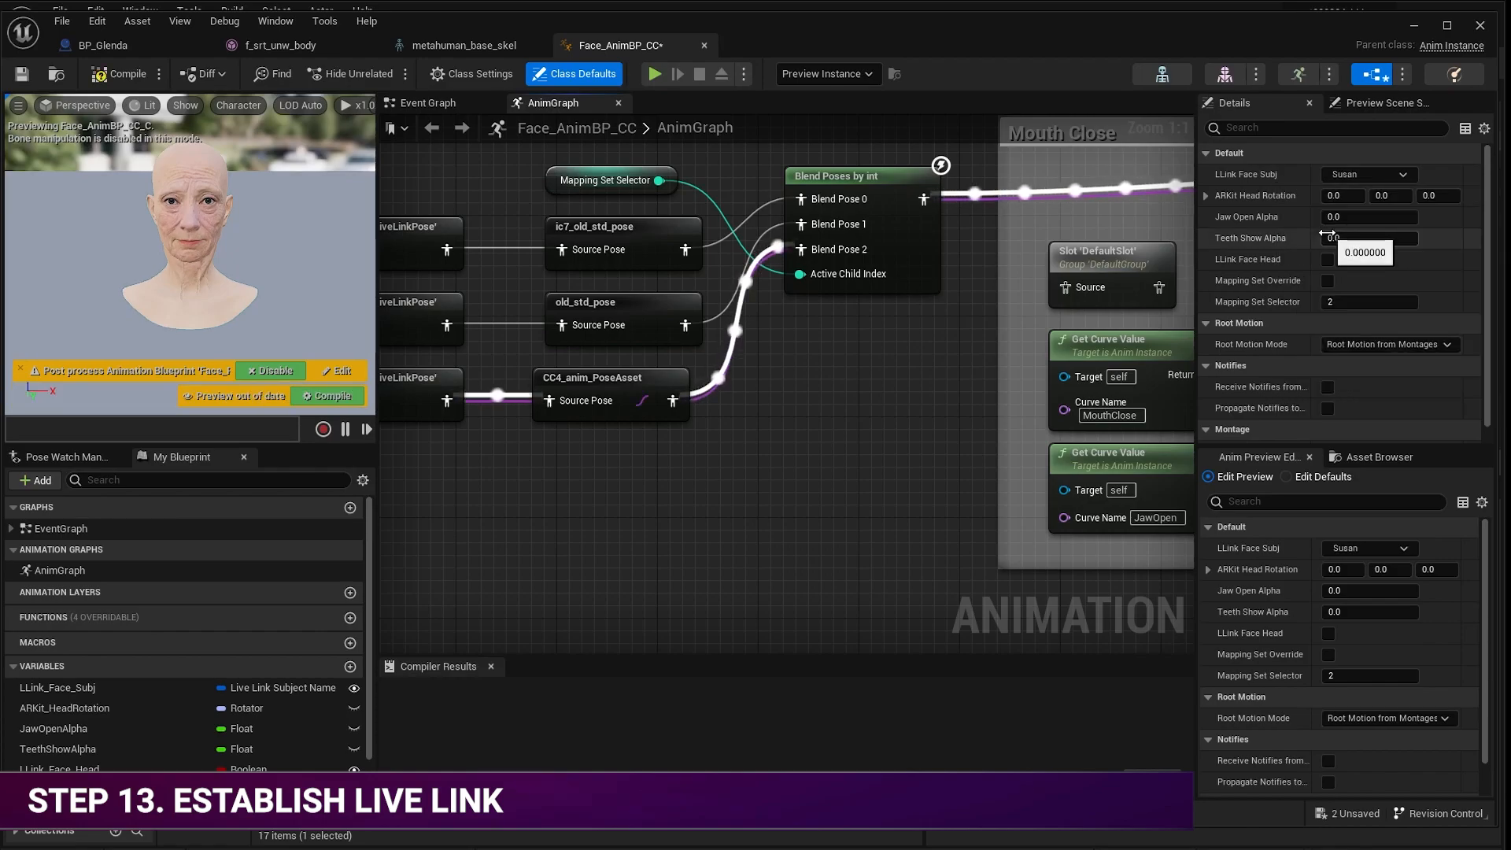
{"action": "left_click", "coordinate": [118, 82]}
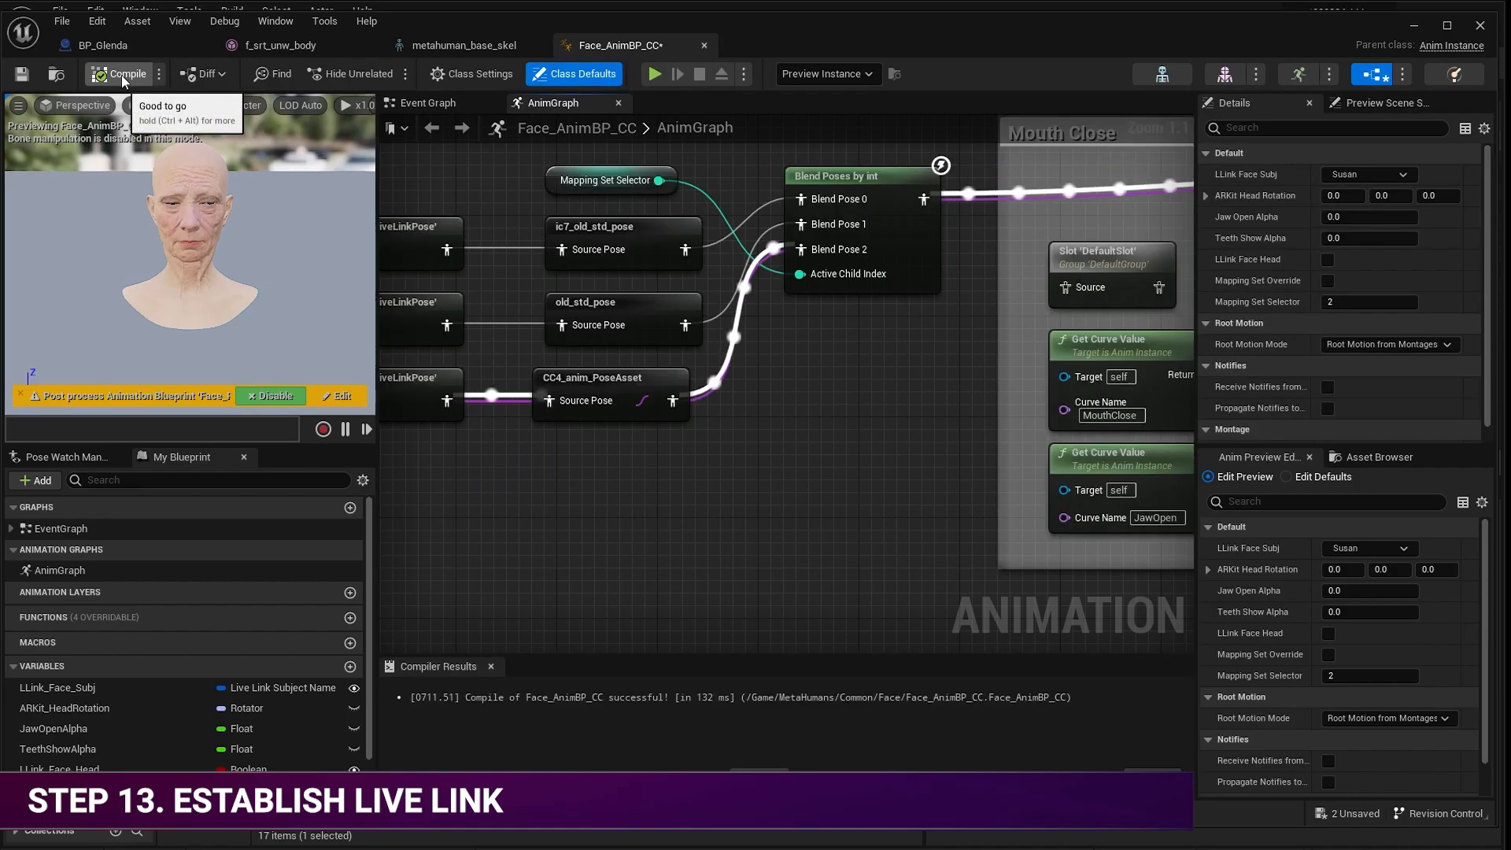
{"action": "left_click", "coordinate": [22, 73]}
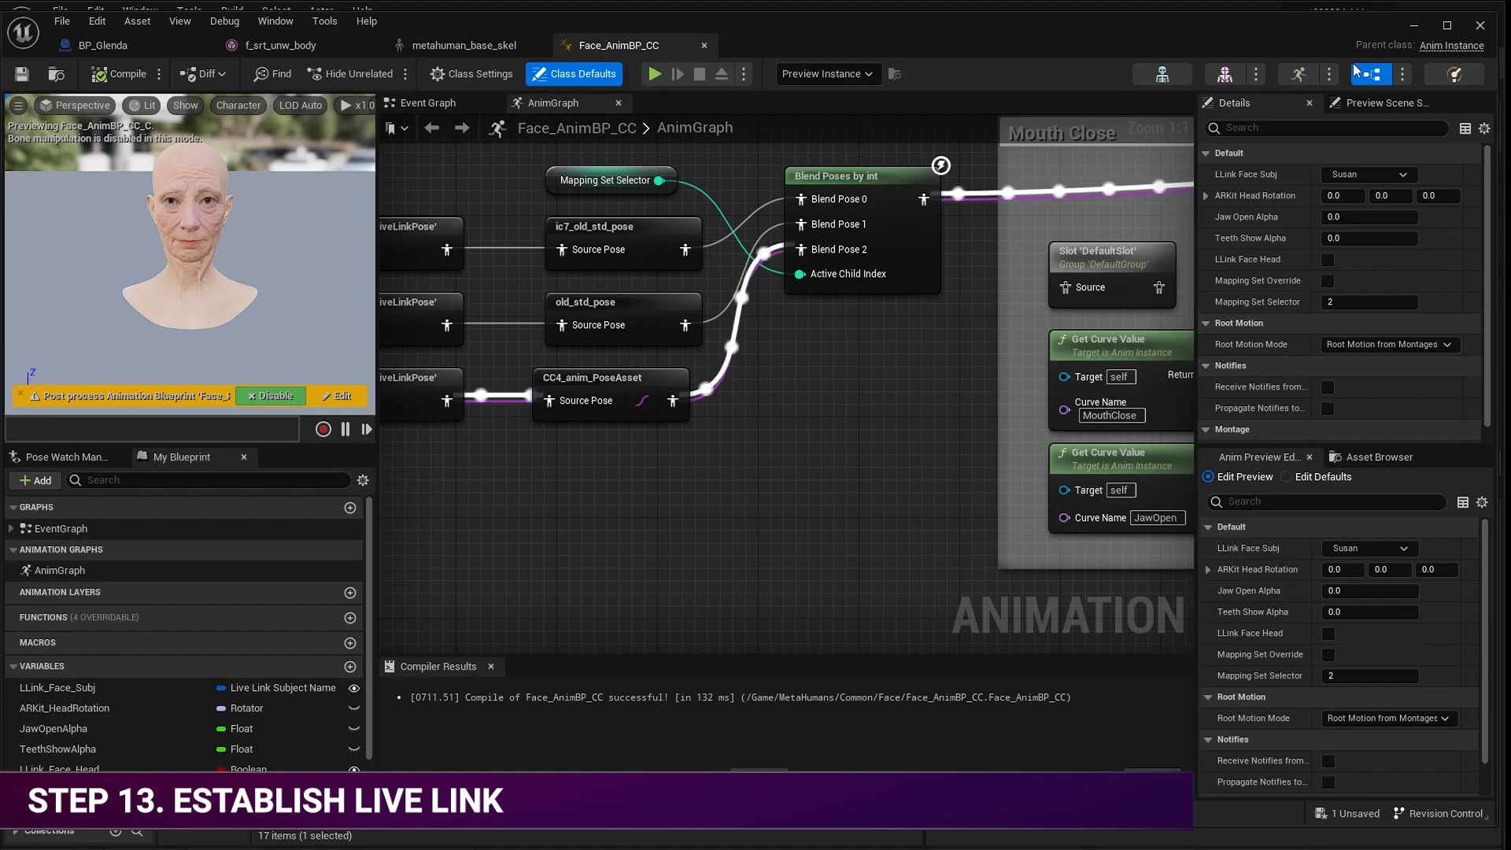
Switch to iClone and apply the Posing_F motion to Susan.
{"action": "left_click", "coordinate": [1415, 26]}
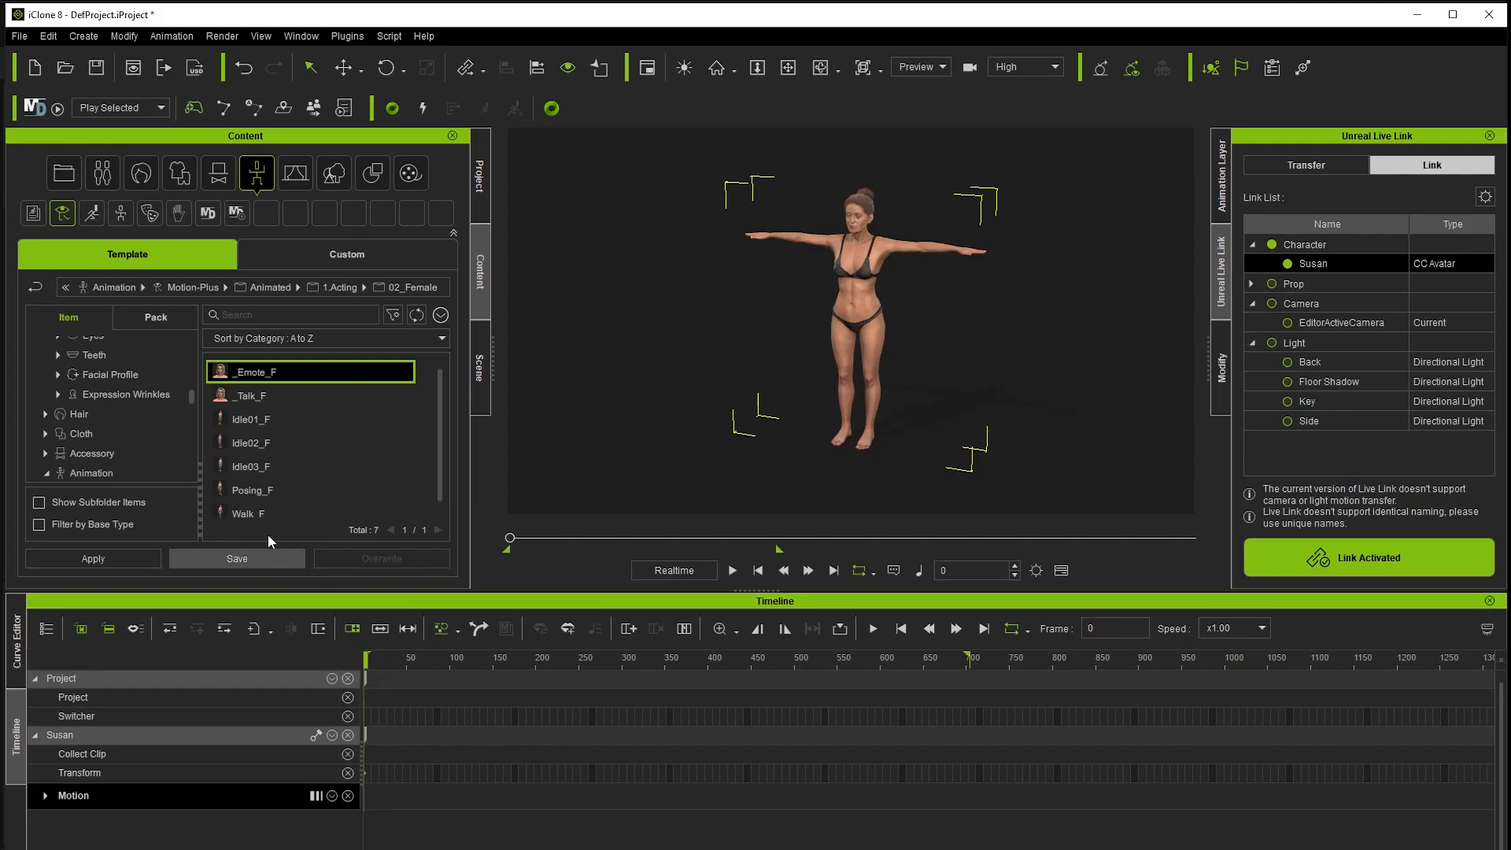
{"action": "double_click", "coordinate": [248, 493]}
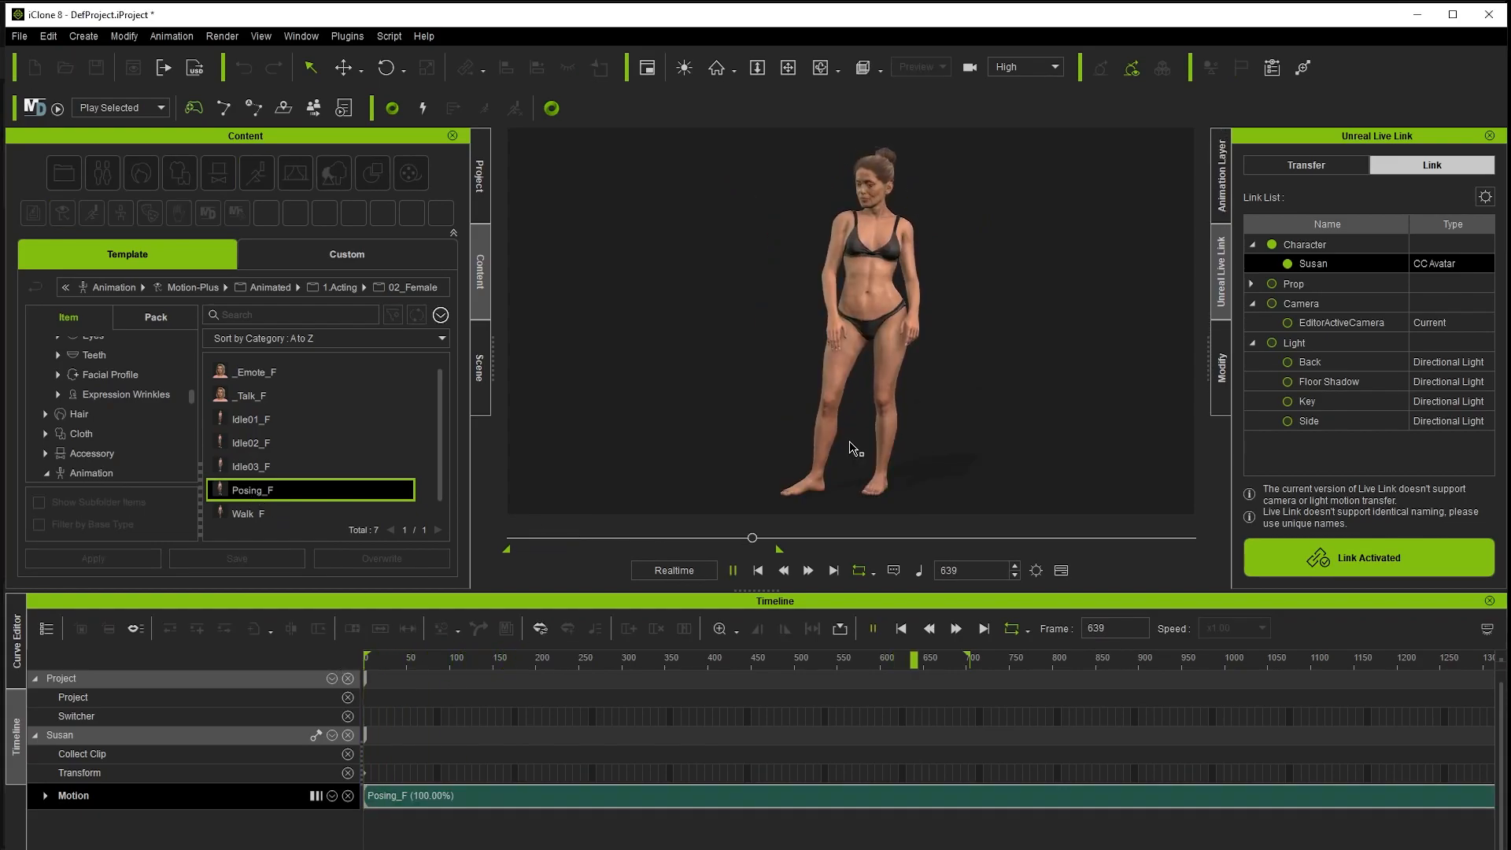
{"action": "left_click", "coordinate": [855, 449]}
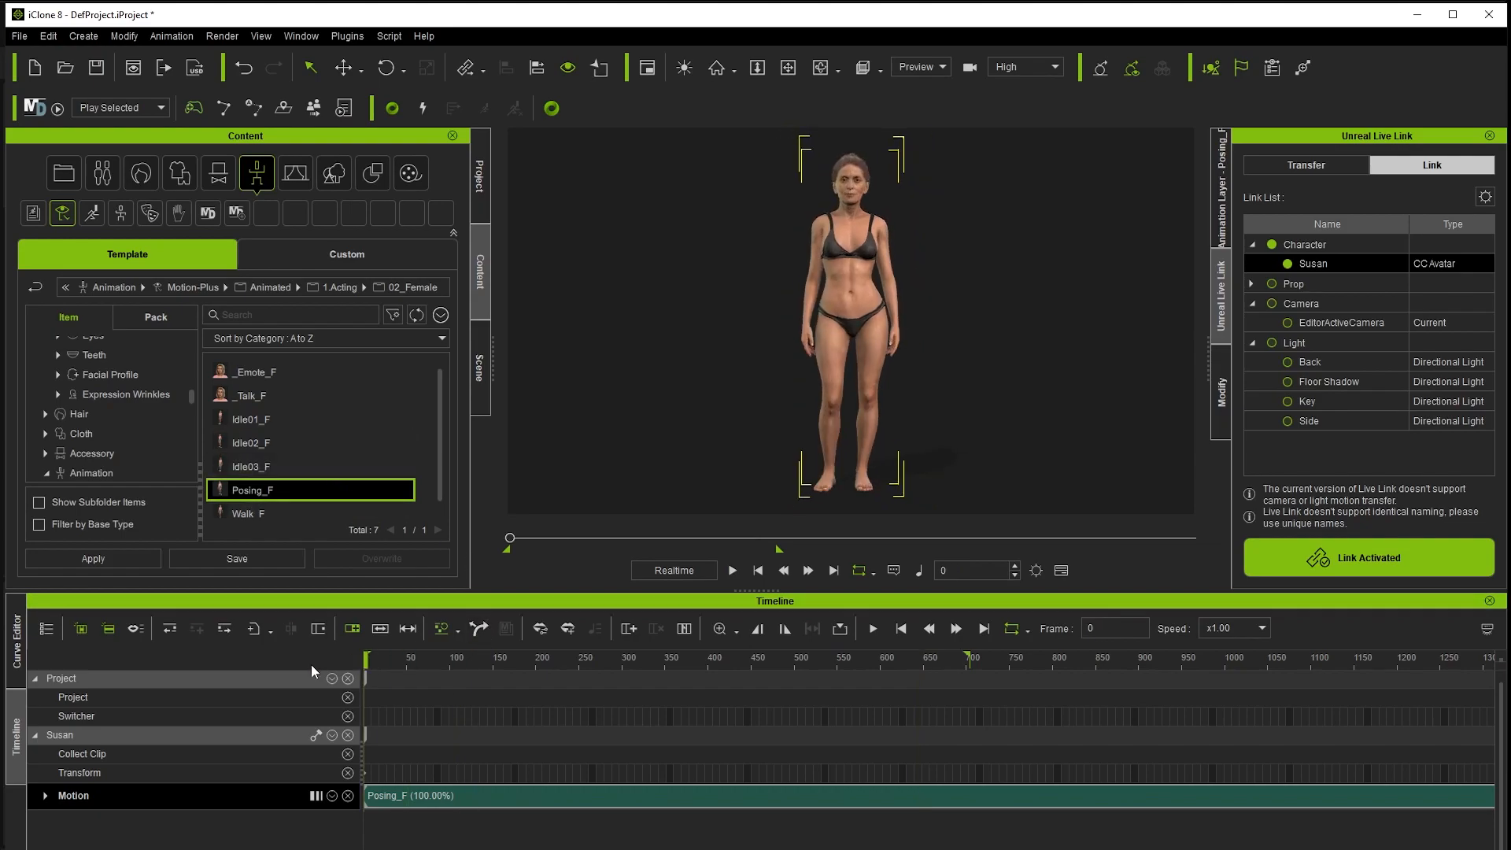
Give Susan the D4_Happy facial expression from the 01-Happy style with Face Key at frame 0.
{"action": "left_click", "coordinate": [479, 366]}
{"action": "left_click", "coordinate": [1222, 391]}
{"action": "left_click", "coordinate": [1278, 159]}
{"action": "left_click", "coordinate": [1376, 559]}
{"action": "left_click", "coordinate": [950, 340]}
{"action": "left_click_drag", "start_coordinate": [1103, 489], "coordinate": [1104, 683]}
{"action": "left_click", "coordinate": [905, 709]}
{"action": "left_click_drag", "start_coordinate": [1056, 228], "coordinate": [1215, 148]}
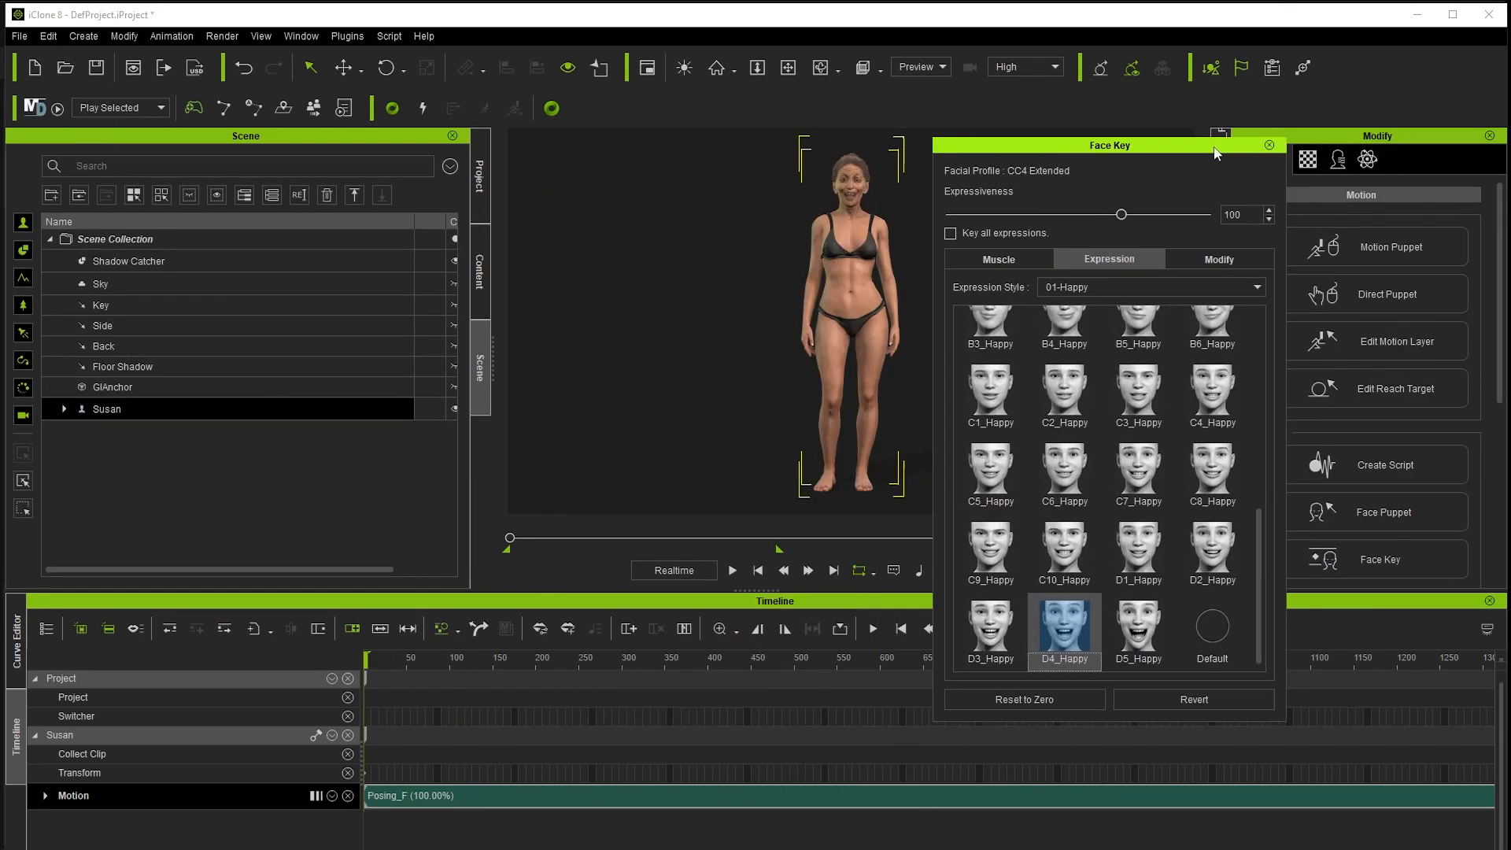
{"action": "left_click", "coordinate": [1268, 145]}
Play the iClone animation and switch back to the Unreal Engine level.
{"action": "key", "text": "space"}
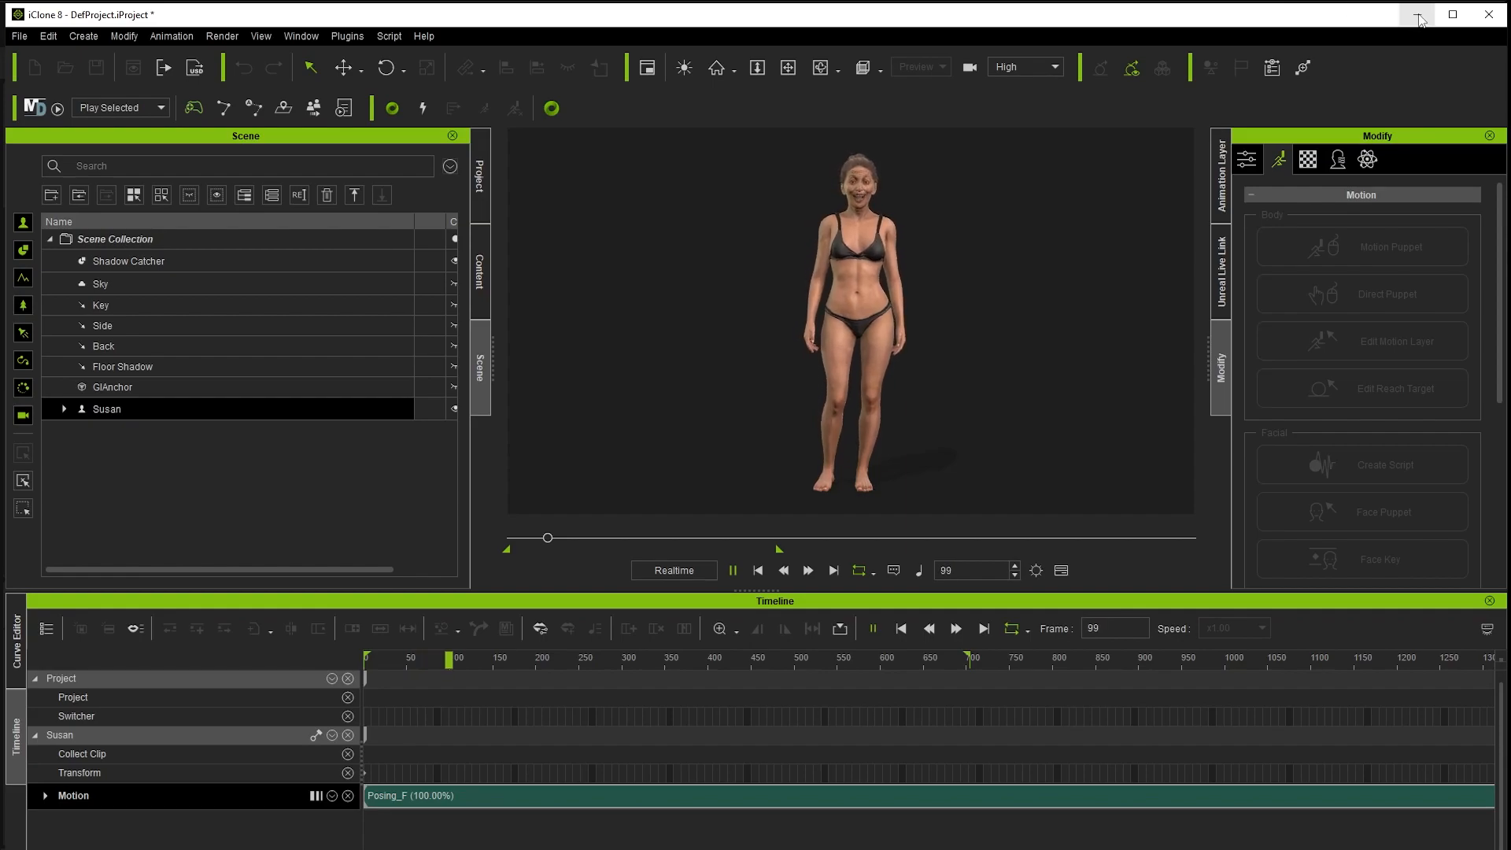
{"action": "left_click_drag", "start_coordinate": [1393, 14], "coordinate": [1372, 699]}
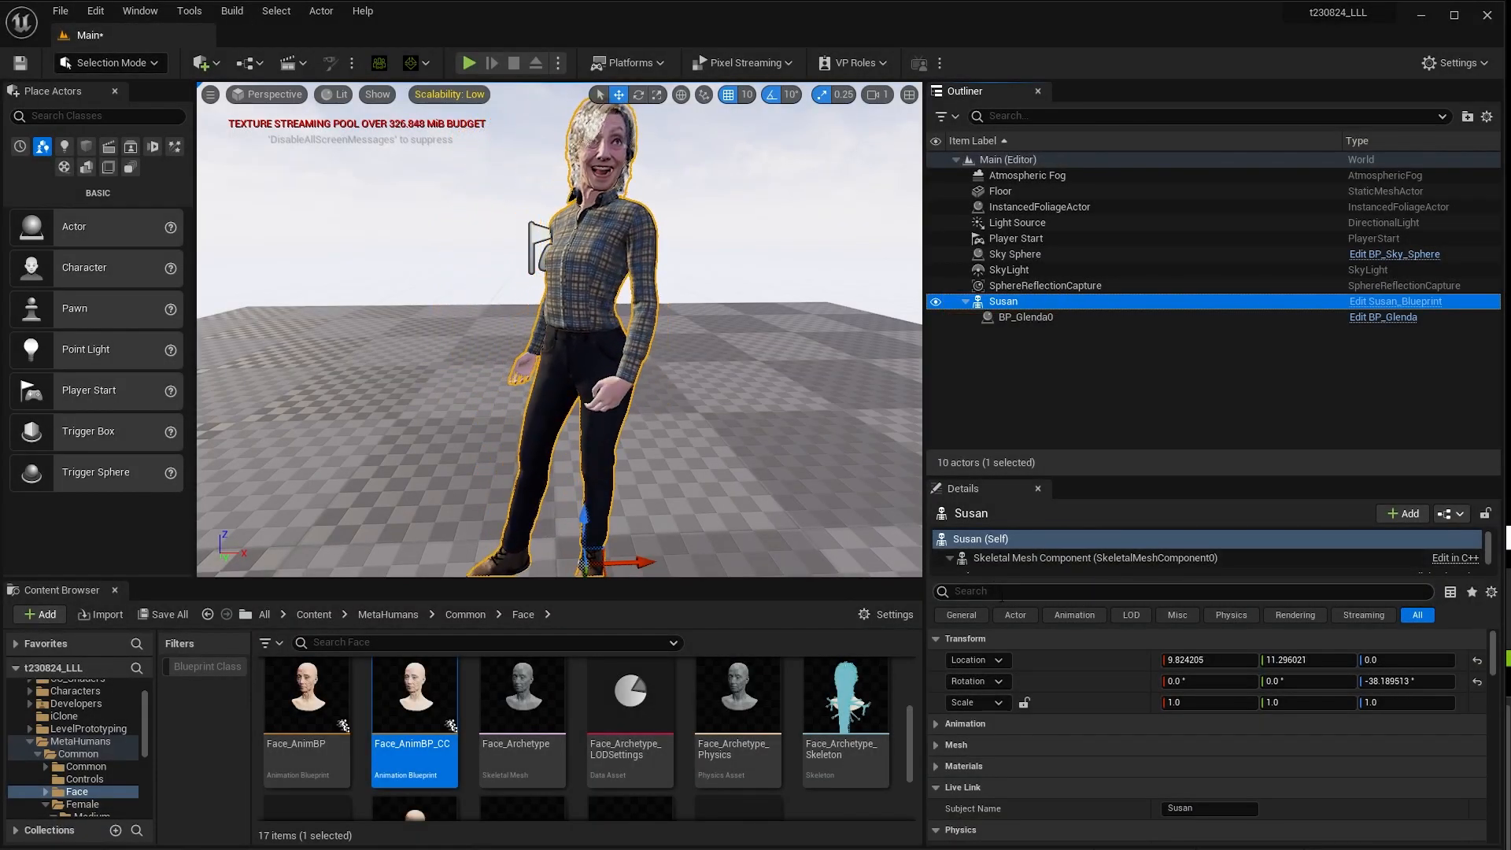
Filter the Susan actor's details by "vis" and turn on its Visible rendering option.
{"action": "left_click", "coordinate": [1002, 591]}
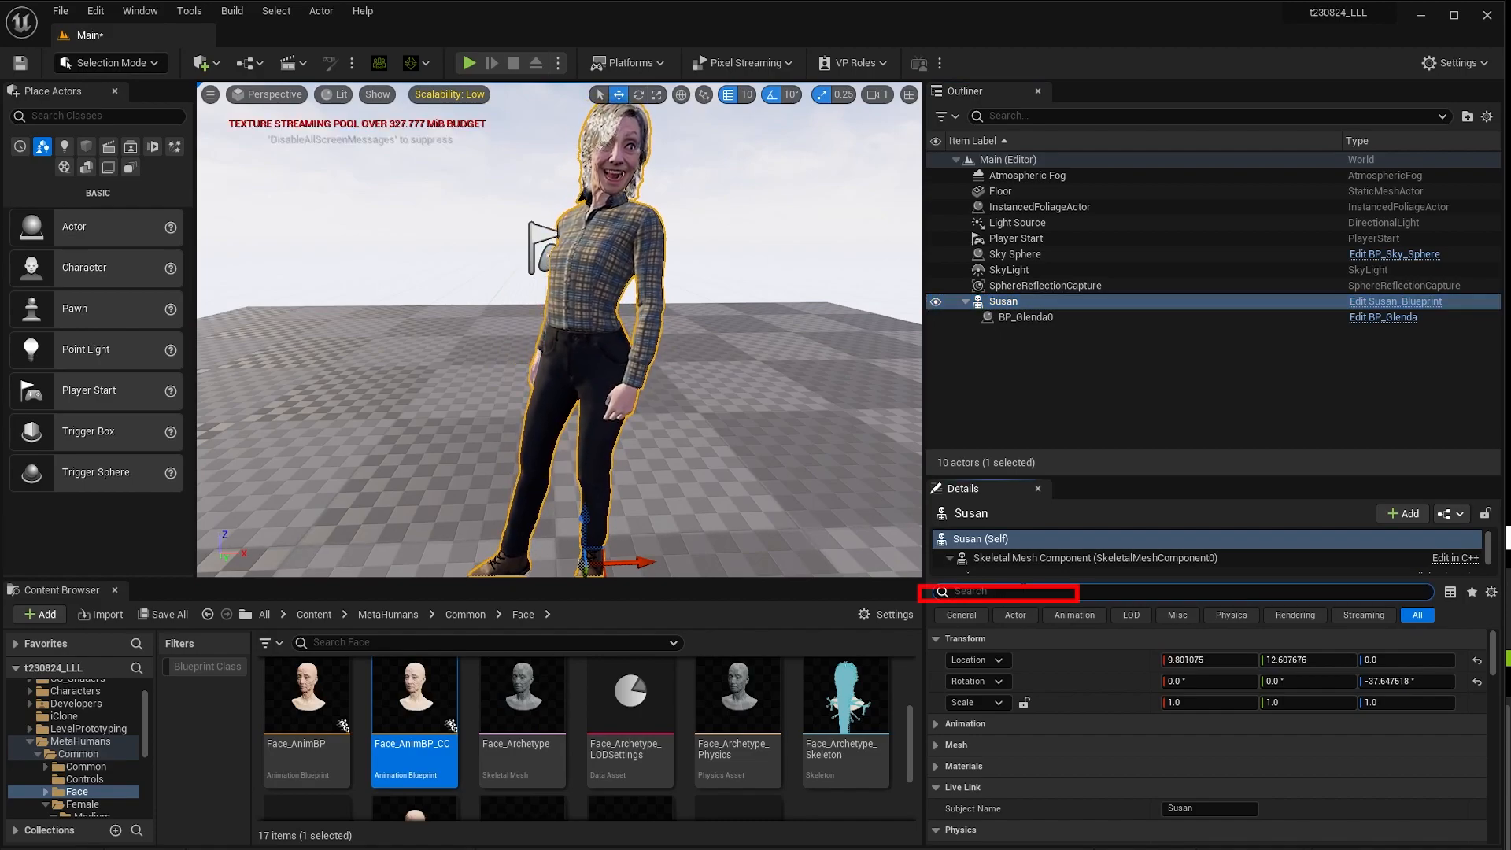
{"action": "type", "text": "vis"}
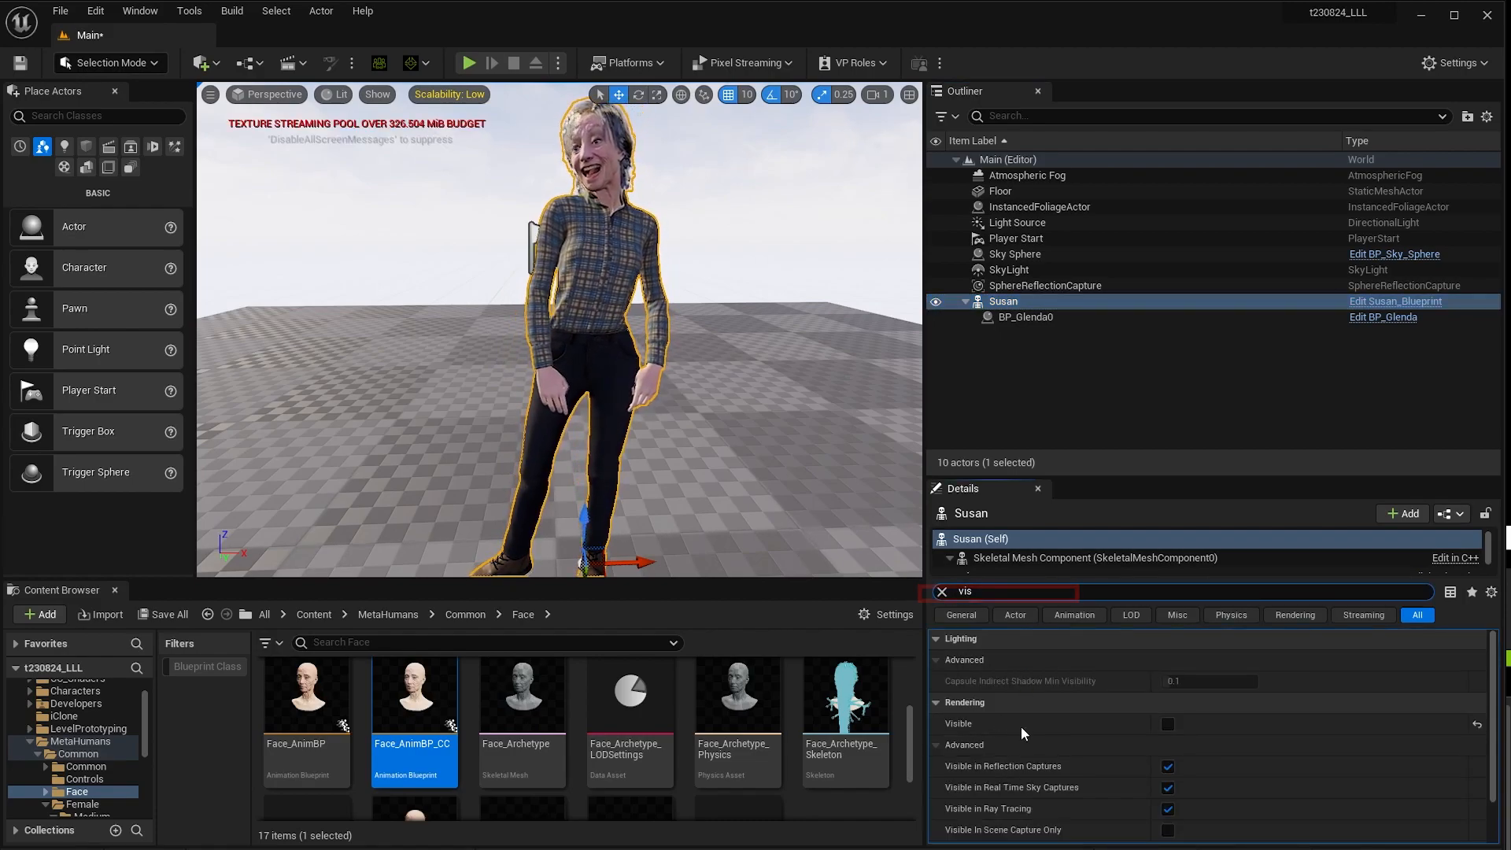
{"action": "left_click", "coordinate": [1168, 724]}
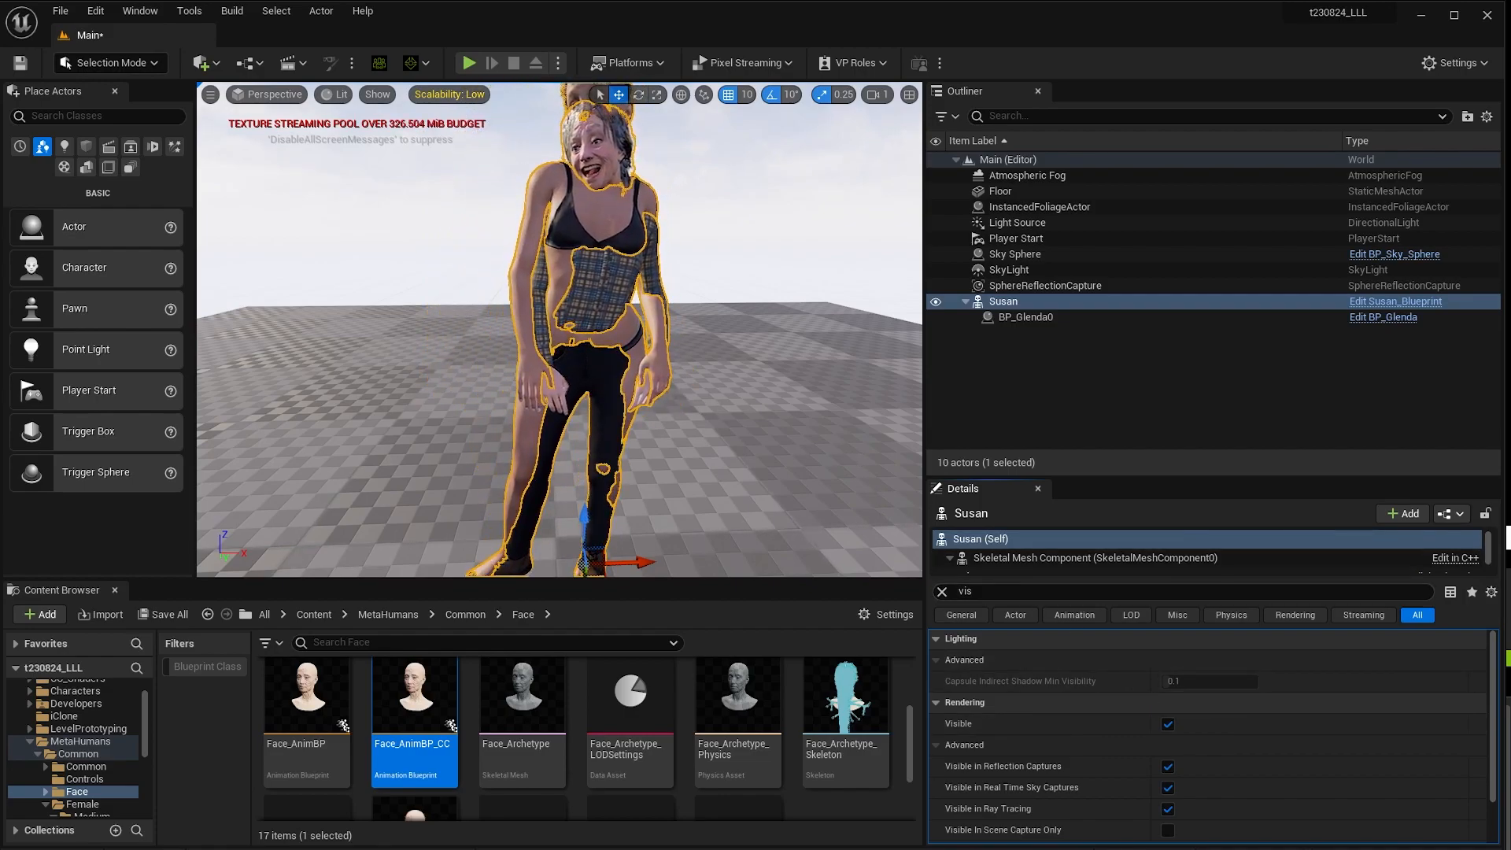
{"action": "key", "text": "f"}
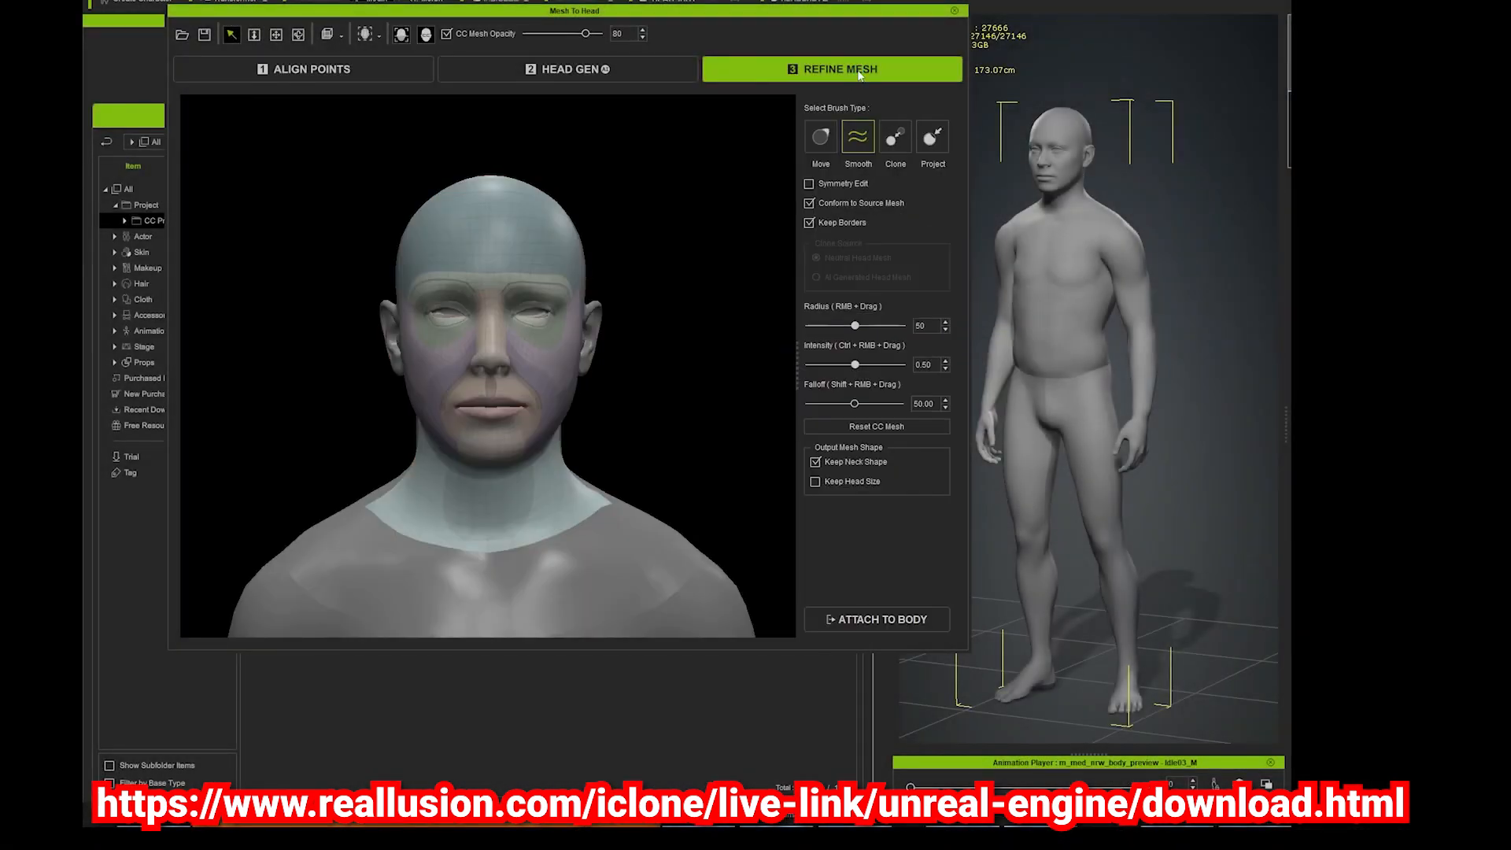
Attach the refined head mesh to the character's body in Character Creator.
{"action": "left_click", "coordinate": [854, 620]}
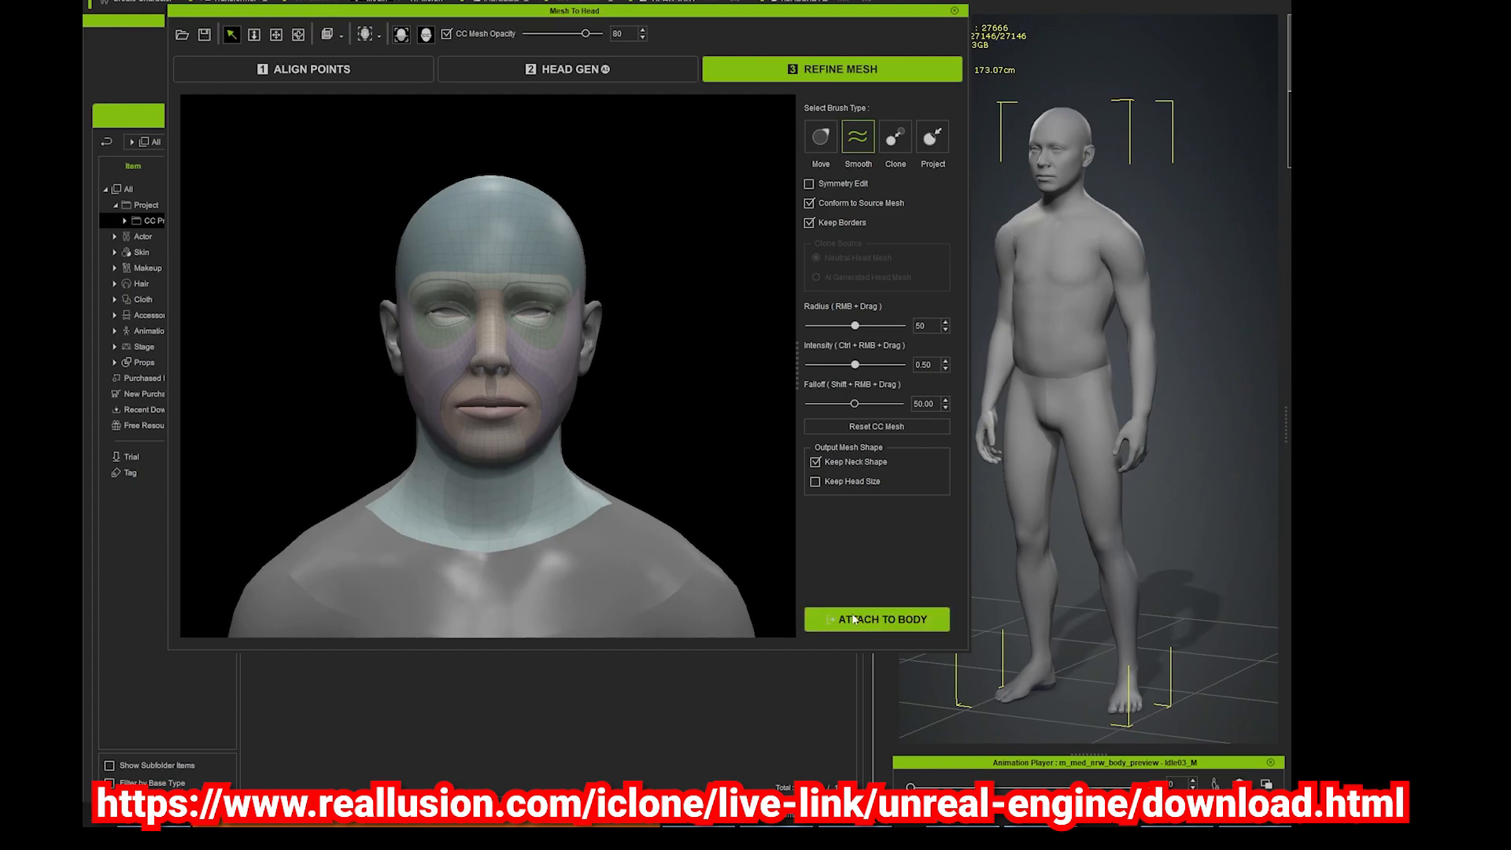